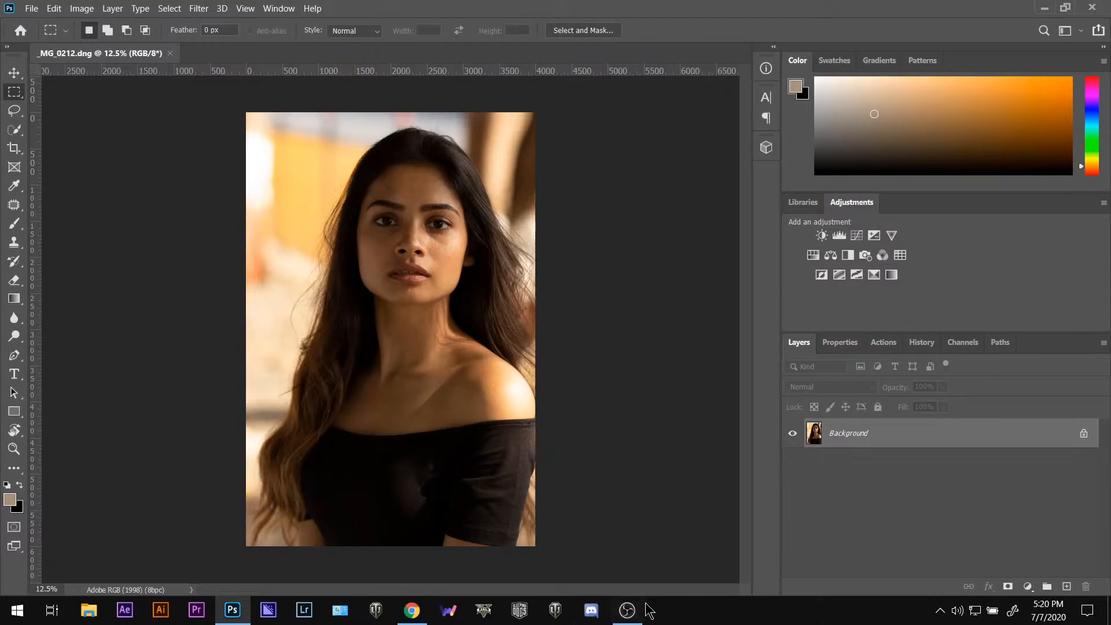
Step: Switch to OBS, lower the Desktop Audio volume slightly, and return to Photoshop
left_click(627, 610)
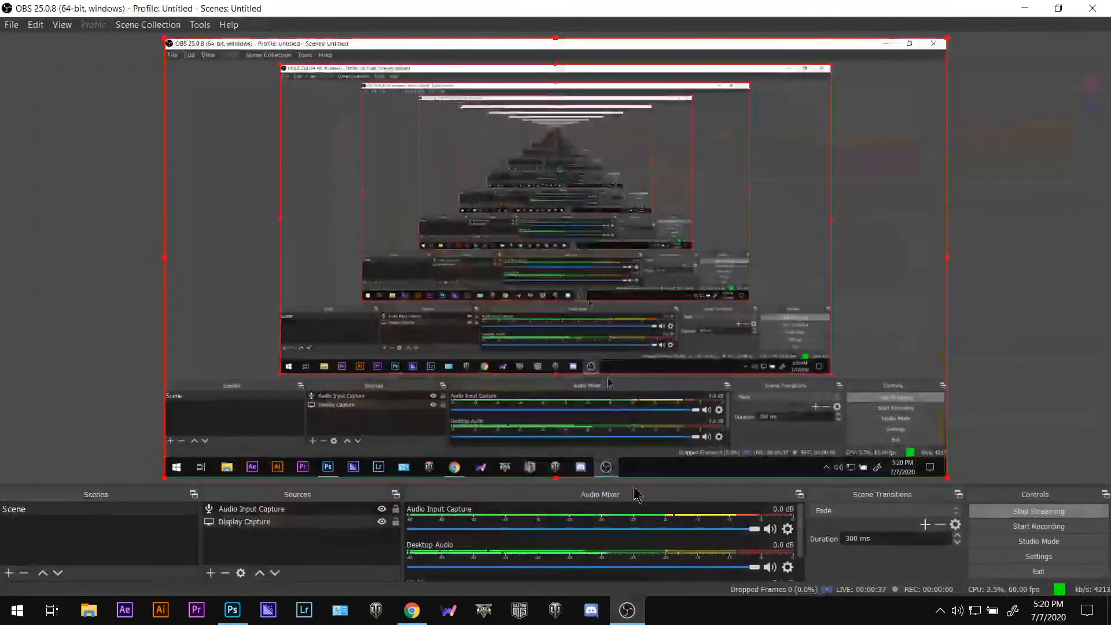
left_click(746, 567)
left_click_drag(747, 570, 720, 570)
left_click(641, 613)
left_click(641, 615)
left_click(641, 615)
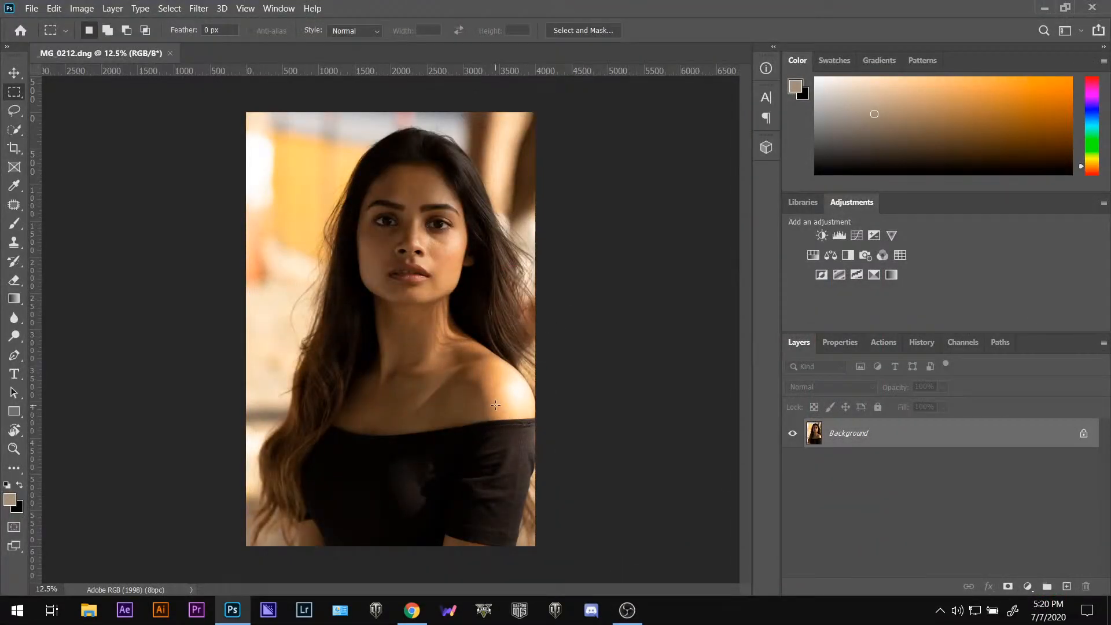
Step: Switch to full-screen mode with the menu bar and enlarge the portrait in the canvas area
key("f")
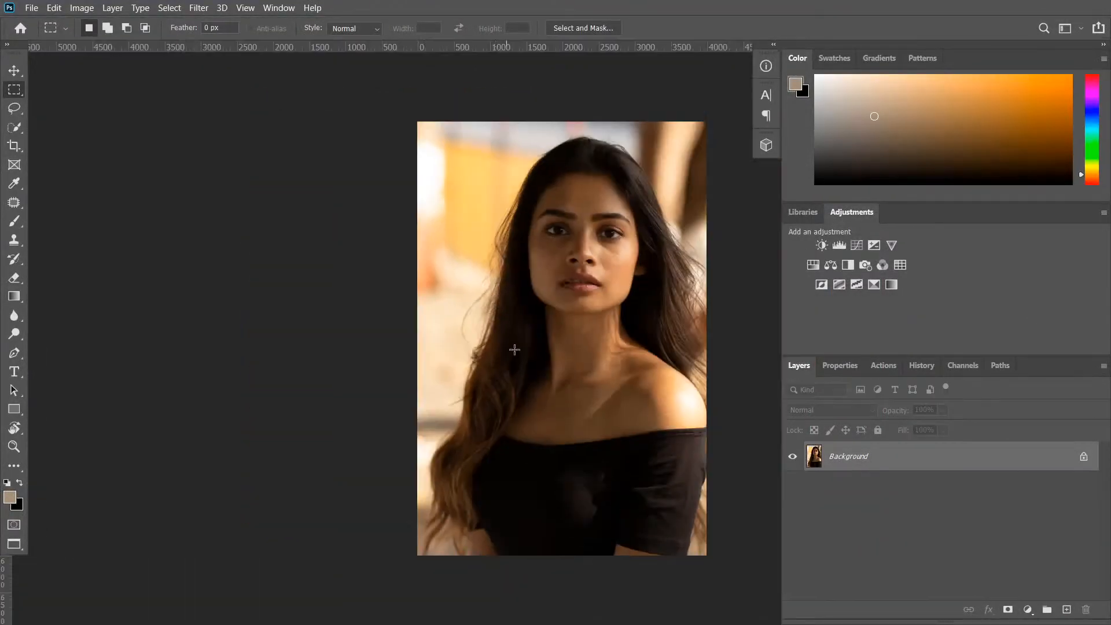
left_click_drag(562, 365, 395, 323)
key("ctrl+plus")
key("ctrl+plus")
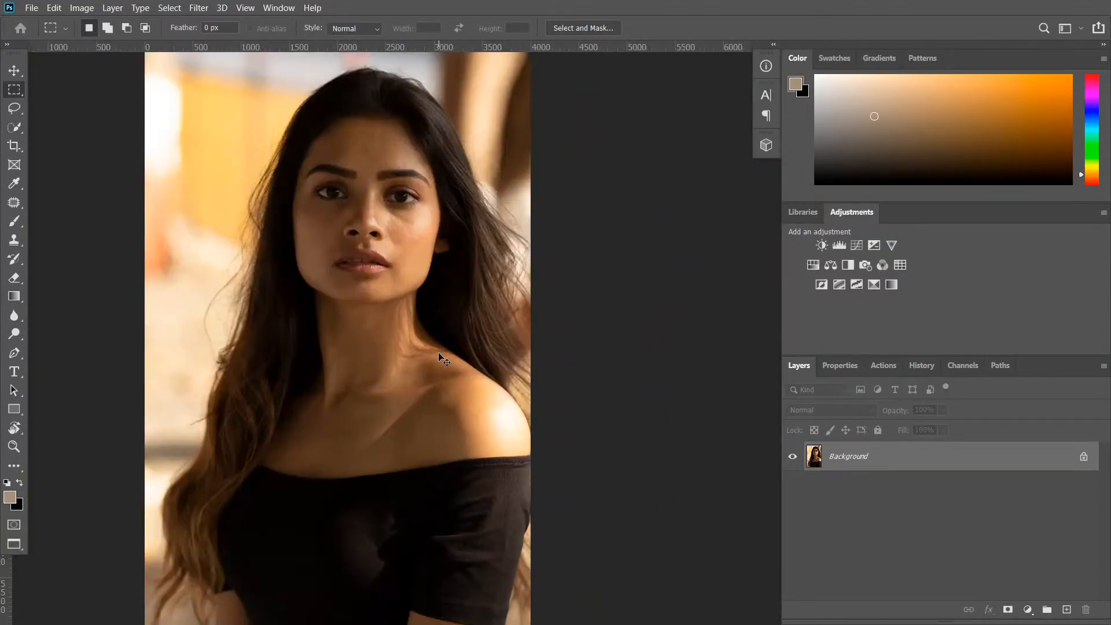
left_click_drag(384, 341, 420, 390)
key("ctrl+minus")
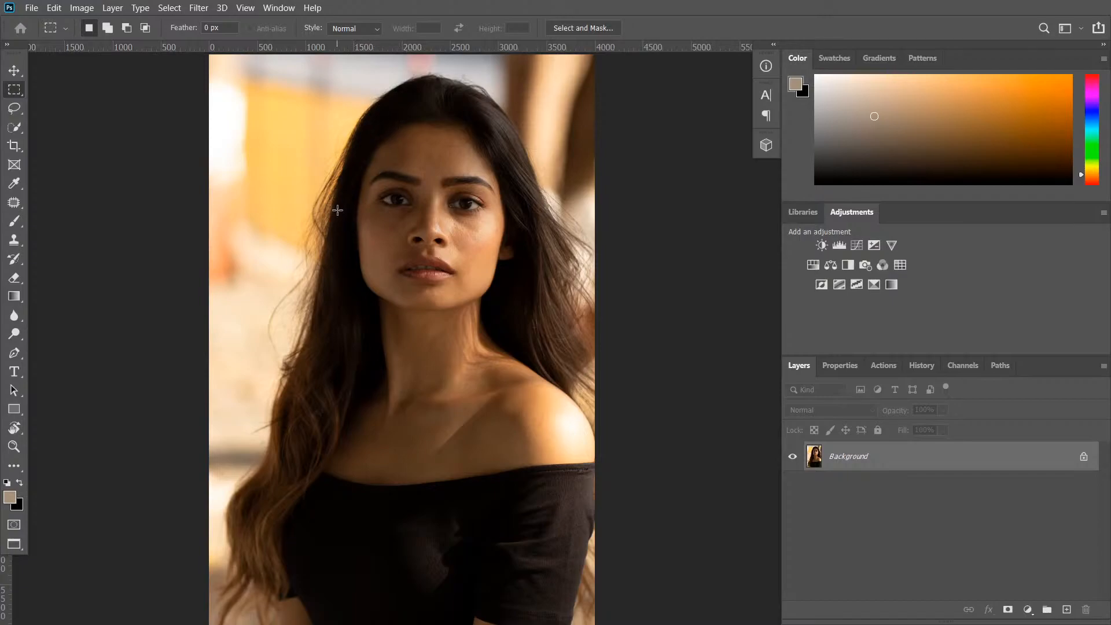
Step: Examine the portrait's facial skin up close, checking the cheeks, nose, eyes and forehead for blemishes
key("b")
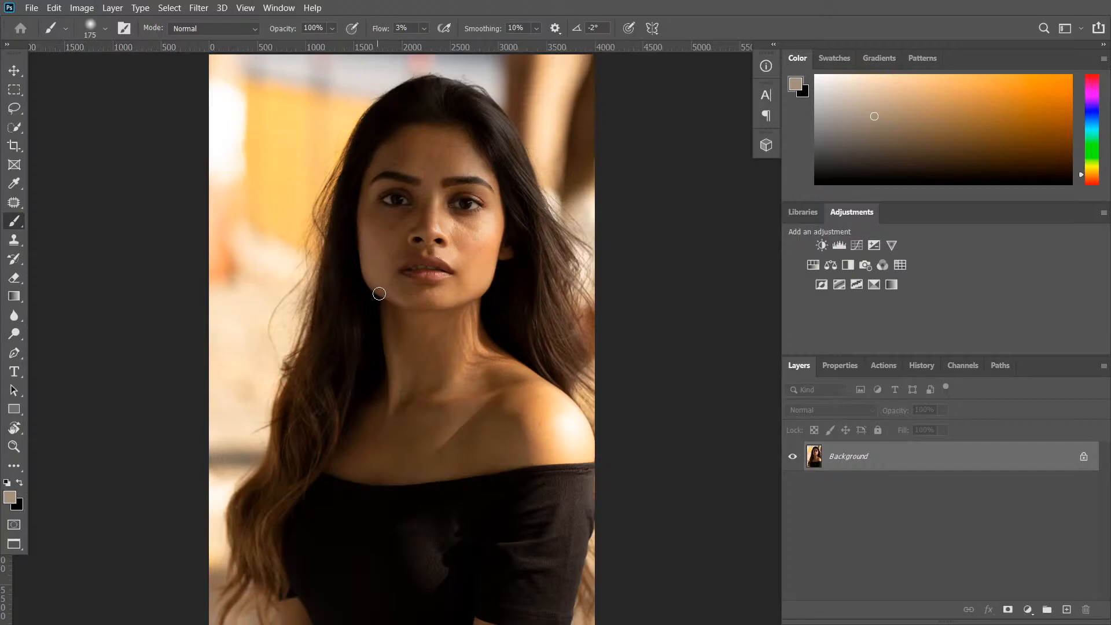
left_click_drag(398, 270, 390, 312)
key("ctrl+plus")
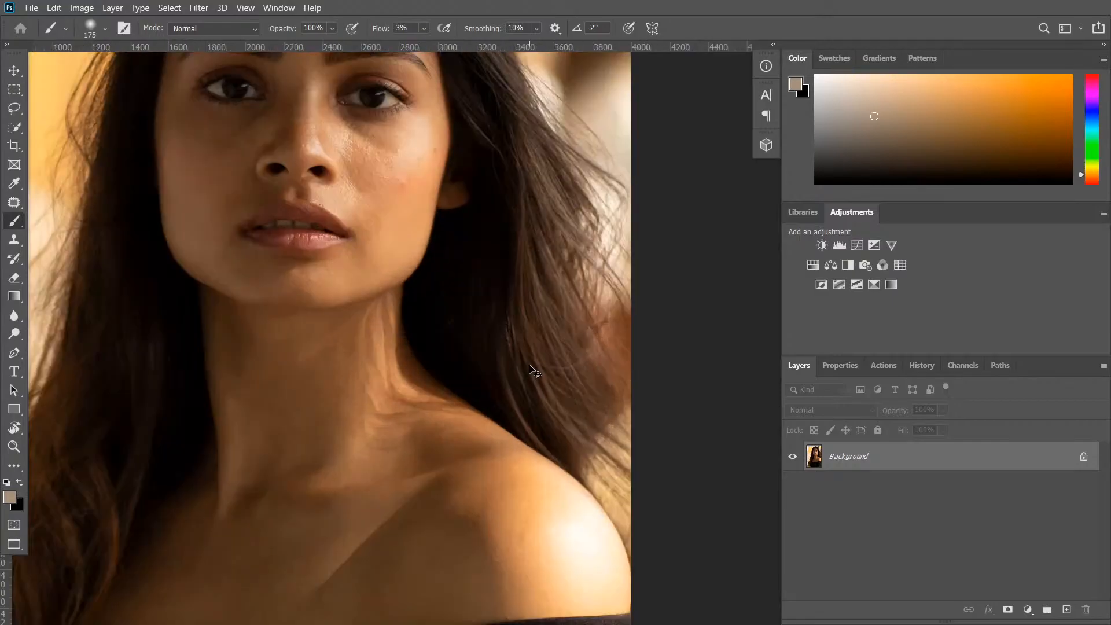
mouse_move(463, 285)
left_mouse_down()
mouse_move(473, 376)
mouse_move(473, 364)
left_mouse_up()
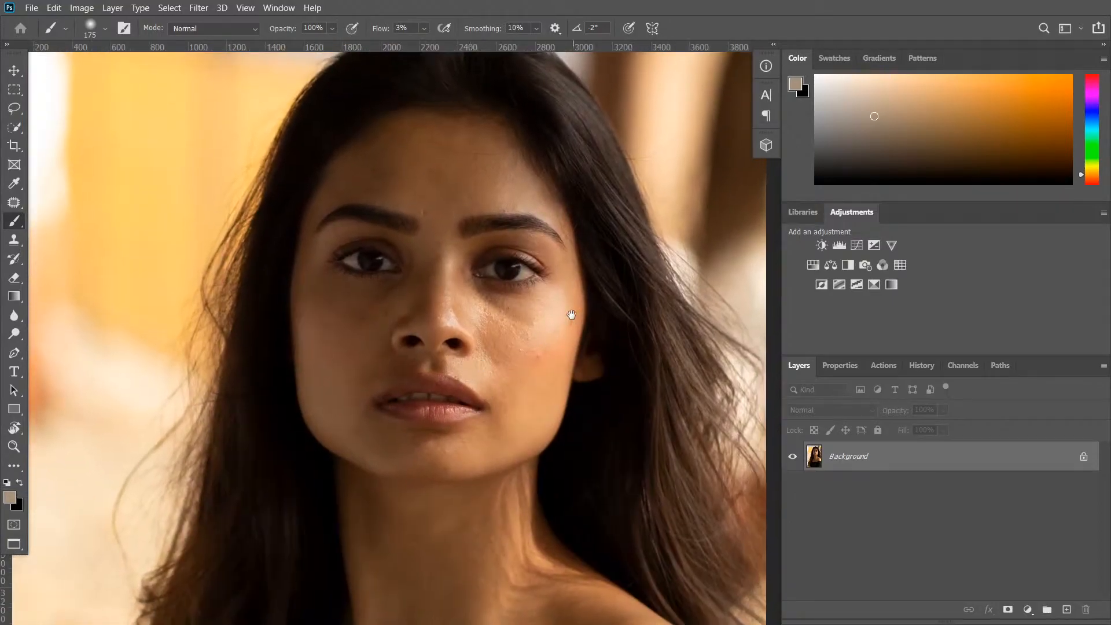
left_click_drag(541, 362, 523, 322)
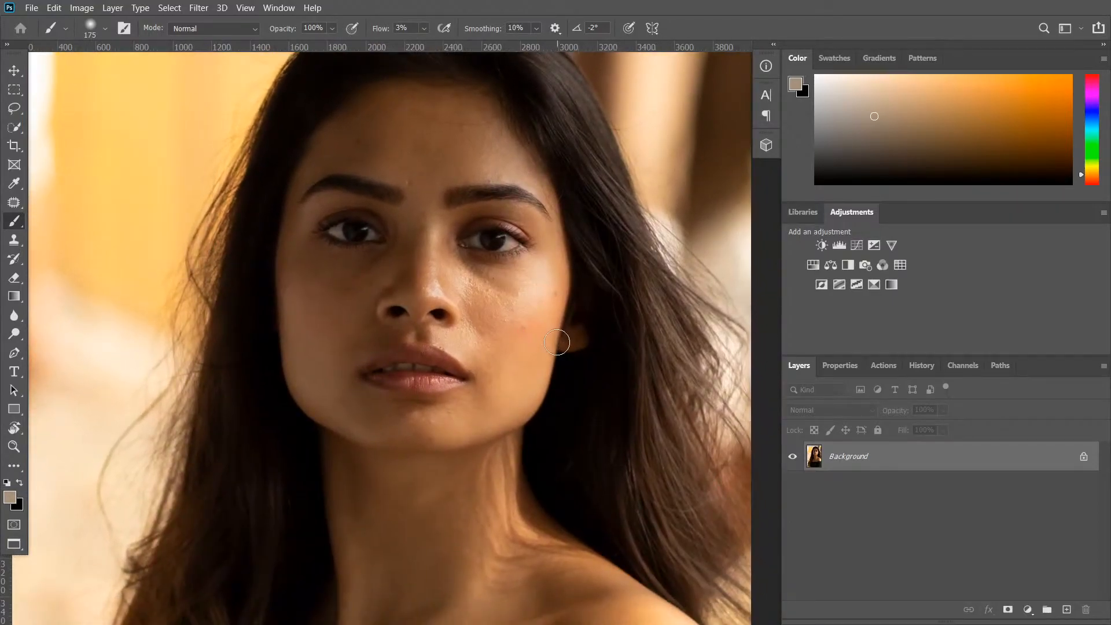
scroll(545, 380, "up", 2)
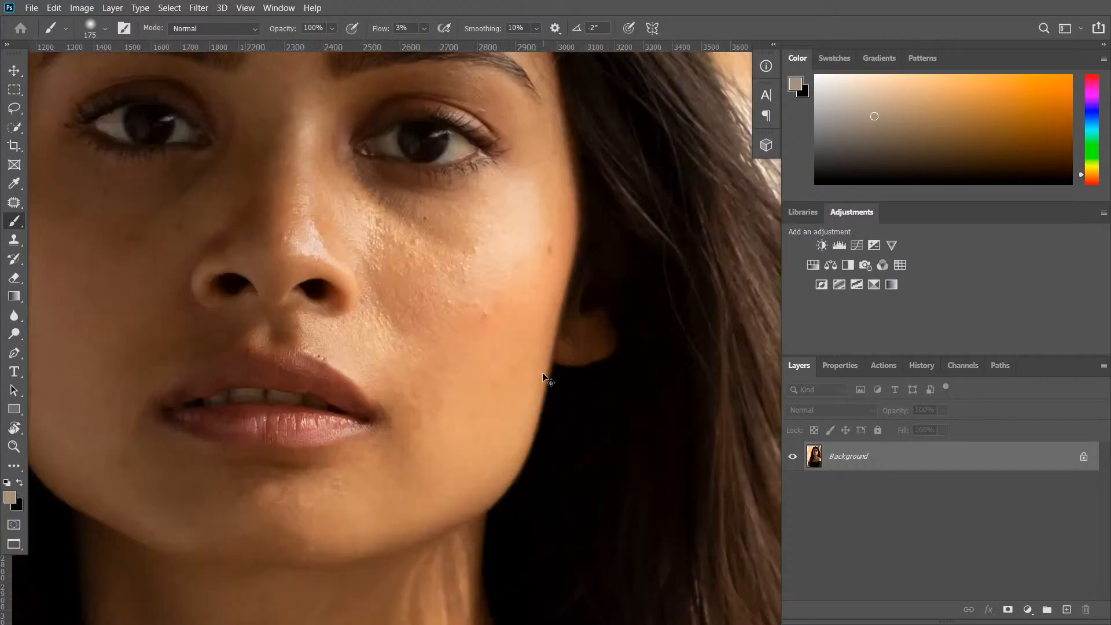
left_click_drag(404, 273, 439, 295)
key("ctrl+0")
scroll(506, 309, "down", 5)
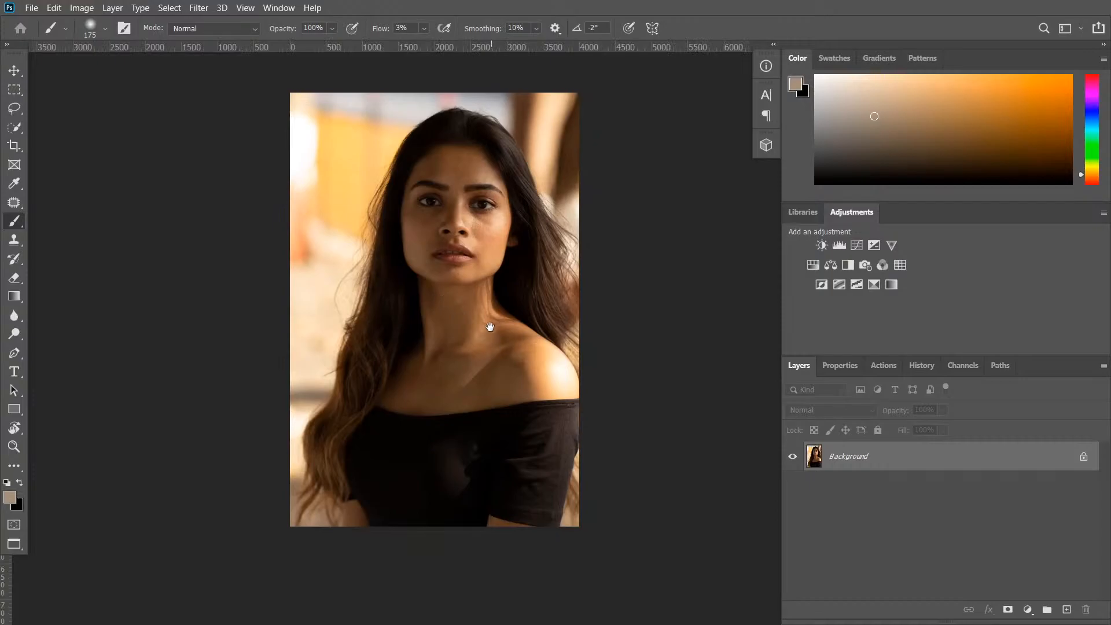
left_click_drag(488, 325, 479, 362)
scroll(507, 358, "up", 4)
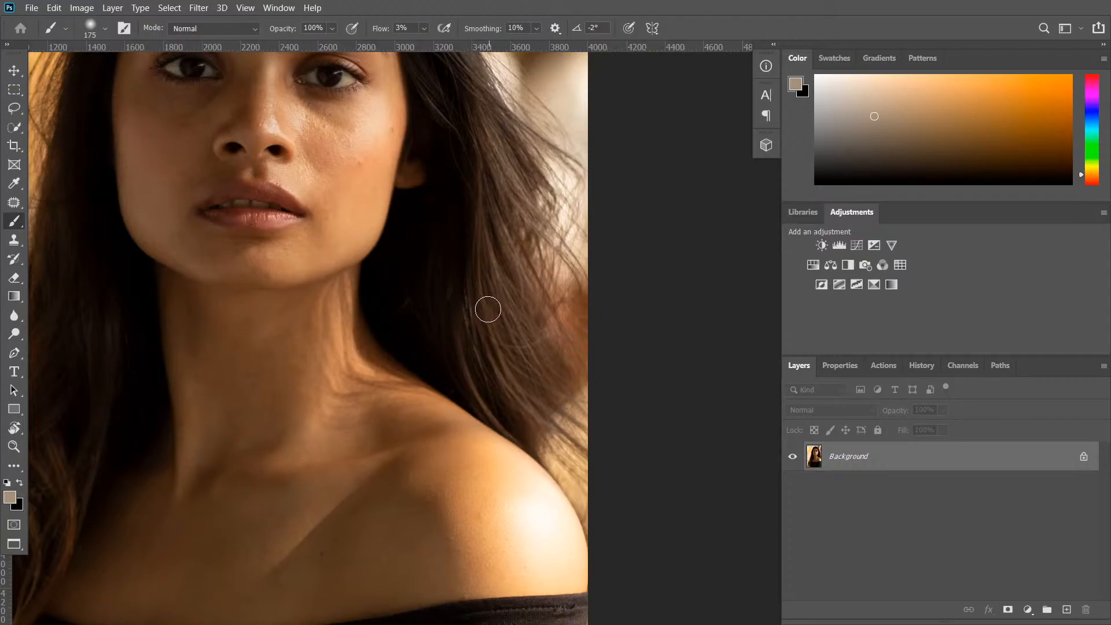
left_click_drag(461, 293, 568, 389)
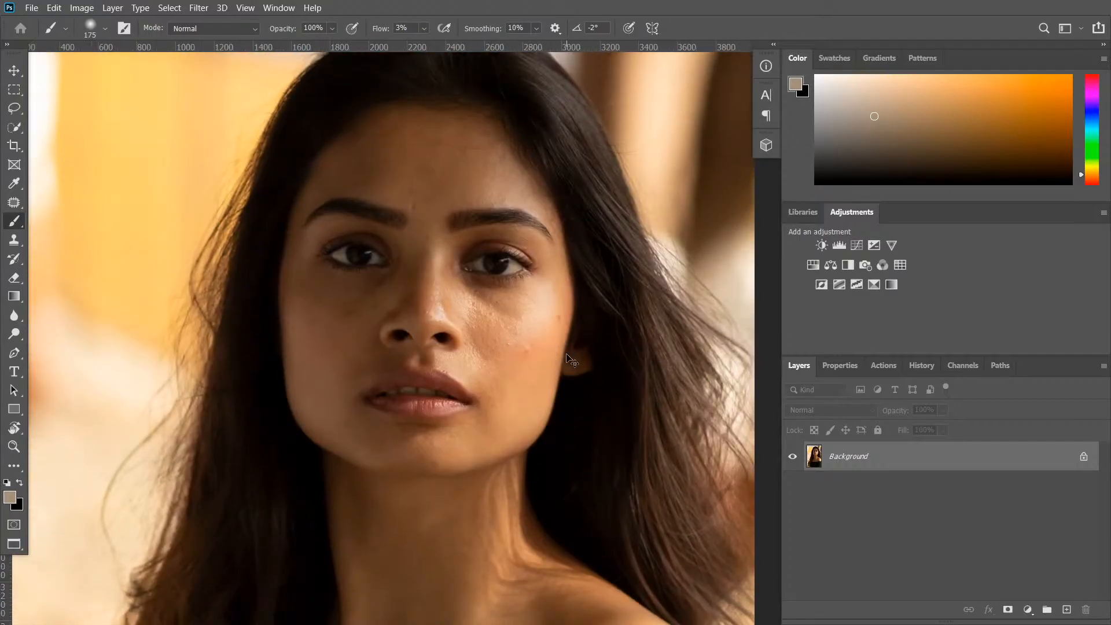
scroll(572, 360, "up", 1)
scroll(572, 360, "up", 1)
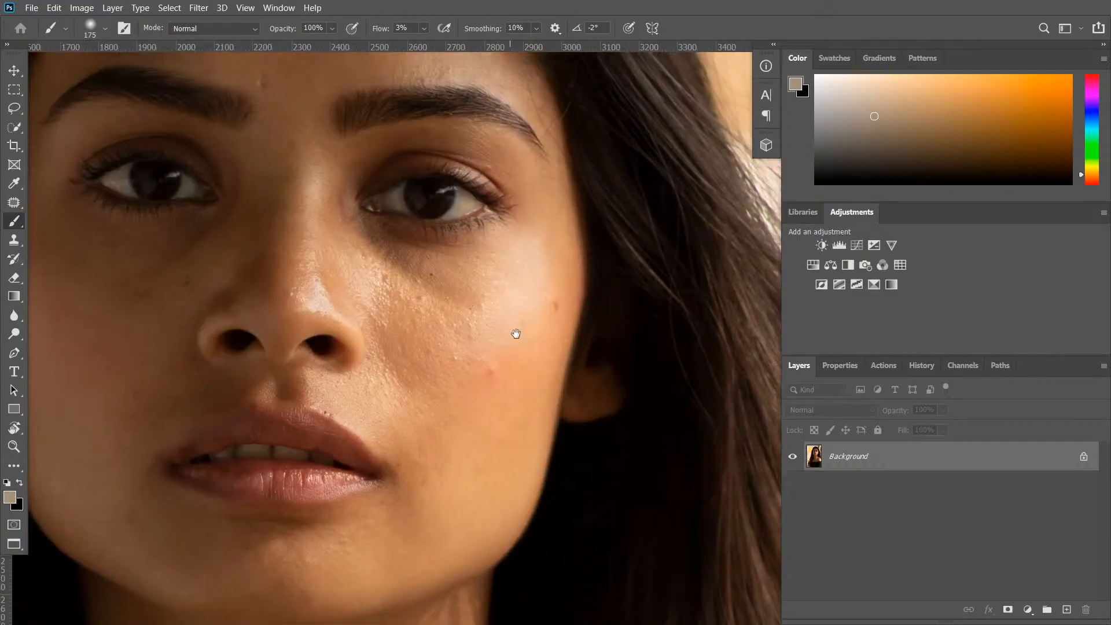
left_click_drag(509, 320, 557, 342)
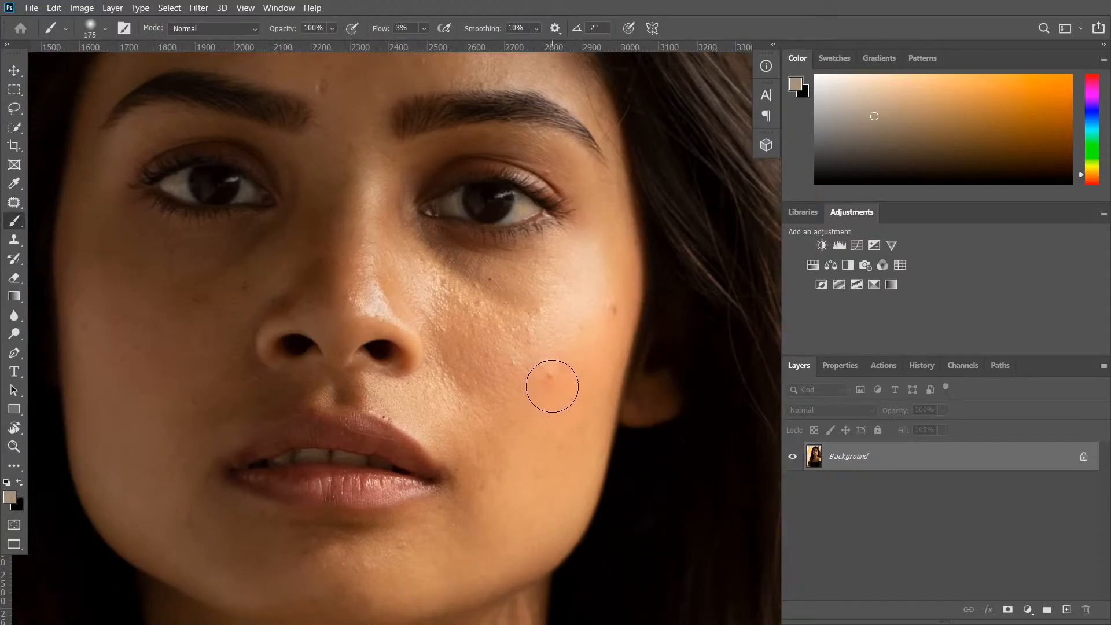
left_click_drag(493, 301, 553, 392)
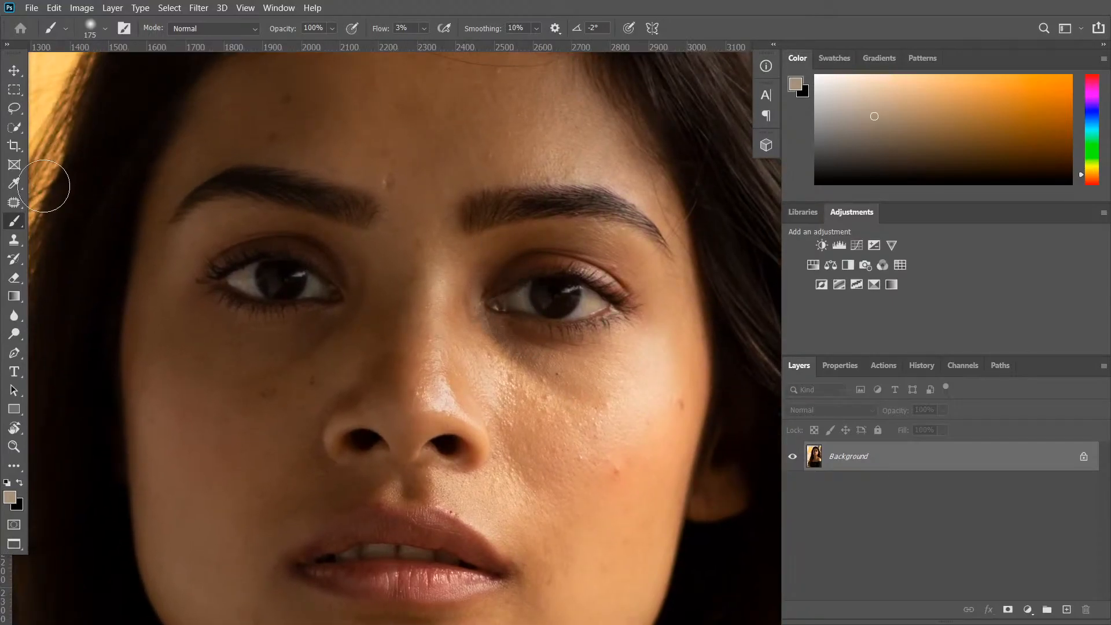
Step: Use the Patch tool to remove the red blemish and the small mole on the brightly lit cheek
left_click(18, 207)
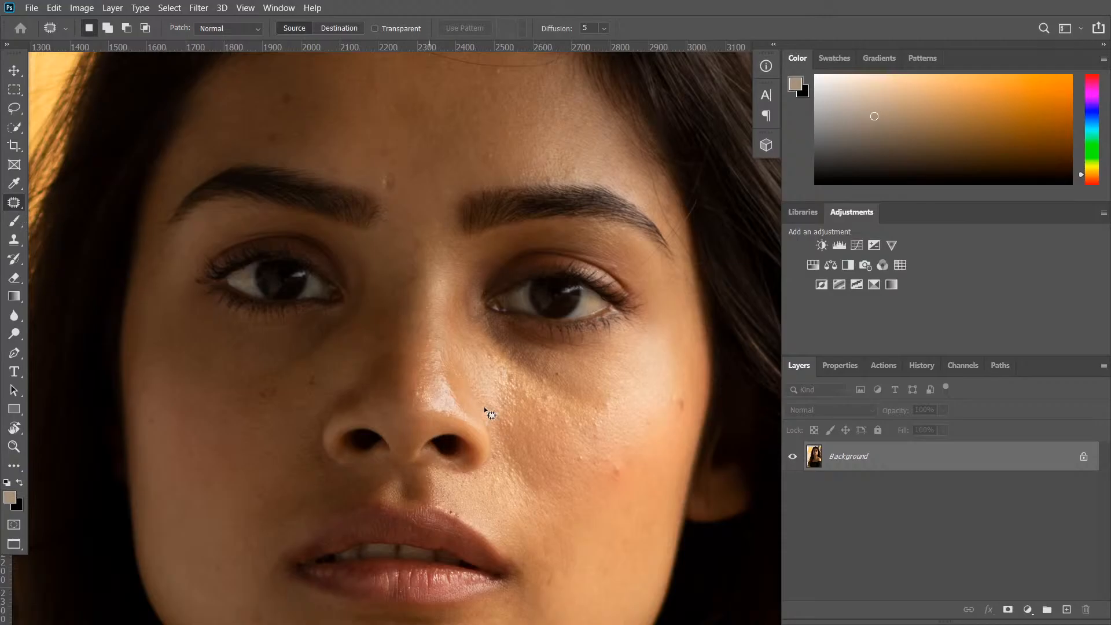
left_click_drag(621, 461, 618, 463)
mouse_move(618, 470)
left_mouse_down()
mouse_move(610, 499)
mouse_move(625, 486)
left_mouse_up()
key("ctrl+d")
key("ctrl+d")
left_click_drag(686, 415, 685, 416)
key("ctrl+d")
Step: Patch the bump between the eyebrows and the dark spots above the eyebrow on the shaded side
scroll(596, 451, "up", 3)
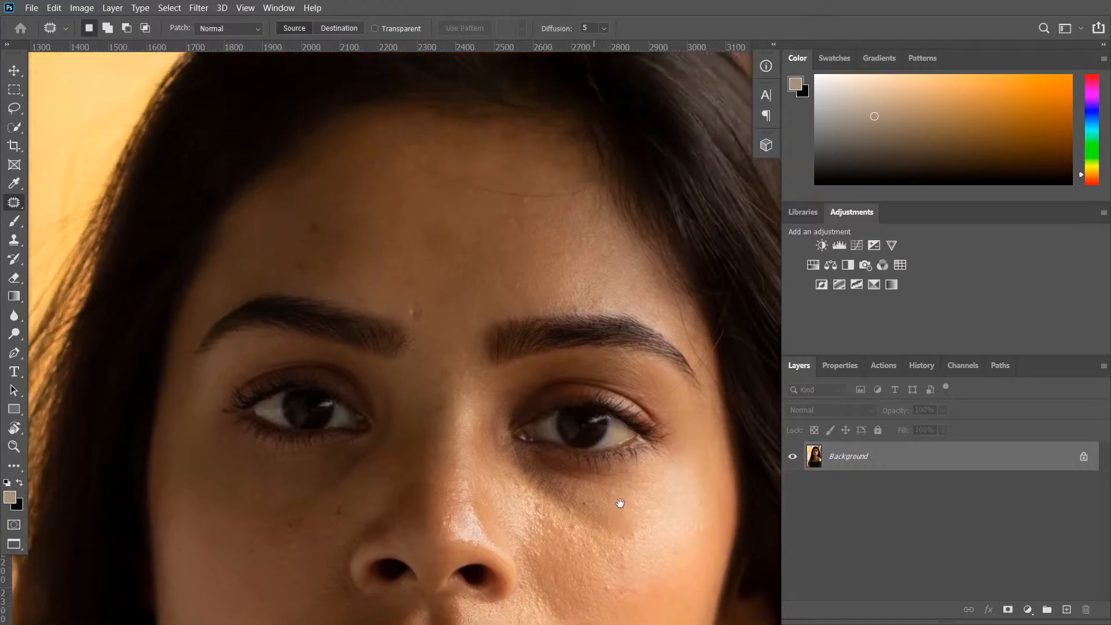
left_click_drag(395, 288, 438, 310)
key("ctrl+d")
mouse_move(311, 210)
left_mouse_down()
mouse_move(320, 226)
mouse_move(302, 227)
mouse_move(324, 200)
left_mouse_up()
key("ctrl+d")
key("ctrl+d")
left_click_drag(293, 259, 308, 209)
key("ctrl+d")
Step: Patch the dark spots on the shaded cheek beside the nose
left_click_drag(380, 294, 381, 219)
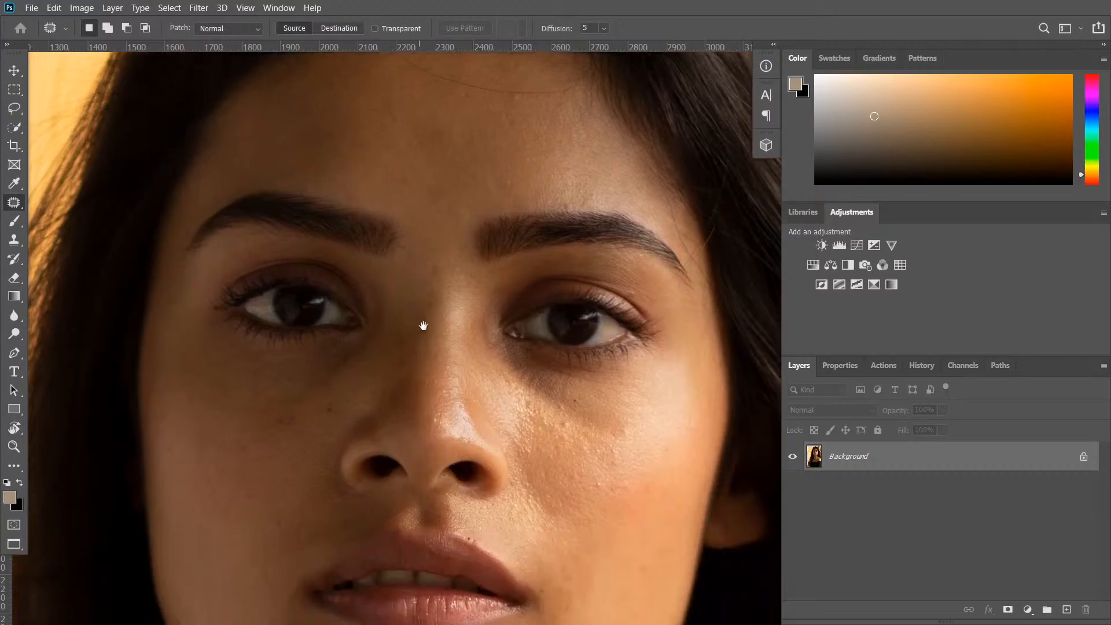
left_click_drag(437, 377, 466, 191)
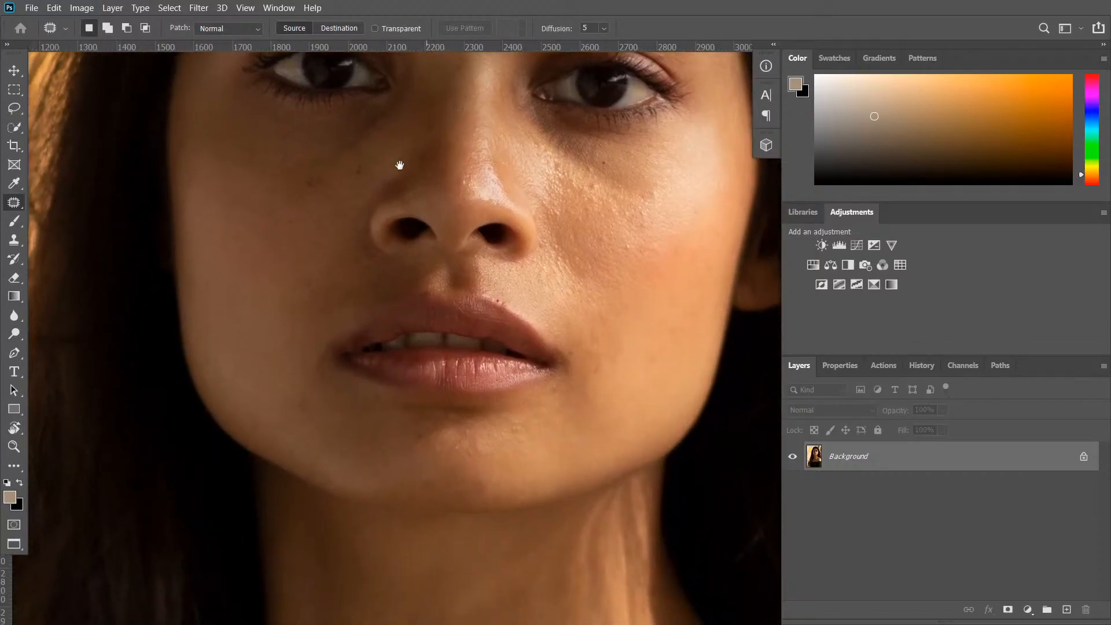
mouse_move(350, 172)
left_mouse_down()
mouse_move(353, 195)
mouse_move(292, 178)
mouse_move(330, 184)
mouse_move(342, 204)
left_mouse_up()
key("ctrl+d")
key("ctrl+d")
Step: Patch the marks on the shaded lower cheek beside the mouth corner and on the chin below the lips
left_click_drag(310, 292, 350, 149)
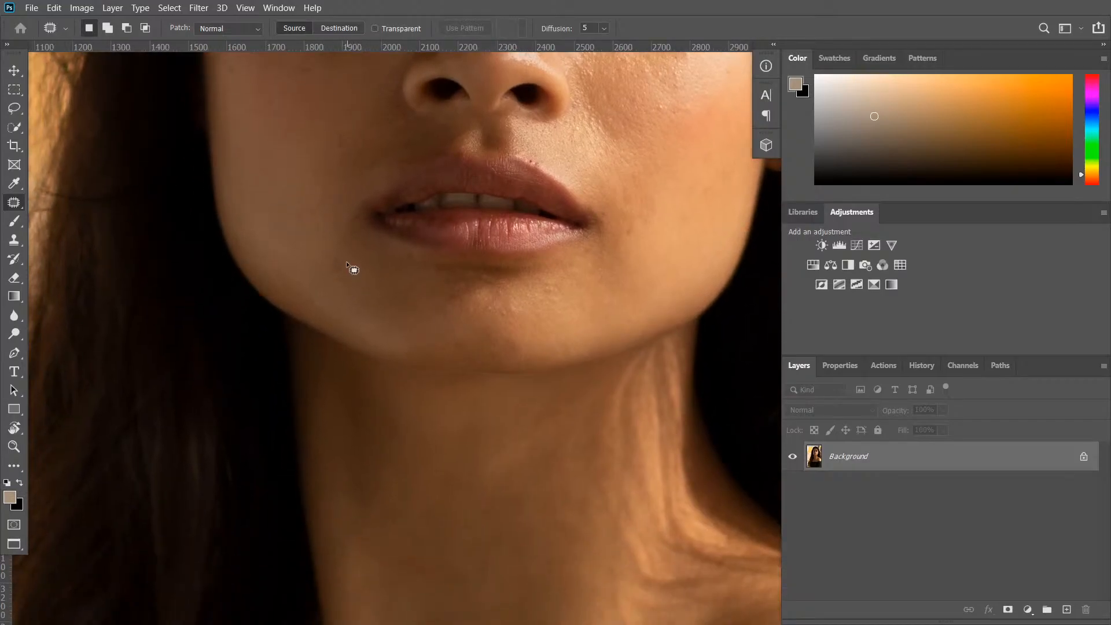
left_click_drag(326, 255, 333, 257)
left_click_drag(337, 268, 348, 304)
key("ctrl+d")
mouse_move(457, 294)
left_mouse_down()
mouse_move(511, 296)
mouse_move(496, 277)
mouse_move(442, 276)
mouse_move(477, 311)
mouse_move(486, 290)
mouse_move(451, 297)
mouse_move(488, 315)
left_mouse_up()
key("ctrl+d")
key("ctrl+d")
key("ctrl+d")
Step: Patch the small marks on the bridge and tip of the nose
scroll(580, 321, "up", 5)
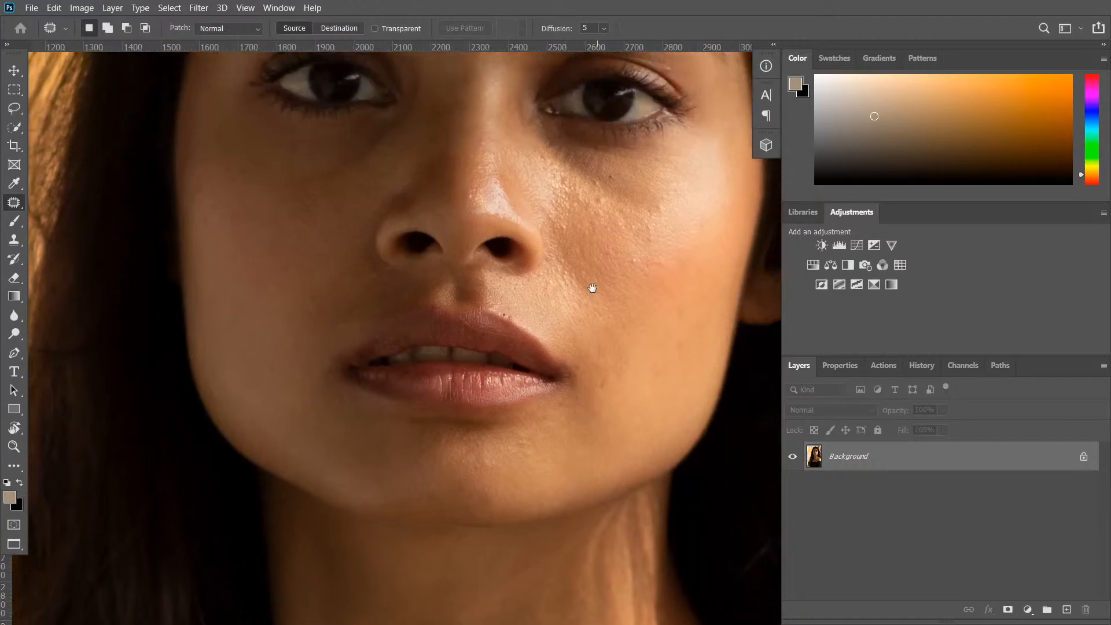
scroll(548, 241, "up", 12)
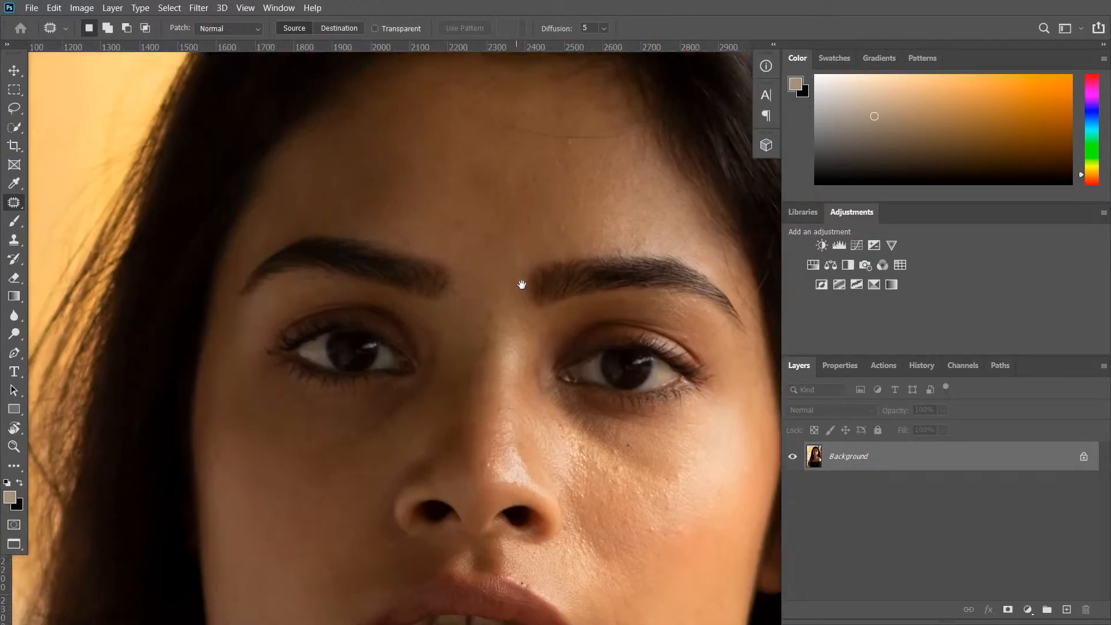
scroll(488, 369, "up", 1)
scroll(502, 370, "down", 2)
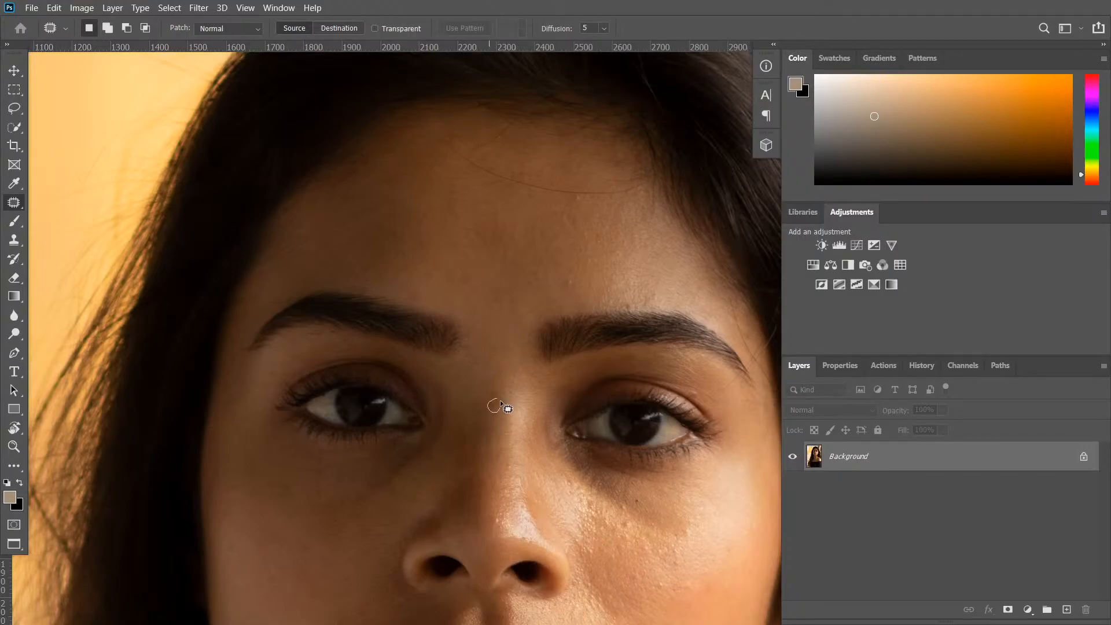
scroll(529, 392, "down", 7)
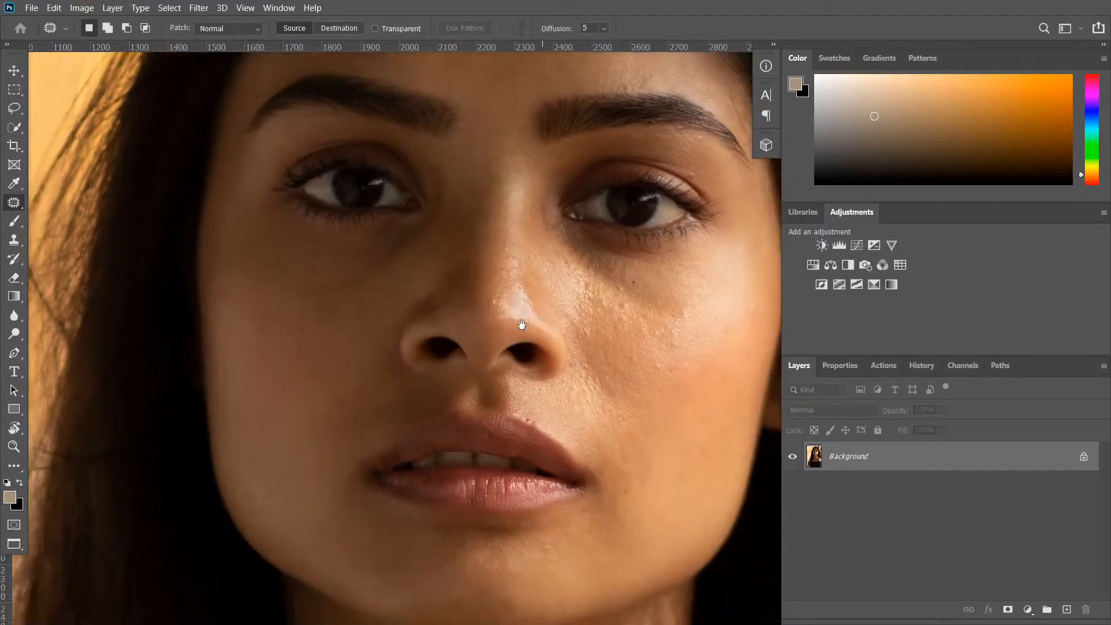
scroll(522, 325, "up", 3)
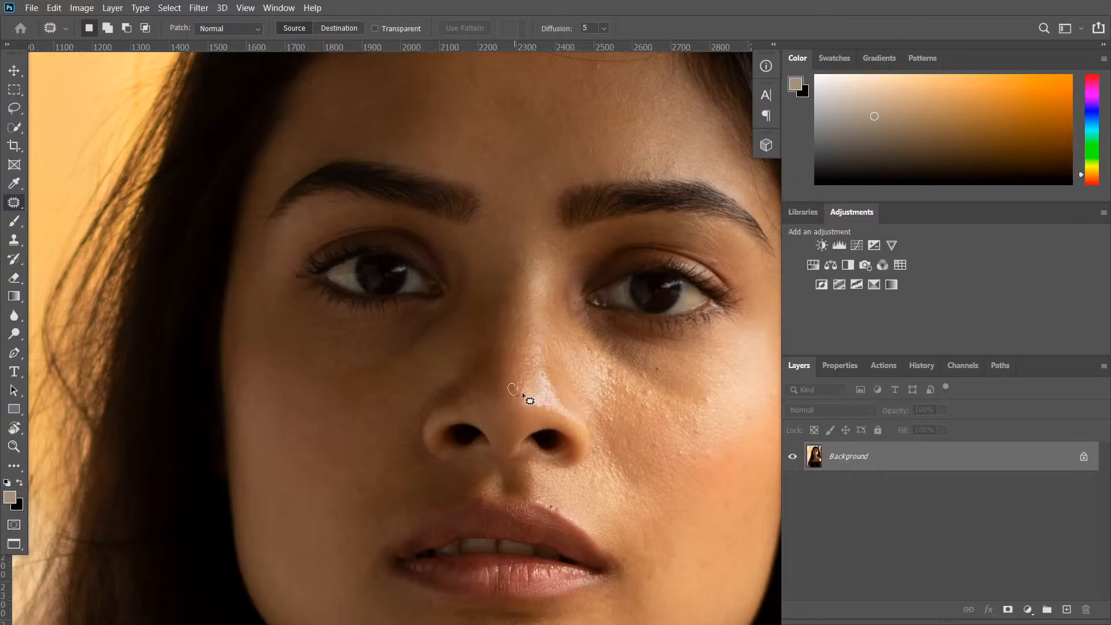
scroll(579, 370, "up", 2)
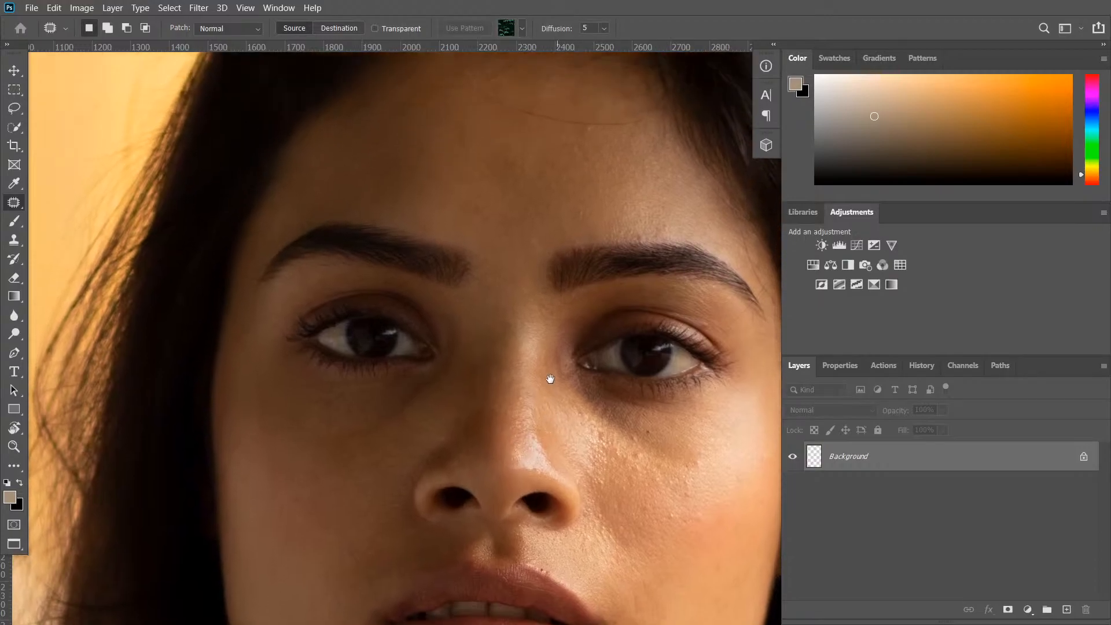
Step: Patch the forehead marks above the eyebrow on the lit side and just below the hairline
scroll(550, 387, "up", 4)
left_click_drag(579, 304, 592, 321)
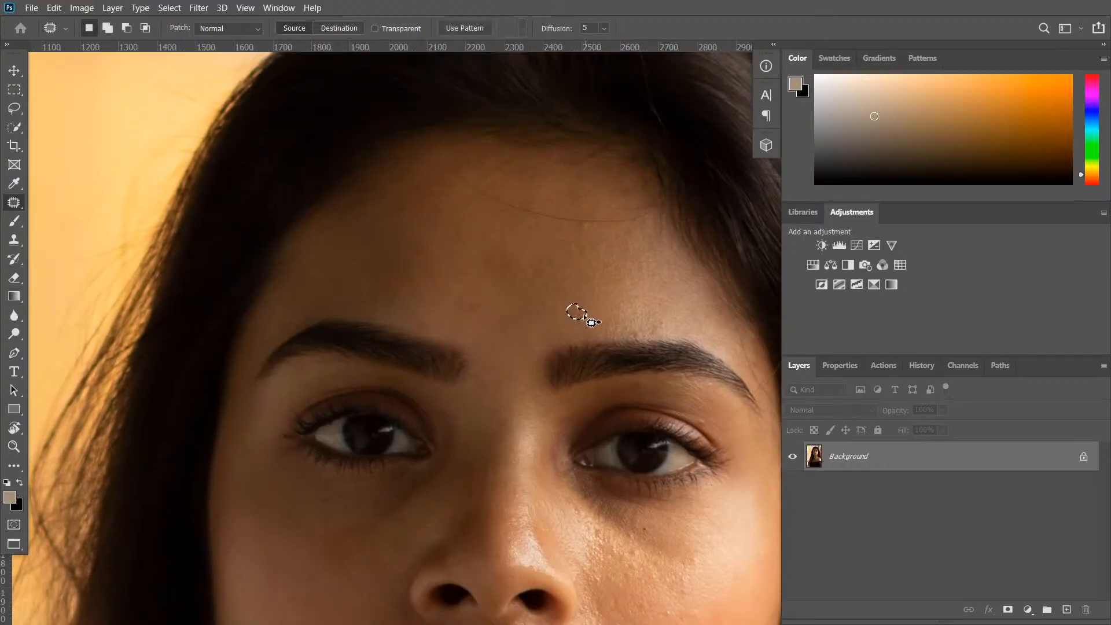
key("ctrl+d")
mouse_move(592, 222)
left_mouse_down()
mouse_move(580, 233)
mouse_move(591, 235)
left_mouse_up()
key("ctrl+d")
Step: Patch the remaining spots on the shaded side and in the middle of the forehead
left_click_drag(568, 315, 605, 255)
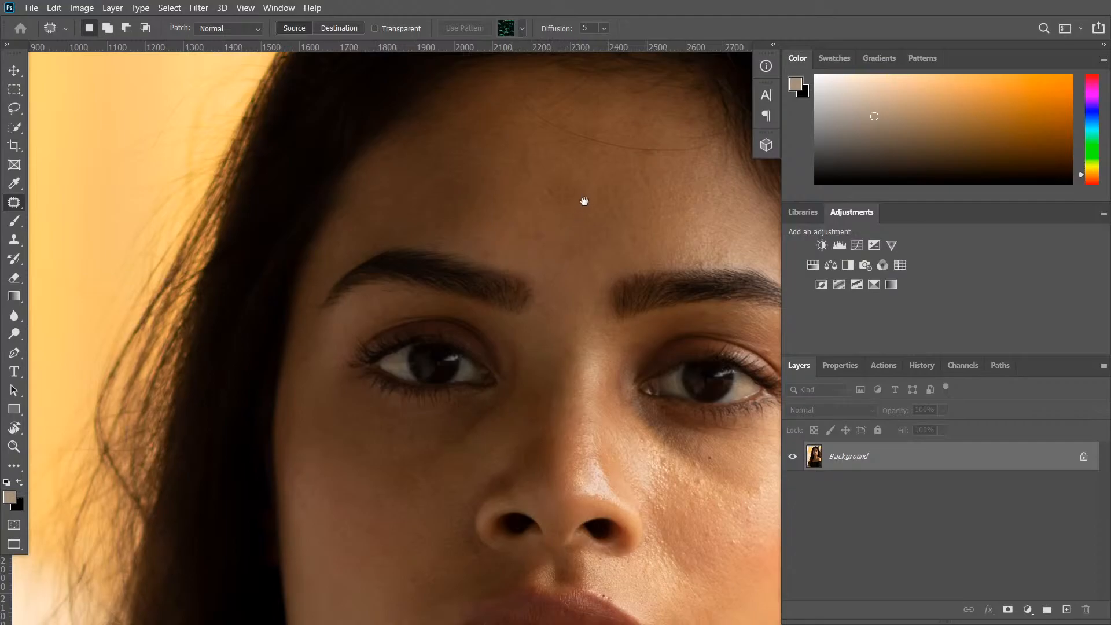
left_click_drag(516, 176, 522, 163)
mouse_move(585, 210)
left_mouse_down()
mouse_move(558, 169)
mouse_move(645, 213)
left_mouse_up()
key("ctrl+d")
Step: Examine the shaded under-eye area, the cheek and the lower face for remaining skin marks
left_click_drag(560, 238, 600, 181)
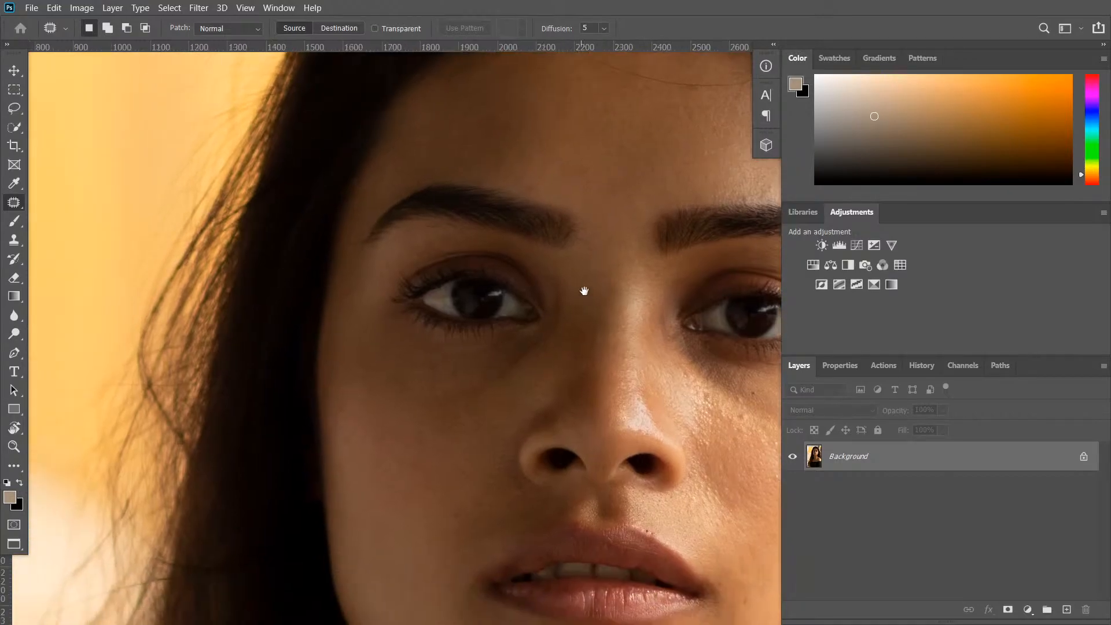
left_click_drag(581, 297, 599, 237)
left_click_drag(504, 278, 509, 241)
left_click_drag(504, 313, 504, 263)
left_click_drag(541, 335, 469, 237)
left_click_drag(527, 275, 466, 603)
left_click_drag(461, 459, 539, 354)
mouse_move(548, 424)
left_mouse_down()
mouse_move(585, 439)
mouse_move(571, 332)
mouse_move(571, 390)
mouse_move(603, 310)
mouse_move(567, 422)
left_mouse_up()
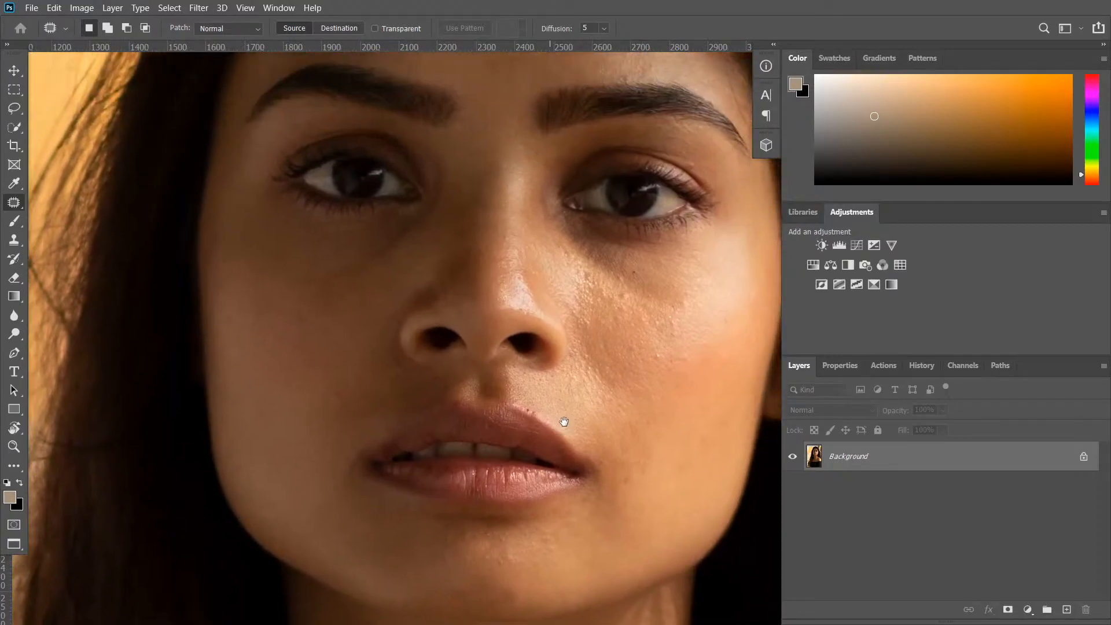
Step: Patch the bumps below the eye and the leftover reddish marks on the lit cheek
mouse_move(617, 296)
left_mouse_down()
mouse_move(637, 297)
mouse_move(631, 304)
left_mouse_up()
left_click(628, 395)
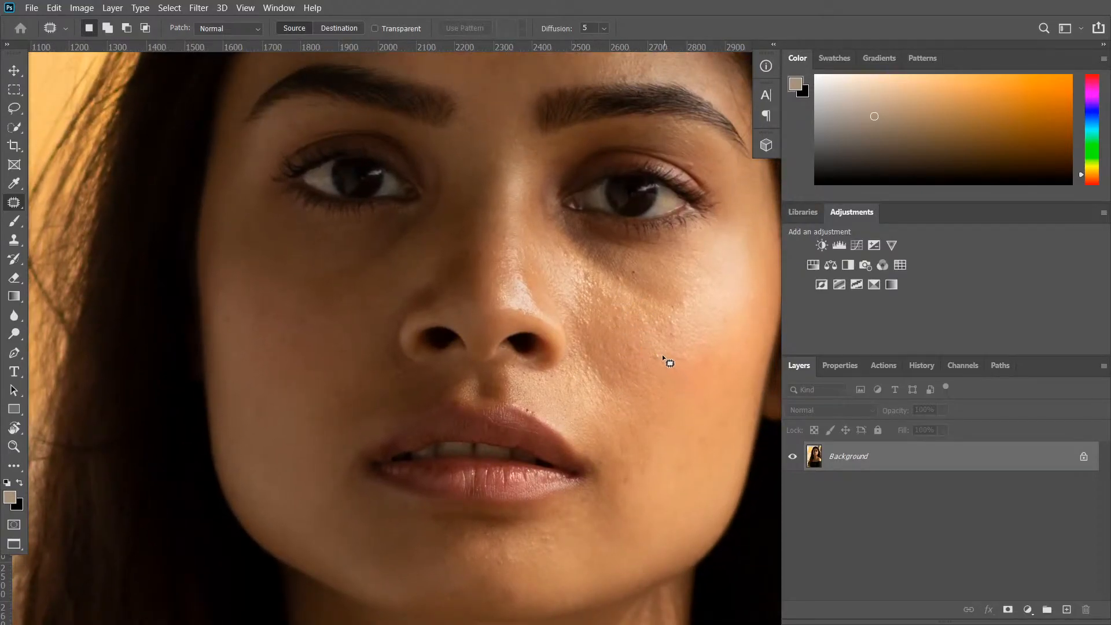
mouse_move(666, 357)
left_mouse_down()
mouse_move(663, 376)
mouse_move(680, 329)
mouse_move(663, 370)
mouse_move(712, 364)
mouse_move(625, 302)
mouse_move(623, 387)
mouse_move(595, 401)
left_mouse_up()
left_click(694, 376)
left_click(684, 331)
left_click(689, 380)
left_click(736, 349)
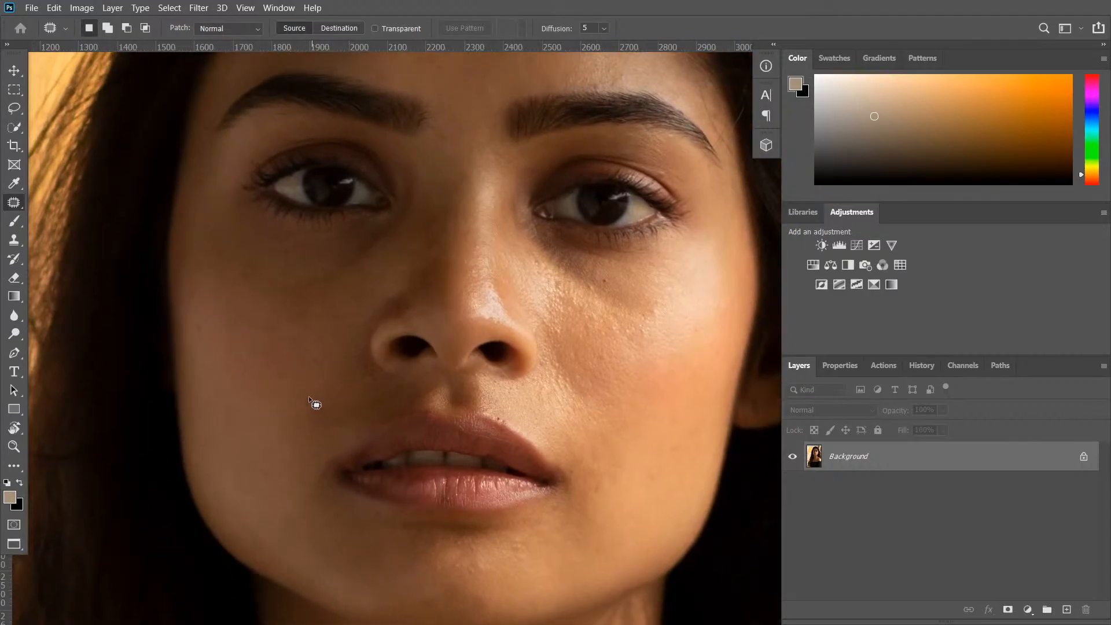
Step: Patch the last small mark on the shaded cheek between the nose and the mouth corner
left_click_drag(313, 392, 315, 399)
left_click(432, 342)
scroll(617, 353, "down", 4)
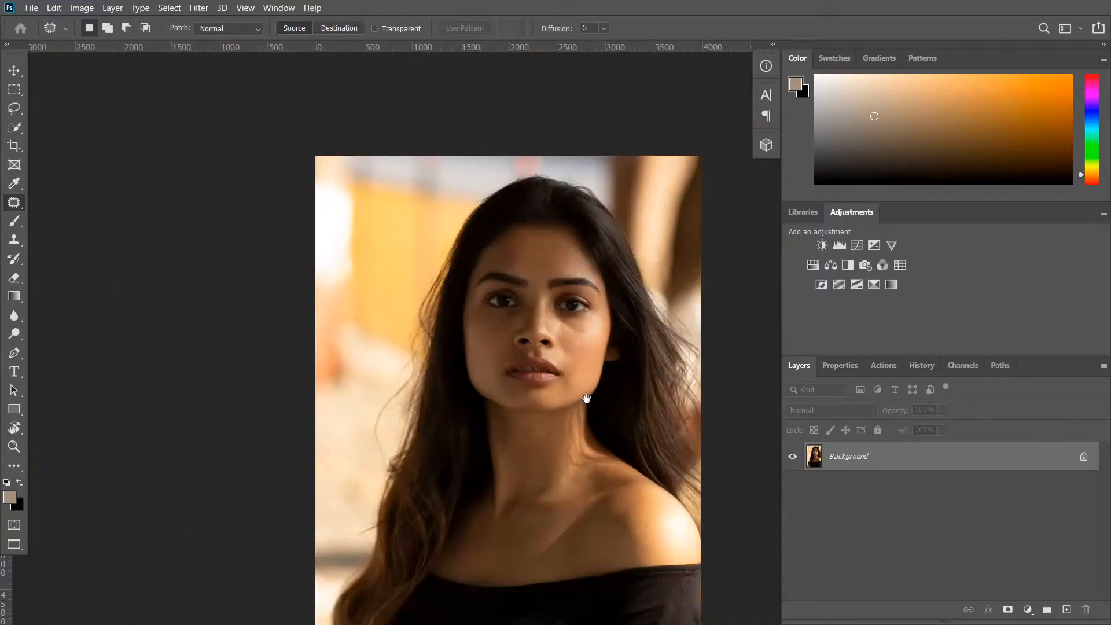
left_click_drag(586, 398, 506, 303)
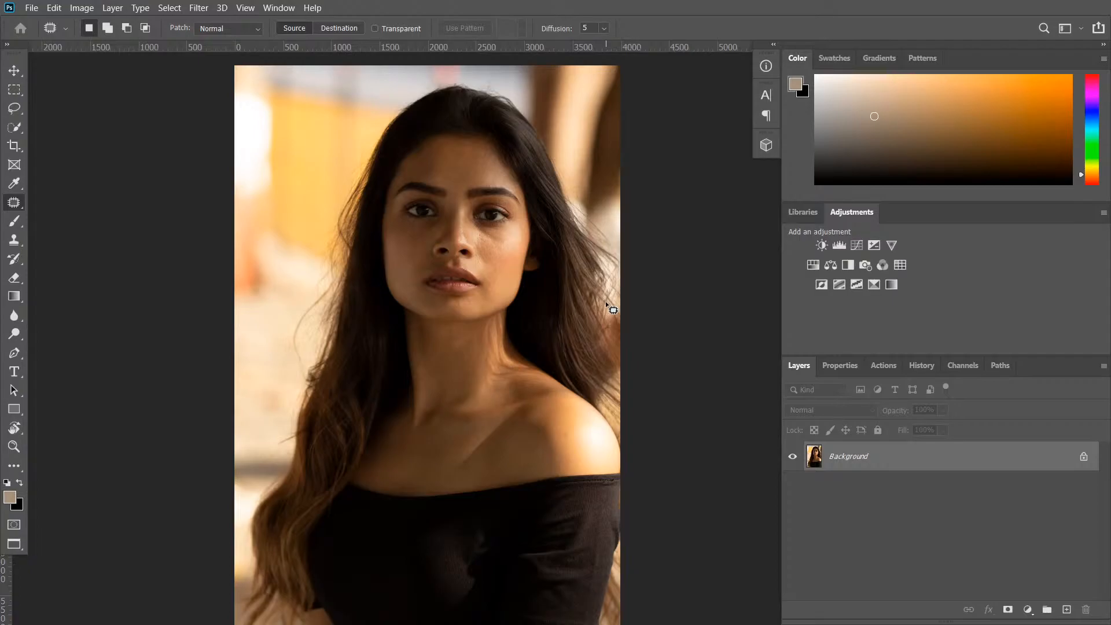
Step: Start cropping the whole portrait with the aspect ratio set to 4:5
scroll(606, 303, "down", 1)
scroll(606, 303, "up", 2)
left_click_drag(461, 292, 468, 349)
scroll(469, 349, "down", 3)
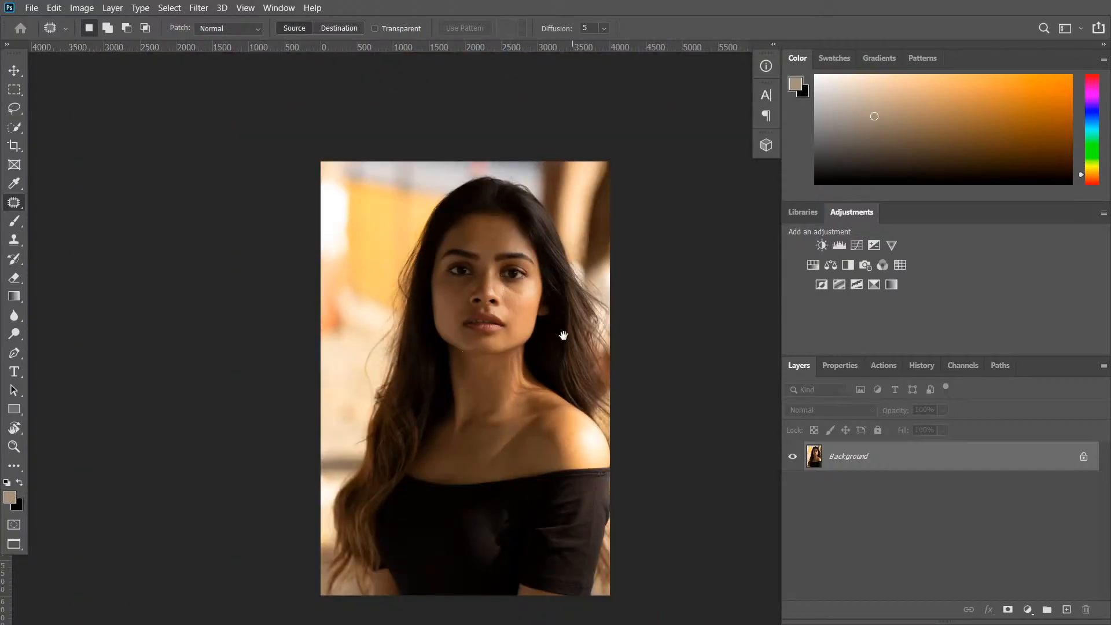
left_click_drag(566, 330, 489, 268)
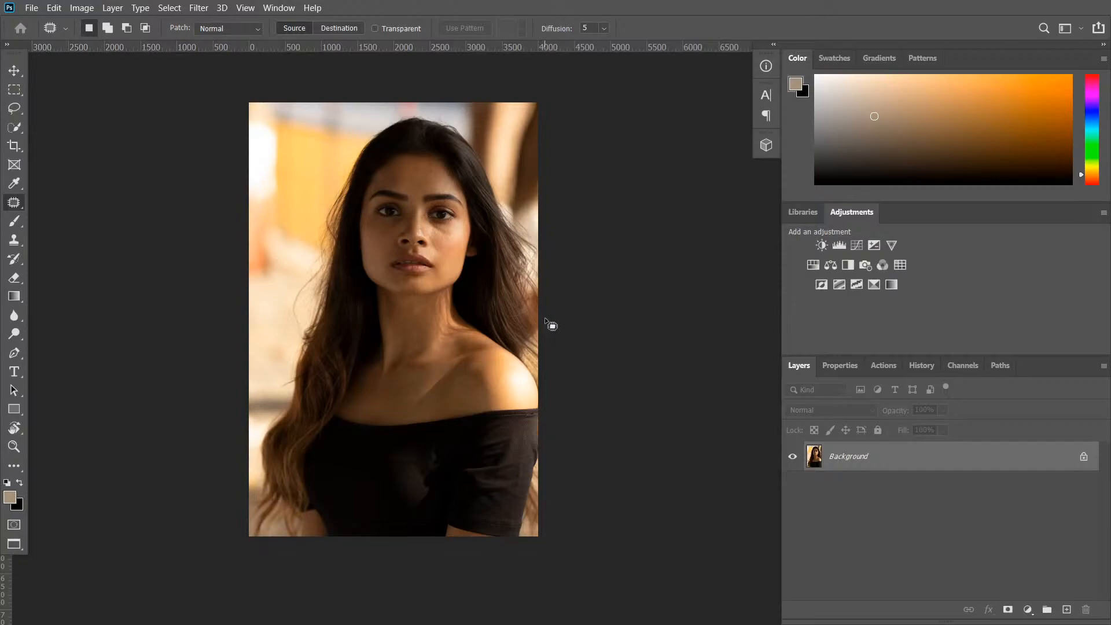
key("c")
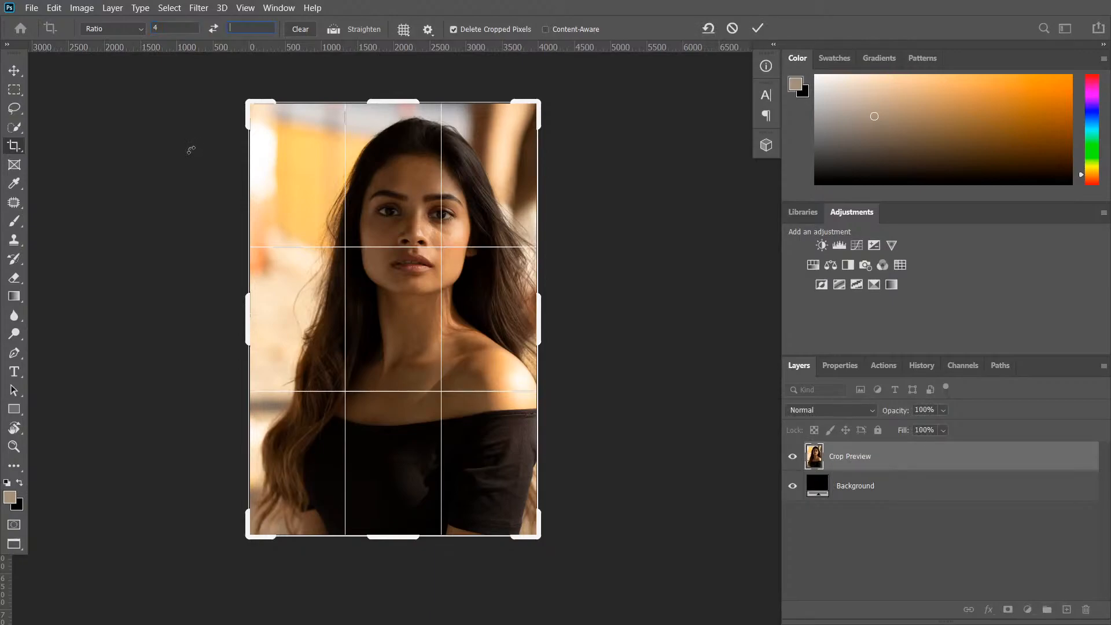
type("5")
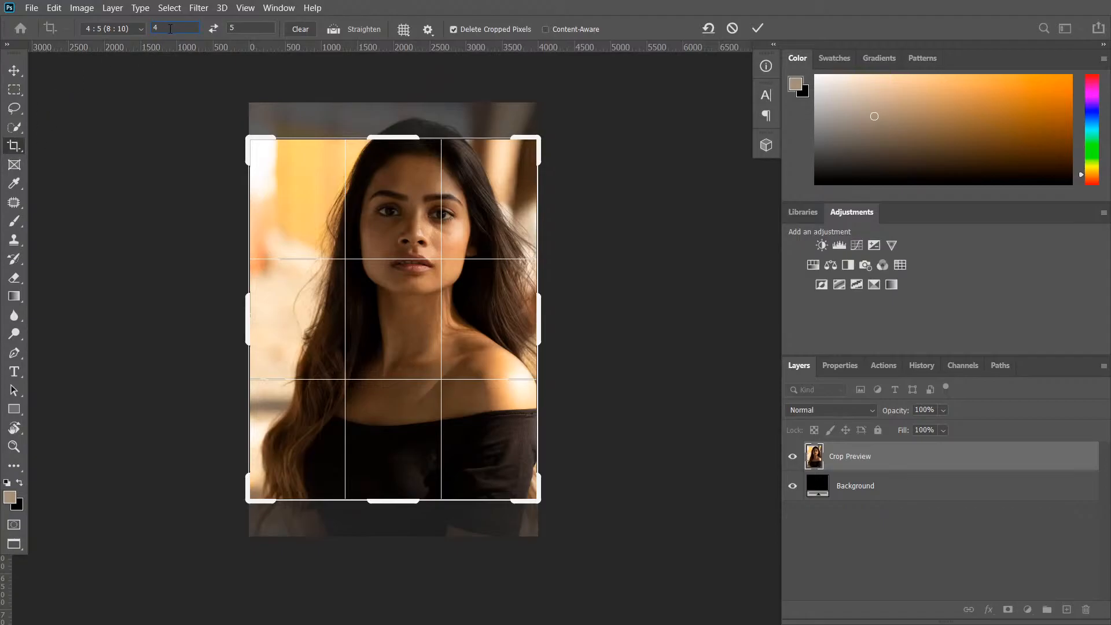
Step: Adjust the 4:5 crop by repositioning the photo inside the frame and moving the frame's left edge, keeping the whole head in view
left_click(151, 122)
mouse_move(398, 314)
left_mouse_down()
mouse_move(399, 304)
mouse_move(397, 325)
left_mouse_up()
left_click_drag(248, 317, 272, 317)
left_click_drag(365, 320, 366, 334)
left_click_drag(257, 314, 245, 313)
key("ctrl+r")
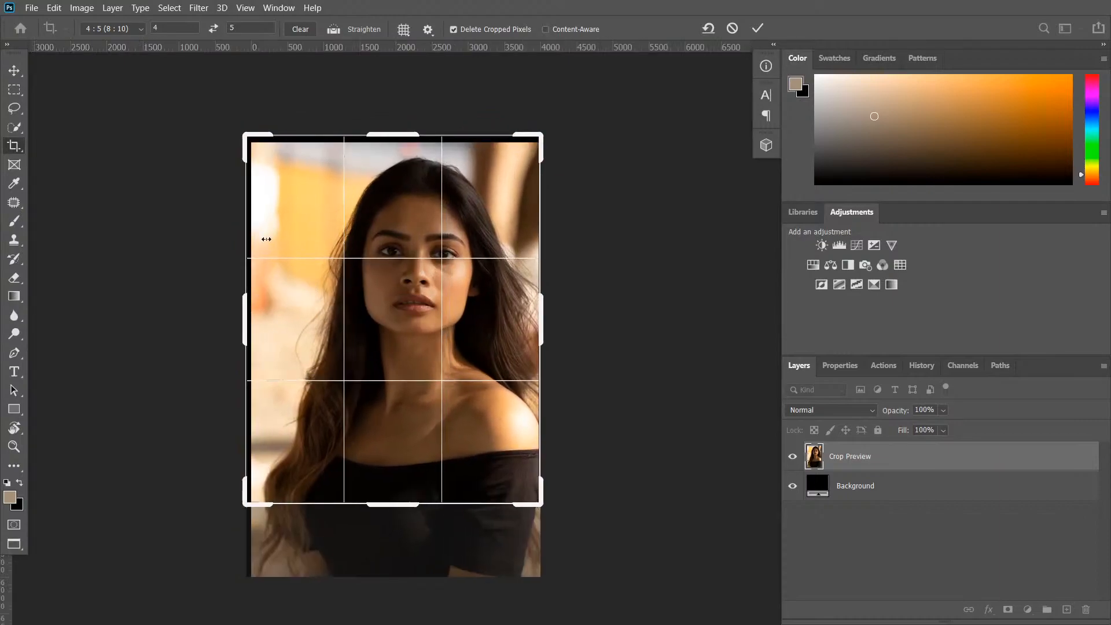
key("ctrl+r")
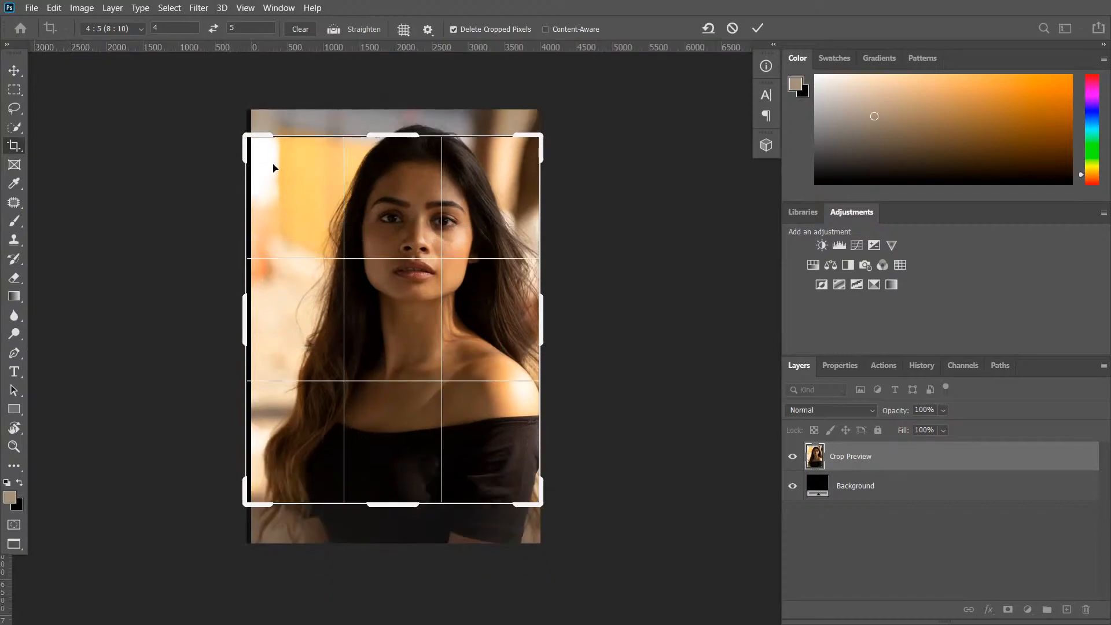
left_click_drag(285, 173, 259, 161)
key("ctrl+r")
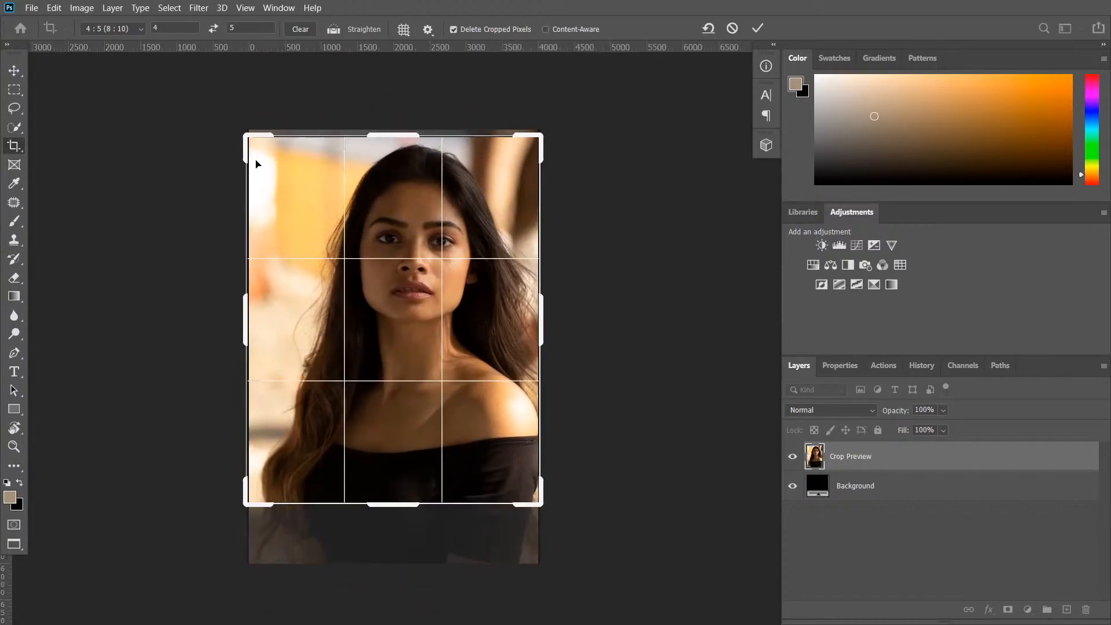
key("ctrl+r")
Step: Tighten the crop frame around the head and shoulders, keep it within the photo's edges, and apply the crop
left_click_drag(245, 319, 260, 320)
left_click_drag(380, 335, 377, 347)
key("ctrl+r")
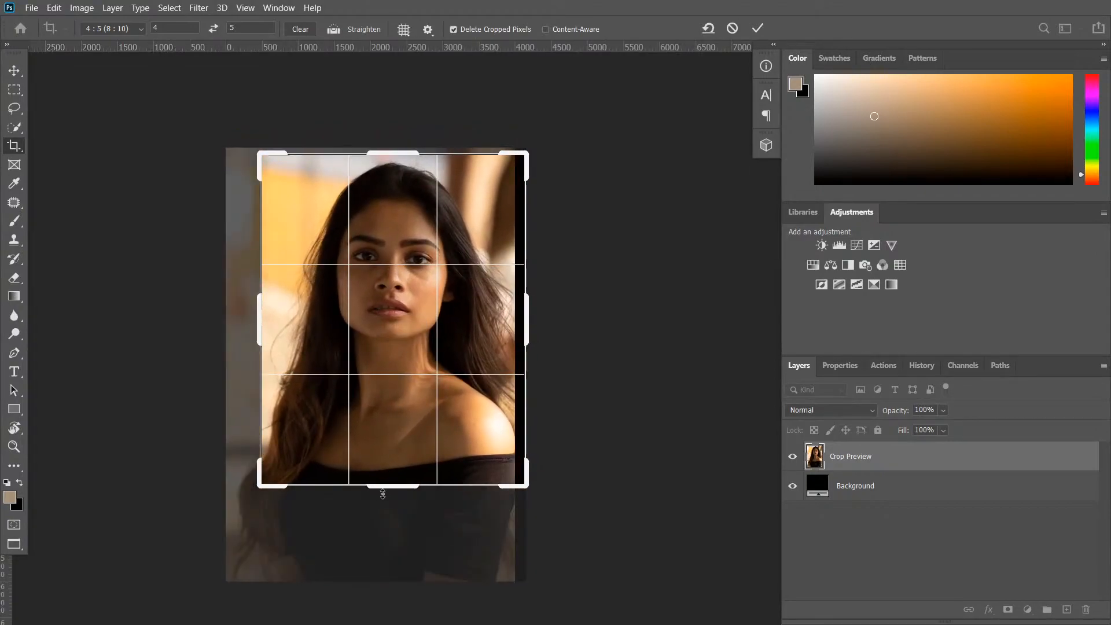
key("ctrl+r")
left_click_drag(392, 486, 393, 492)
left_click_drag(414, 456, 411, 424)
key("ctrl+r")
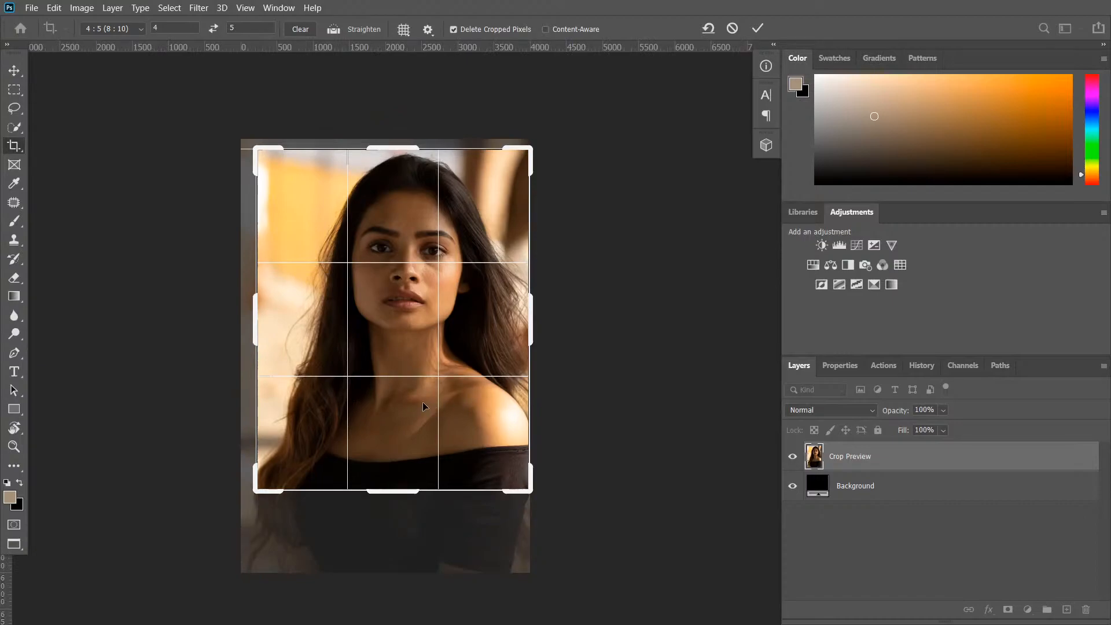
left_click_drag(406, 384, 407, 384)
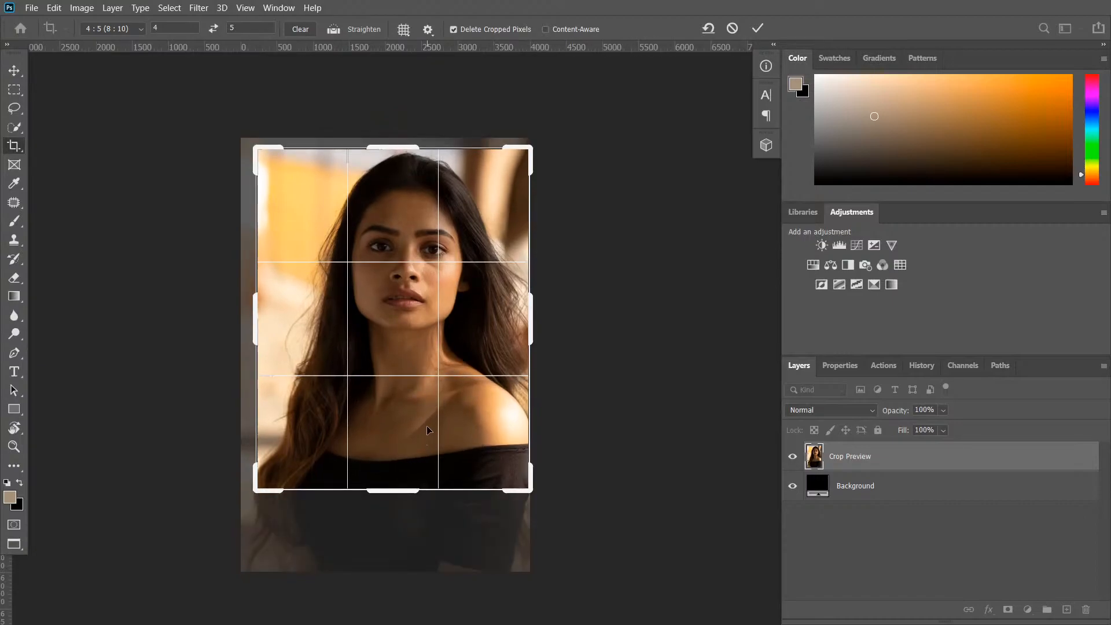
key("Return")
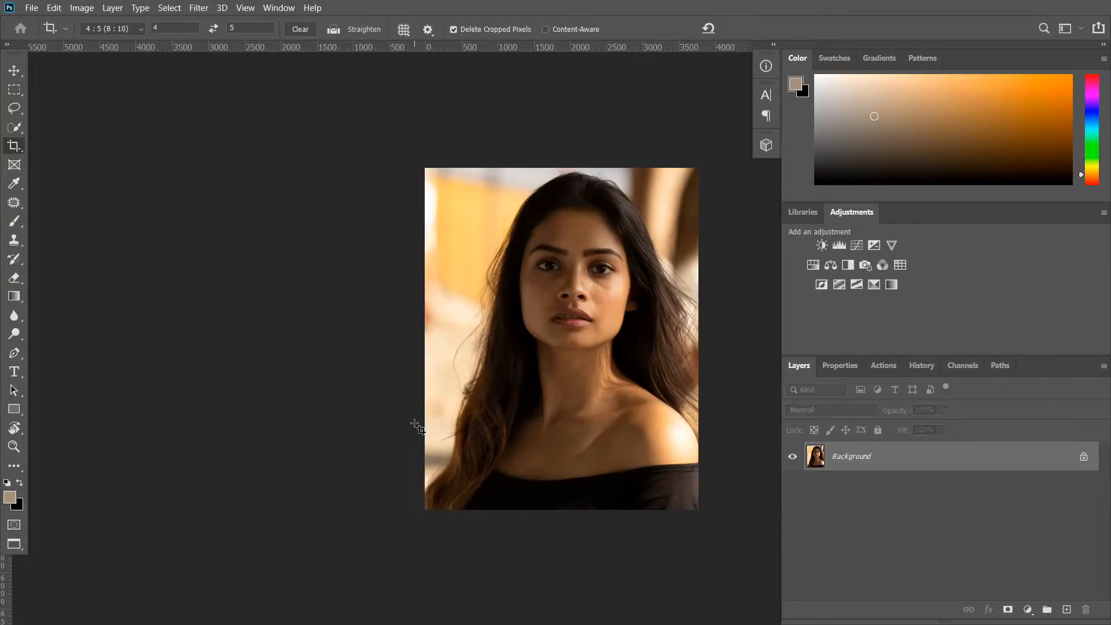
Step: Patch out the bright white highlight in the blurred background near the photo's upper left edge
left_click_drag(523, 392, 459, 397)
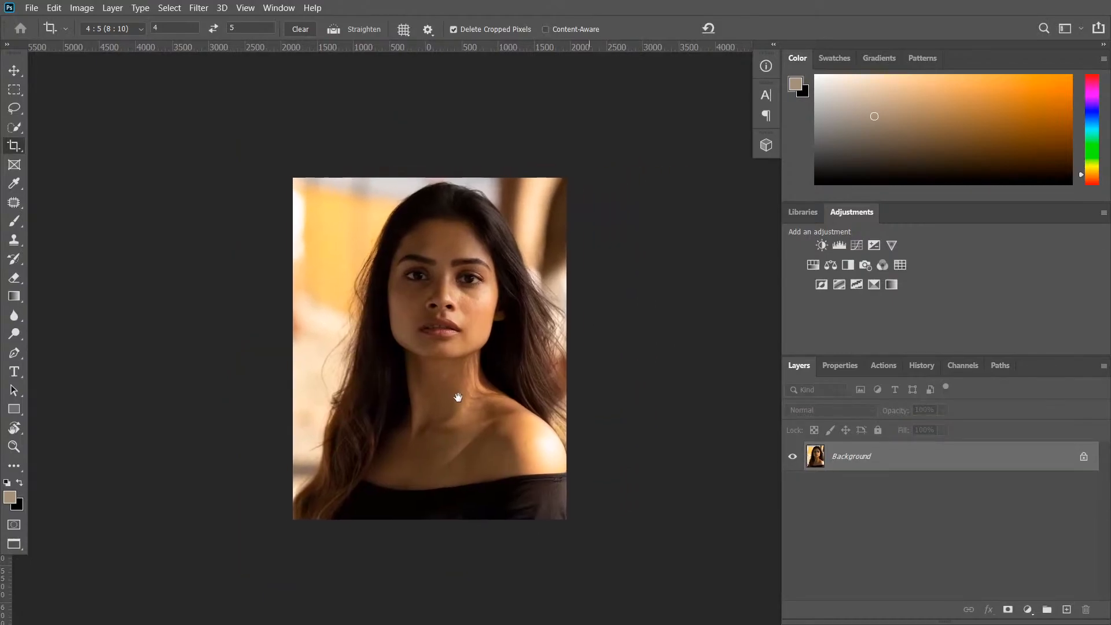
scroll(520, 400, "up", 2)
scroll(493, 412, "up", 1)
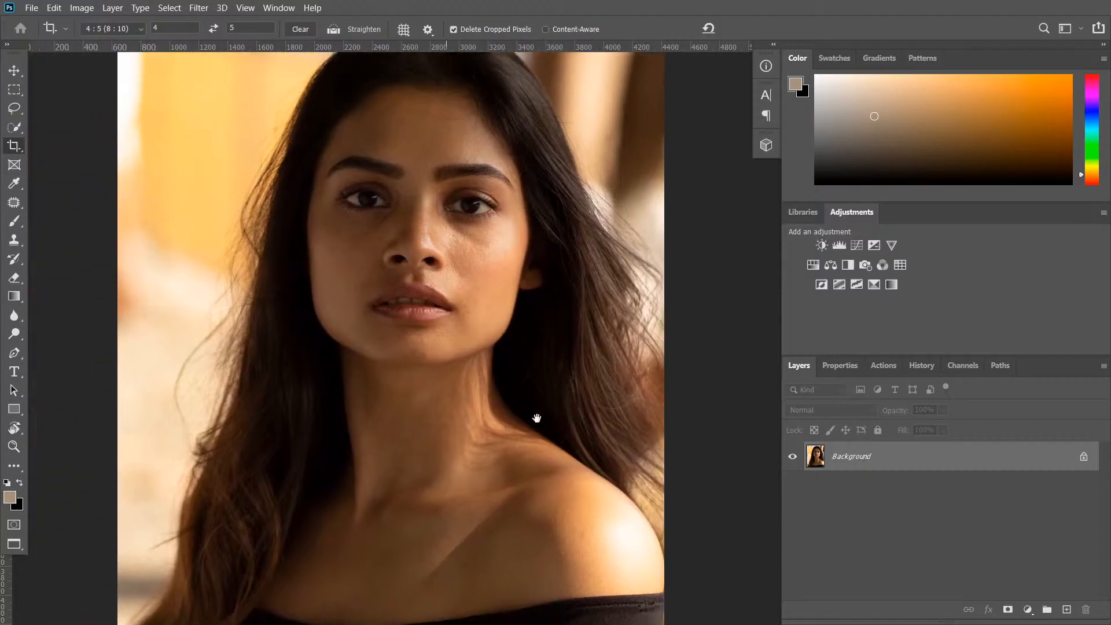
left_click_drag(538, 411, 551, 457)
scroll(576, 424, "up", 1)
scroll(576, 424, "down", 2)
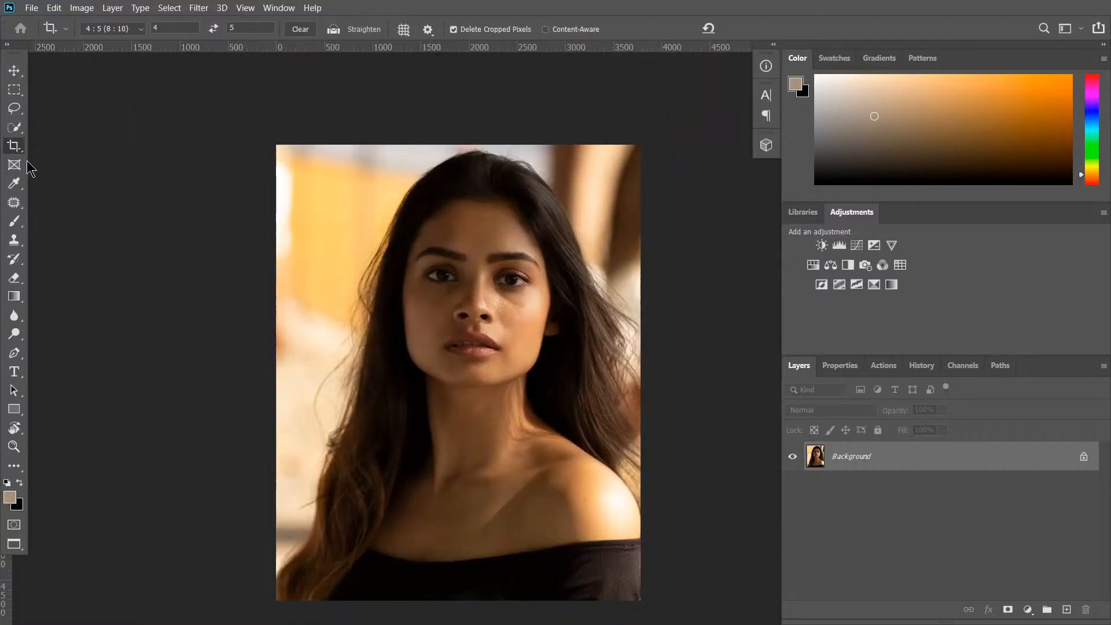
left_click(14, 203)
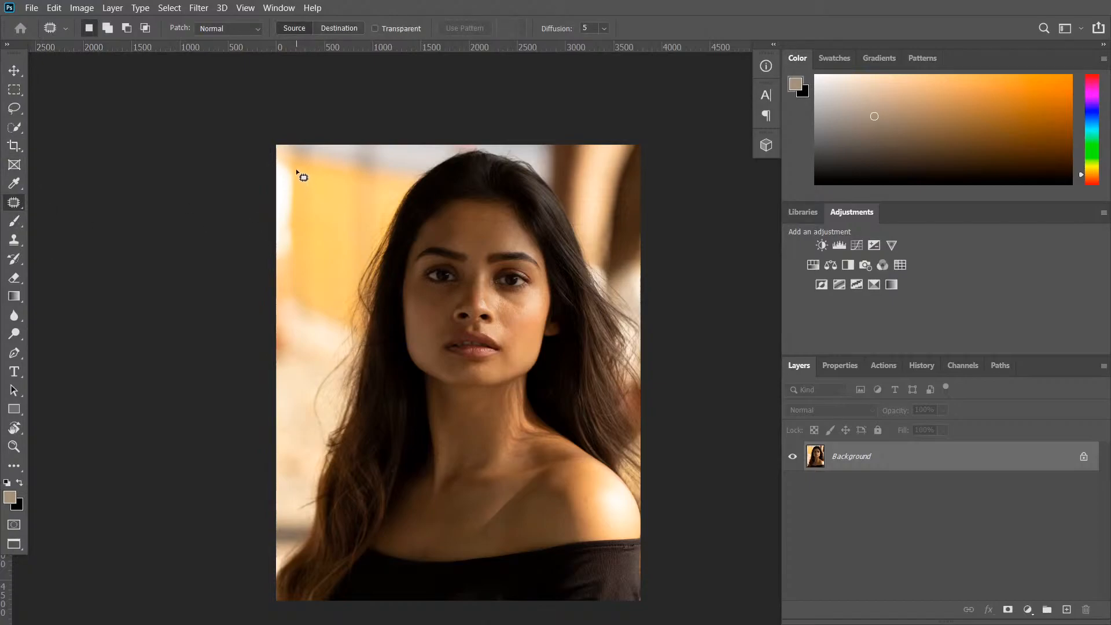
mouse_move(276, 162)
left_mouse_down()
mouse_move(299, 168)
mouse_move(297, 224)
mouse_move(290, 265)
mouse_move(269, 253)
mouse_move(312, 238)
left_mouse_up()
key("ctrl+d")
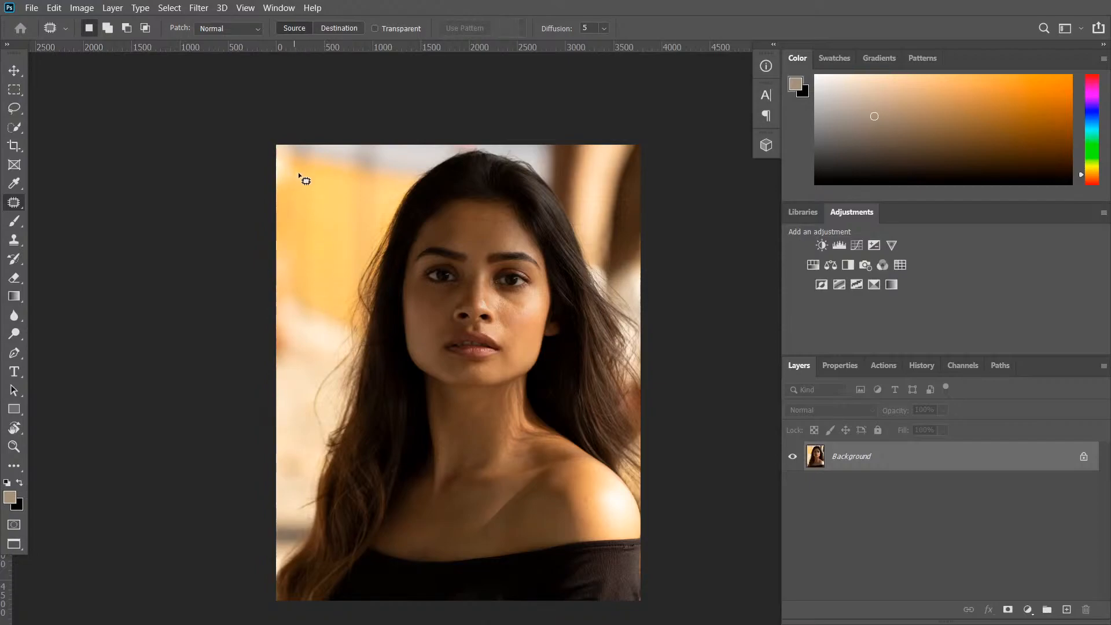
mouse_move(295, 159)
left_mouse_down()
mouse_move(282, 189)
mouse_move(262, 138)
mouse_move(296, 170)
left_mouse_up()
key("ctrl+d")
Step: Switch to the Brush tool for working on the woman's face
mouse_move(550, 384)
left_mouse_down()
mouse_move(449, 364)
mouse_move(536, 385)
left_mouse_up()
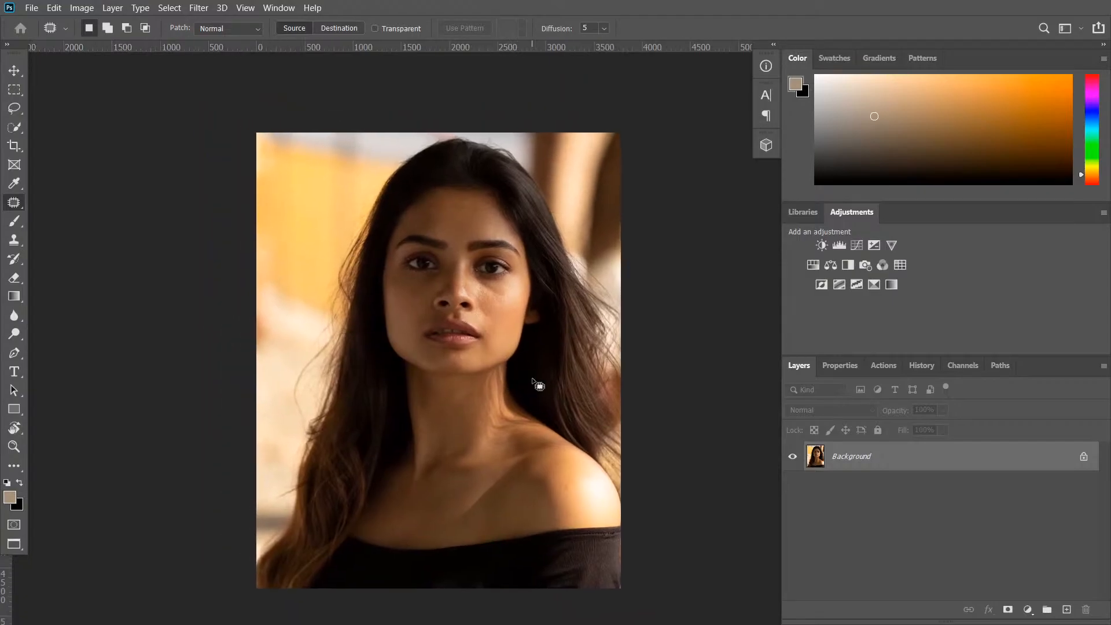
key("ctrl+plus")
key("b")
mouse_move(482, 355)
left_mouse_down()
mouse_move(503, 338)
mouse_move(509, 353)
left_mouse_up()
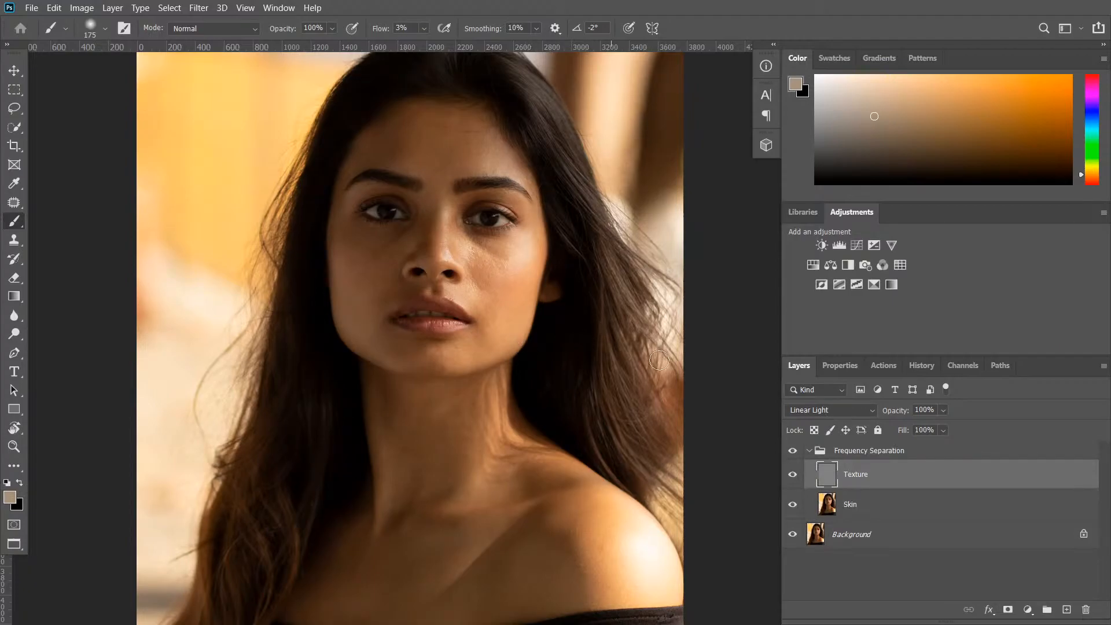
Step: Compare the Background, Texture and Skin layers of the frequency separation setup
left_click(899, 537)
left_click(905, 479)
left_click(905, 502)
left_click(907, 475)
left_click(904, 504)
left_click(904, 479)
Step: Try deleting the Frequency Separation group, and undo the deletion
left_click(886, 454)
key("Delete")
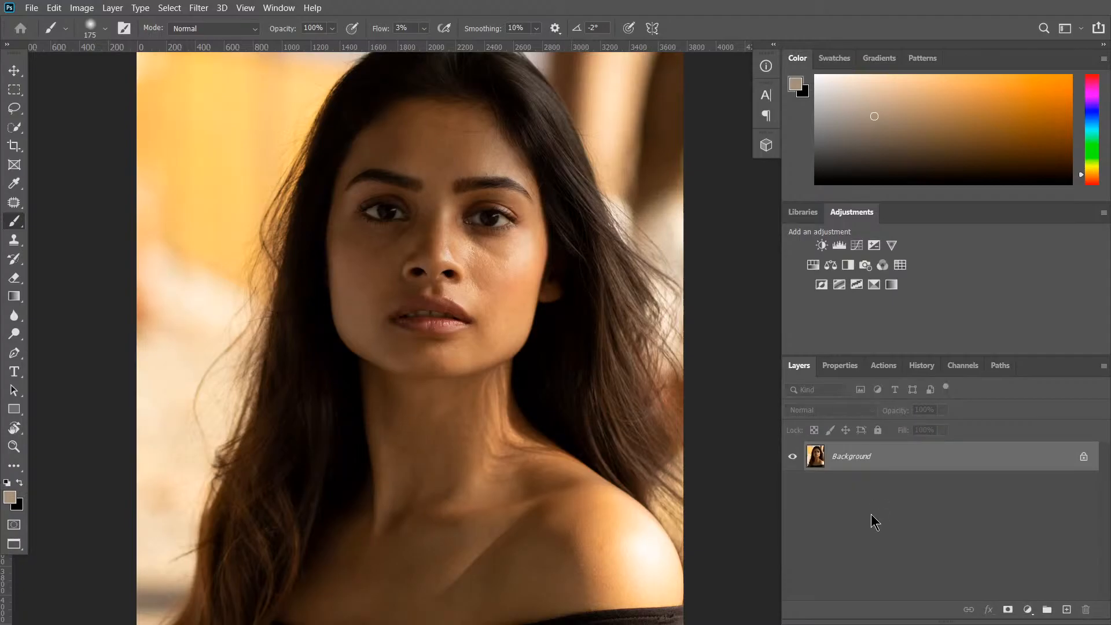
key("ctrl+z")
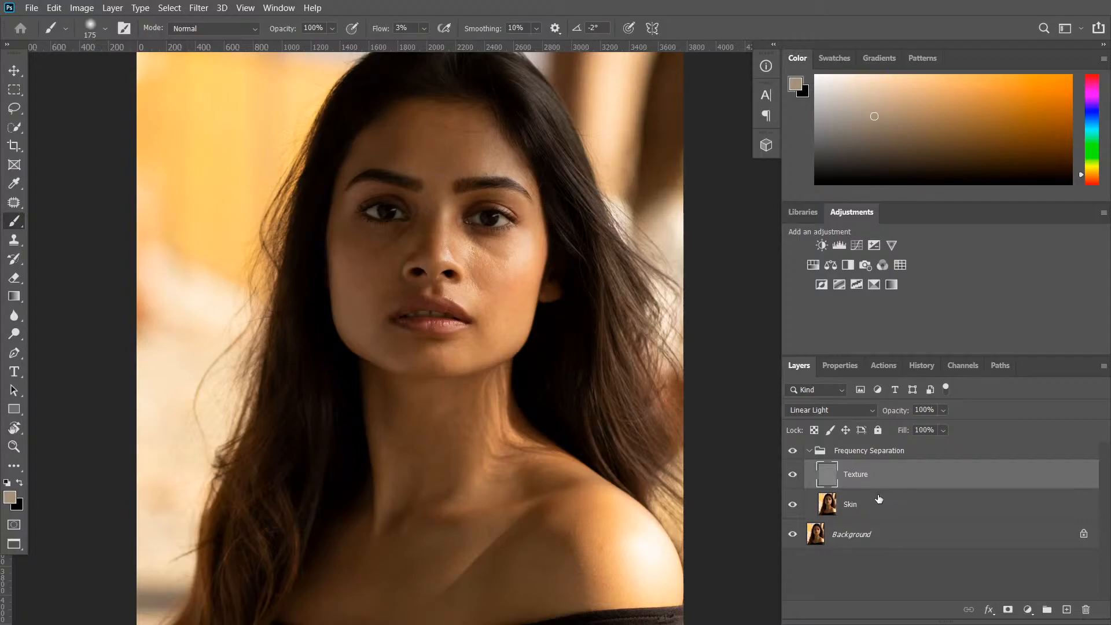
Step: Add a new empty layer between the Skin and Texture layers in the Frequency Separation group
left_click(910, 511)
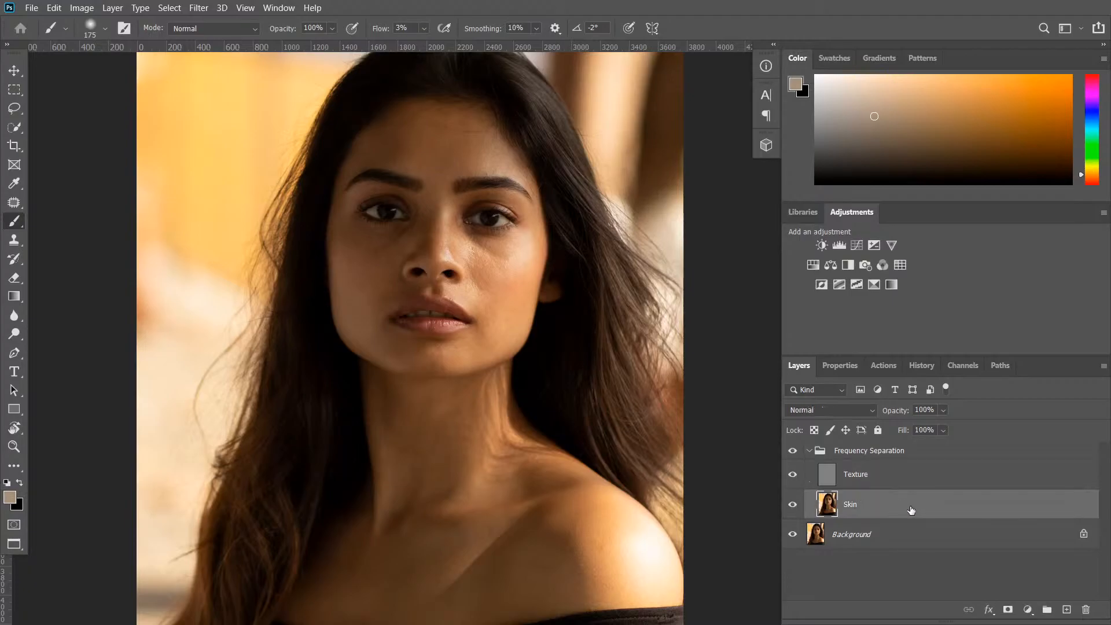
left_click(904, 477)
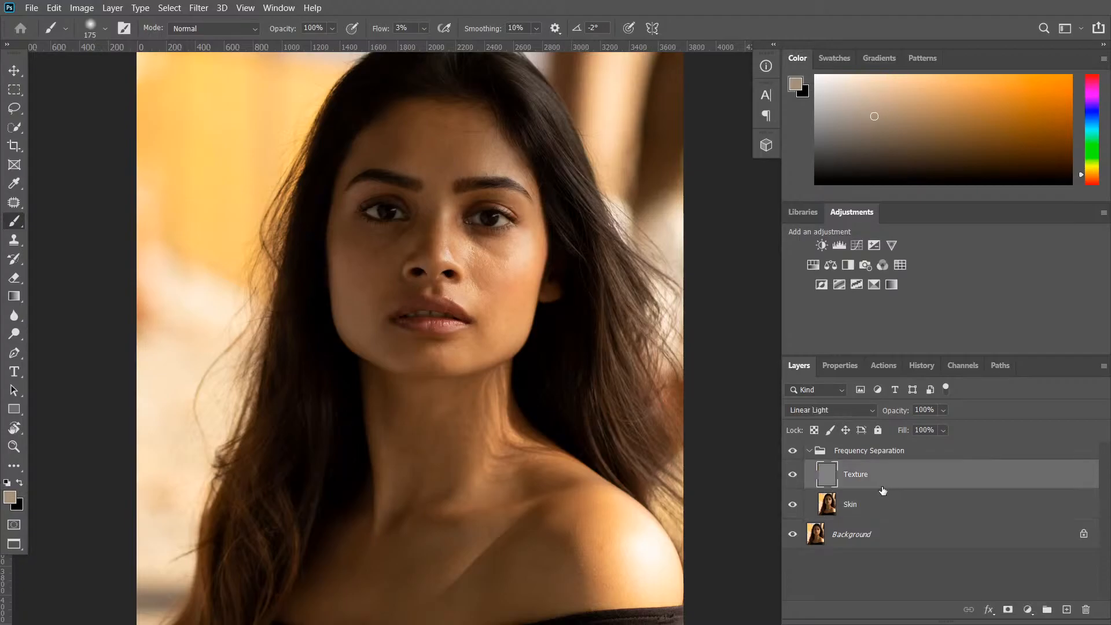
left_click(897, 507)
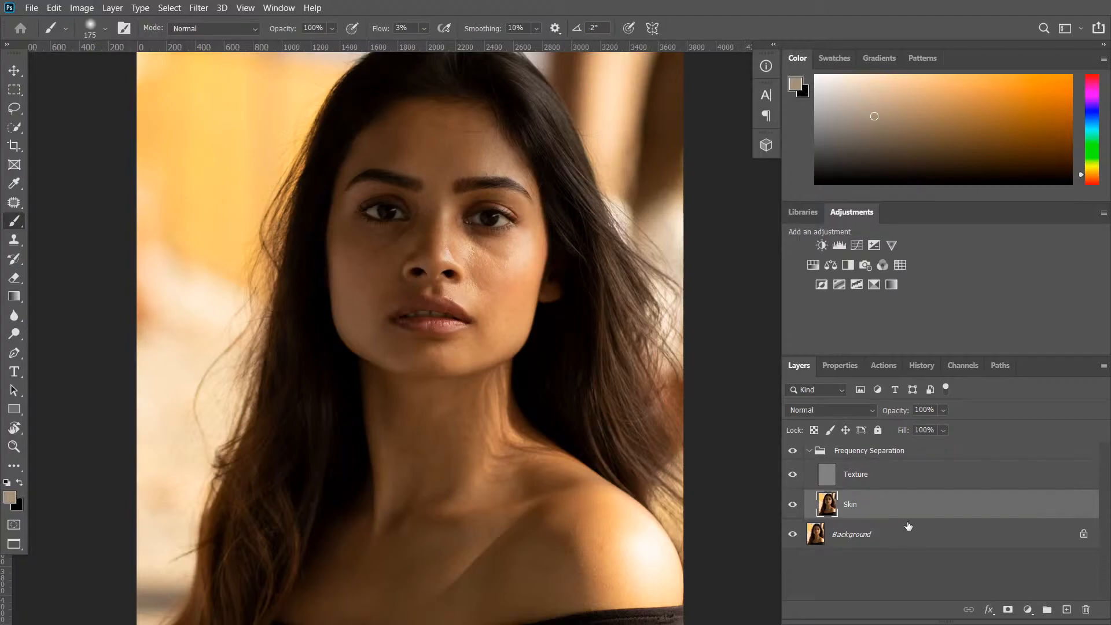
key("ctrl+shift+n")
key("Return")
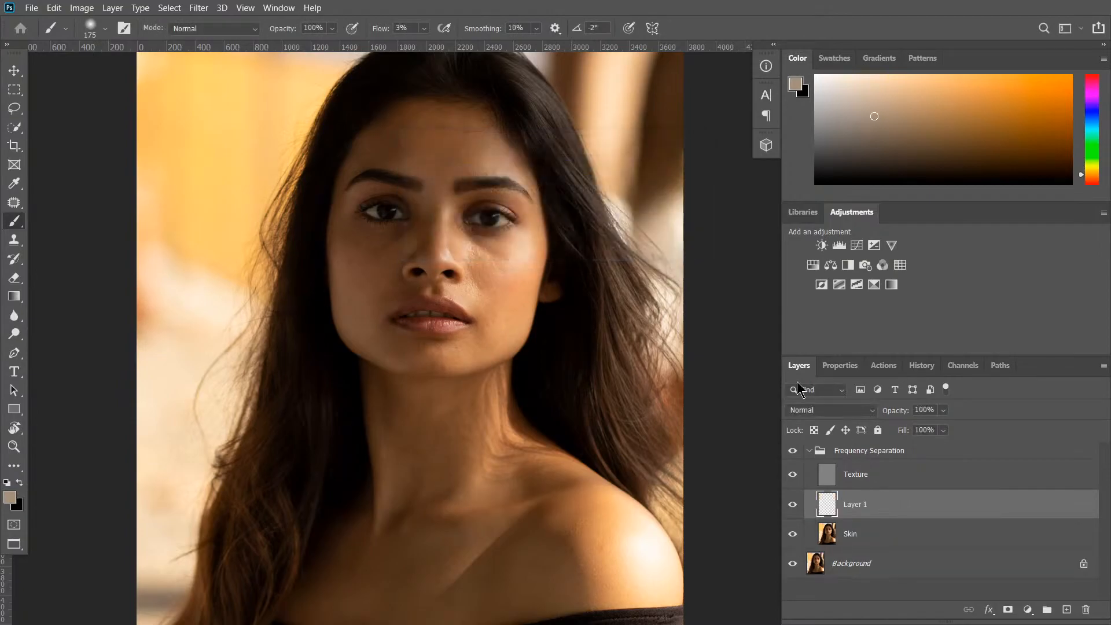
Step: Sample nearby skin tones and brush them softly over the lit cheek on Layer 1 to even out its shading
scroll(559, 274, "up", 4)
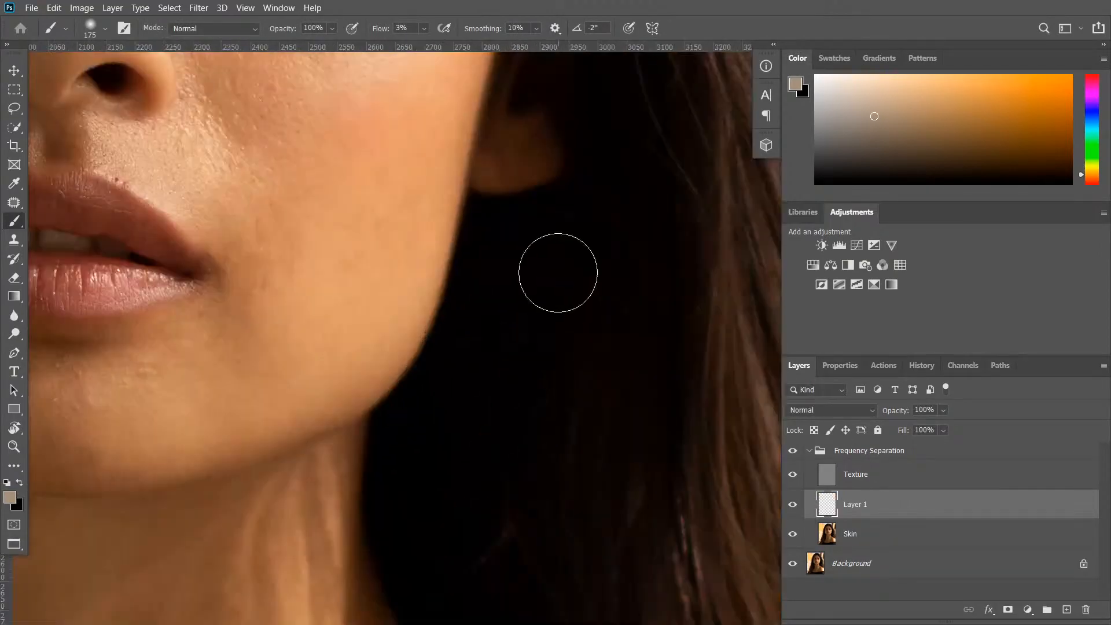
left_click_drag(508, 258, 610, 267)
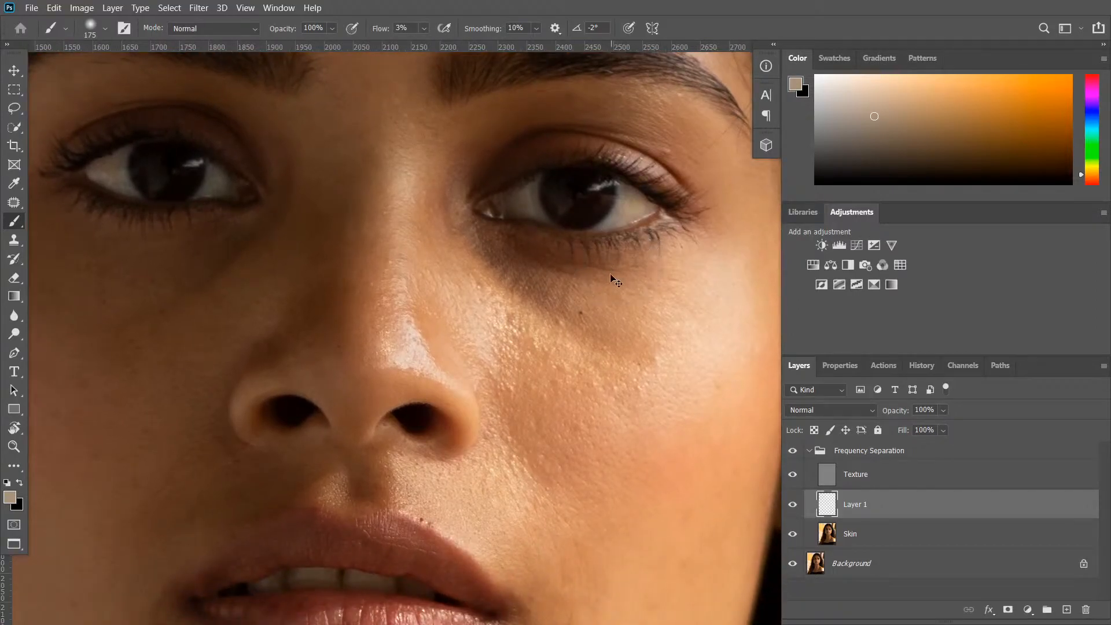
scroll(612, 280, "down", 2)
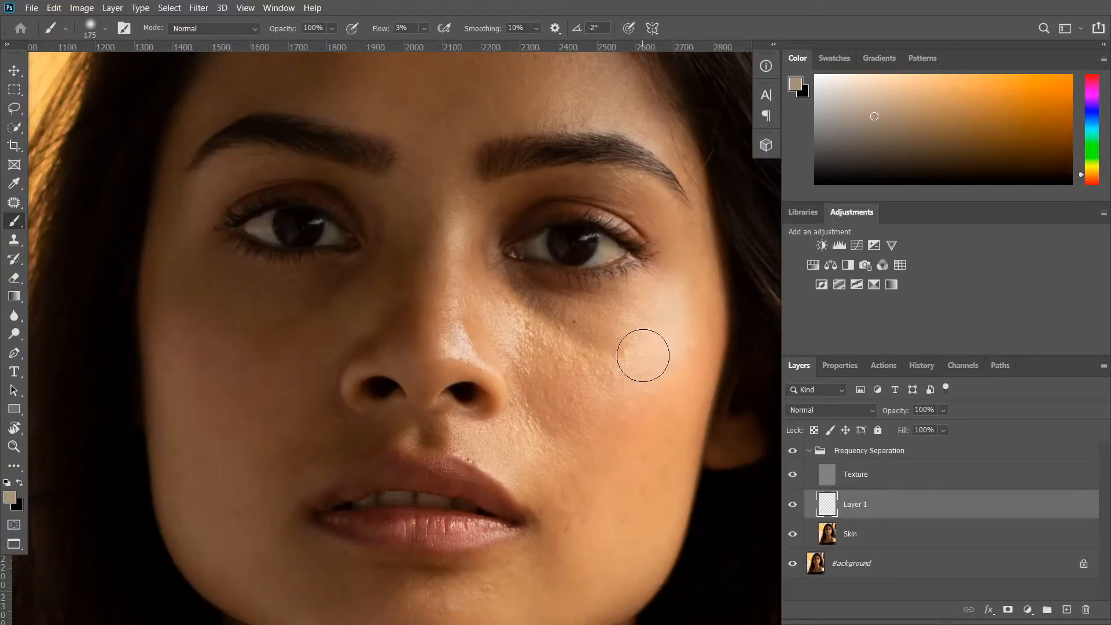
left_click(674, 332, "alt")
left_click(665, 346, "alt")
mouse_move(690, 304)
left_mouse_down()
mouse_move(655, 370)
mouse_move(691, 313)
mouse_move(657, 391)
left_mouse_up()
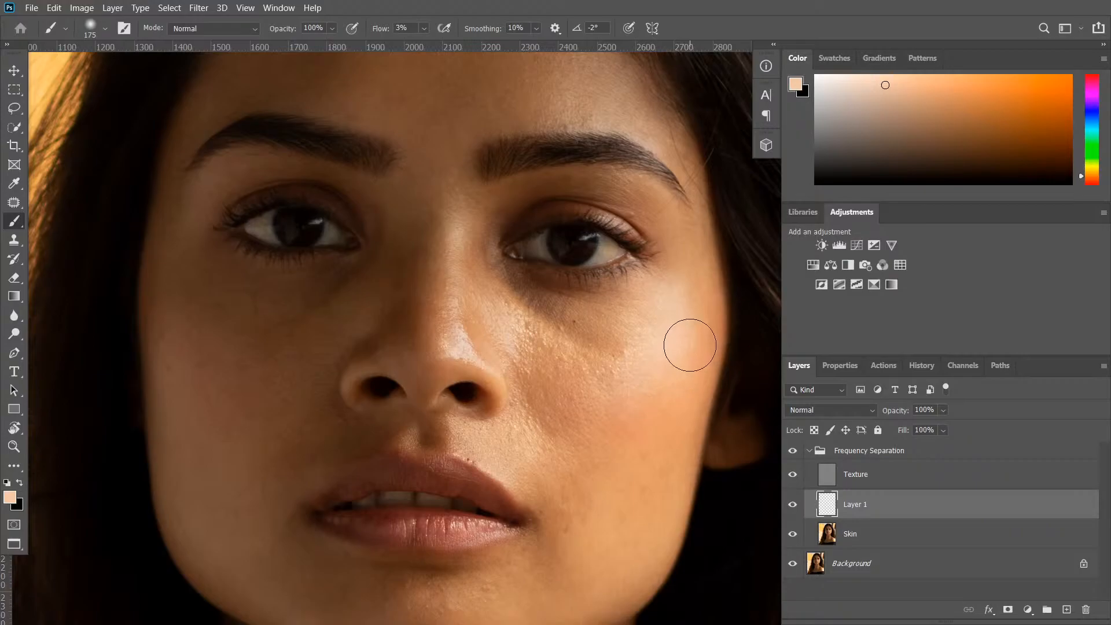
left_click(686, 382, "alt")
left_click_drag(647, 436, 658, 416)
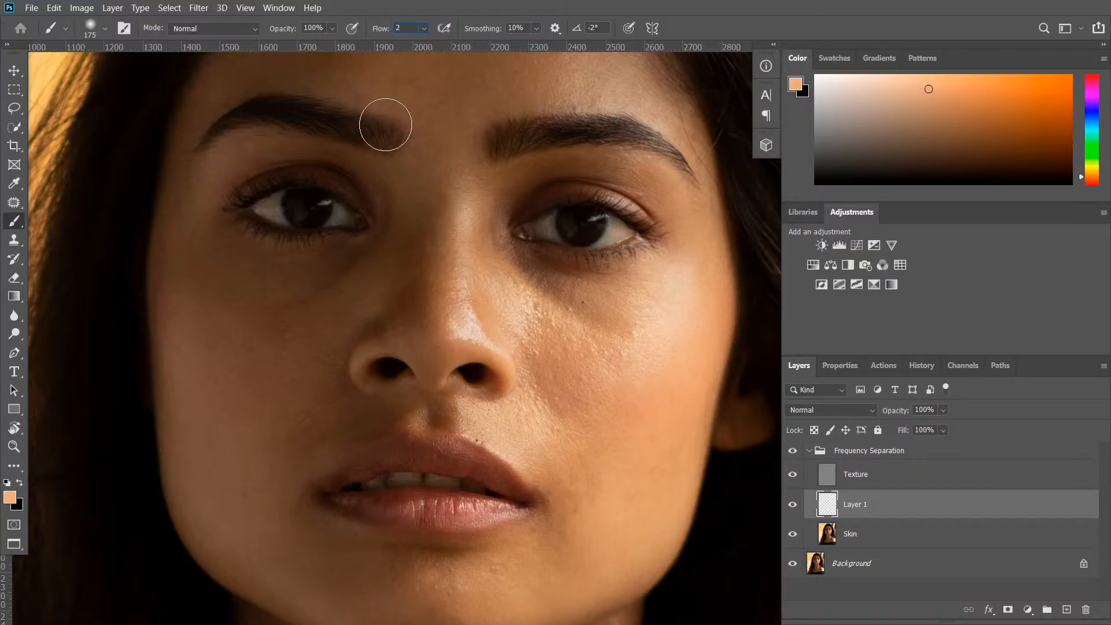
Step: Set the brush flow to 2% and sample the skin tone of the lower lit cheek
key("Return")
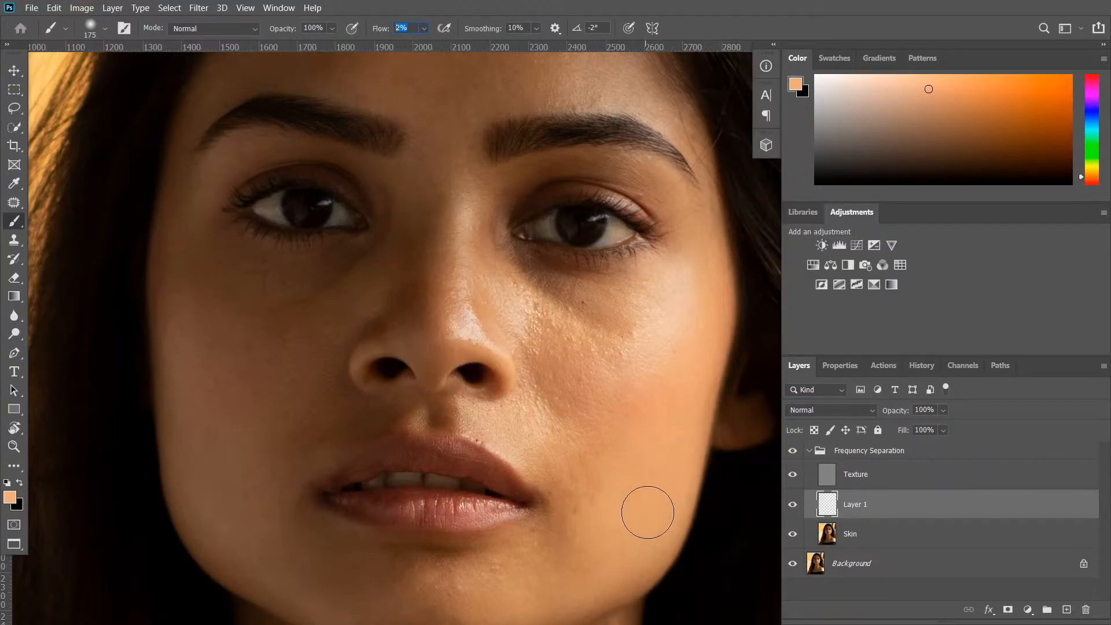
key("alt")
left_click(671, 486, "alt")
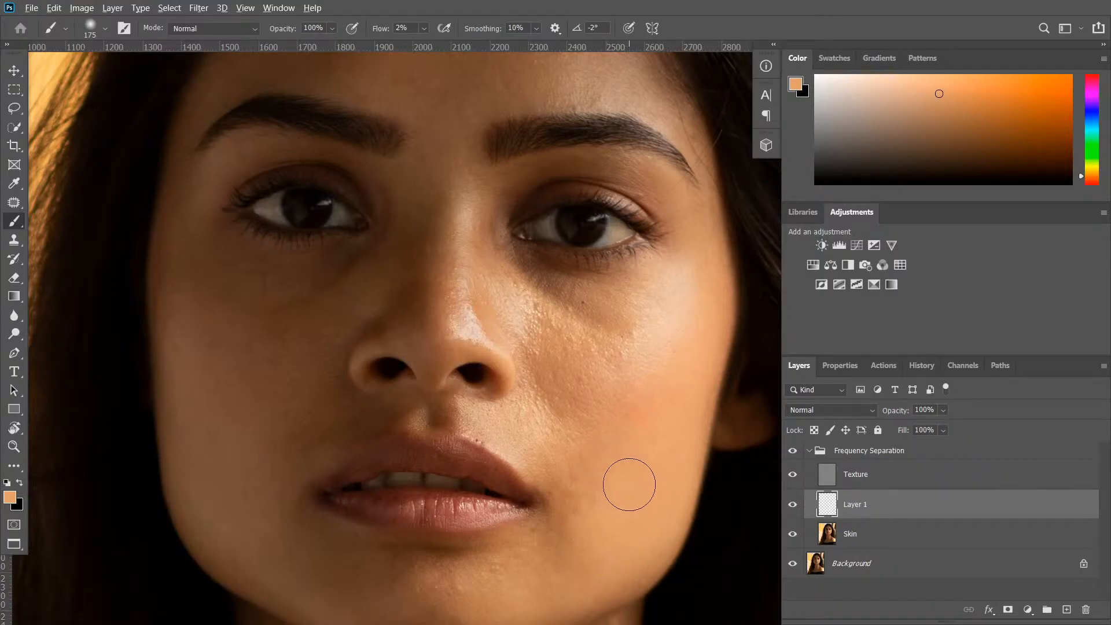
left_click(637, 485, "alt")
Step: Set the brush angle to 0° and paint the sampled skin tone between the mouth corner and the lit jaw
left_click(600, 27)
type("0")
key("Return")
mouse_move(561, 488)
left_mouse_down()
mouse_move(577, 559)
mouse_move(554, 574)
mouse_move(573, 552)
mouse_move(541, 509)
left_mouse_up()
mouse_move(589, 581)
left_mouse_down()
mouse_move(611, 571)
mouse_move(691, 418)
mouse_move(598, 454)
left_mouse_up()
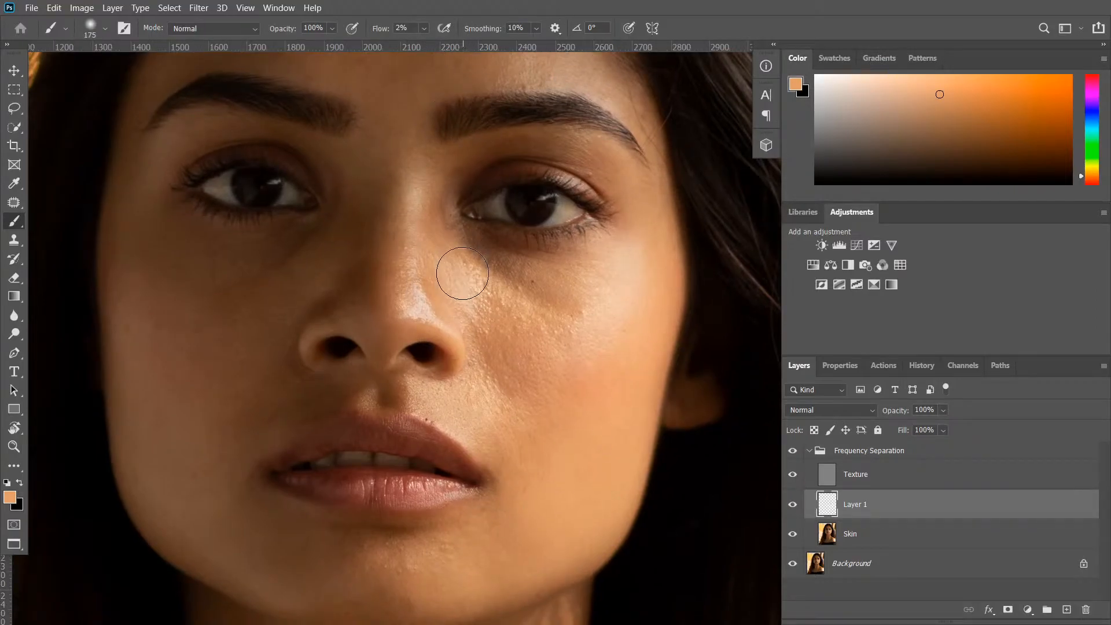
Step: Reset the painting colors to black foreground and white background, and set the brush flow to 100%
scroll(470, 282, "down", 2)
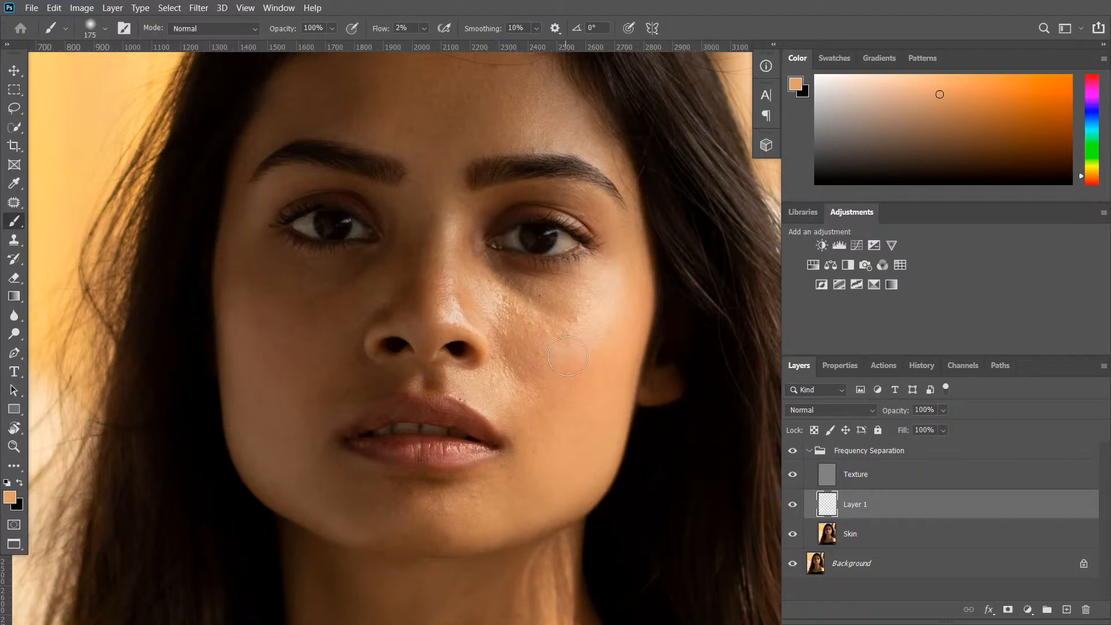
key("d")
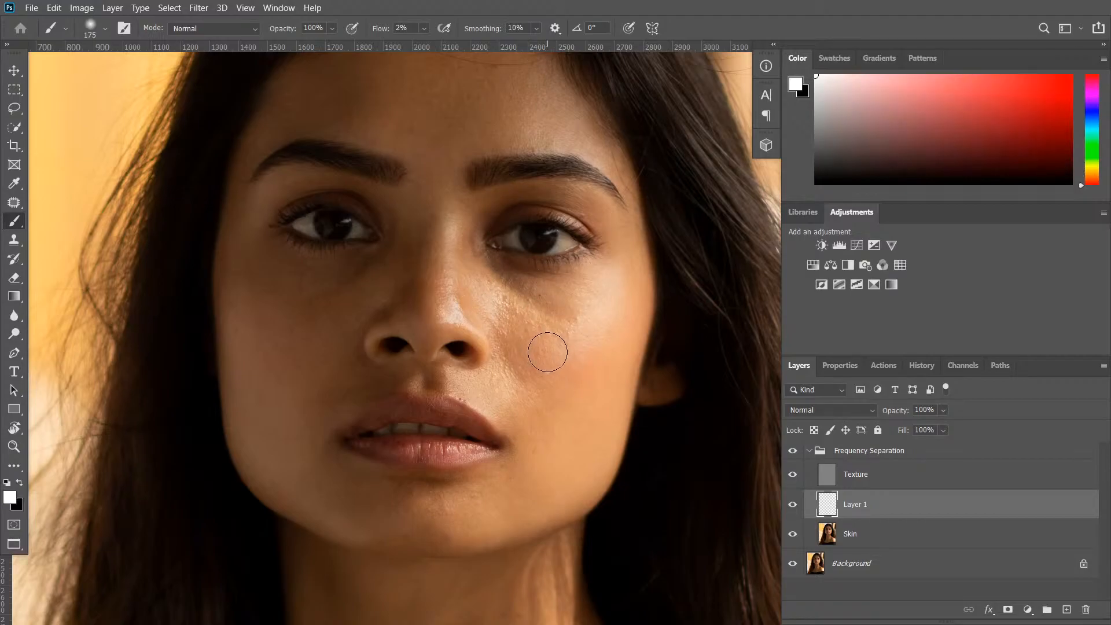
key("shift+0")
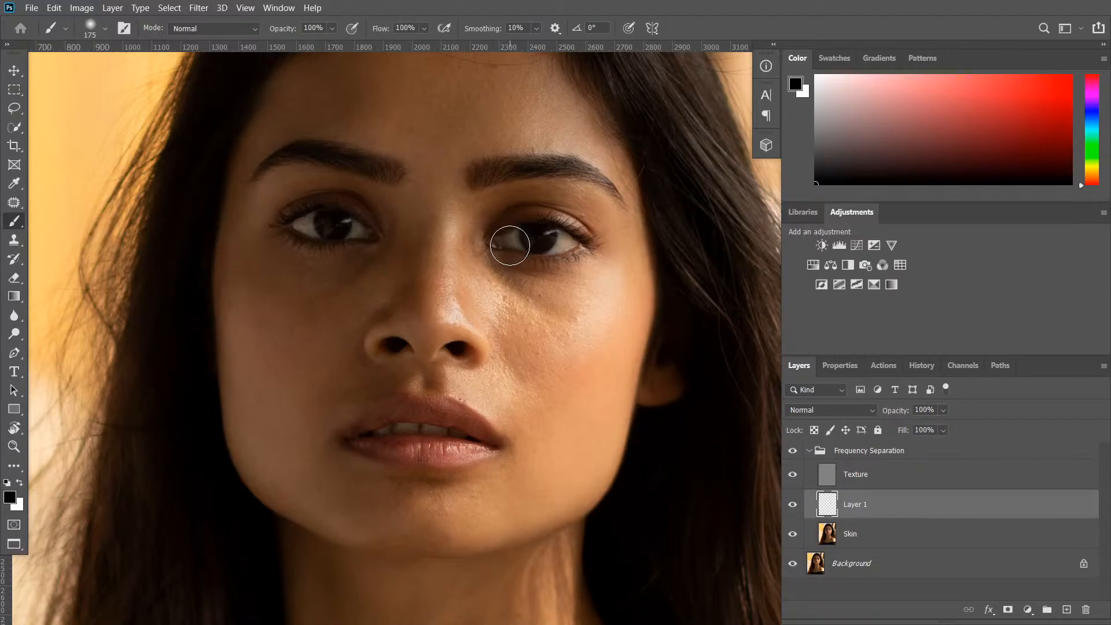
Step: Reduce the brush size to 10 and draw a black outline around the brightly lit side of the face
key("bracketleft")
key("bracketleft")
key("bracketleft")
key("bracketleft")
key("bracketleft")
key("bracketleft")
key("bracketleft")
key("bracketleft")
key("bracketleft")
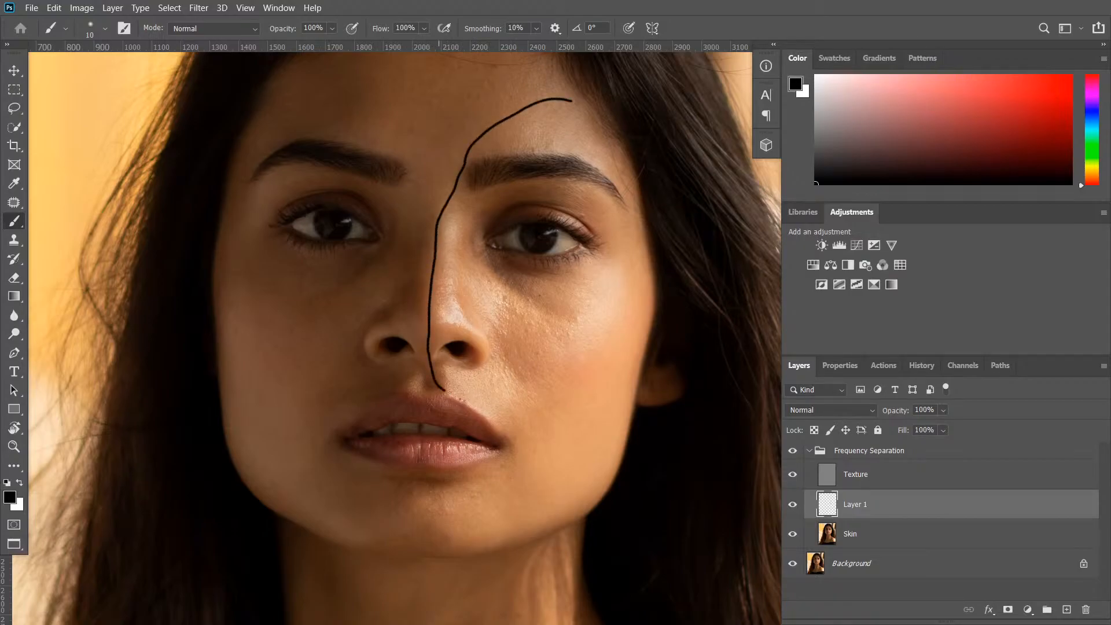
mouse_move(506, 524)
left_mouse_down()
mouse_move(567, 516)
mouse_move(636, 468)
left_mouse_up()
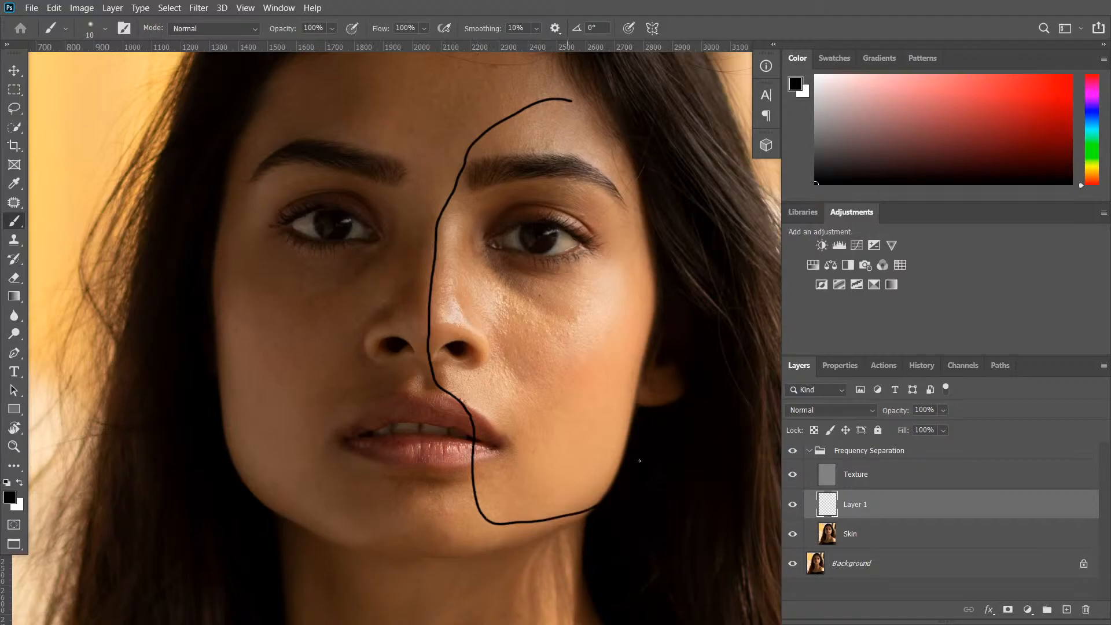
left_click_drag(631, 148, 521, 123)
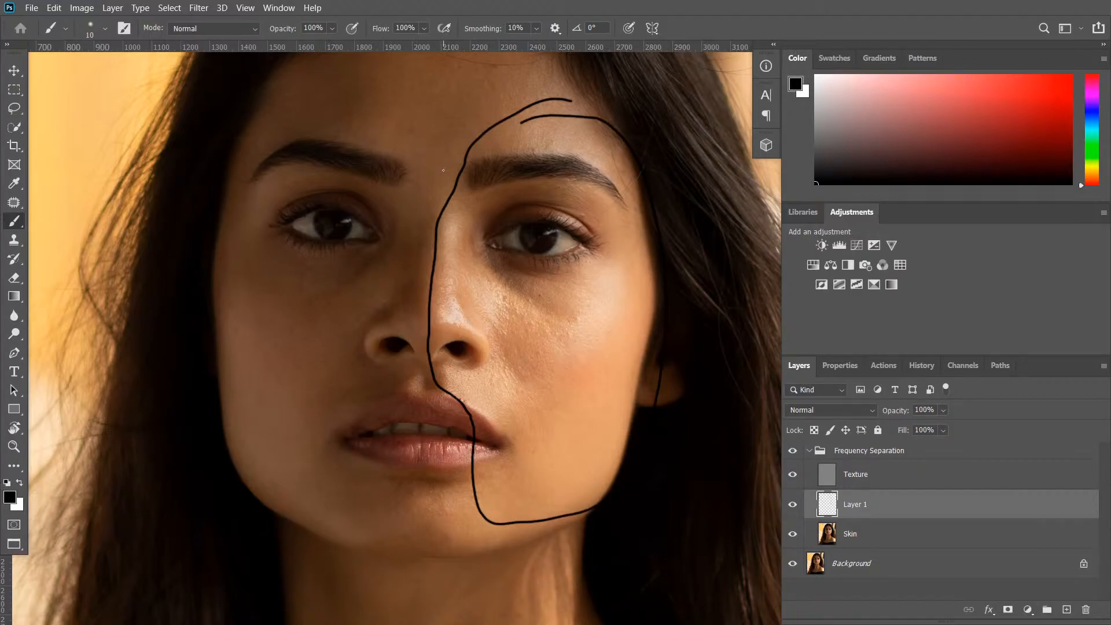
Step: Undo the black outline strokes drawn around the lit side of the face
key("ctrl+z")
key("ctrl+z")
key("ctrl+z")
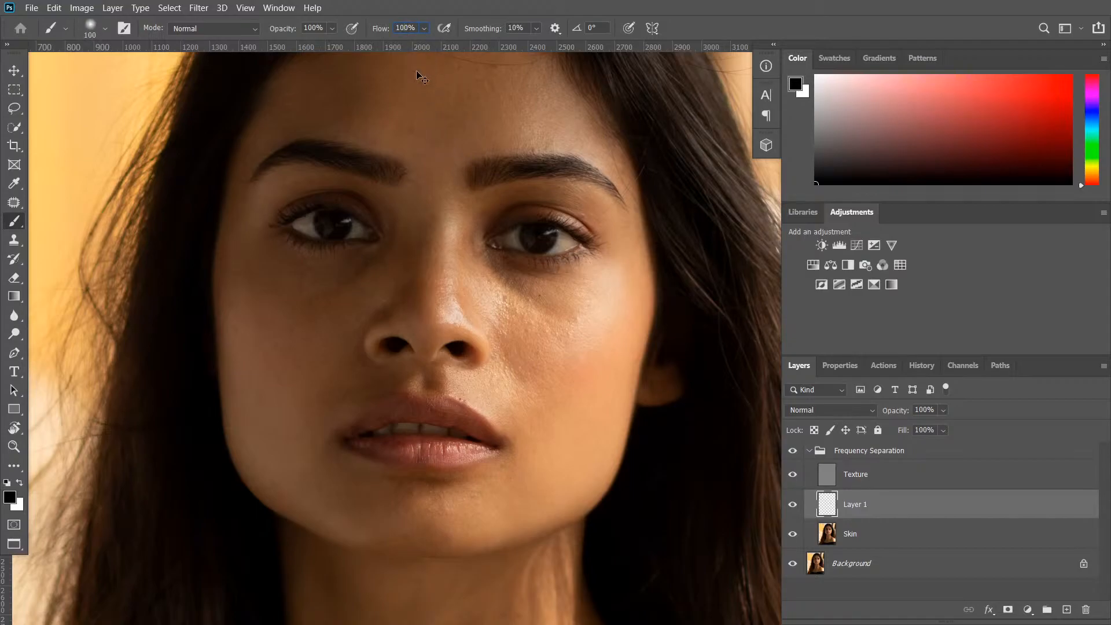
Step: Set the brush flow to 2% and size to 175, and sample the skin tone beside the lit mouth corner
key("Return")
type("2")
key("Return")
scroll(559, 448, "down", 3)
scroll(559, 448, "left", 2)
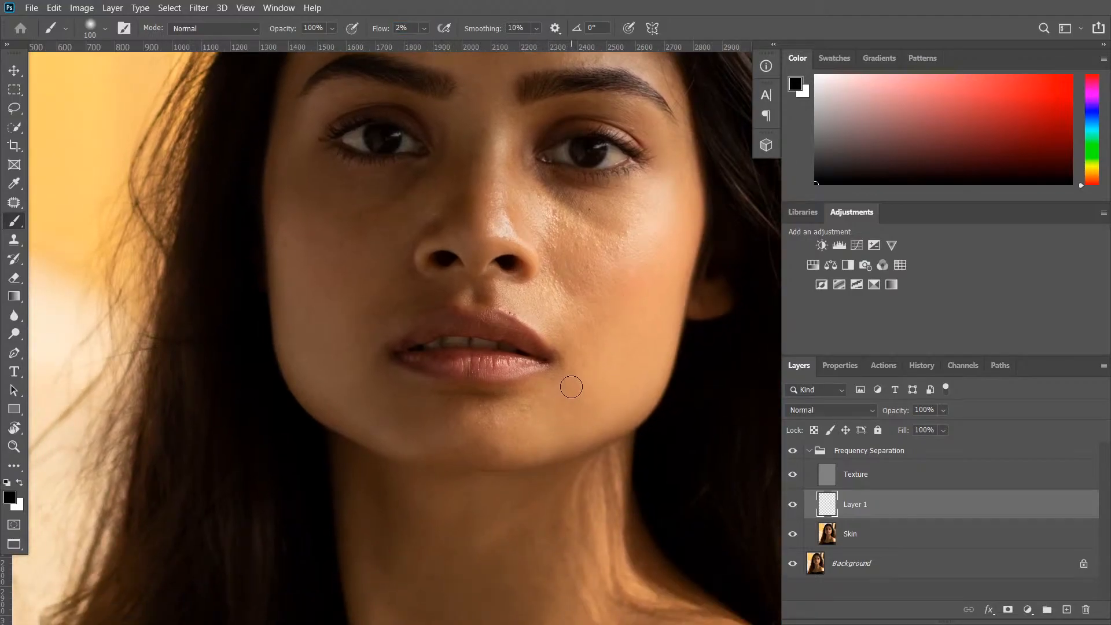
key("bracketright")
key("bracketright")
key("bracketright")
left_click(584, 369, "alt")
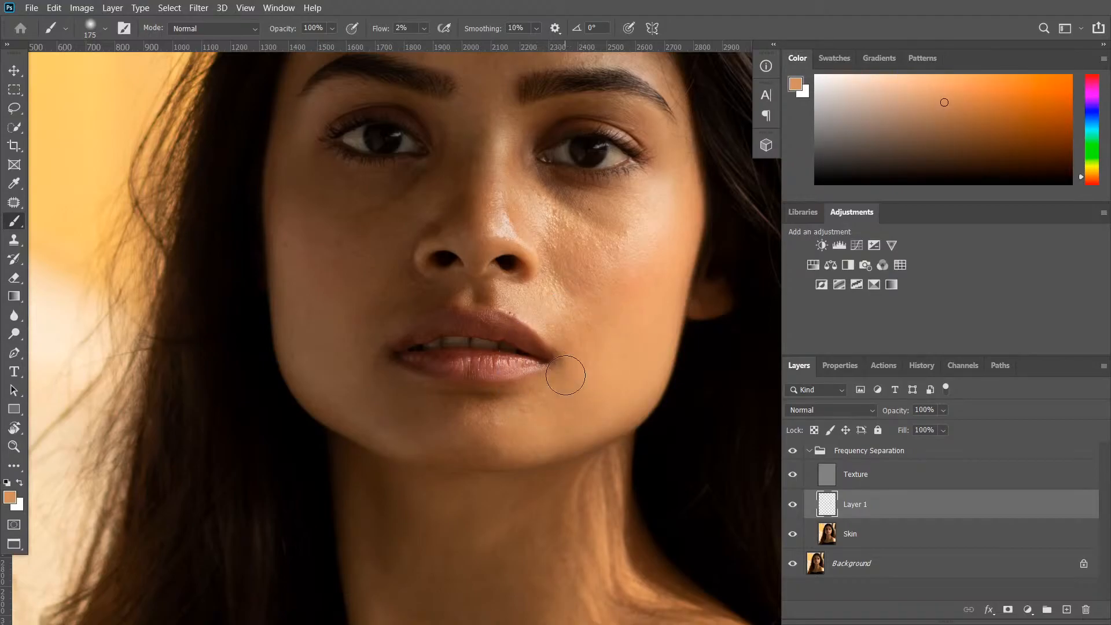
Step: Sample nearby tones and brush them softly over the lit lower cheek, chin and jaw on Layer 1
mouse_move(540, 406)
left_mouse_down()
mouse_move(585, 410)
mouse_move(544, 437)
mouse_move(638, 407)
mouse_move(571, 422)
mouse_move(582, 413)
mouse_move(541, 412)
left_mouse_up()
left_click(618, 398, "alt")
mouse_move(575, 376)
left_mouse_down()
mouse_move(514, 422)
mouse_move(490, 413)
mouse_move(488, 443)
mouse_move(500, 442)
mouse_move(486, 431)
mouse_move(514, 431)
mouse_move(493, 444)
mouse_move(562, 440)
mouse_move(628, 415)
mouse_move(625, 368)
left_mouse_up()
left_click(492, 420, "alt")
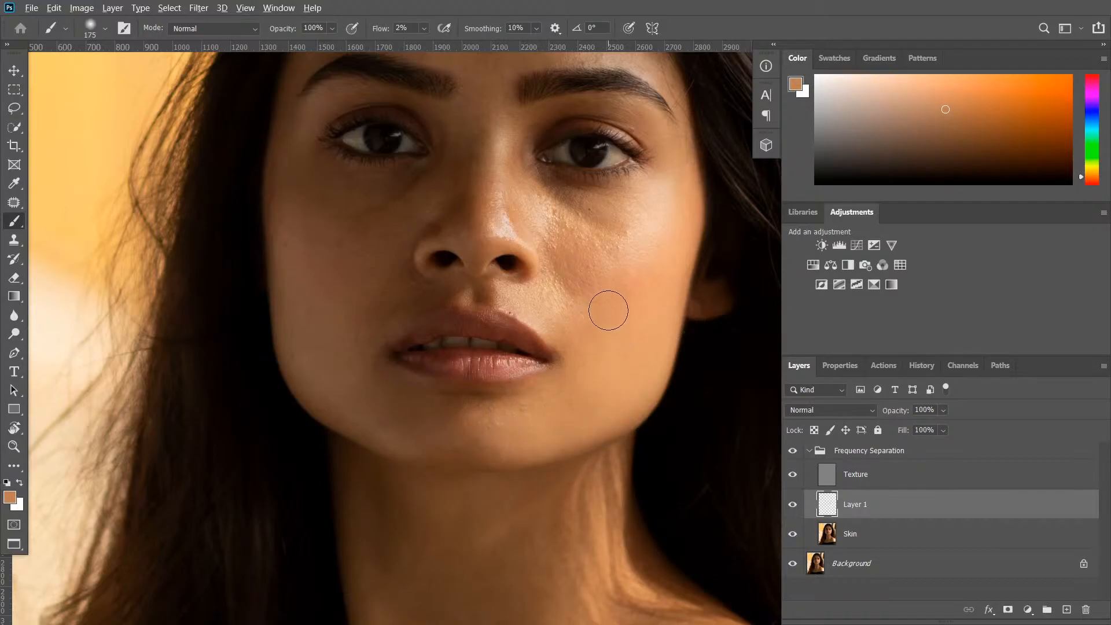
left_click_drag(610, 302, 615, 422)
left_click(598, 467, "alt")
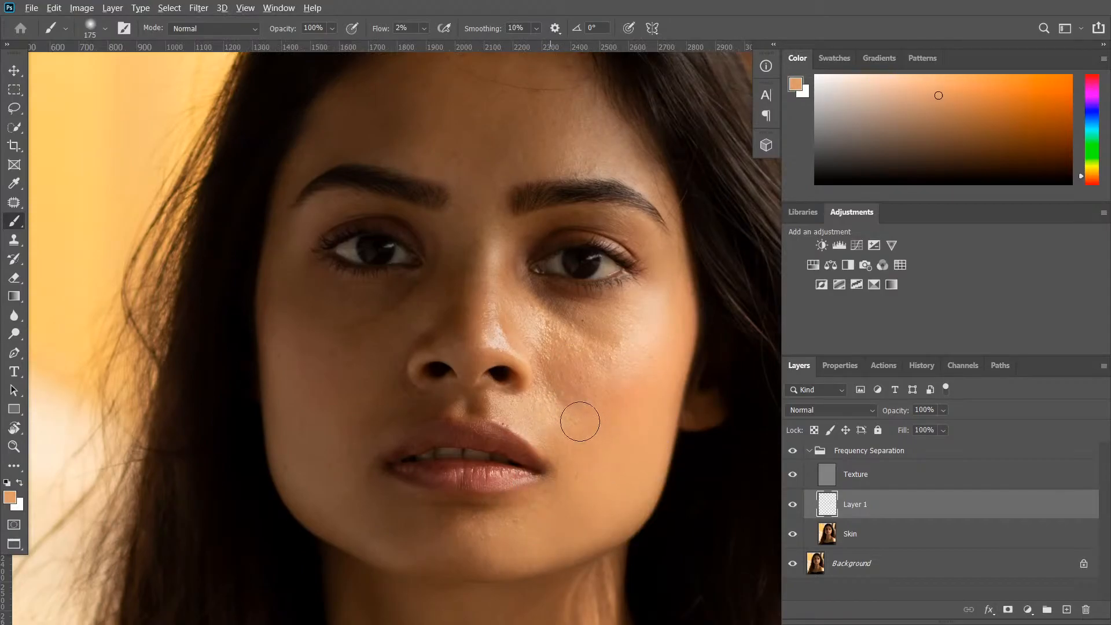
Step: Sample the lit cheek's tones and brush them over the shiny skin beside the nose
left_click(574, 399, "alt")
left_click(583, 386, "alt")
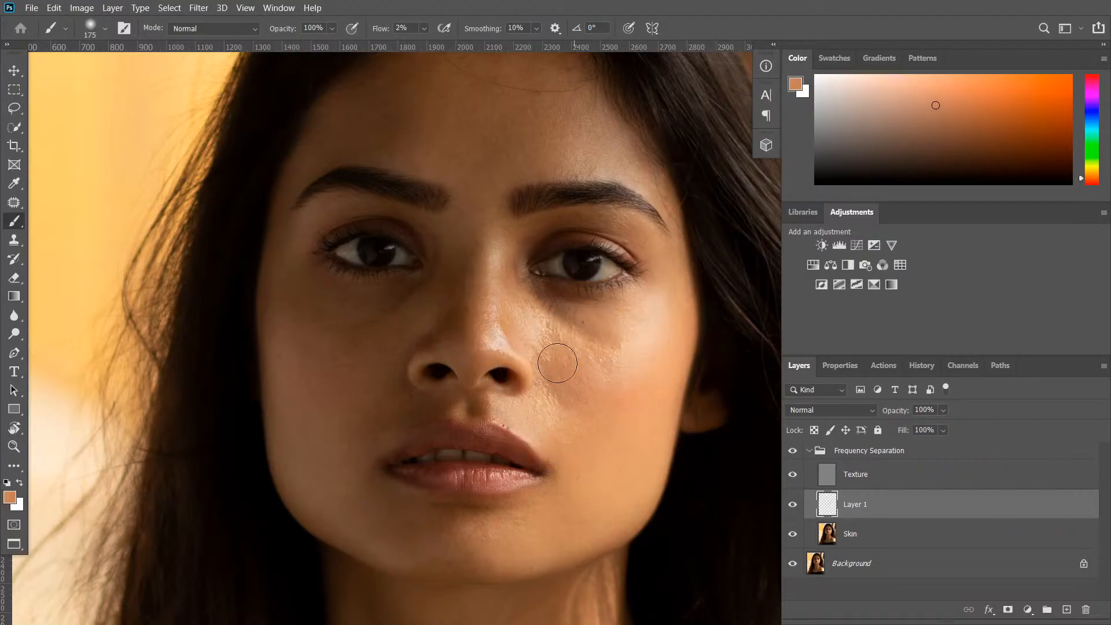
left_click(584, 352, "alt")
mouse_move(584, 353)
left_mouse_down()
mouse_move(550, 320)
mouse_move(556, 355)
mouse_move(526, 316)
mouse_move(547, 366)
mouse_move(528, 318)
mouse_move(552, 327)
mouse_move(529, 305)
mouse_move(563, 359)
left_mouse_up()
Step: Sample tones below the lit eye and blend the shadow edge and bright highlights across the upper cheek
left_click(563, 330, "alt")
left_click(539, 320, "alt")
mouse_move(538, 322)
left_mouse_down()
mouse_move(535, 356)
mouse_move(563, 369)
mouse_move(531, 319)
mouse_move(574, 365)
left_mouse_up()
left_click(591, 343, "alt")
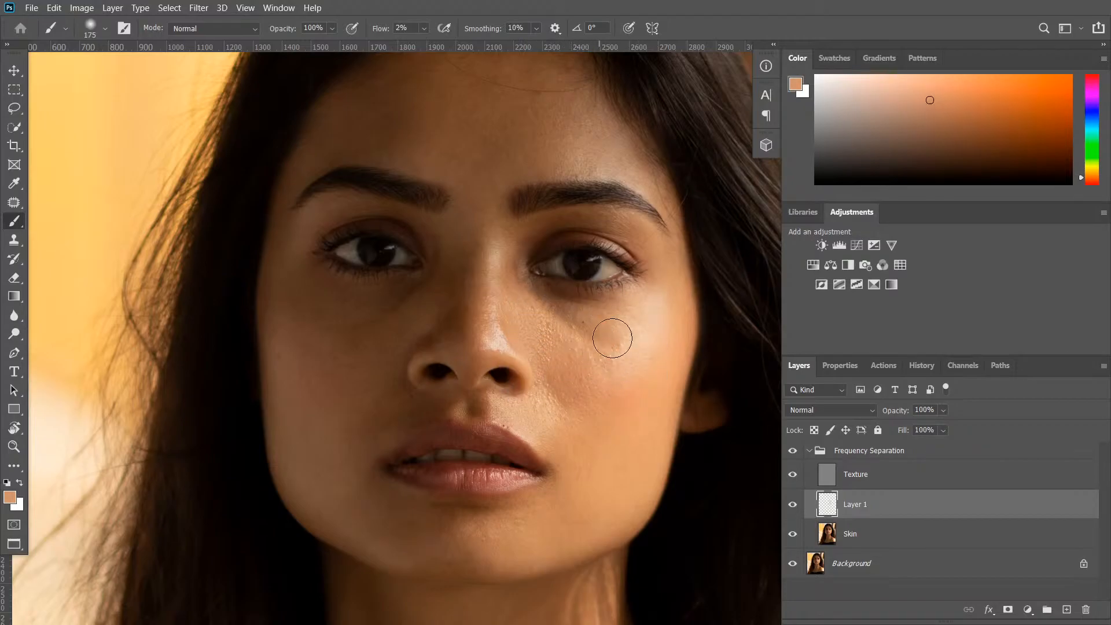
left_click(588, 350, "alt")
left_click(620, 319, "alt")
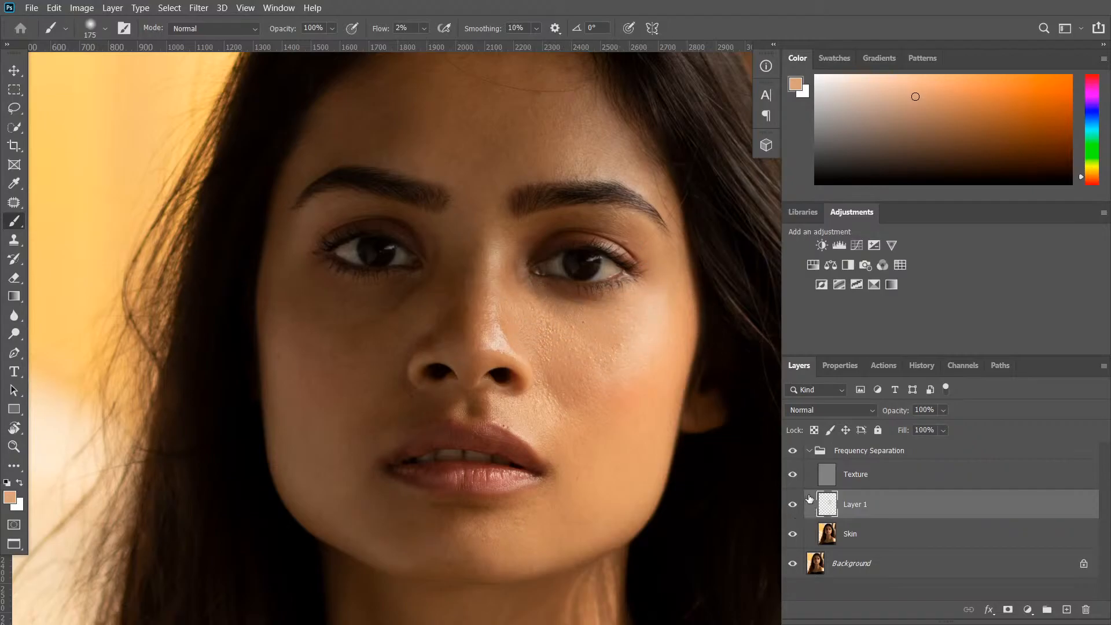
Step: Toggle Layer 1's visibility to compare the lit cheek before and after the brushwork
left_click(796, 507)
left_click(796, 507)
left_click(796, 507)
left_click(796, 508)
Step: Sample tones from the lit upper cheek and brush them softly toward the eye's inner corner
left_click_drag(575, 347, 588, 377)
left_click(578, 383, "alt")
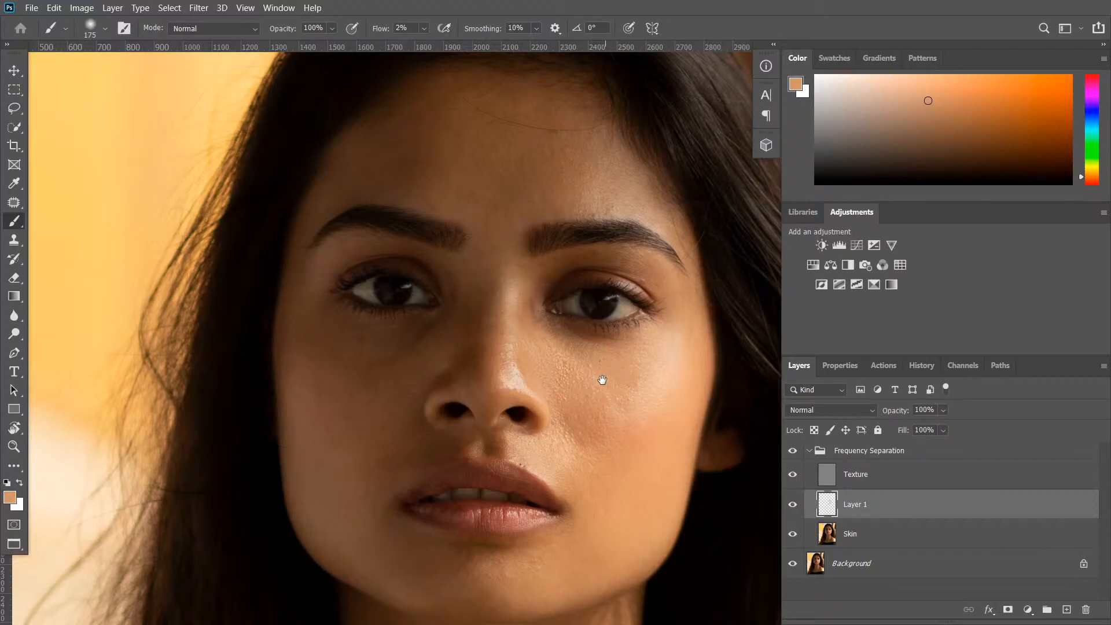
left_click_drag(604, 380, 602, 347)
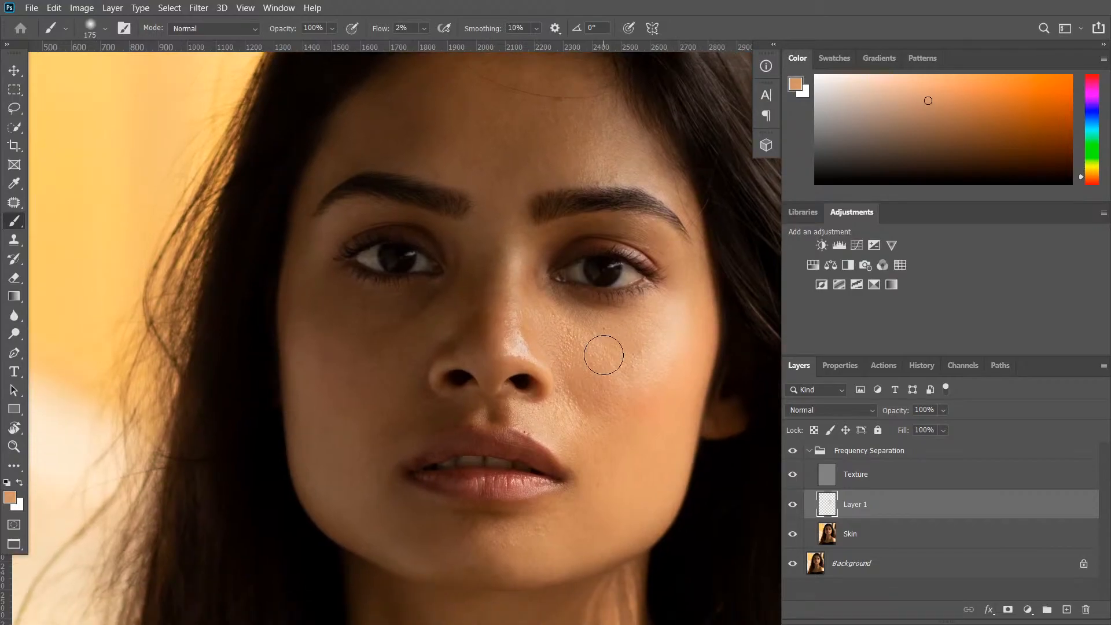
mouse_move(604, 354)
left_mouse_down()
mouse_move(625, 392)
mouse_move(634, 348)
mouse_move(619, 370)
mouse_move(585, 337)
mouse_move(609, 355)
mouse_move(624, 358)
mouse_move(585, 338)
mouse_move(641, 359)
mouse_move(590, 356)
mouse_move(551, 294)
left_mouse_up()
left_click(589, 355, "alt")
left_click(556, 329, "alt")
left_click(553, 297, "alt")
Step: Reduce the brush size to 90 and blend sampled tones between the nose bridge and the lit eye's inner corner
key("bracketleft")
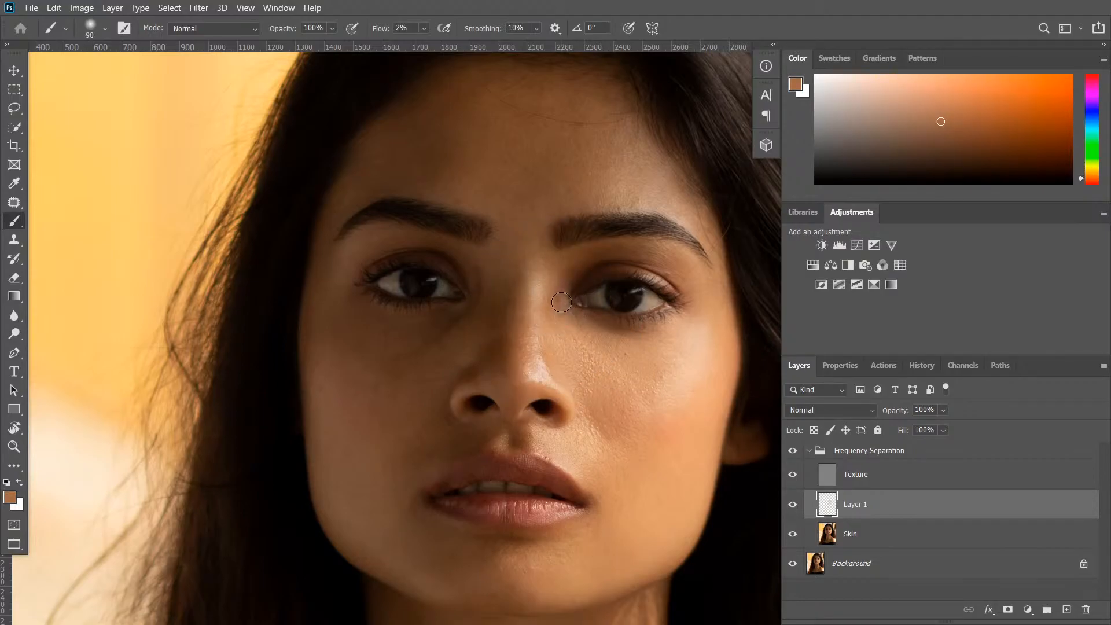
left_click(560, 343, "alt")
left_click(559, 290, "alt")
left_click(570, 281, "alt")
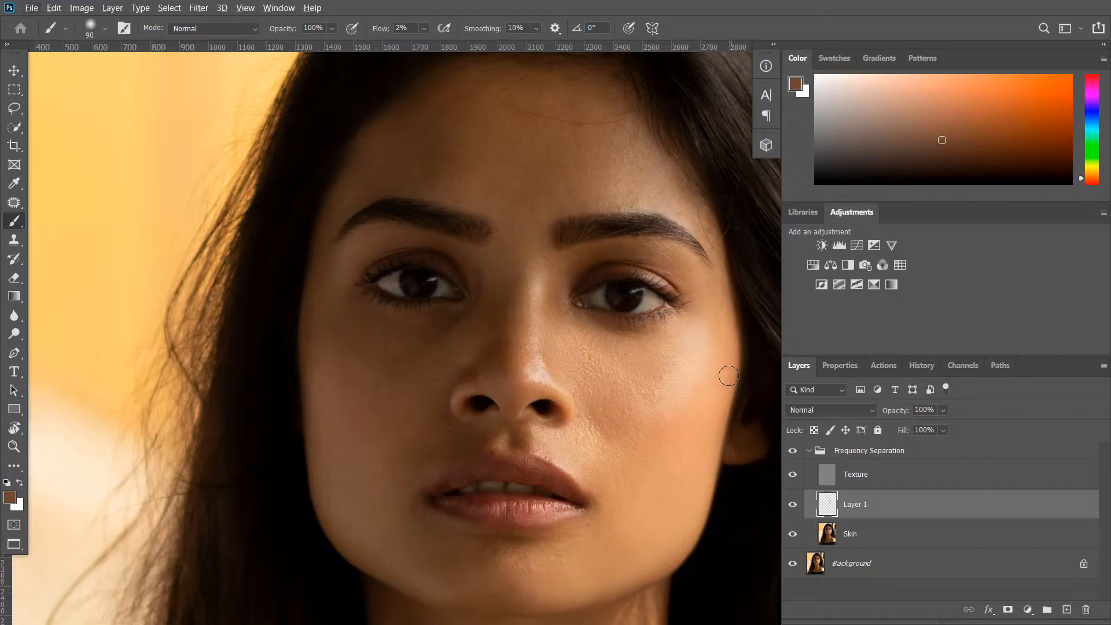
Step: Sample the nose highlight and neighbouring tones, and brush them softly along the lit side of the nose
left_click(544, 366, "alt")
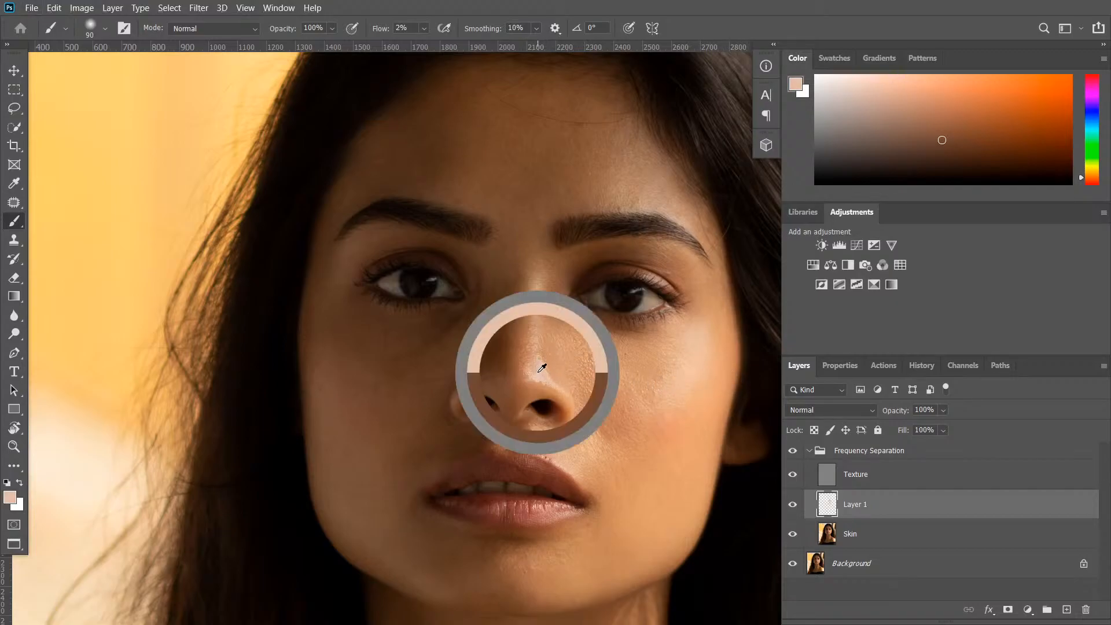
left_click_drag(545, 372, 544, 362)
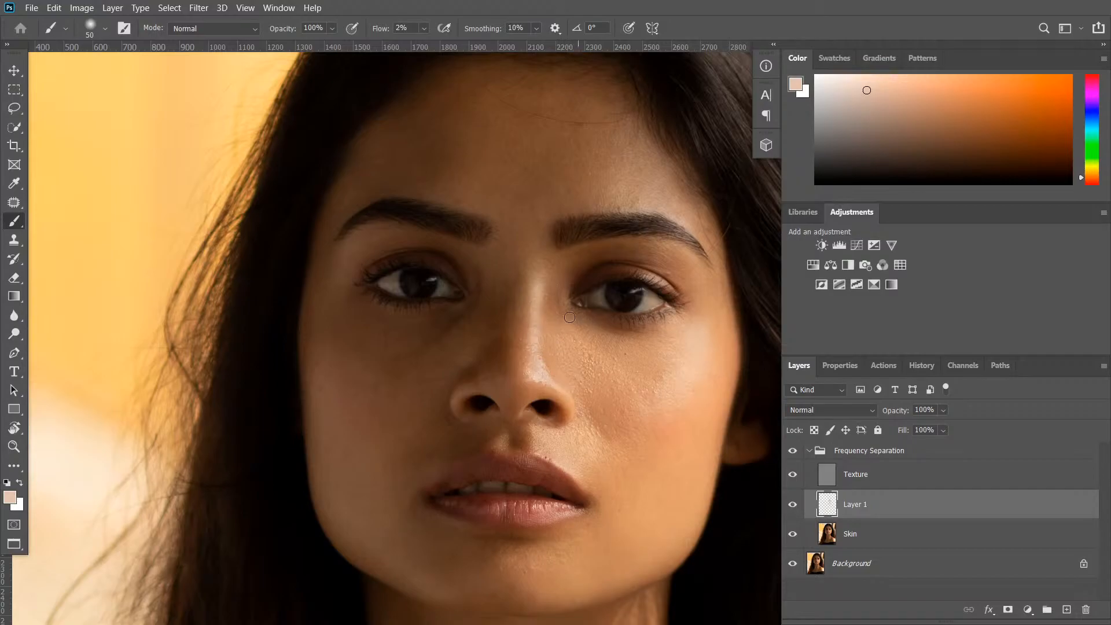
left_click(557, 346, "alt")
left_click(526, 343, "alt")
left_click(525, 357, "alt")
Step: Sample tones along the nose bridge and soften the transition between its highlight and its shaded side
left_click(519, 315, "alt")
left_click(512, 360, "alt")
left_click(507, 356, "alt")
left_click(521, 303, "alt")
left_click(515, 267, "alt")
left_click(505, 269, "alt")
left_click(516, 320, "alt")
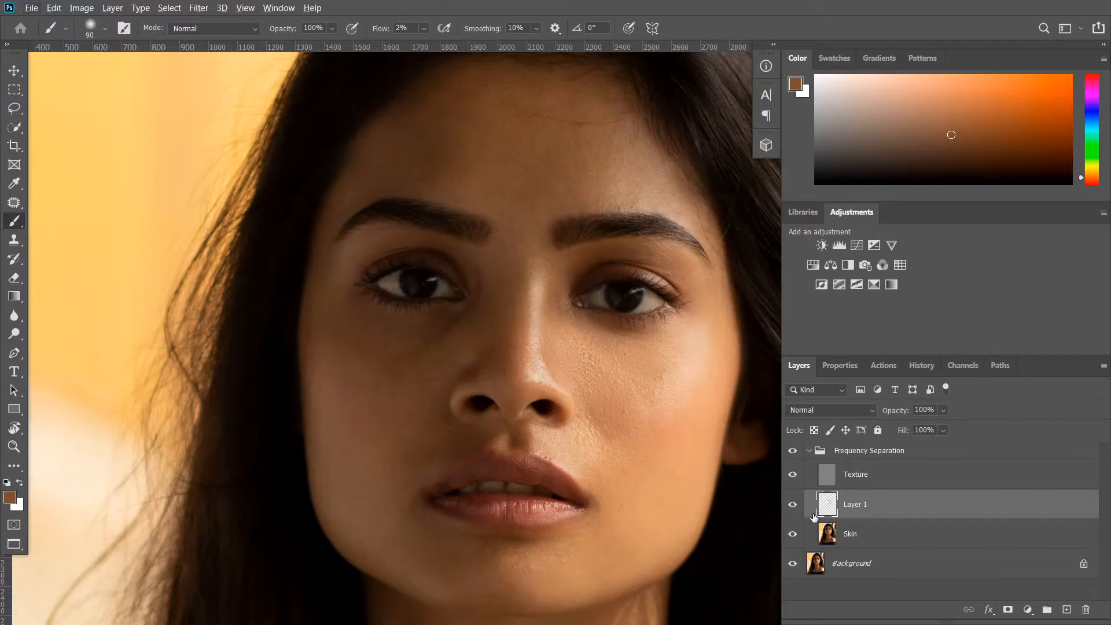
Step: Compare the portrait with Layer 1 hidden and shown, both in close-up and as a full image
left_click(795, 508)
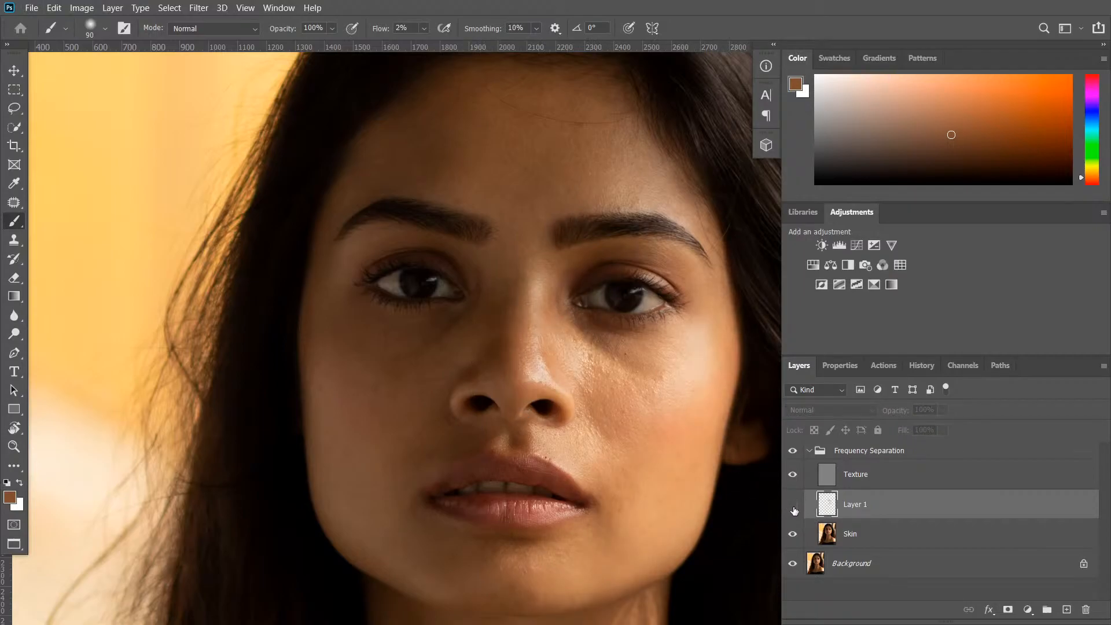
left_click(794, 507)
left_click(794, 506)
left_click(794, 506)
key("ctrl+0")
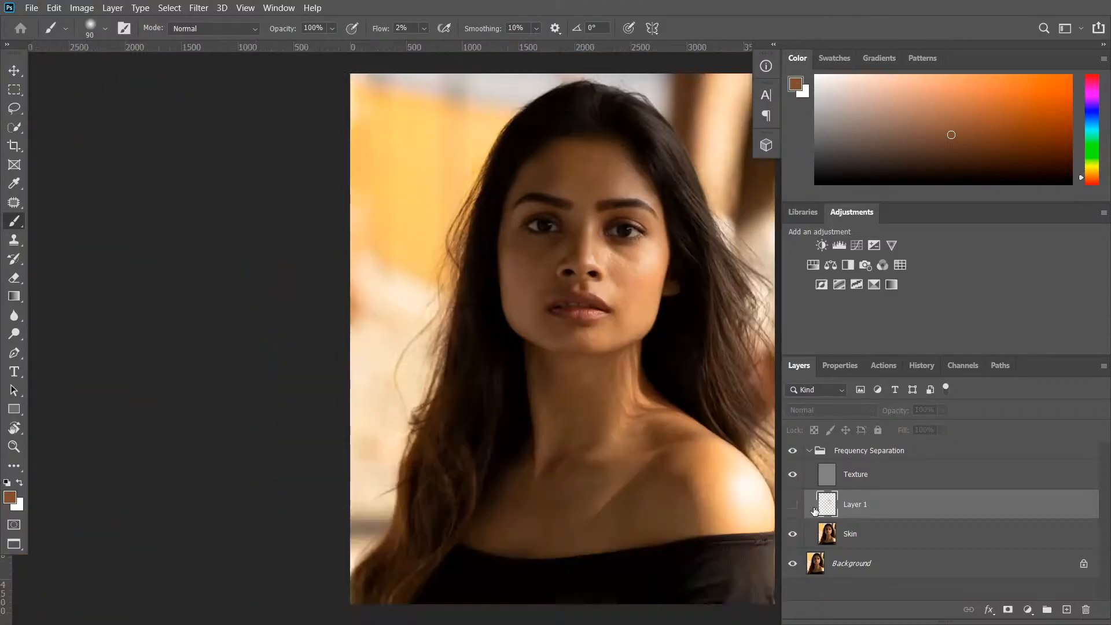
left_click(794, 506)
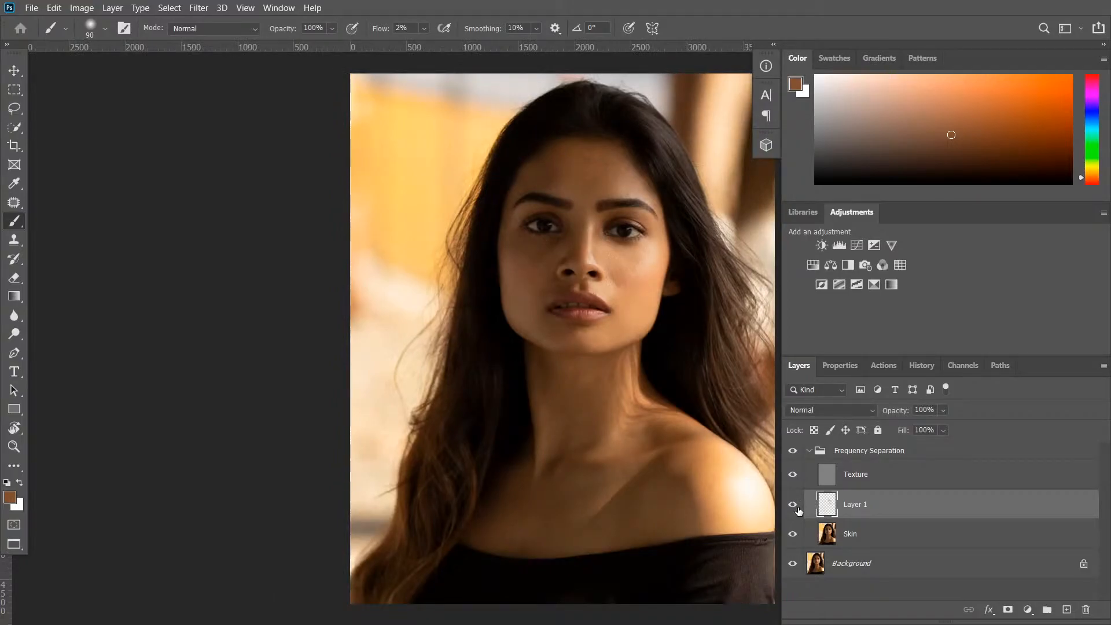
left_click(800, 505)
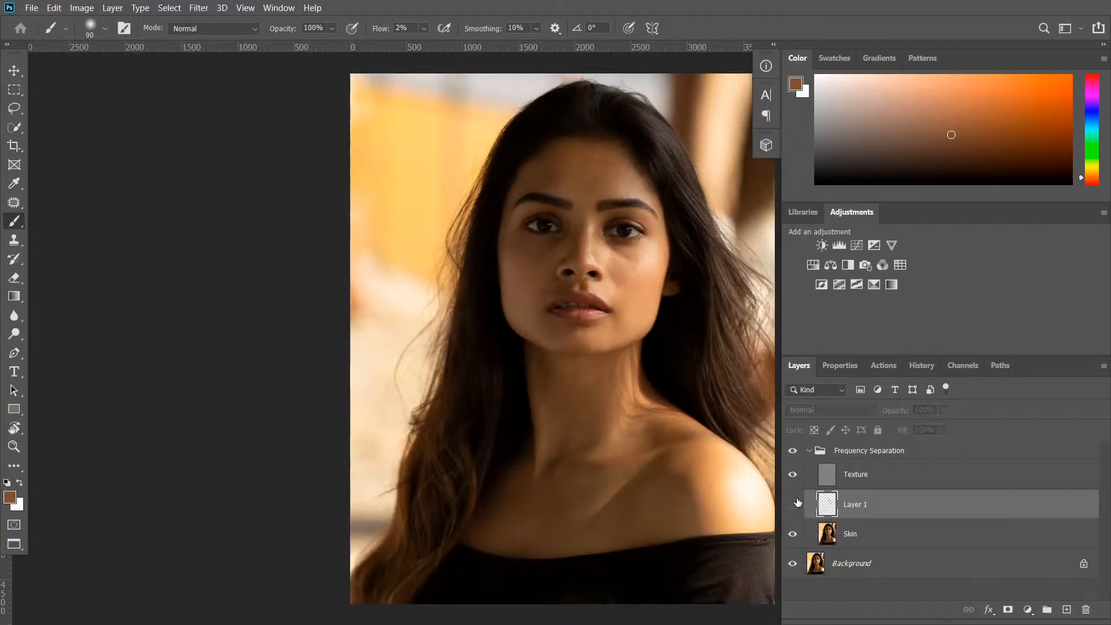
scroll(651, 317, "up", 2)
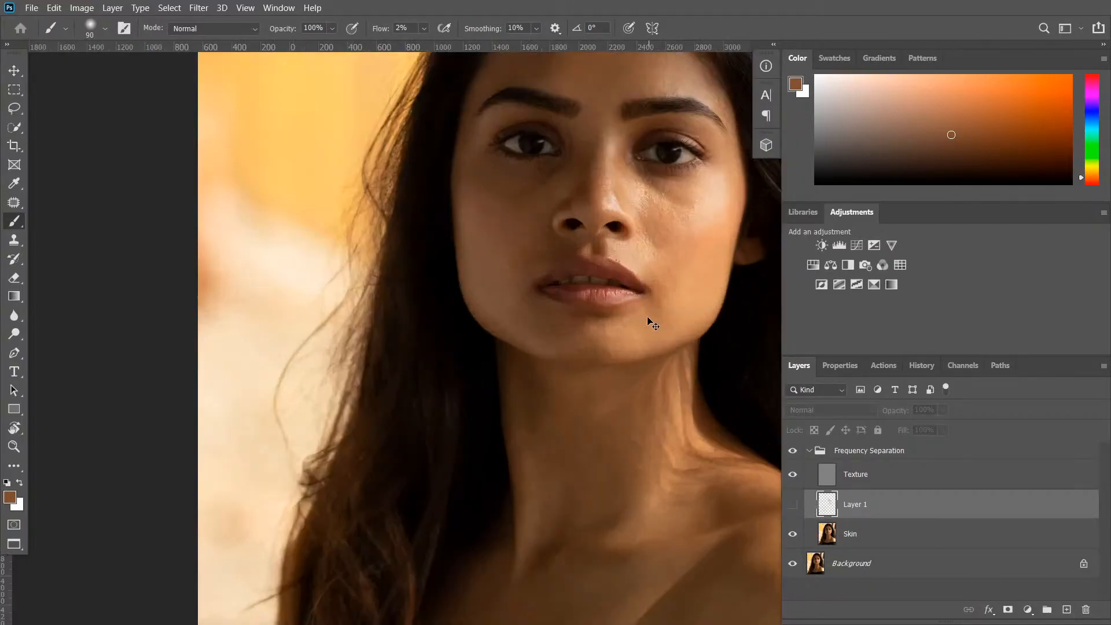
scroll(652, 315, "up", 1)
left_click_drag(662, 237, 500, 419)
left_click(792, 504)
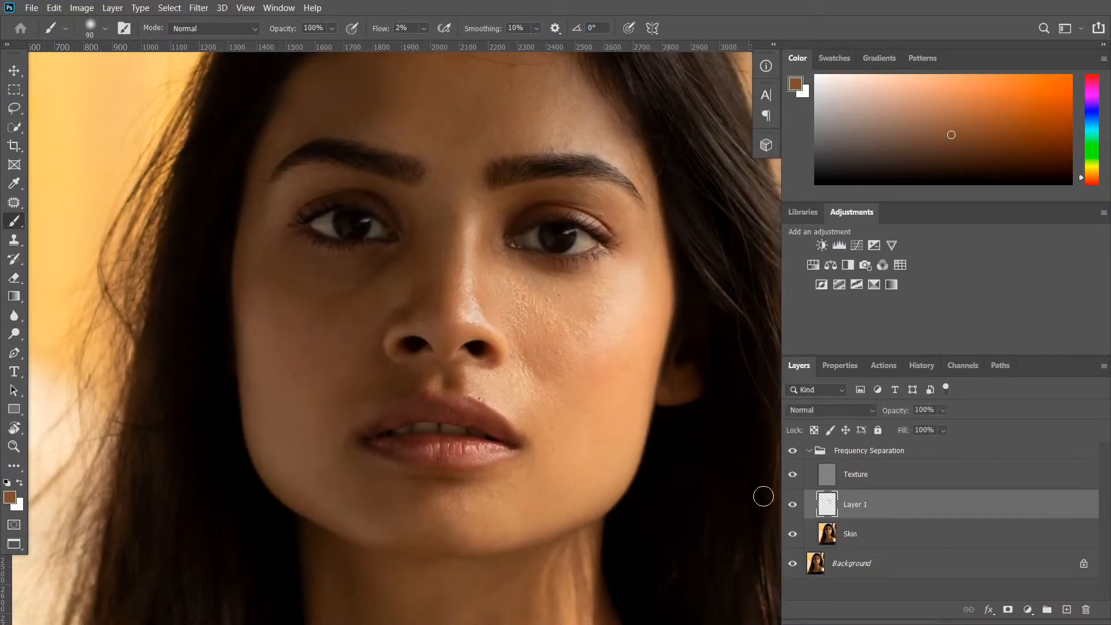
Step: Brush a sampled shadow tone near the shaded eye's inner corner and compare with Layer 1 hidden and shown
left_click(408, 212, "alt")
left_click(794, 508)
left_click(794, 506)
left_click(794, 507)
left_click(794, 507)
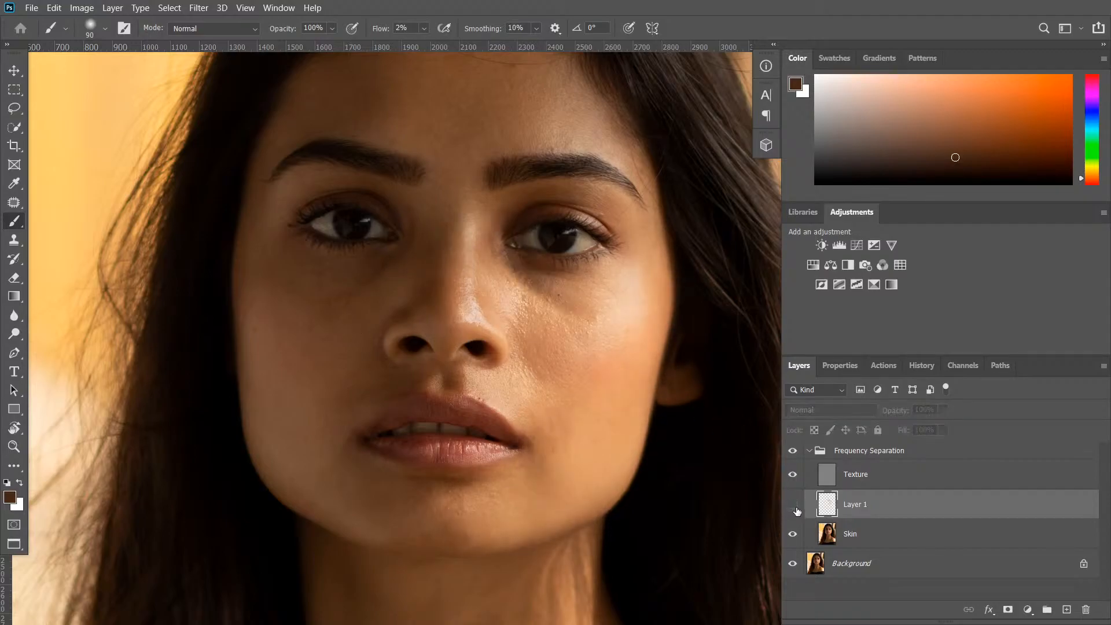
left_click(794, 507)
left_click(797, 512)
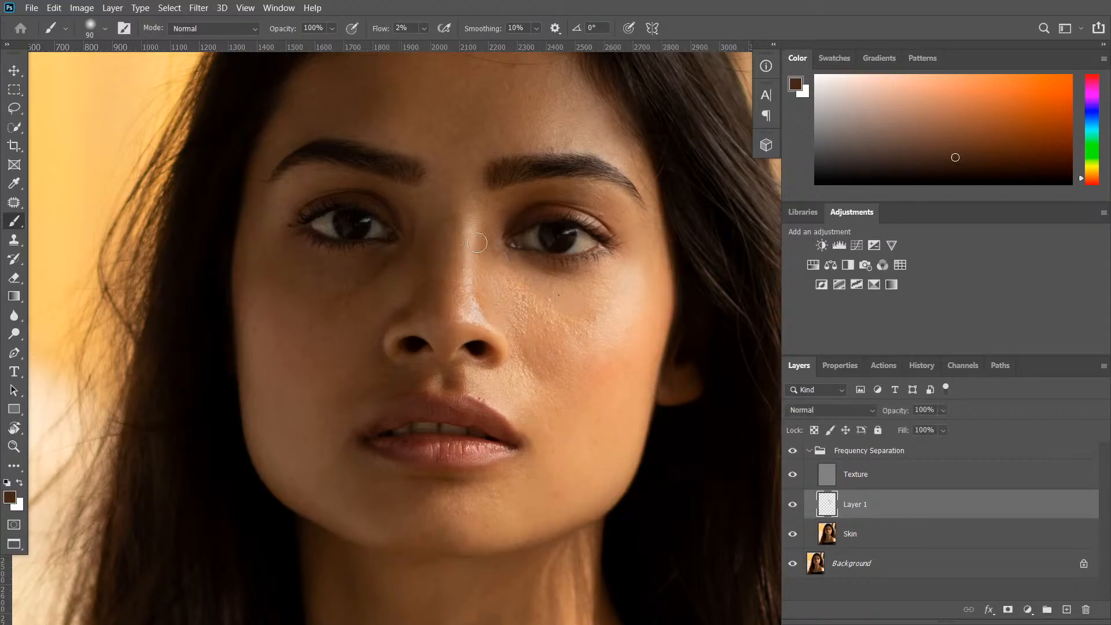
Step: Increase the brush size to 175 and blend sampled tones under the shaded eye and over the cheek beside the nose
left_click(394, 284, "alt")
left_click(396, 278, "alt")
key("bracketright")
key("bracketright")
key("bracketright")
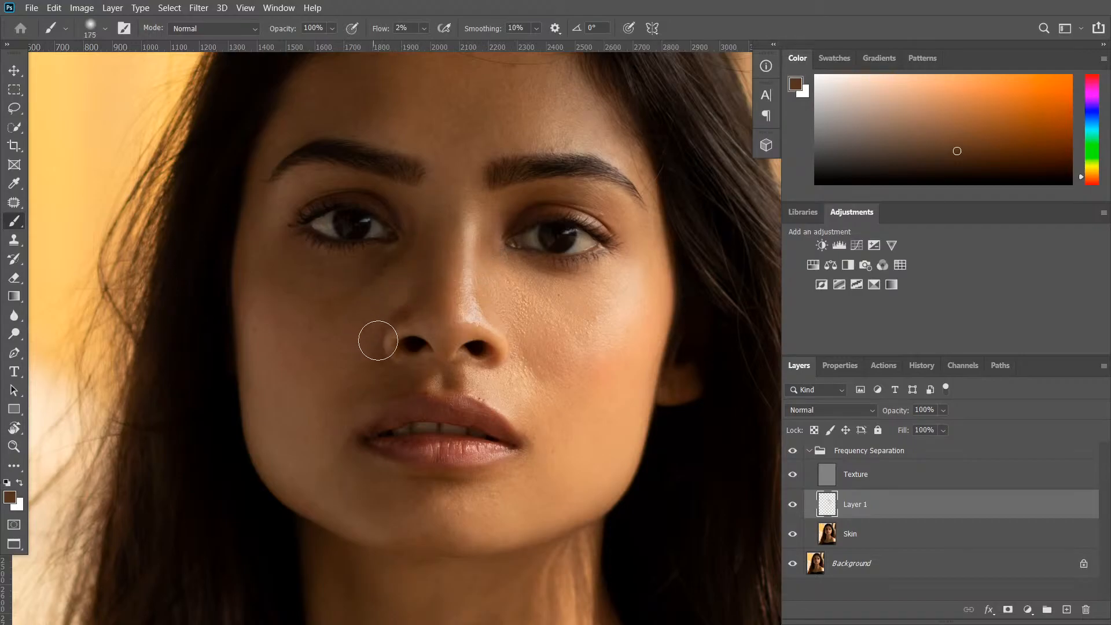
left_click(346, 327, "alt")
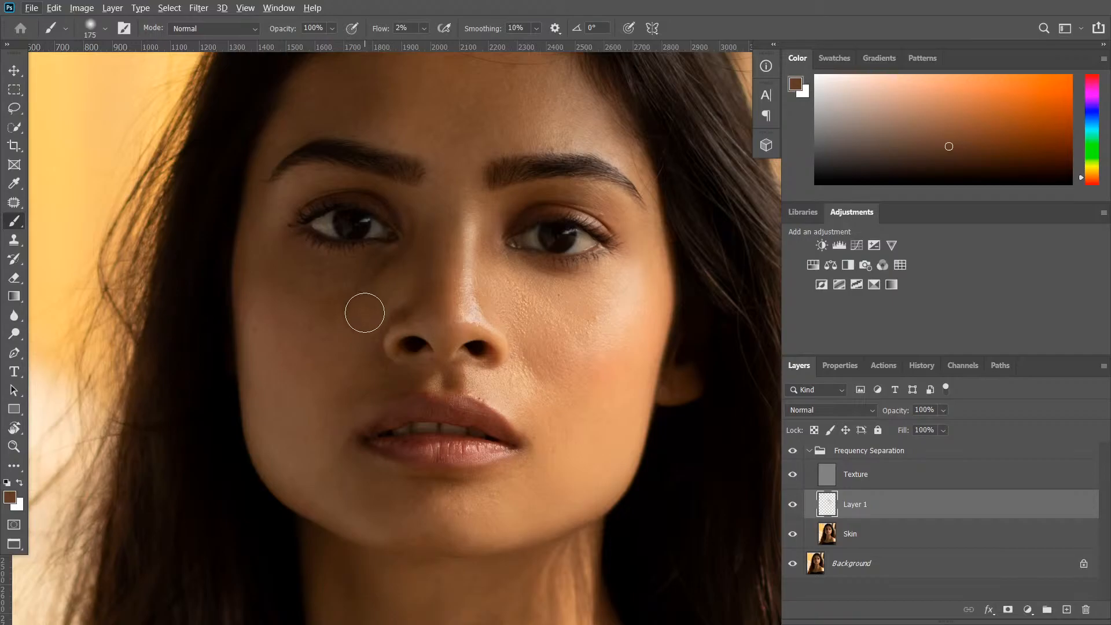
left_click(352, 309, "alt")
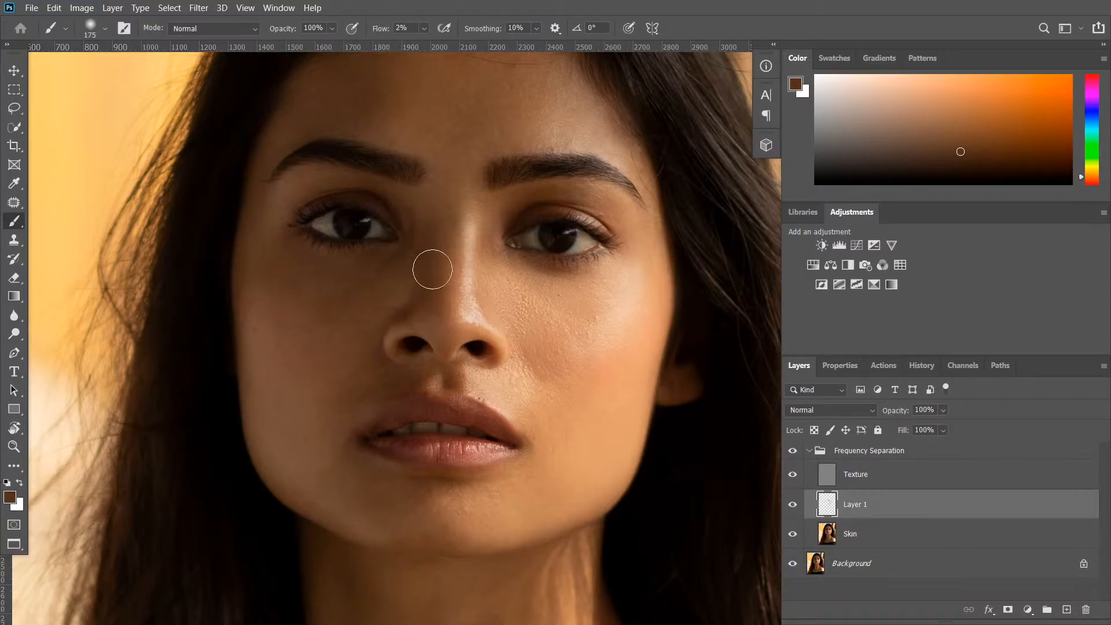
Step: Sample darker tones around the shaded eye and brush them along the shadow side of the nose
left_click(332, 277, "alt")
left_click(396, 286, "alt")
left_click(398, 297, "alt")
left_click(410, 209, "alt")
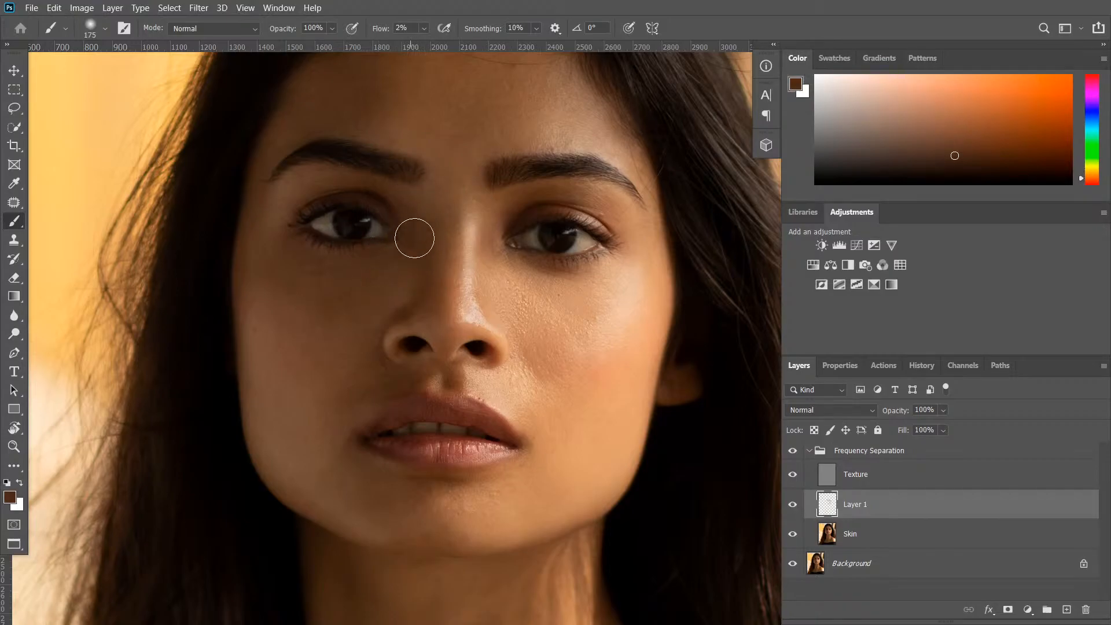
Step: Toggle Layer 1 repeatedly to examine the smoothed skin in close-up and across the whole portrait
left_click(793, 505)
left_click(793, 504)
left_click(794, 505)
left_click(794, 505)
left_click(793, 505)
left_click(793, 505)
left_click(794, 507)
left_click_drag(576, 334, 610, 372)
scroll(750, 397, "down", 5)
left_click_drag(737, 390, 601, 391)
left_click(793, 506)
left_click(794, 506)
left_click(798, 505)
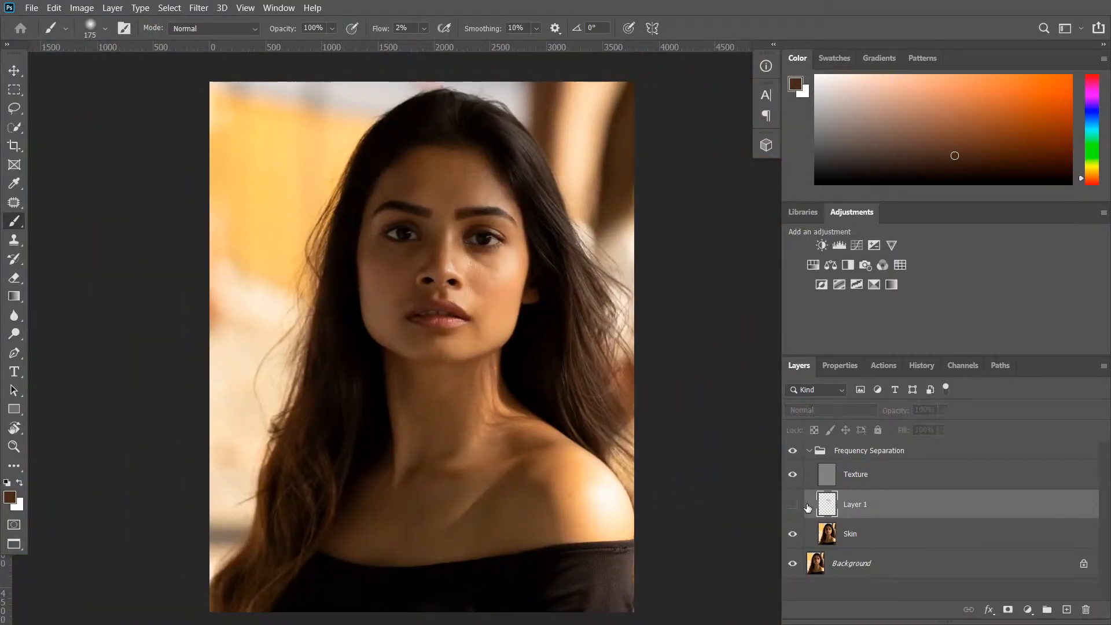
left_click(798, 506)
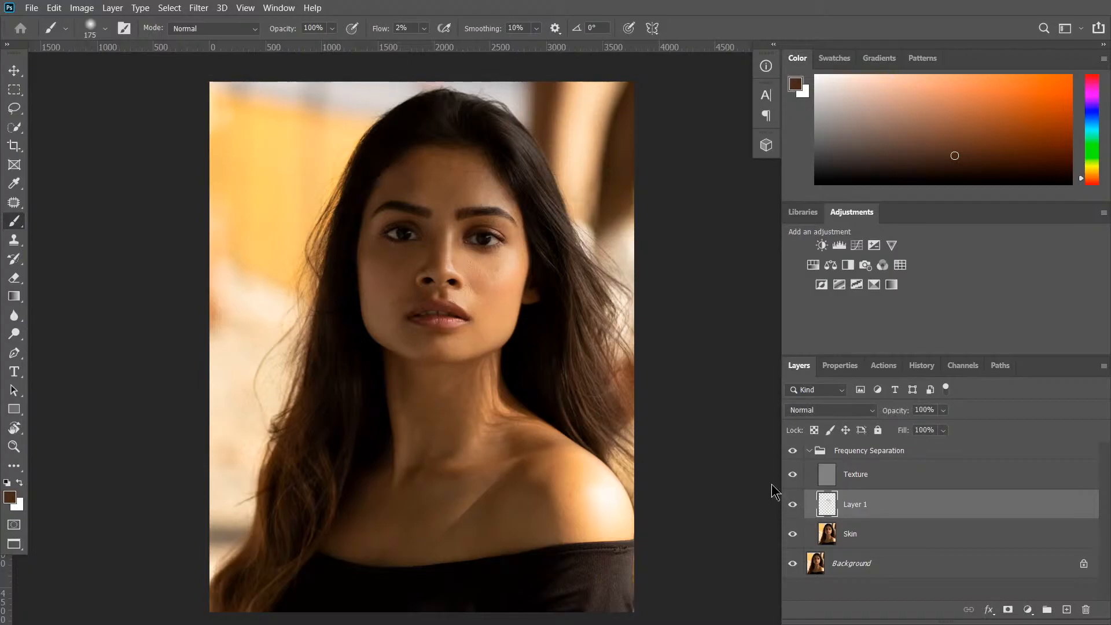
Step: Sample neighbouring skin tones on the outer shaded cheek and brush them softly over its uneven patches
scroll(579, 370, "up", 5)
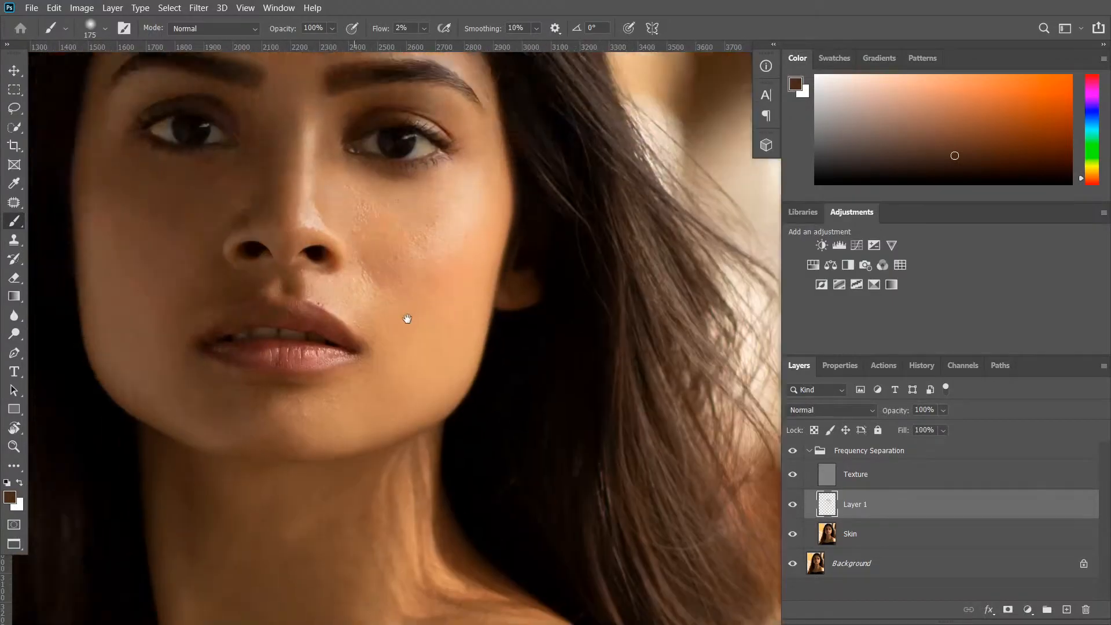
left_click_drag(396, 302, 560, 431)
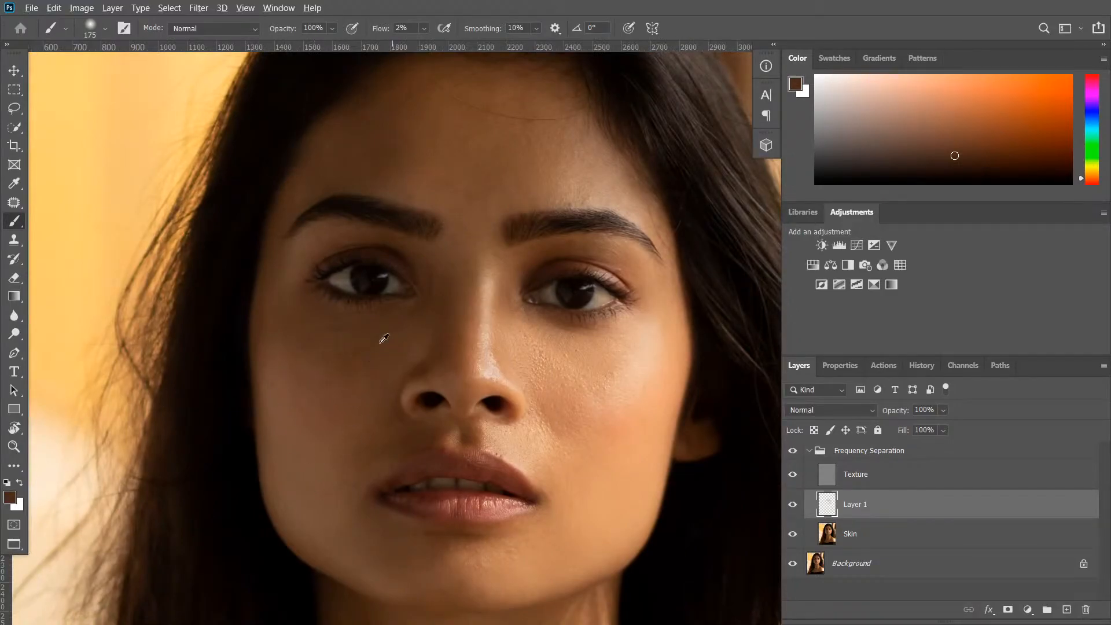
left_click(278, 384, "alt")
left_click(278, 394, "alt")
left_click(274, 417, "alt")
left_click(281, 413, "alt")
left_click(287, 392, "alt")
left_click(293, 379, "alt")
left_click(304, 384, "alt")
Step: Compare the skin with Layer 1 off and on, and blend sampled tones over the shaded cheek between nose and mouth
key("ctrl+comma")
key("ctrl+comma")
left_click(381, 434, "alt")
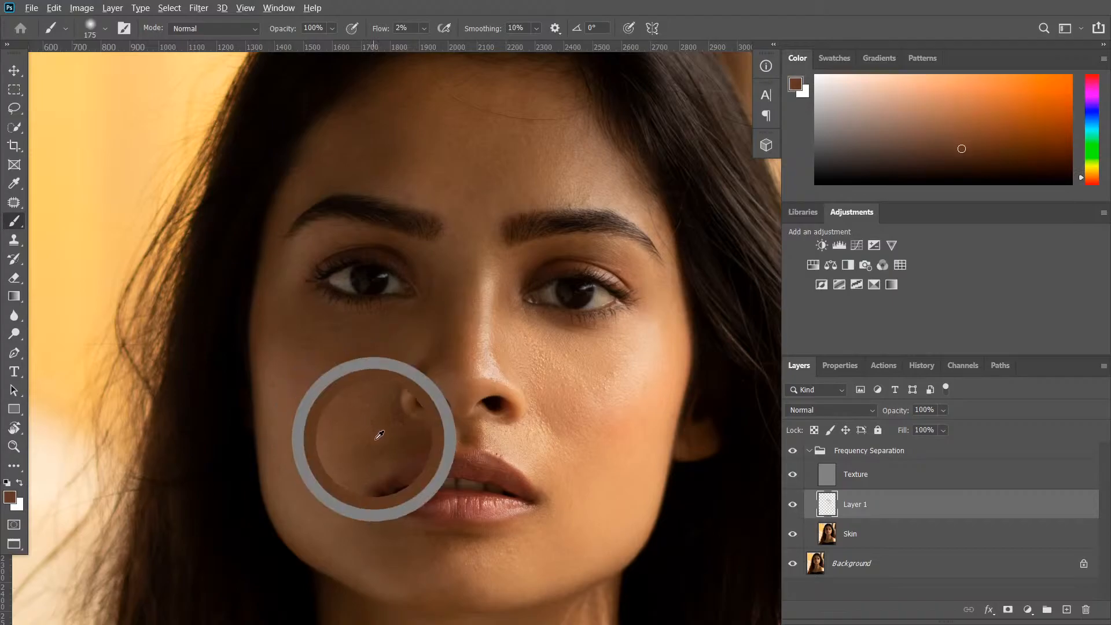
mouse_move(359, 386)
left_mouse_down()
mouse_move(355, 471)
mouse_move(385, 402)
mouse_move(345, 426)
mouse_move(362, 439)
mouse_move(367, 349)
mouse_move(320, 389)
mouse_move(387, 347)
mouse_move(332, 370)
mouse_move(370, 404)
left_mouse_up()
left_click(310, 382, "alt")
mouse_move(310, 382)
left_mouse_down()
mouse_move(372, 457)
mouse_move(326, 399)
mouse_move(359, 337)
mouse_move(408, 405)
mouse_move(366, 417)
mouse_move(365, 452)
left_mouse_up()
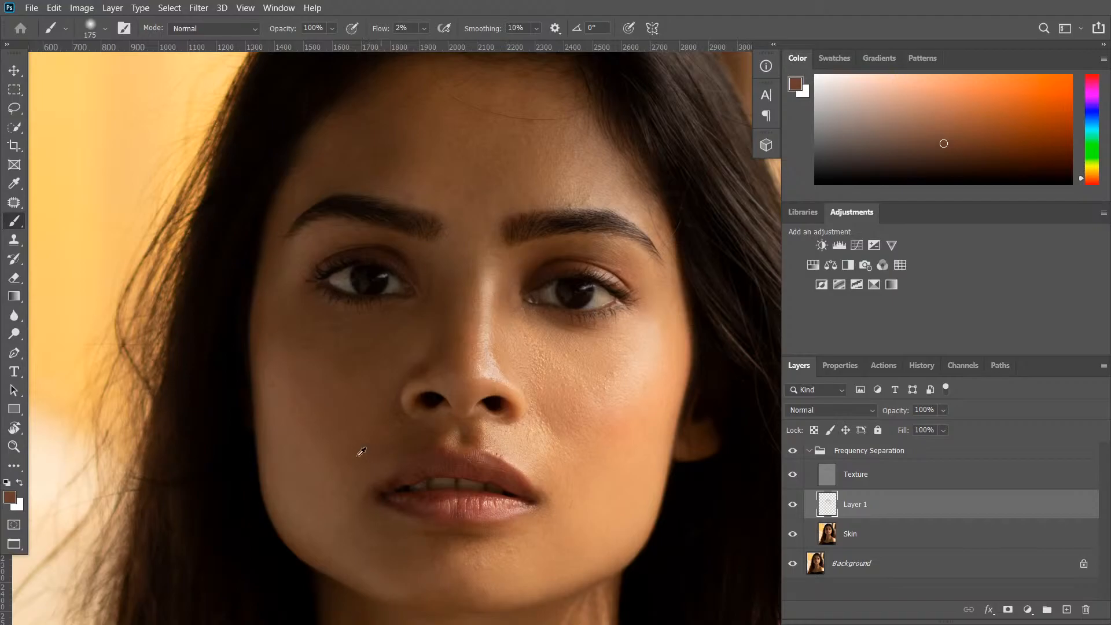
Step: Sample the lower shaded cheek, enlarge the brush to 300, and softly even out the skin tone there
left_click(328, 457, "alt")
left_click(310, 462, "alt")
key("bracketright")
key("bracketright")
key("bracketright")
mouse_move(328, 426)
left_mouse_down()
mouse_move(325, 471)
mouse_move(335, 446)
mouse_move(357, 453)
mouse_move(323, 509)
mouse_move(345, 544)
mouse_move(340, 516)
mouse_move(377, 550)
mouse_move(304, 458)
mouse_move(382, 551)
mouse_move(335, 401)
mouse_move(424, 449)
mouse_move(332, 470)
mouse_move(347, 520)
mouse_move(432, 550)
mouse_move(377, 553)
mouse_move(358, 525)
mouse_move(370, 453)
mouse_move(399, 561)
mouse_move(307, 453)
mouse_move(442, 454)
mouse_move(461, 565)
mouse_move(426, 379)
mouse_move(320, 363)
mouse_move(384, 439)
mouse_move(377, 400)
mouse_move(404, 434)
mouse_move(363, 397)
mouse_move(324, 426)
left_mouse_up()
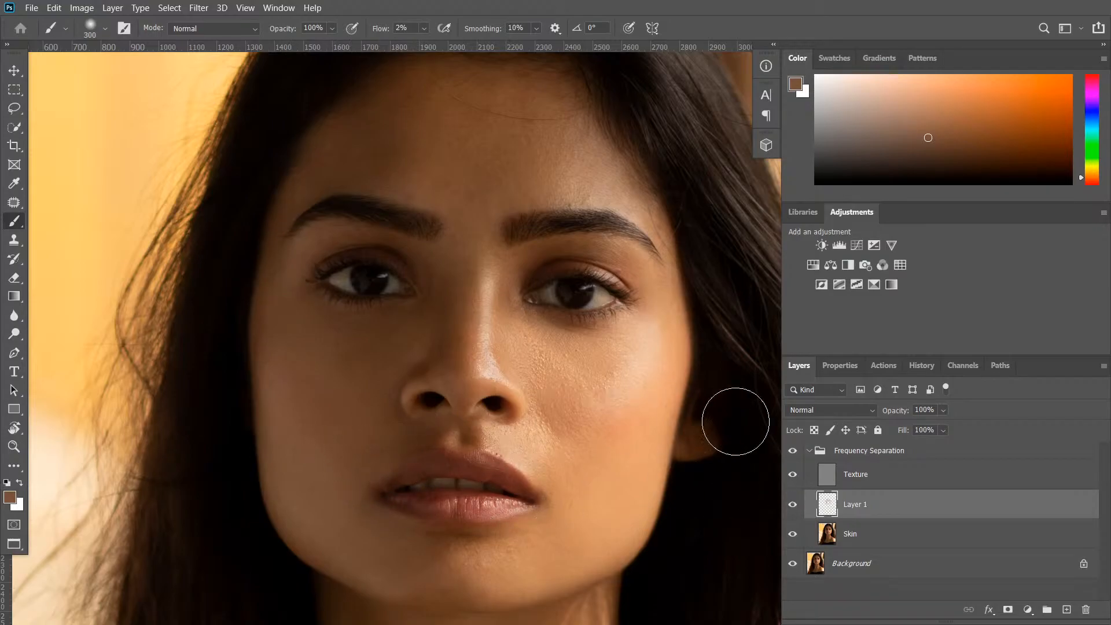
Step: Toggle Layer 1 off and on to compare the cheek smoothing, and check the whole portrait
left_click(794, 505)
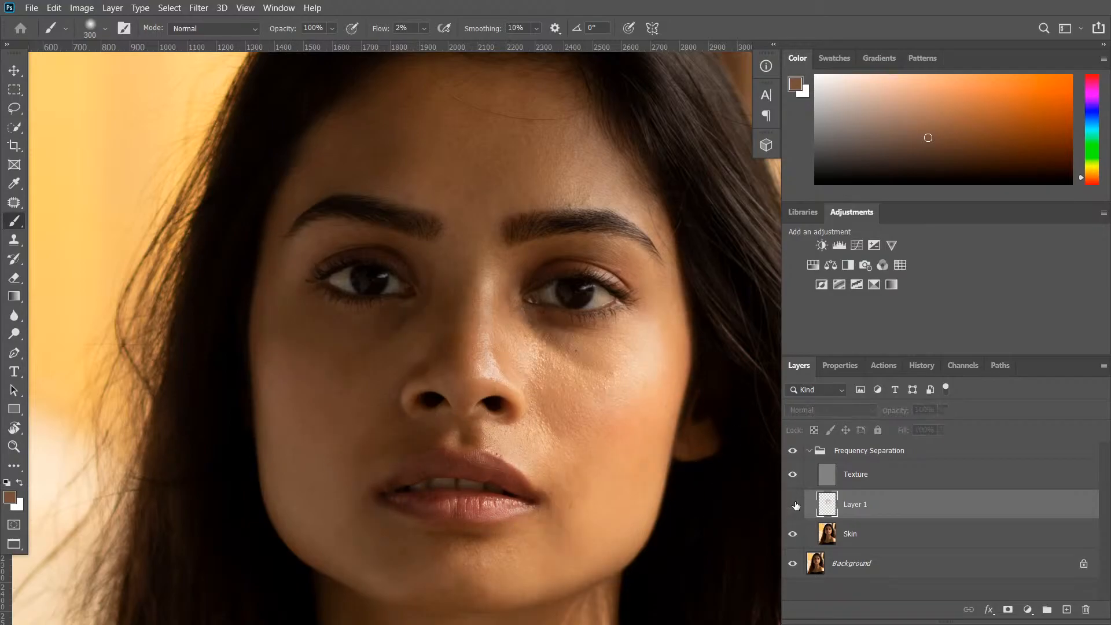
left_click(795, 504)
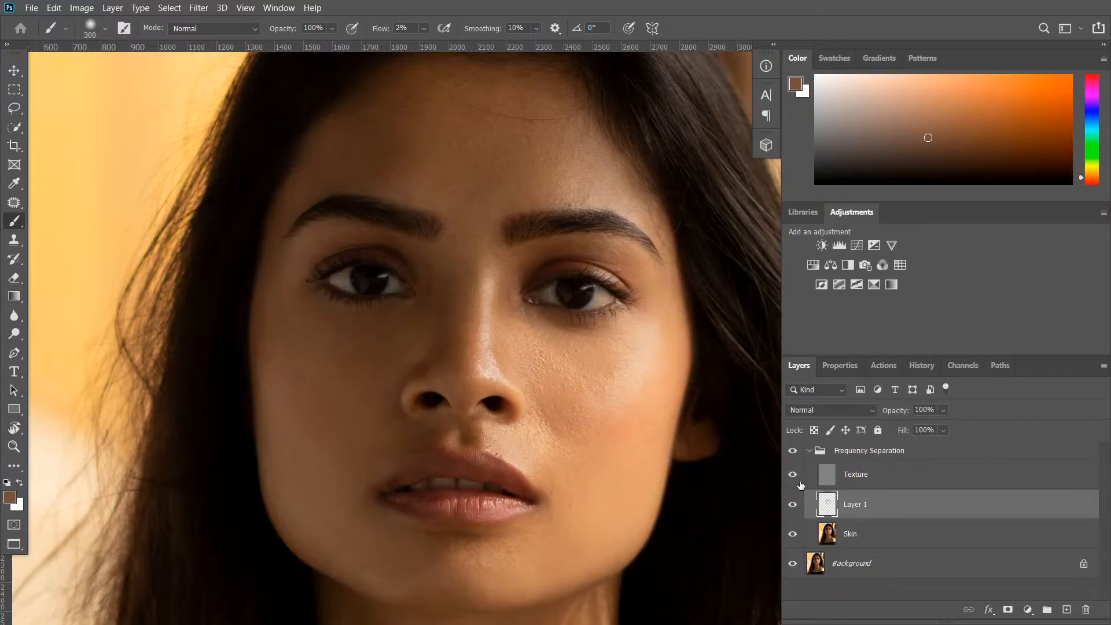
key("ctrl+0")
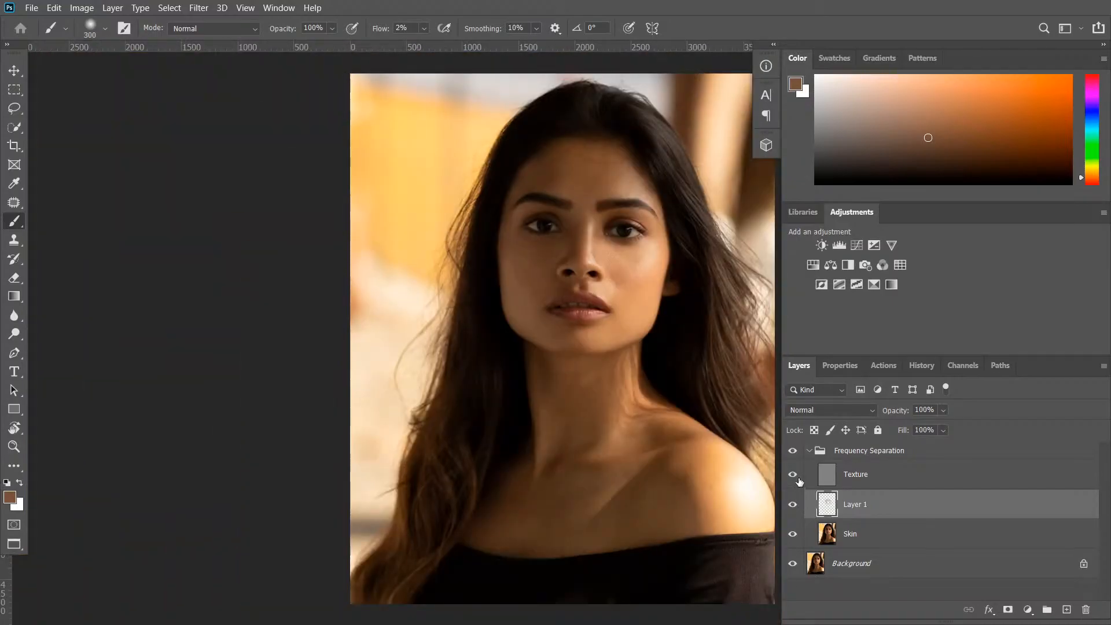
scroll(712, 424, "down", 2)
scroll(712, 424, "up", 8)
scroll(550, 362, "down", 2)
scroll(384, 348, "up", 2)
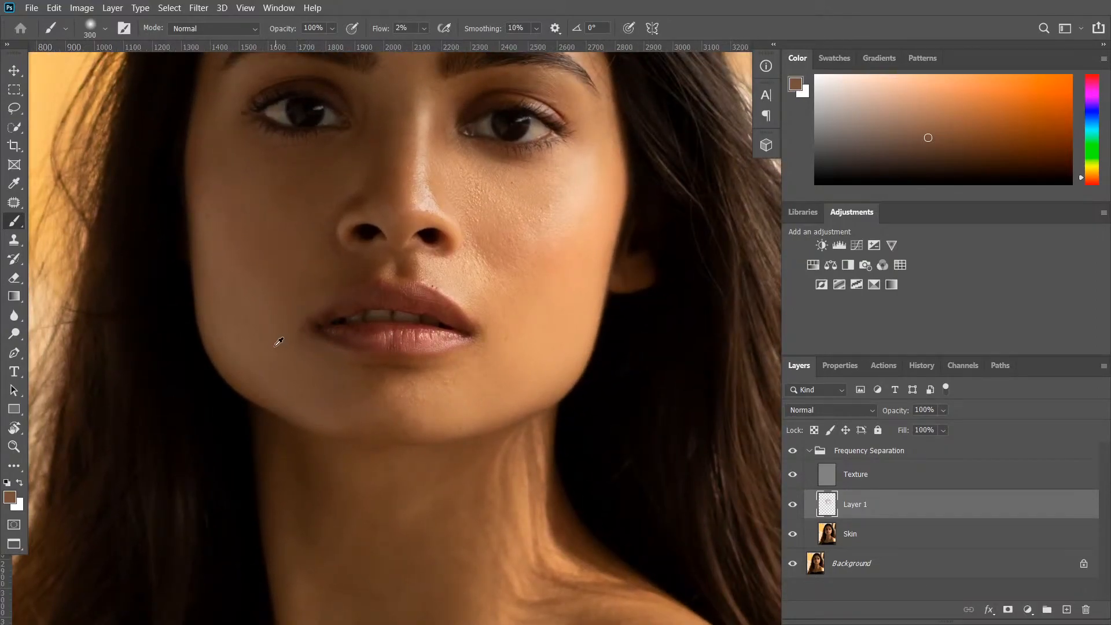
Step: Sample the shaded jaw tone, reduce the brush size to 175, and blend the skin beside the mouth
left_click(256, 368, "alt")
key("bracketleft")
key("bracketleft")
key("bracketleft")
mouse_move(285, 361)
left_mouse_down()
mouse_move(337, 413)
mouse_move(292, 401)
mouse_move(253, 364)
mouse_move(311, 408)
mouse_move(304, 392)
mouse_move(357, 399)
mouse_move(246, 364)
mouse_move(282, 360)
mouse_move(361, 413)
mouse_move(271, 363)
mouse_move(292, 337)
mouse_move(305, 341)
mouse_move(326, 249)
mouse_move(284, 223)
mouse_move(368, 413)
mouse_move(390, 394)
mouse_move(426, 424)
mouse_move(474, 373)
mouse_move(375, 346)
mouse_move(560, 364)
mouse_move(556, 467)
left_mouse_up()
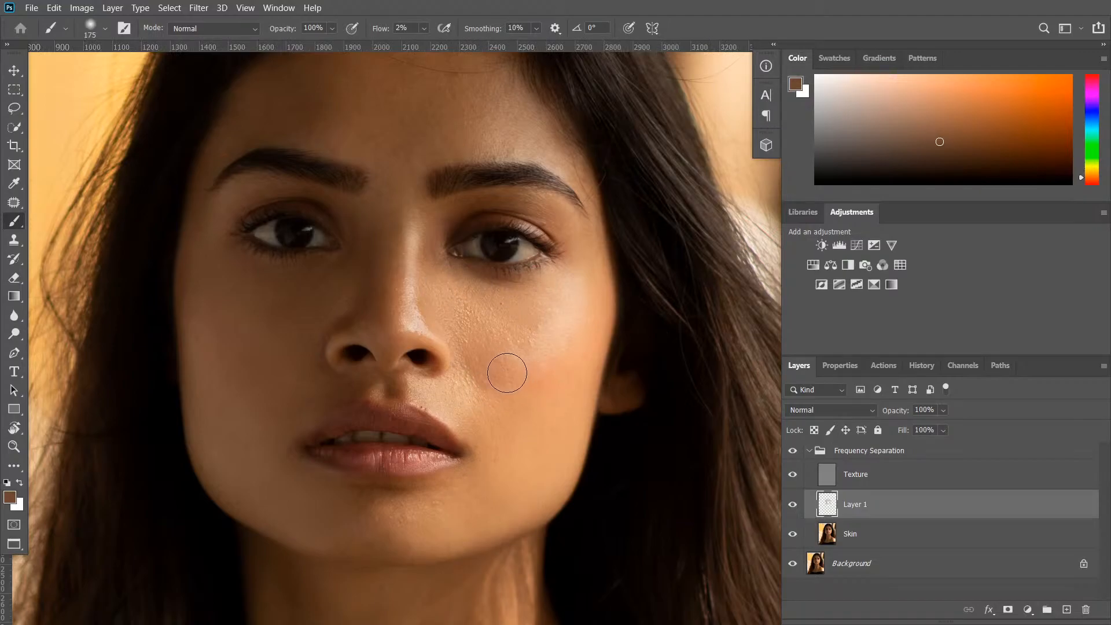
Step: Sample a mid-cheek tone on the shaded side and brush it softly over the remaining uneven cheek areas
left_click_drag(289, 301, 317, 371)
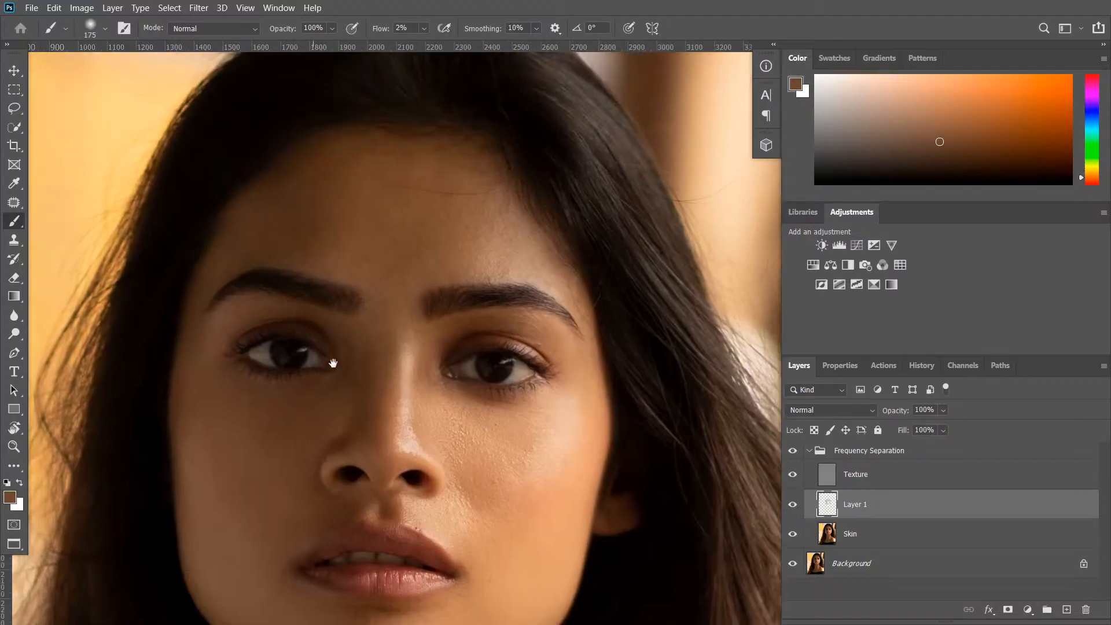
left_click_drag(230, 518, 397, 334)
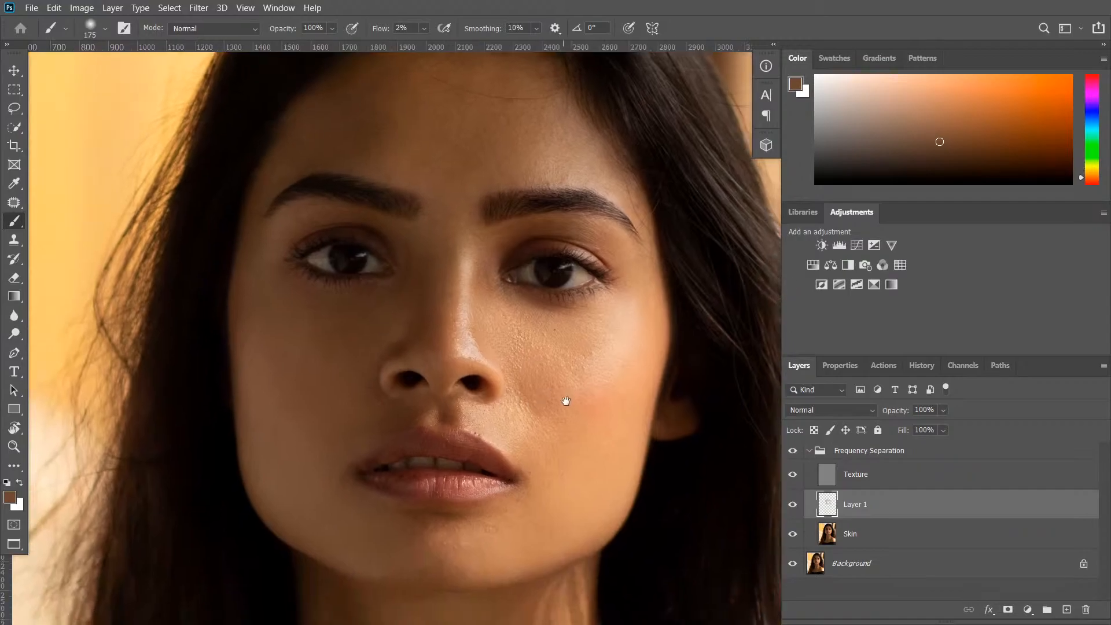
left_click(332, 418, "alt")
mouse_move(275, 369)
left_mouse_down()
mouse_move(279, 442)
mouse_move(270, 376)
mouse_move(248, 334)
mouse_move(290, 402)
mouse_move(248, 362)
mouse_move(241, 392)
mouse_move(283, 358)
mouse_move(275, 480)
mouse_move(267, 406)
mouse_move(266, 461)
mouse_move(317, 539)
mouse_move(371, 562)
mouse_move(304, 463)
mouse_move(342, 548)
mouse_move(385, 568)
left_mouse_up()
left_click_drag(382, 336, 387, 391)
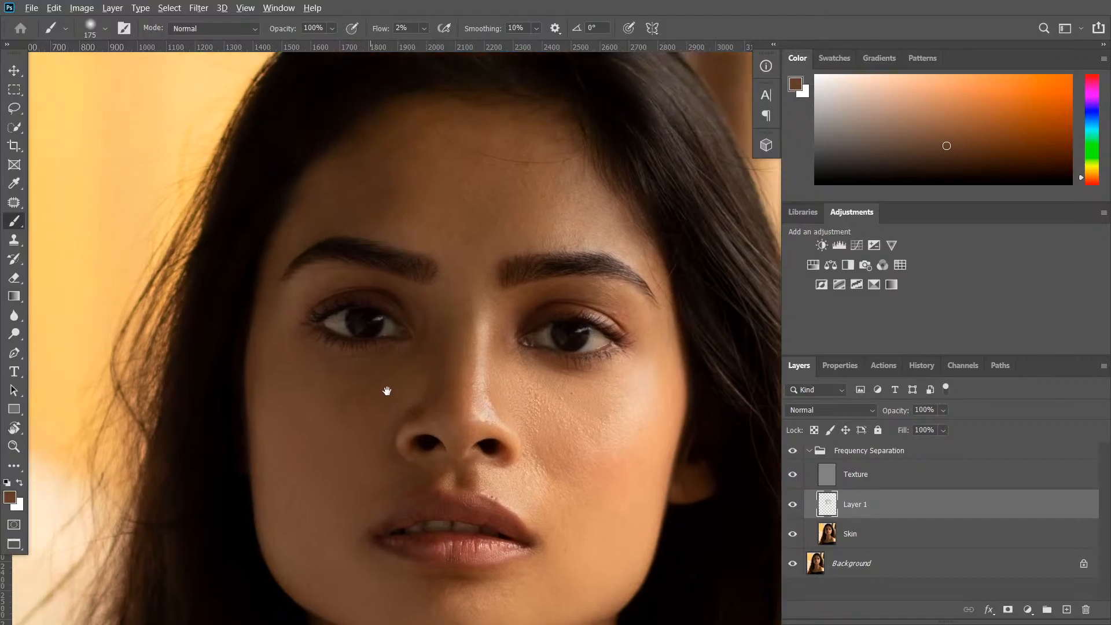
mouse_move(459, 328)
left_mouse_down()
mouse_move(449, 293)
mouse_move(482, 305)
mouse_move(457, 327)
left_mouse_up()
Step: Sample tones from the shaded forehead, enlarge the brush to 300, and blend the darker side above the eyebrow
left_click(356, 280, "alt")
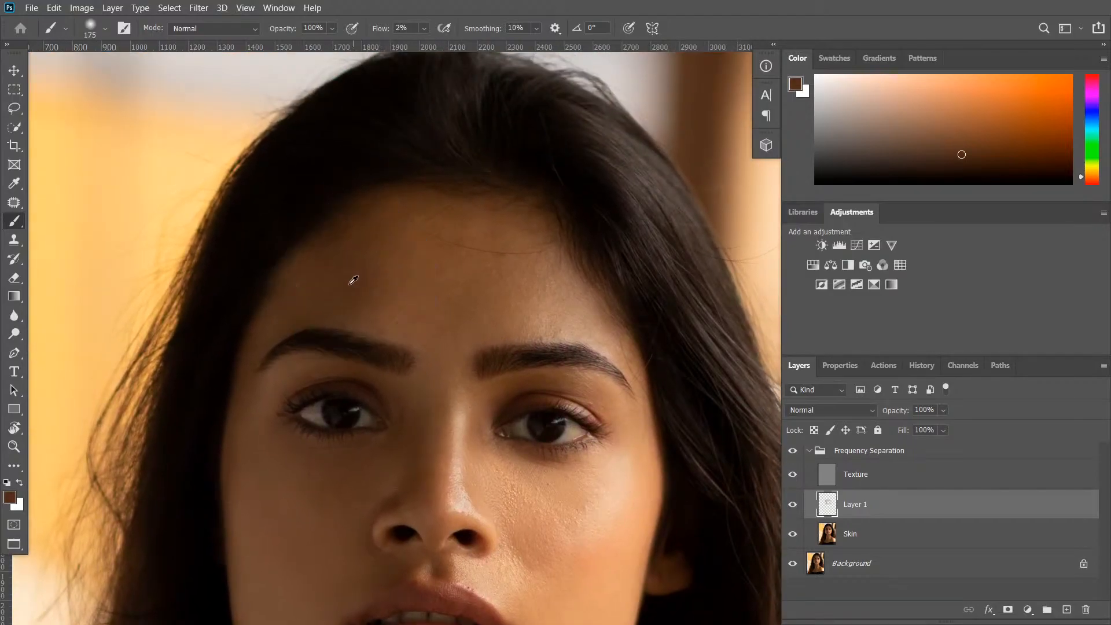
key("bracketright")
key("bracketright")
key("bracketright")
mouse_move(329, 280)
left_mouse_down()
mouse_move(345, 272)
mouse_move(347, 310)
mouse_move(399, 308)
mouse_move(378, 315)
mouse_move(324, 258)
mouse_move(327, 270)
mouse_move(467, 203)
mouse_move(440, 230)
mouse_move(345, 250)
mouse_move(315, 283)
mouse_move(384, 264)
mouse_move(347, 289)
mouse_move(390, 290)
mouse_move(367, 310)
mouse_move(419, 282)
mouse_move(312, 287)
mouse_move(436, 233)
mouse_move(342, 315)
mouse_move(332, 268)
mouse_move(280, 312)
mouse_move(303, 295)
mouse_move(531, 266)
mouse_move(594, 272)
mouse_move(616, 318)
mouse_move(607, 324)
mouse_move(579, 326)
mouse_move(575, 206)
mouse_move(657, 490)
left_mouse_up()
left_click(413, 225, "alt")
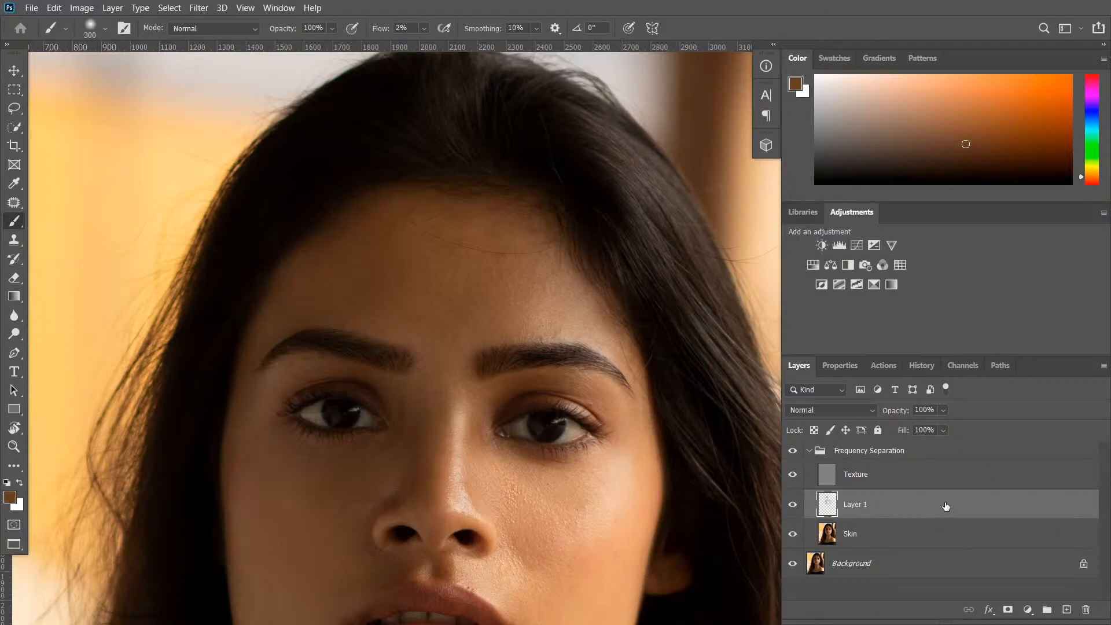
key("ctrl+shift+n")
key("Return")
double_click(856, 504)
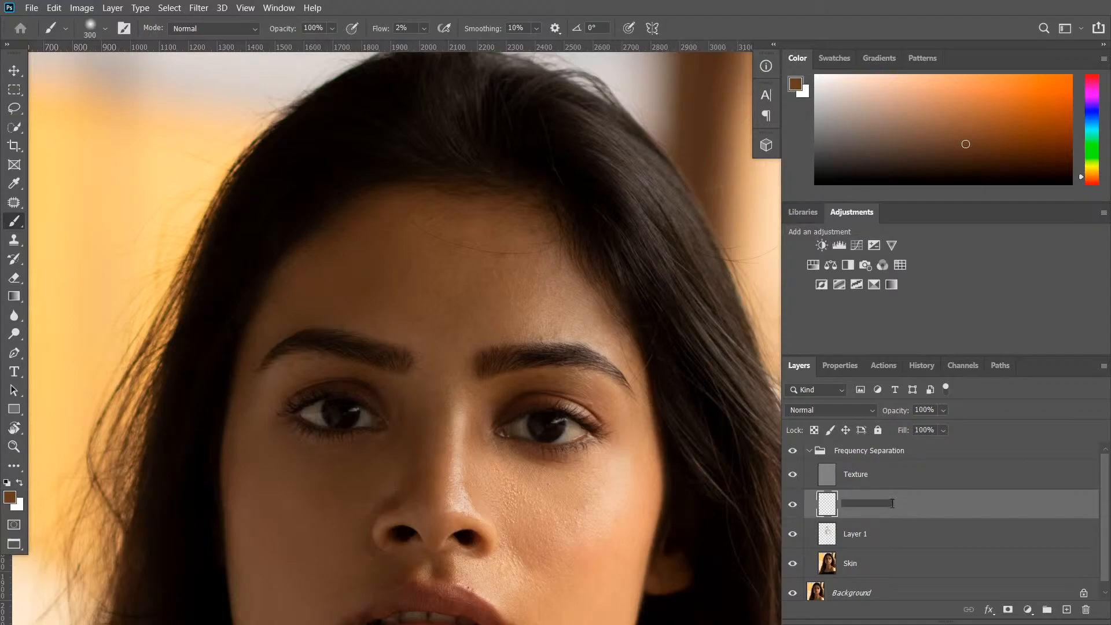
left_click(939, 506)
key("Delete")
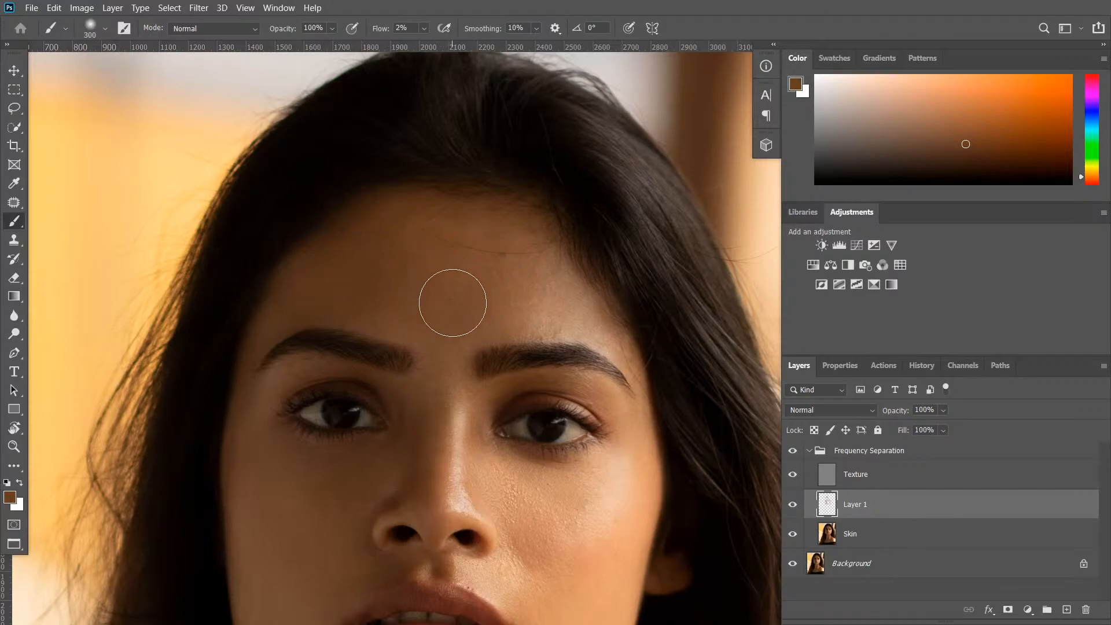
Step: Sample tones from the middle of the forehead on Layer 1 and brush them across its shadow transition
left_click(426, 297, "alt")
left_click(431, 299, "alt")
left_click(441, 291, "alt")
left_click(441, 292, "alt")
mouse_move(404, 282)
left_mouse_down()
mouse_move(439, 301)
mouse_move(465, 263)
mouse_move(456, 281)
mouse_move(422, 270)
mouse_move(381, 230)
mouse_move(467, 270)
mouse_move(413, 316)
mouse_move(419, 284)
mouse_move(465, 230)
mouse_move(506, 250)
mouse_move(485, 247)
mouse_move(524, 291)
mouse_move(528, 263)
left_mouse_up()
Step: Sample upper and lit forehead tones and blend them toward the hairline above the brighter eyebrow
left_click(465, 232, "alt")
left_click(466, 233, "alt")
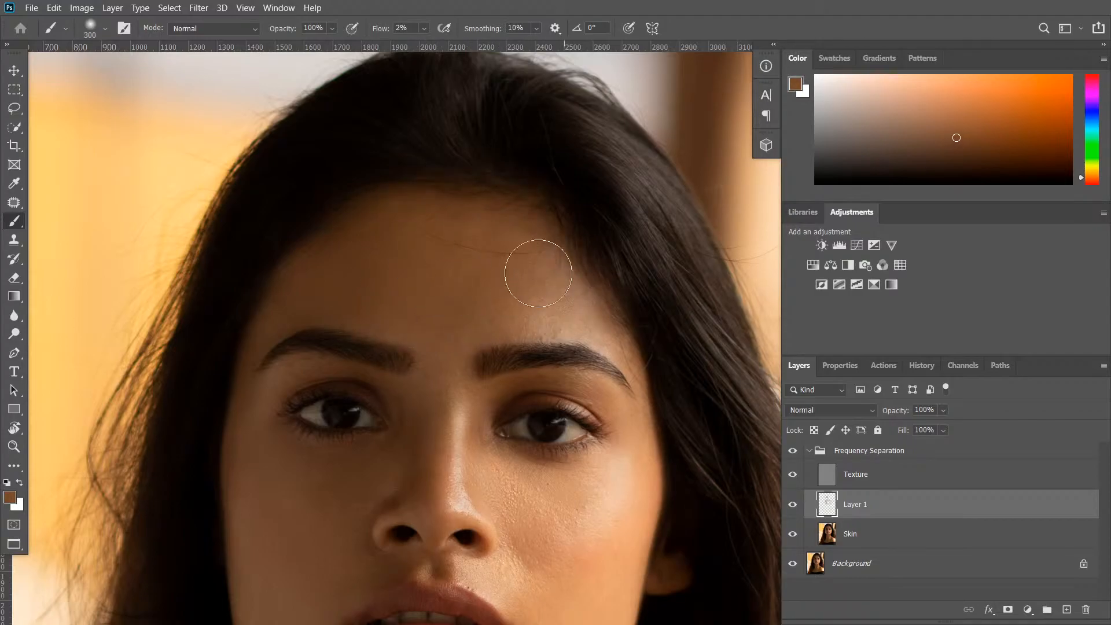
left_click(573, 314, "alt")
mouse_move(580, 311)
left_mouse_down()
mouse_move(533, 247)
mouse_move(577, 318)
mouse_move(492, 292)
mouse_move(486, 312)
mouse_move(560, 311)
mouse_move(467, 277)
mouse_move(487, 274)
mouse_move(498, 249)
mouse_move(561, 305)
mouse_move(497, 216)
mouse_move(556, 294)
mouse_move(476, 229)
mouse_move(467, 301)
mouse_move(567, 296)
mouse_move(540, 278)
mouse_move(555, 394)
mouse_move(602, 325)
mouse_move(561, 312)
mouse_move(583, 300)
mouse_move(554, 332)
mouse_move(568, 299)
mouse_move(582, 309)
mouse_move(548, 255)
mouse_move(564, 285)
mouse_move(558, 315)
left_mouse_up()
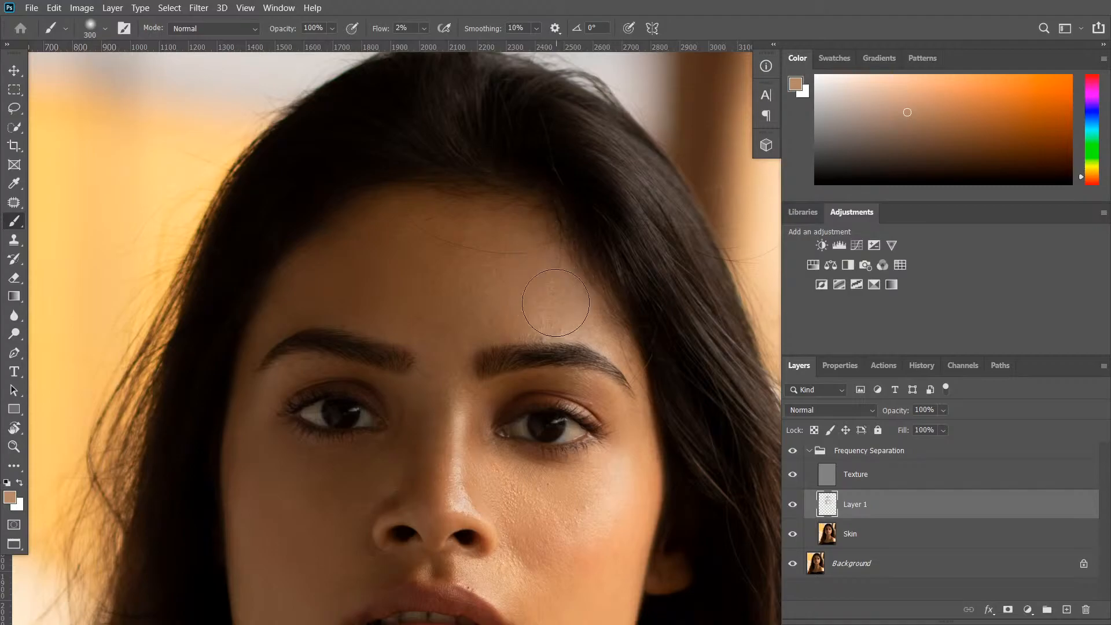
Step: Reduce the brush size to 125, sample the shaded skin beside the mouth corner, and blend the surrounding area
left_click_drag(661, 283, 675, 237)
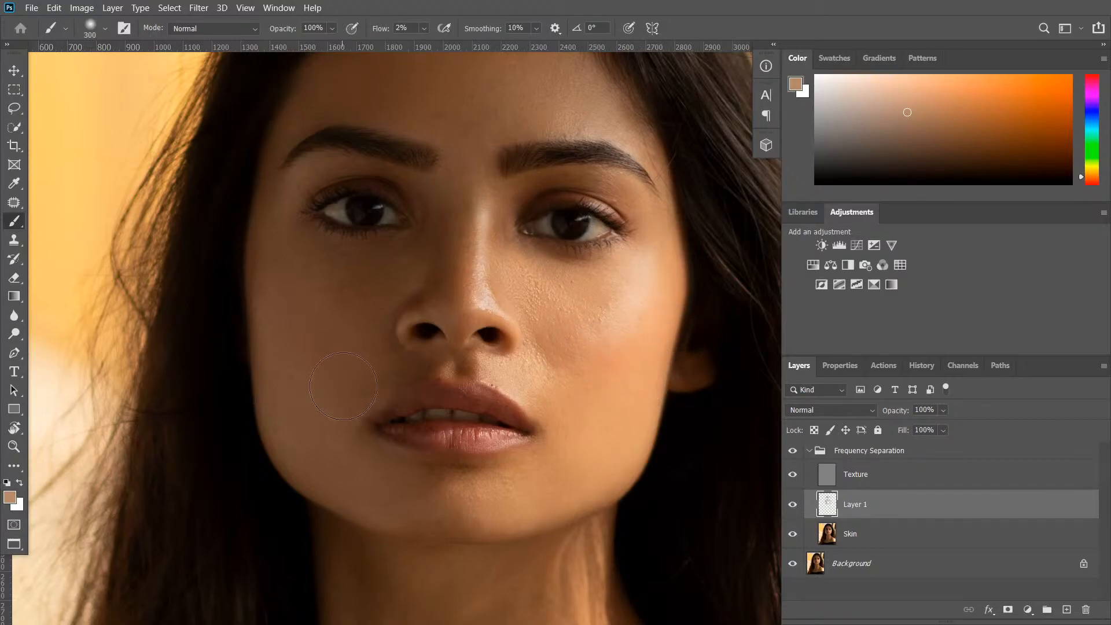
key("bracketleft")
key("bracketleft")
key("bracketleft")
left_click(378, 387, "alt")
left_click_drag(637, 371, 624, 415)
Step: Toggle Layer 1 off and on repeatedly to compare the whole face before and after the tone smoothing
left_click(791, 506)
left_click(793, 506)
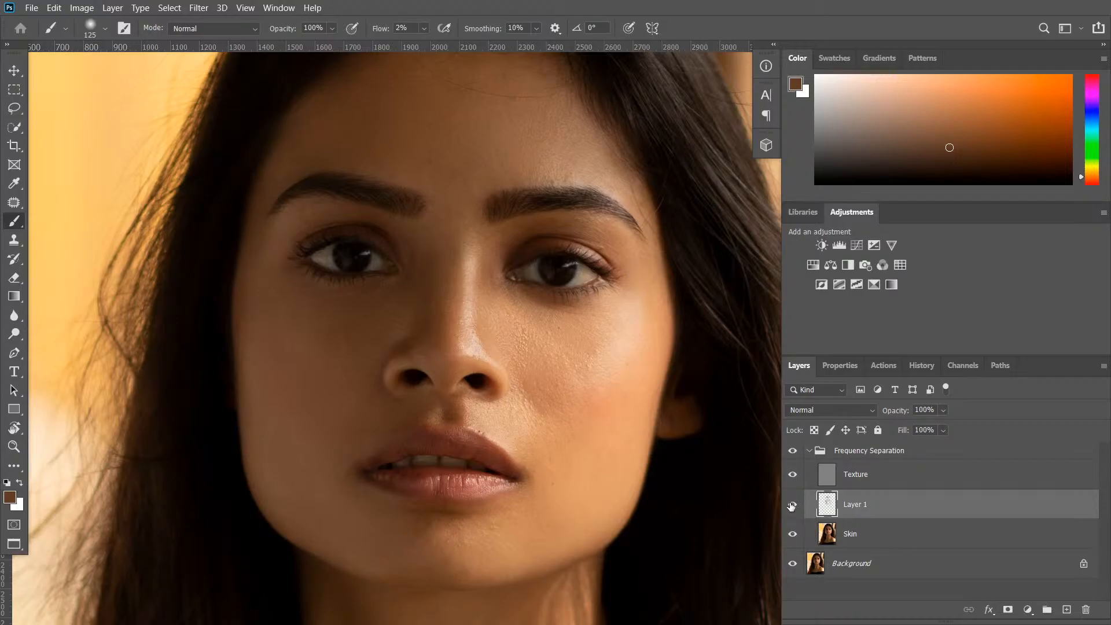
left_click(791, 506)
left_click(792, 506)
left_click(802, 504)
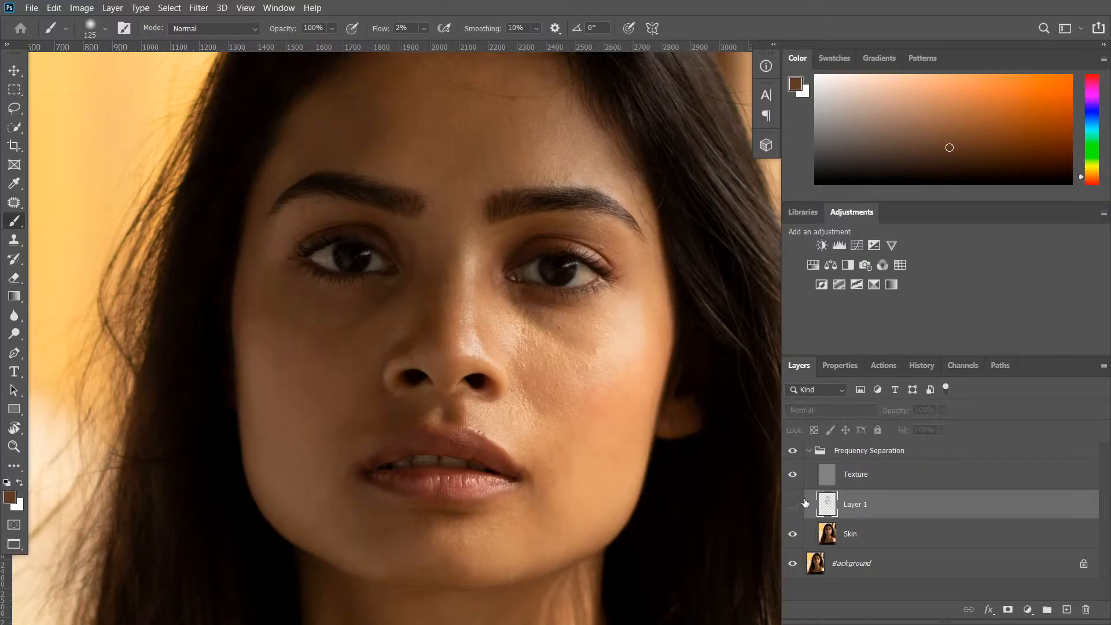
left_click(801, 506)
left_click(800, 504)
left_click(798, 504)
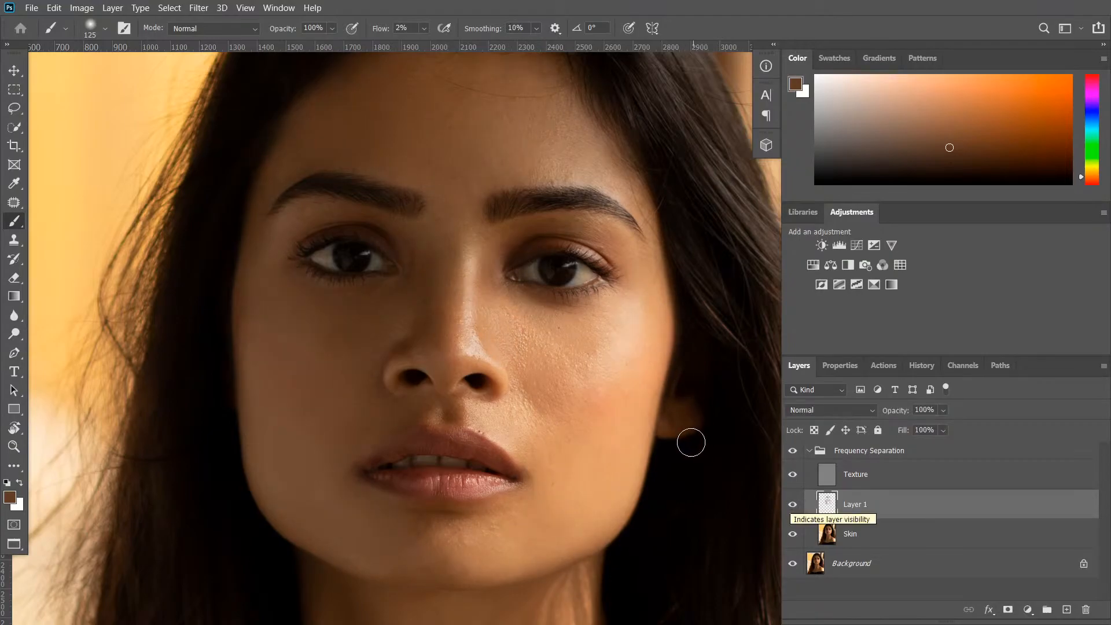
left_click(799, 508)
left_click(801, 509)
left_click(803, 512)
Step: Examine the smoothed portrait from face to neck and shoulder, at full view and in close-up
left_click_drag(596, 353, 575, 340)
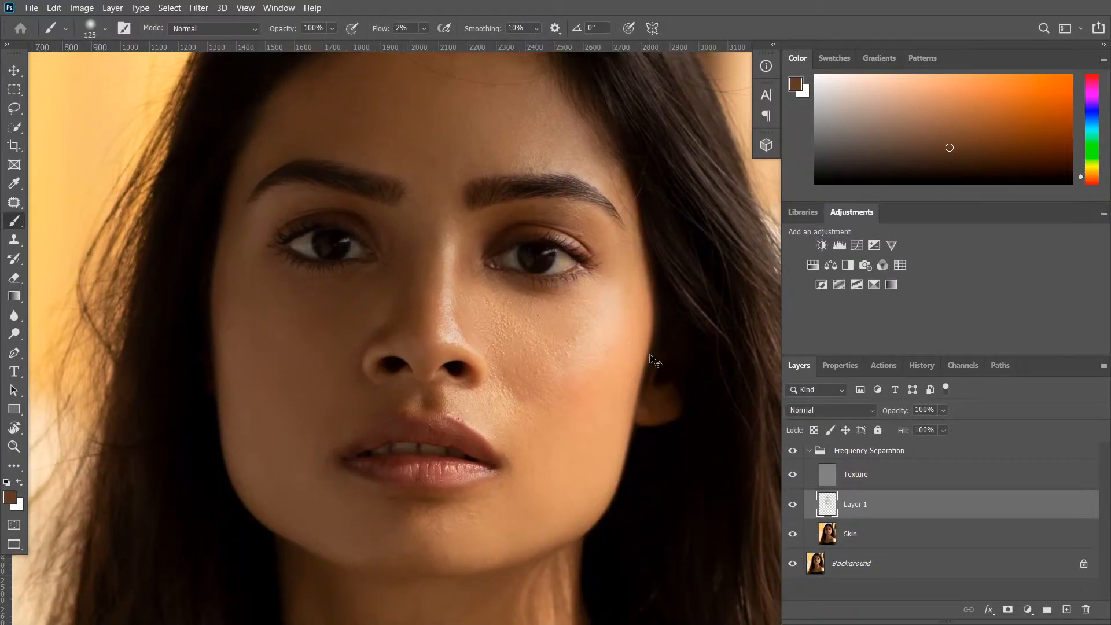
key("ctrl+minus")
key("ctrl+minus")
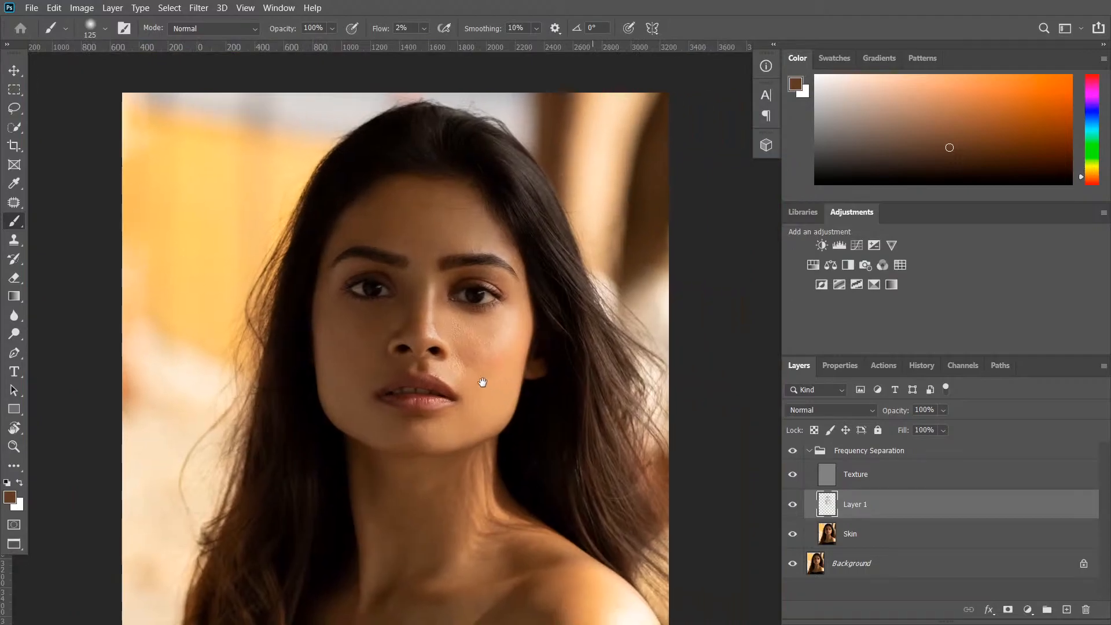
left_click_drag(481, 384, 495, 295)
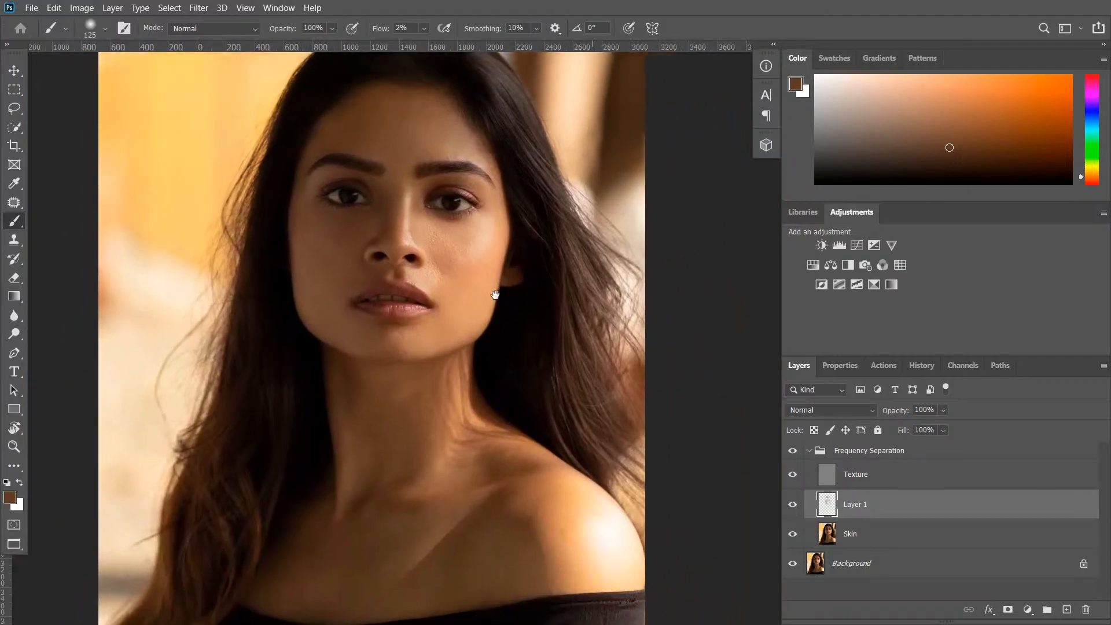
left_click_drag(500, 433, 514, 288)
left_click_drag(521, 399, 544, 388)
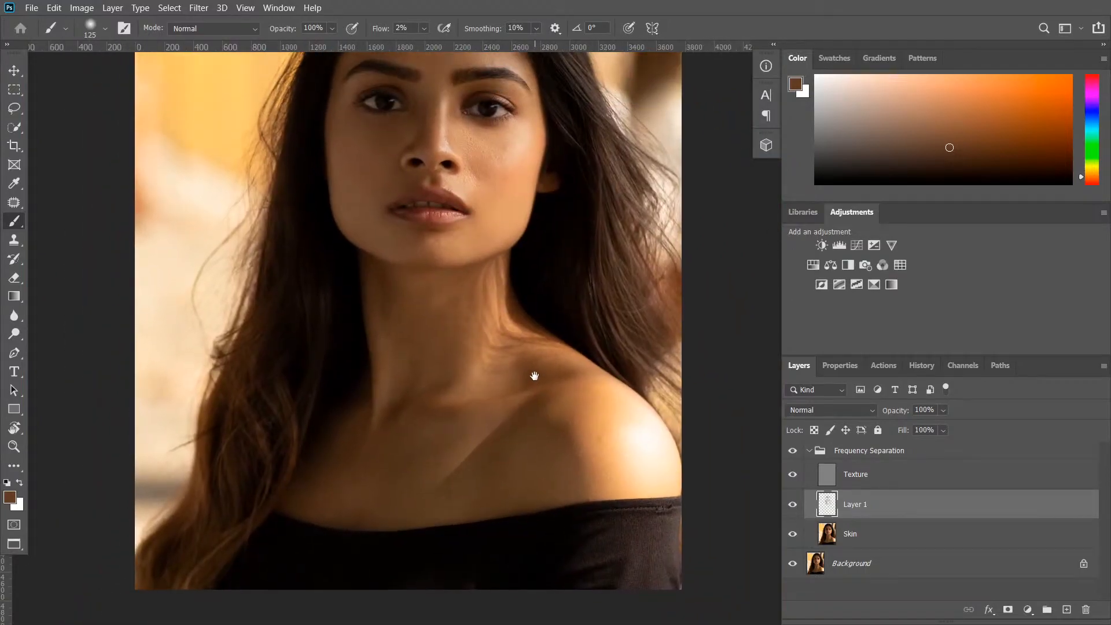
left_click_drag(503, 246, 490, 342)
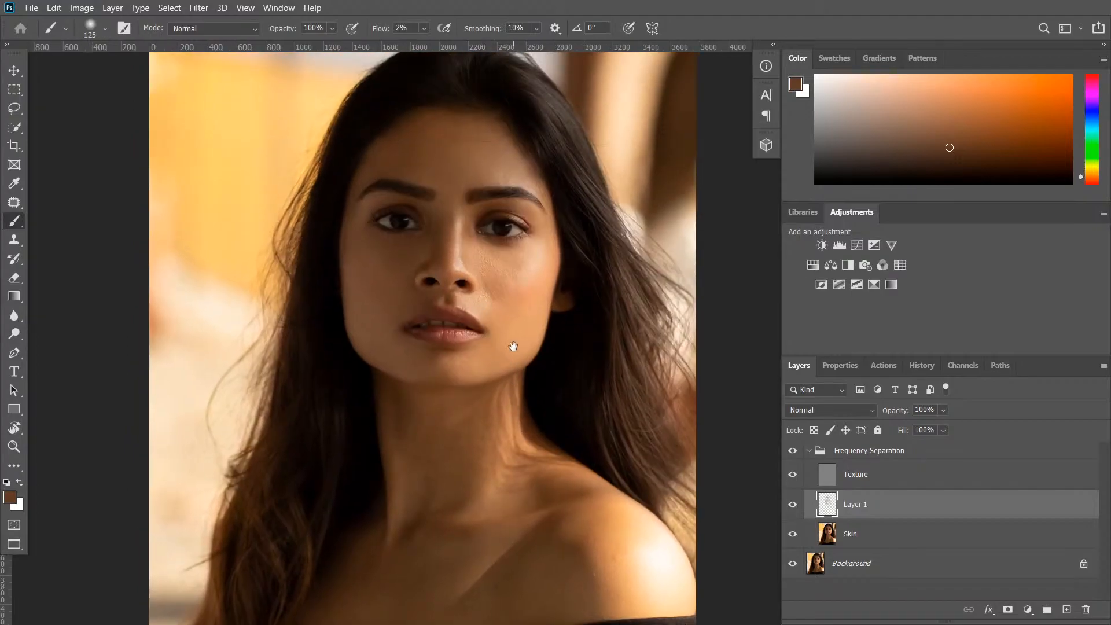
left_click_drag(518, 268, 521, 298)
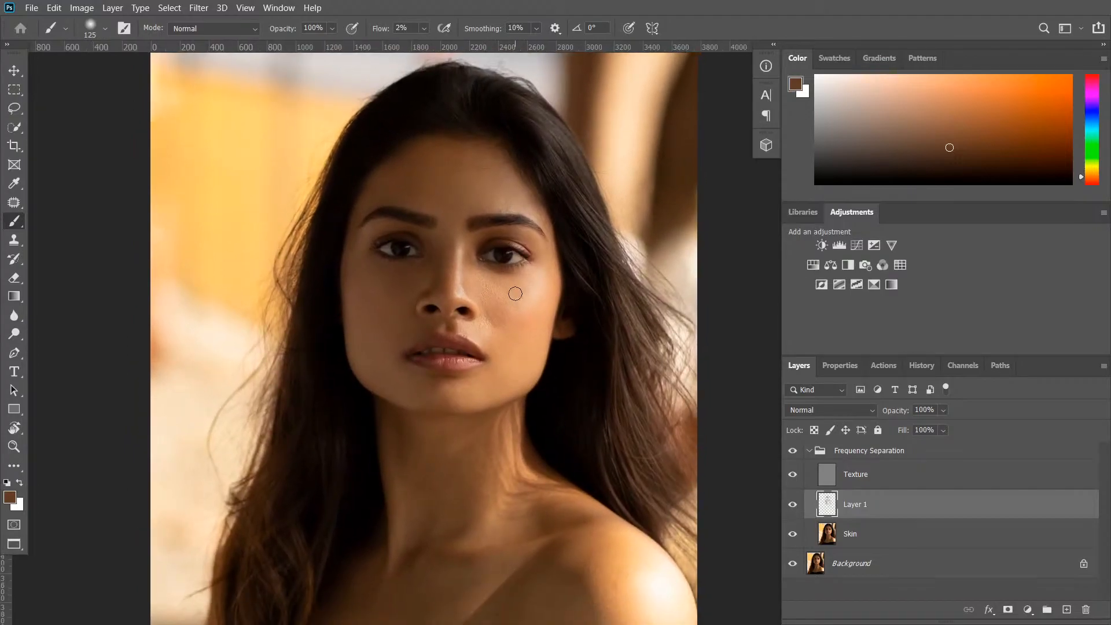
scroll(516, 297, "up", 1)
scroll(517, 297, "up", 1)
left_click_drag(515, 338, 504, 455)
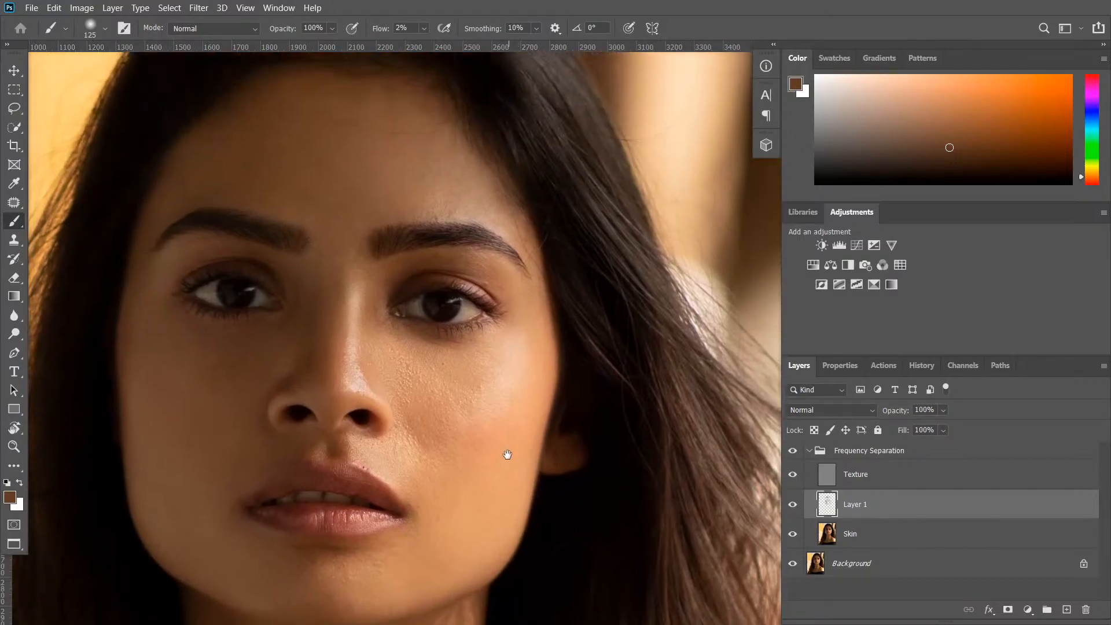
left_click_drag(496, 407, 516, 363)
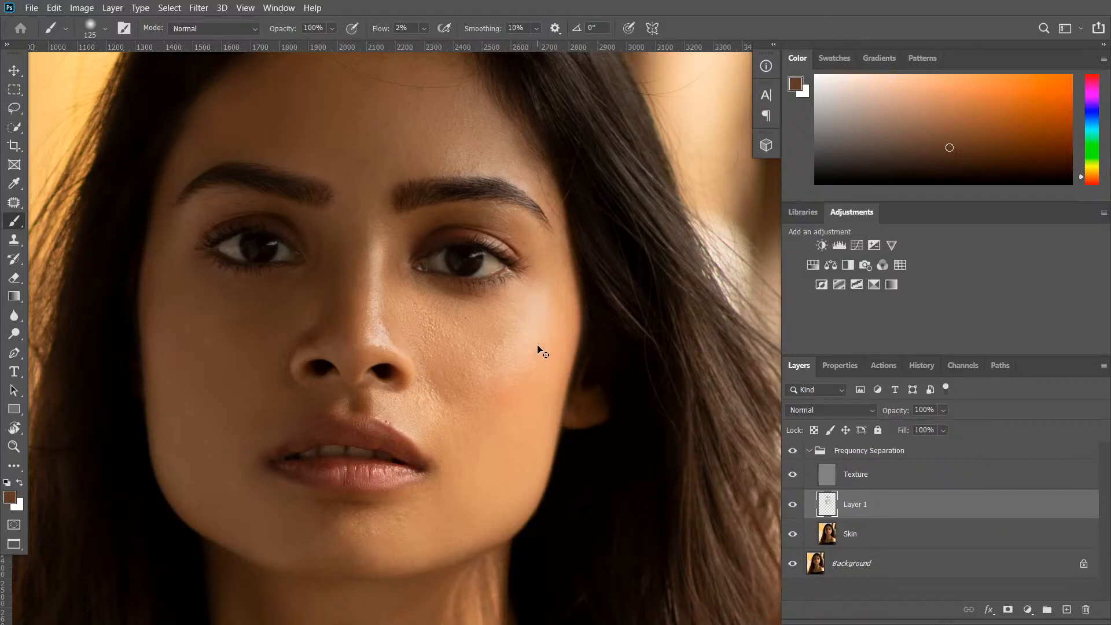
Step: Set the foreground colour to white and background colour to black, and flatten all layers into the Background
key("d")
key("x")
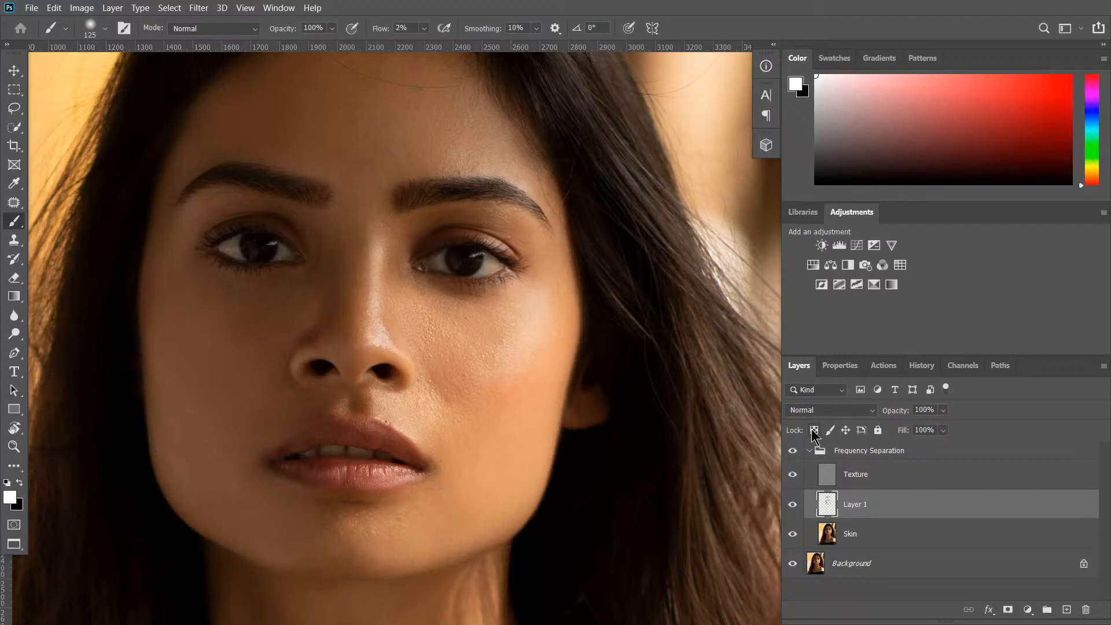
key("F12")
Step: Open the Camera Raw filter on the flattened portrait and set Exposure to +0.15
scroll(623, 262, "down", 3)
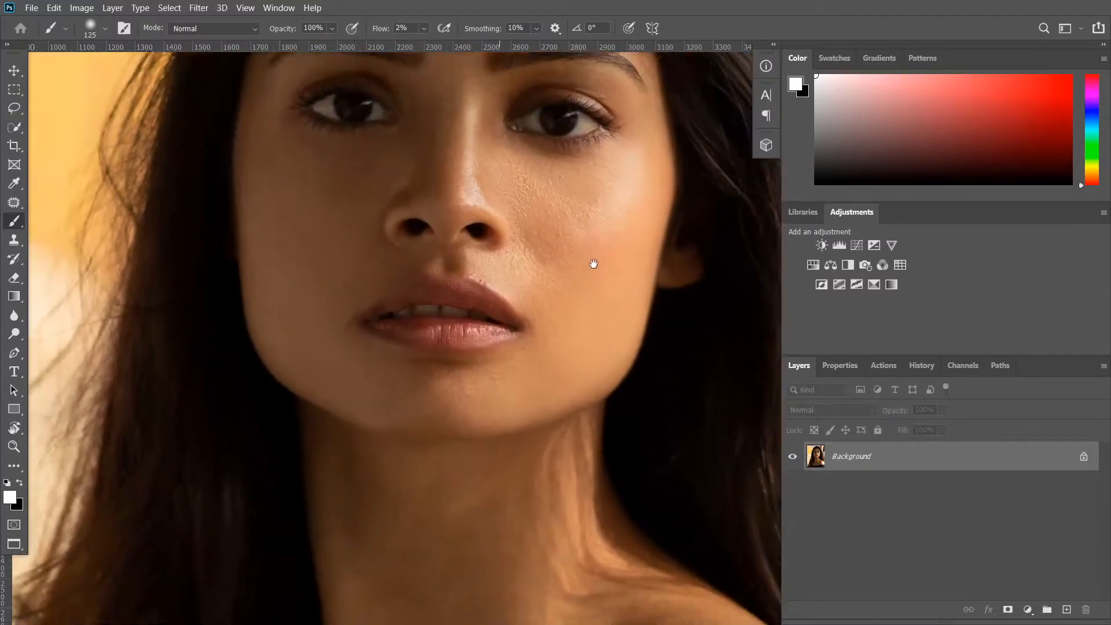
scroll(714, 280, "down", 1)
scroll(602, 370, "down", 1)
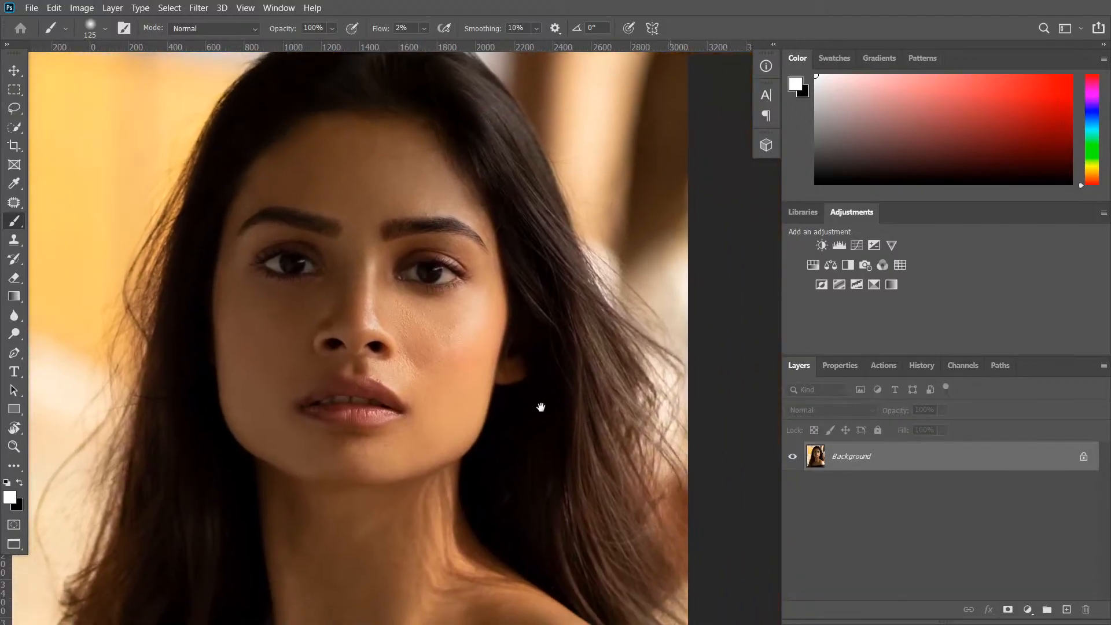
scroll(567, 394, "down", 1)
left_click_drag(585, 401, 581, 361)
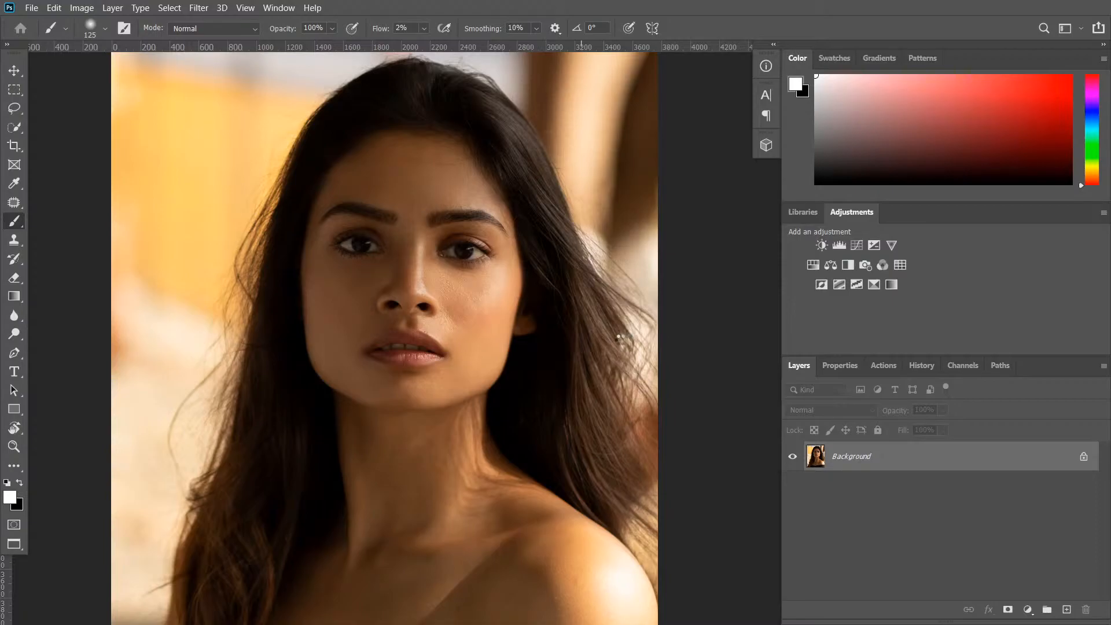
key("ctrl+shift+a")
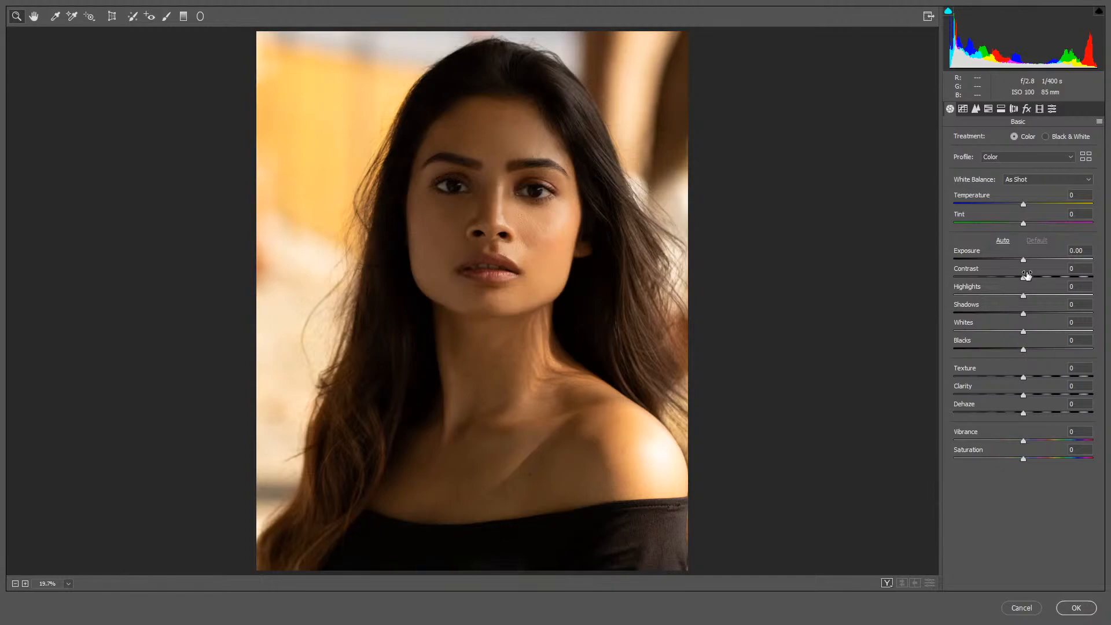
left_click_drag(1023, 261, 1026, 262)
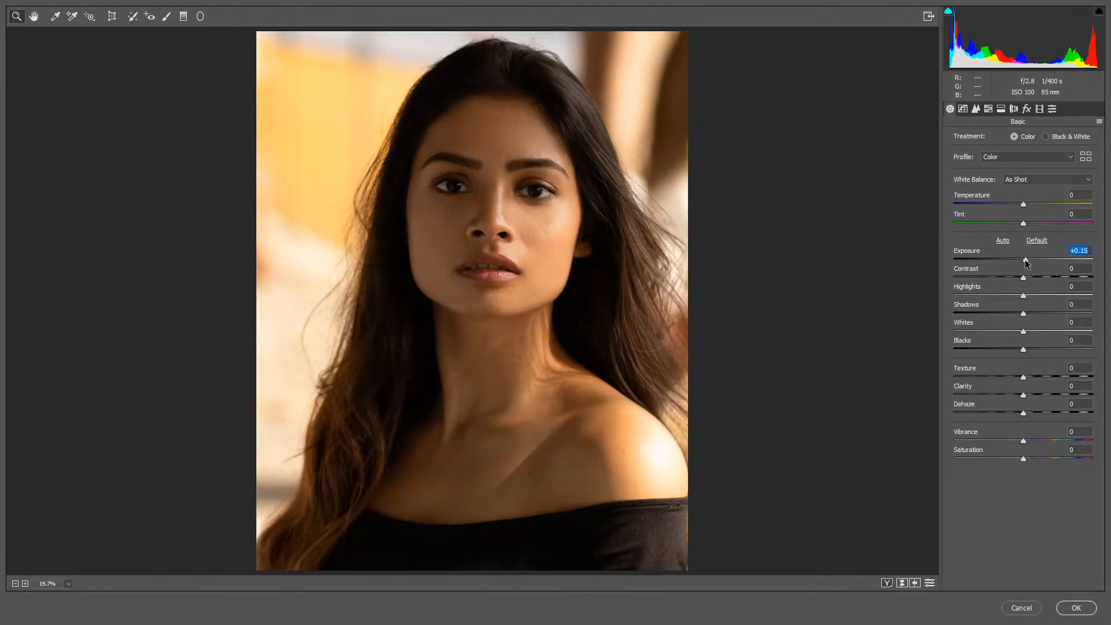
Step: Set Exposure to +0.10, Contrast to 0, Highlights to -52 and Shadows to +41, and compare the portrait before and after
left_click_drag(1026, 261, 1030, 283)
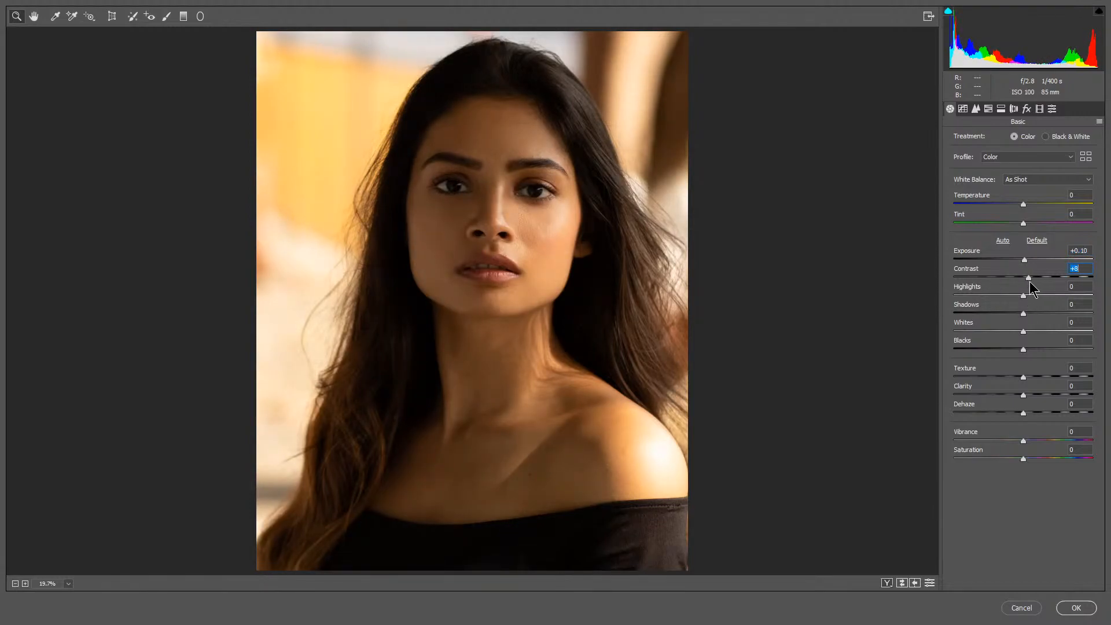
double_click(1025, 278)
left_click_drag(1024, 296, 1051, 322)
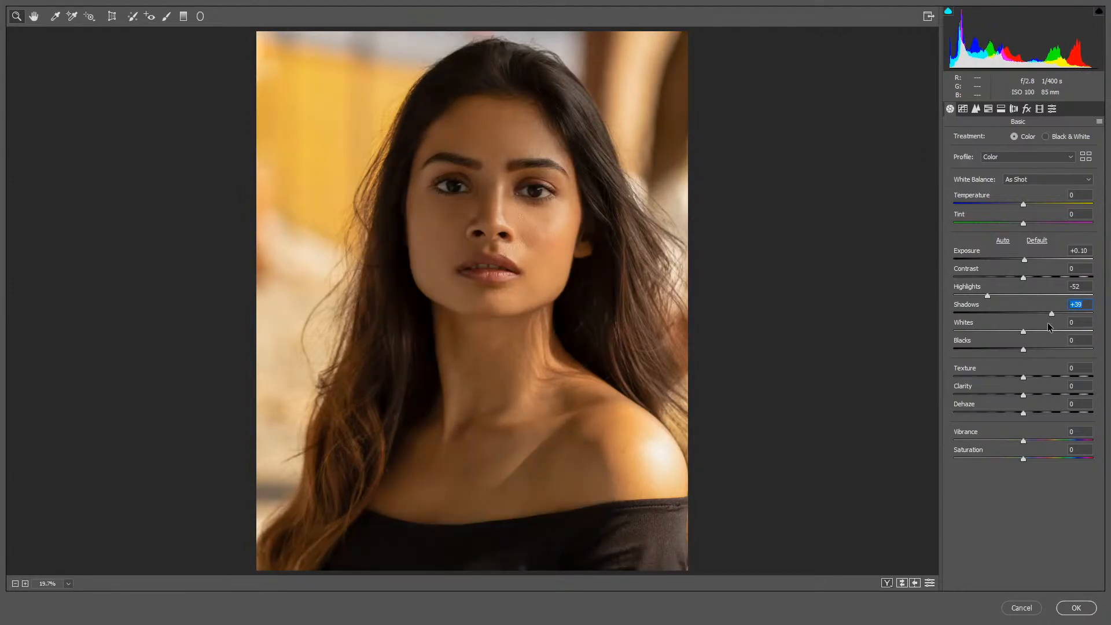
left_click_drag(1049, 326, 1050, 316)
left_click(902, 584)
left_click(901, 583)
Step: Set Whites to -12 and Blacks to -13, and apply the Camera Raw filter to the portrait
mouse_move(1023, 332)
left_mouse_down()
mouse_move(1006, 335)
mouse_move(1047, 342)
mouse_move(1009, 345)
mouse_move(1016, 331)
mouse_move(1027, 349)
mouse_move(1003, 350)
mouse_move(1013, 349)
left_mouse_up()
key("Down")
key("Tab")
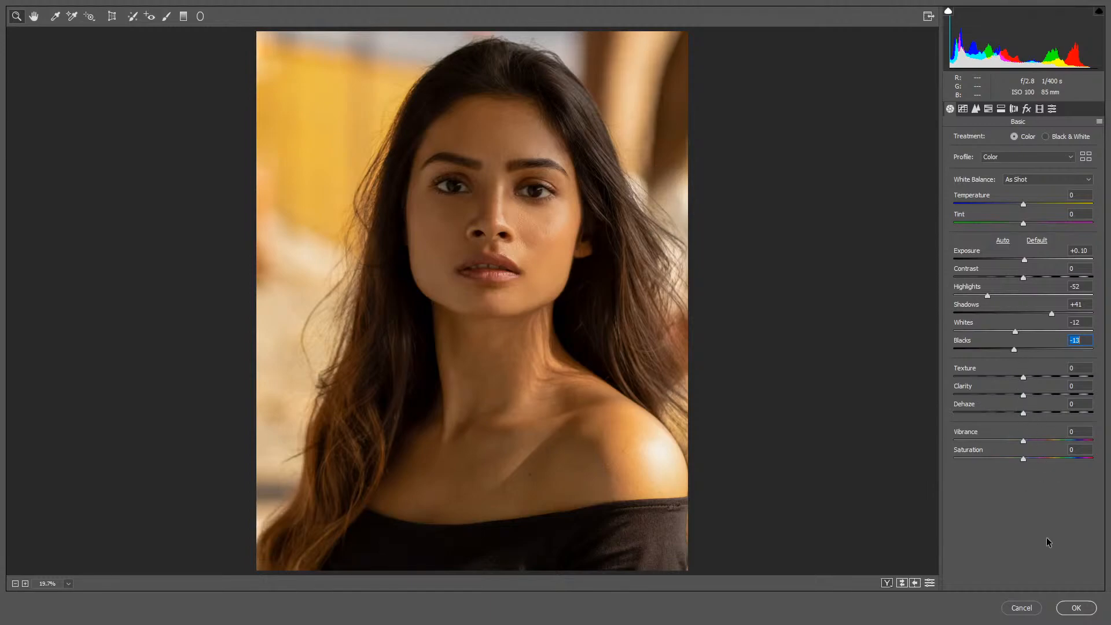
left_click(1076, 608)
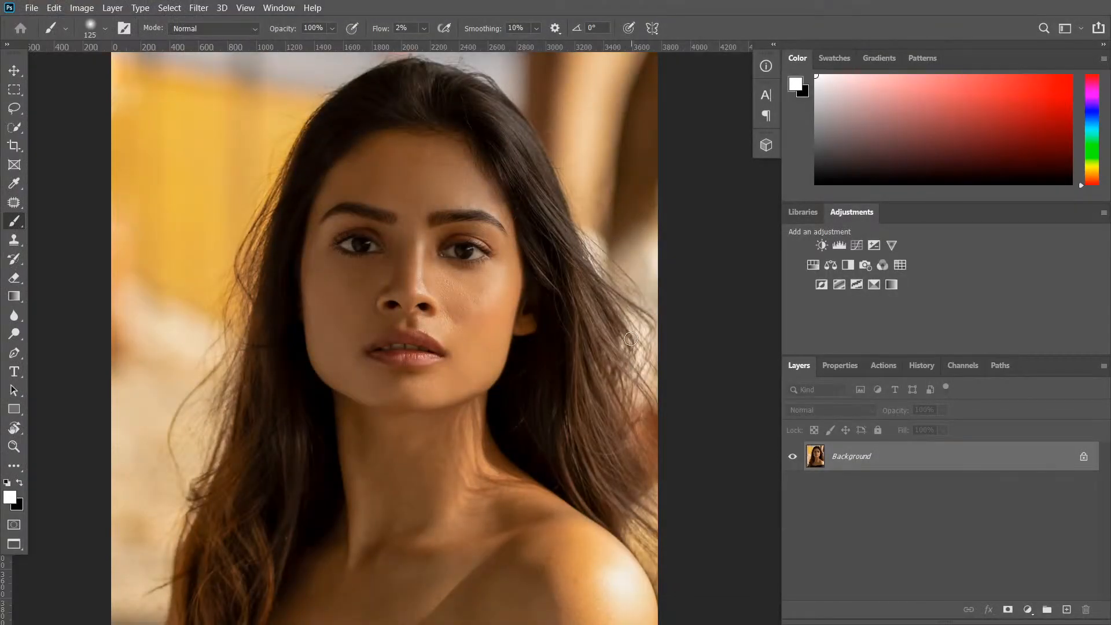
Step: Undo and redo the Camera Raw filter repeatedly to compare the portrait before and after, and examine the face in close-up
key("ctrl+z")
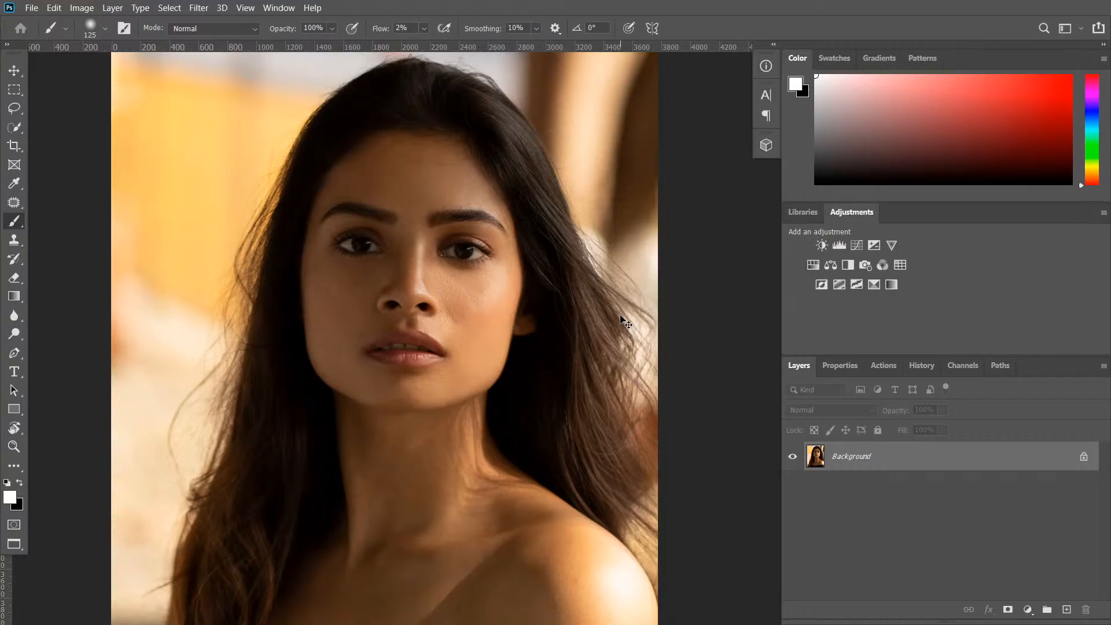
key("ctrl+shift+z")
key("ctrl+z")
key("ctrl+shift+z")
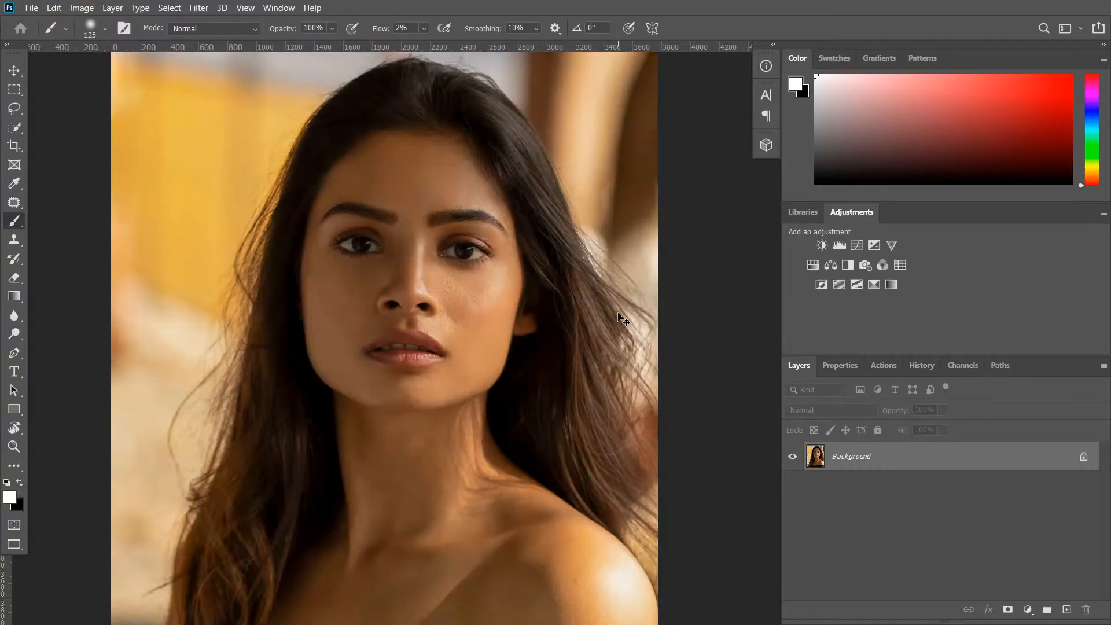
key("ctrl+z")
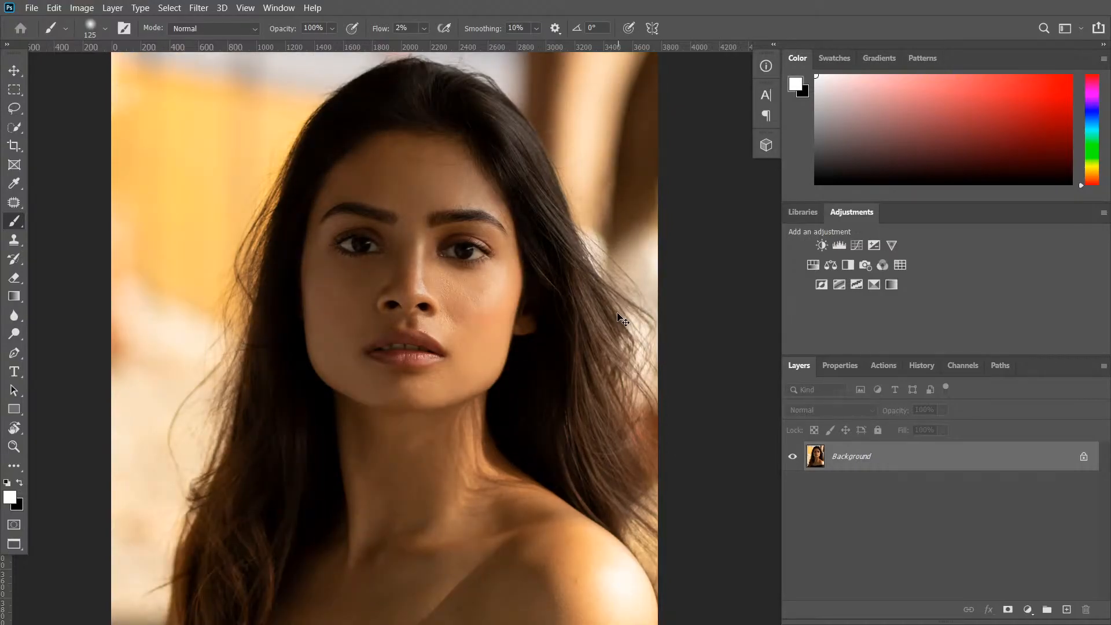
key("ctrl+shift+z")
left_click_drag(567, 348, 572, 306)
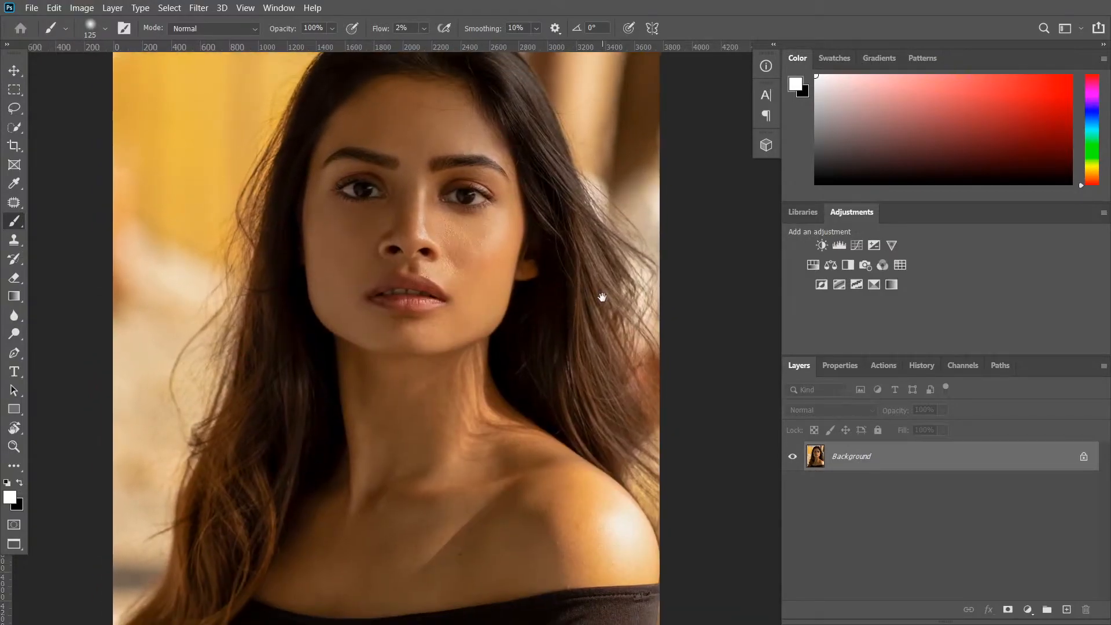
scroll(613, 292, "up", 5)
scroll(571, 280, "down", 2)
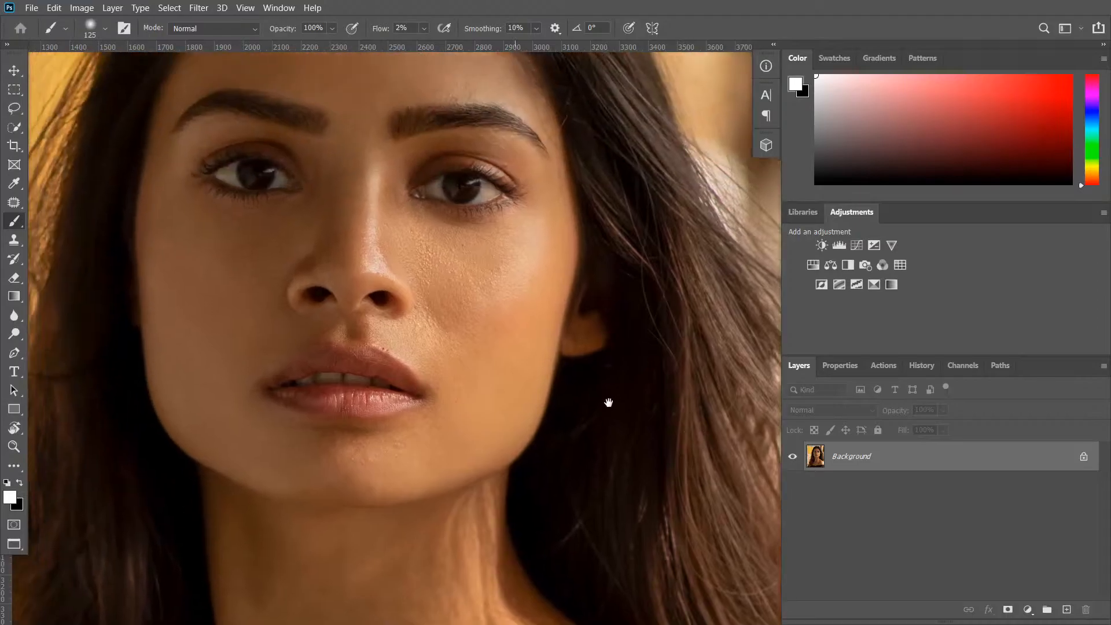
left_click_drag(578, 317, 612, 396)
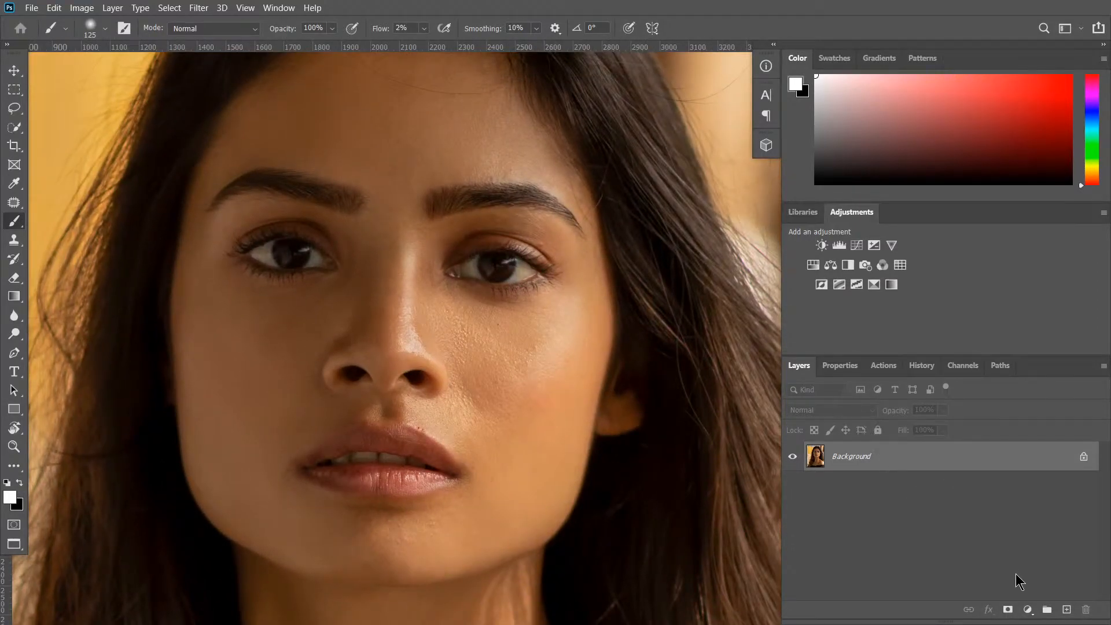
left_click(1027, 610)
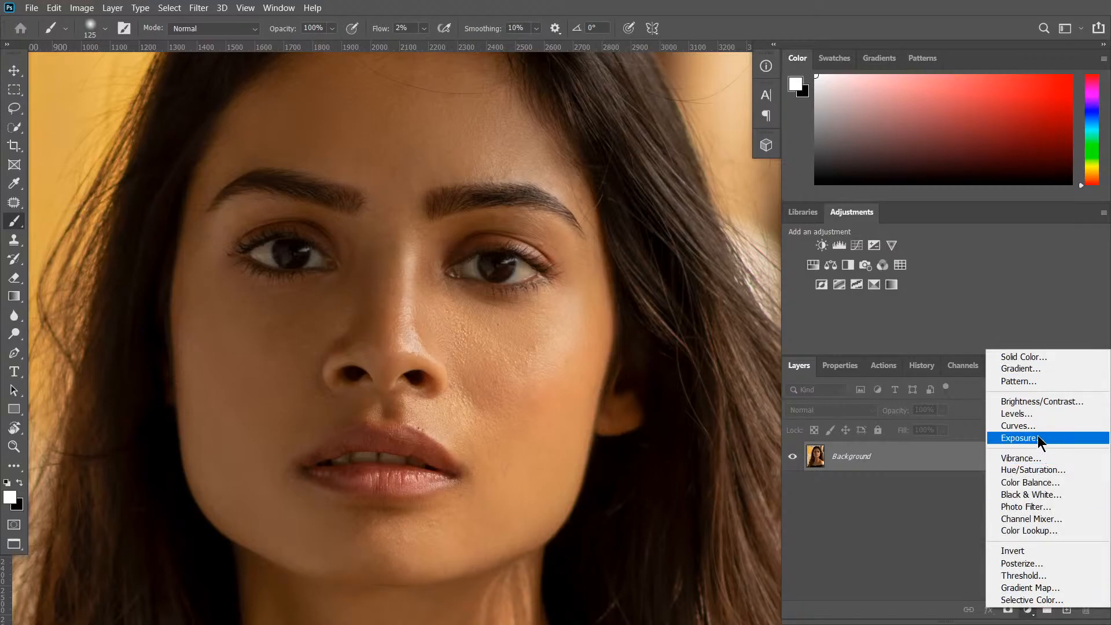
left_click(1053, 428)
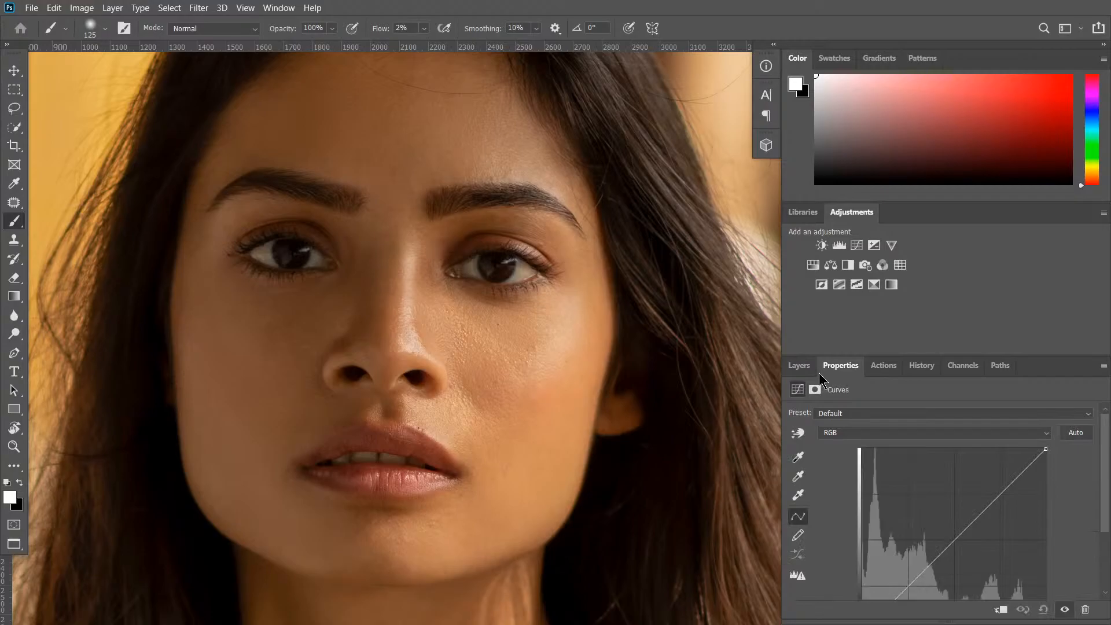
left_click(801, 372)
left_click(840, 365)
left_click_drag(963, 529, 946, 510)
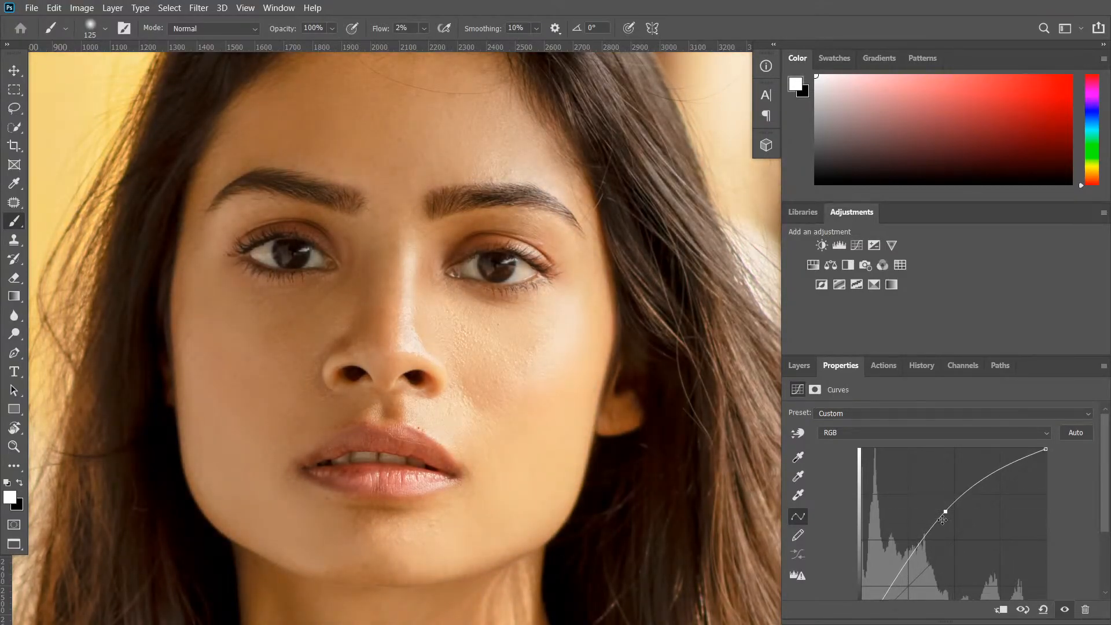
left_click(798, 365)
key("Delete")
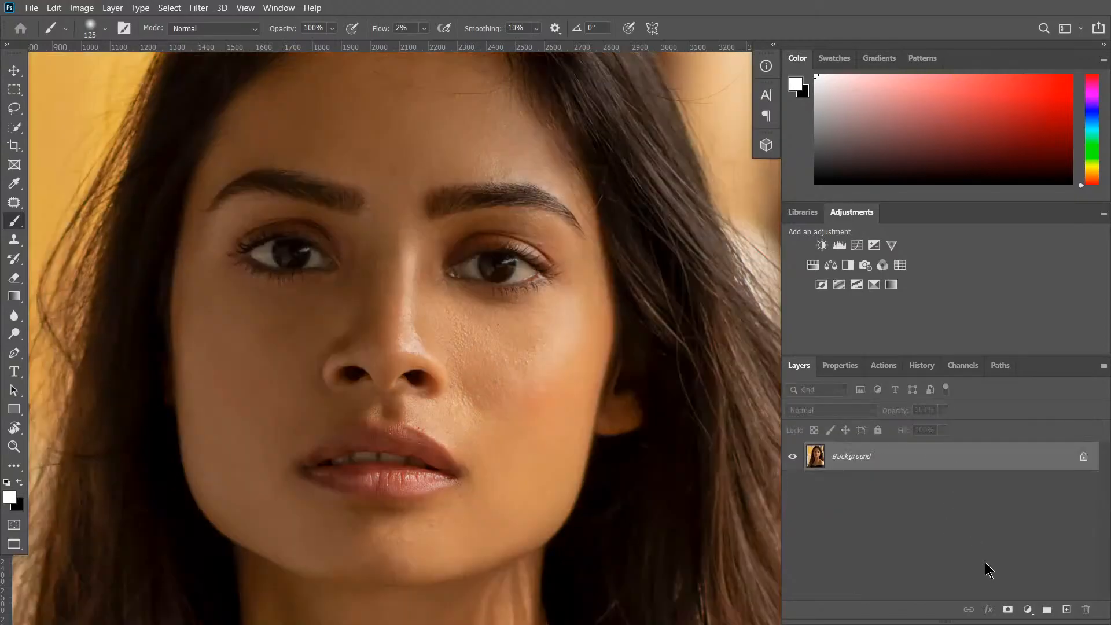
Step: Add a Curves adjustment layer above the Background with raised midtones to brighten the portrait, and invert its mask to black
left_click(1028, 609)
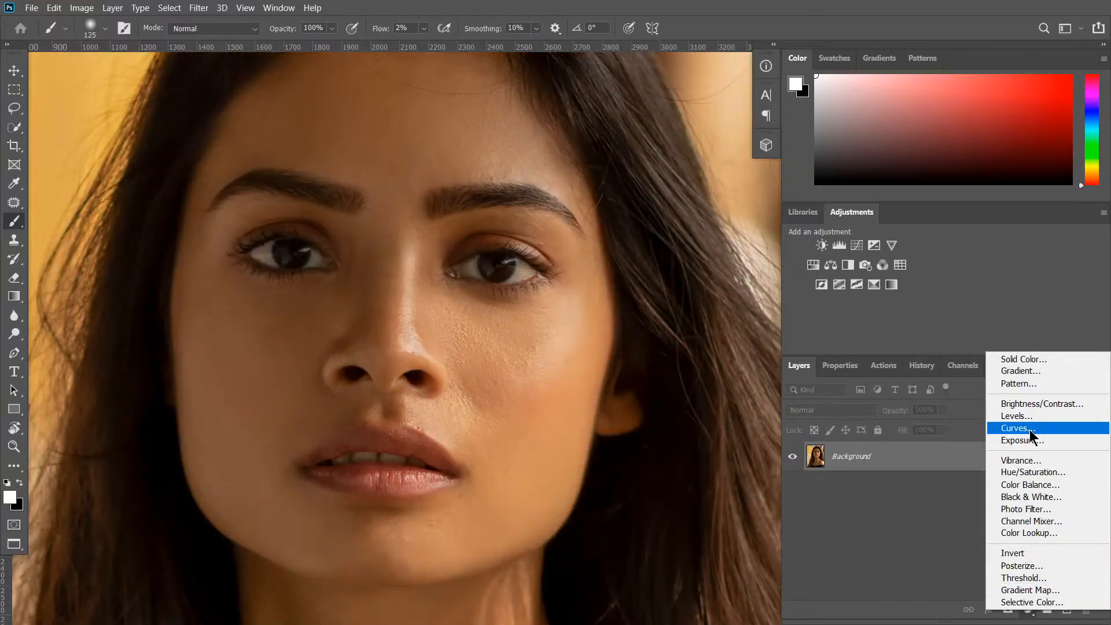
left_click(1025, 427)
left_click_drag(956, 523, 946, 513)
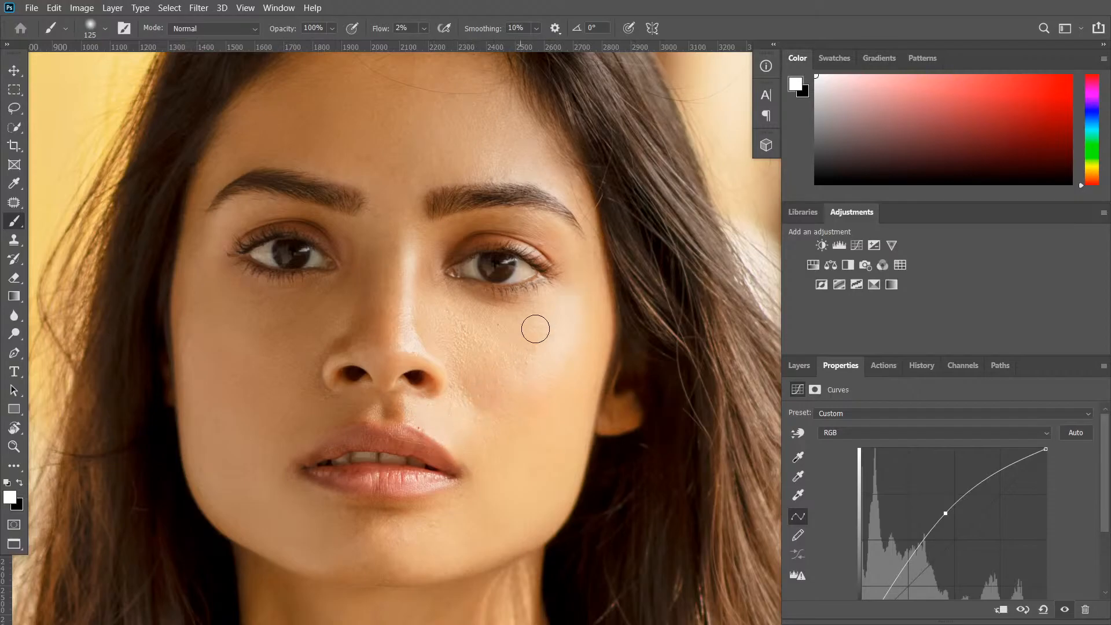
left_click_drag(548, 411, 546, 224)
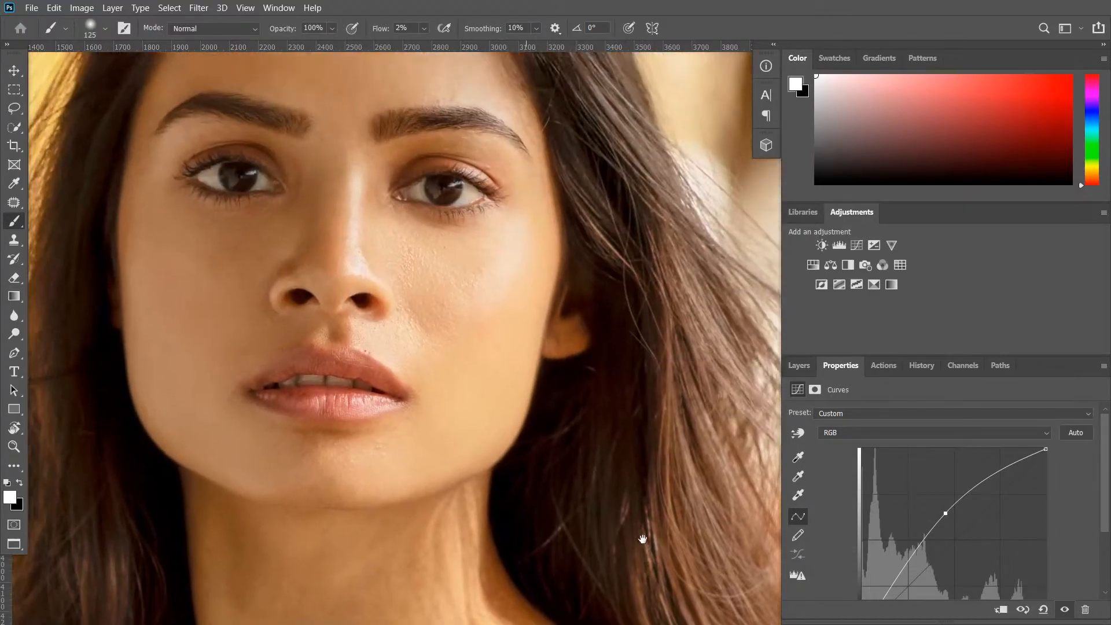
left_click_drag(642, 539, 651, 560)
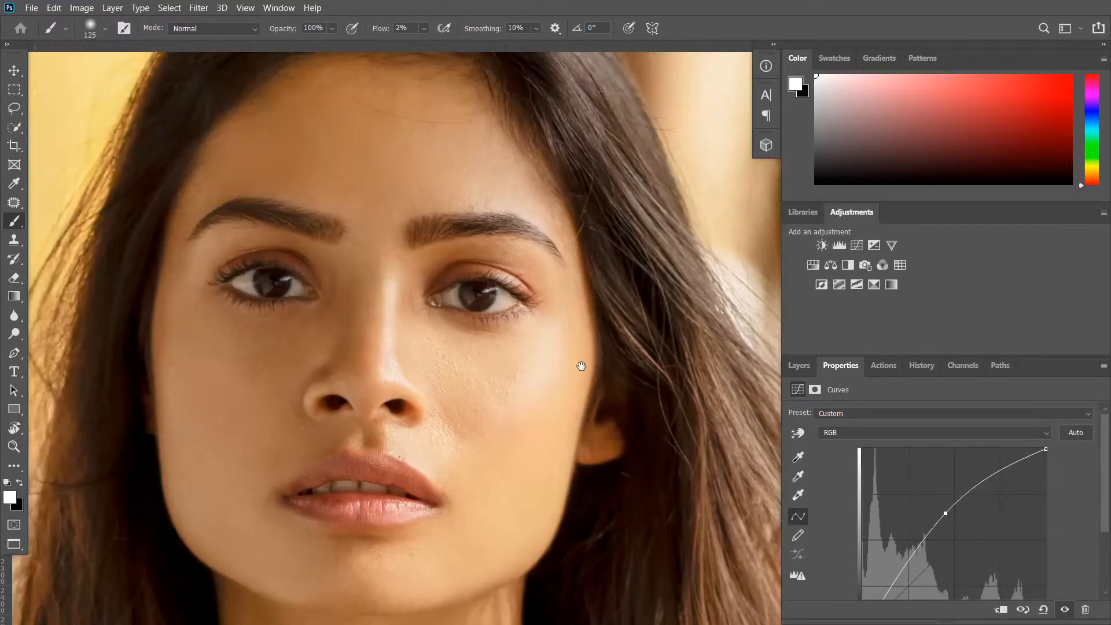
left_click(806, 373)
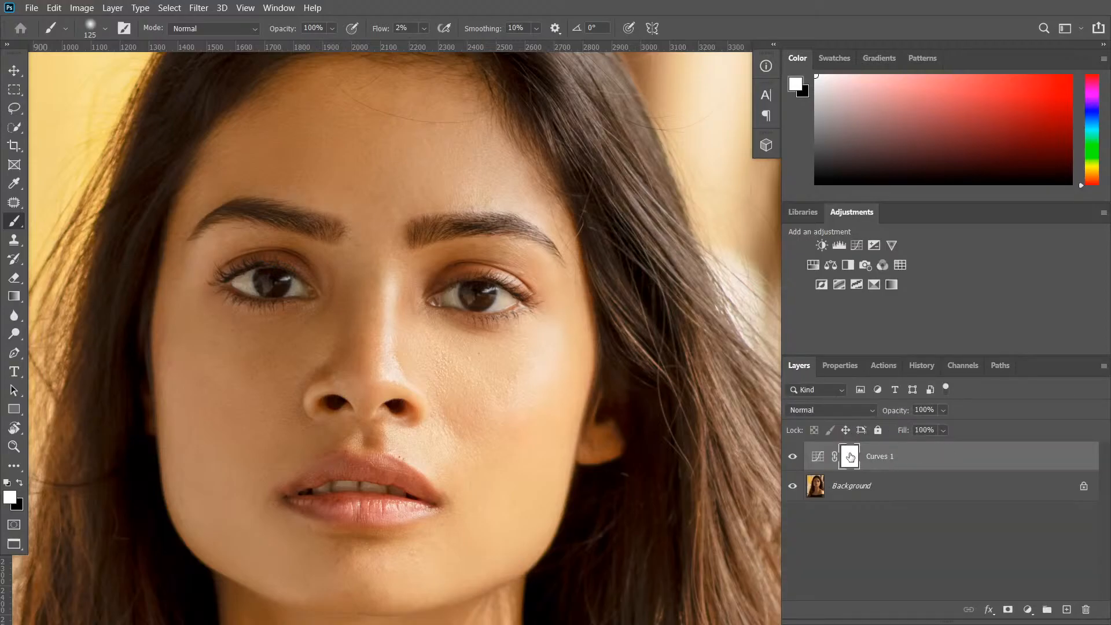
key("ctrl+i")
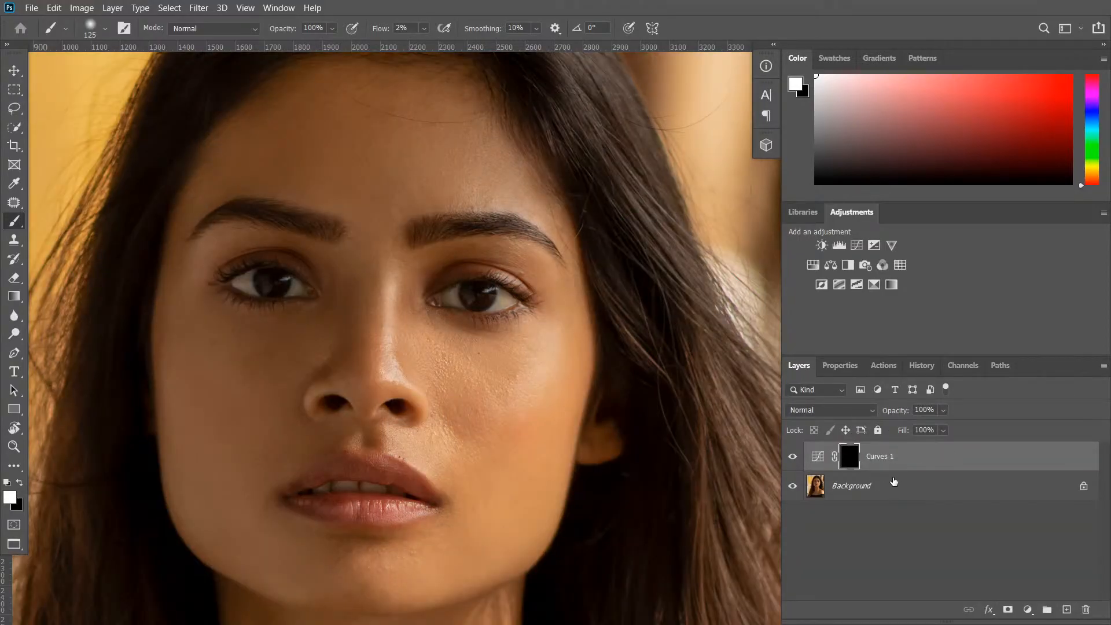
Step: Add a second Curves adjustment layer with lowered midtones to darken the portrait, and invert its mask to black
left_click(1028, 610)
left_click(1010, 434)
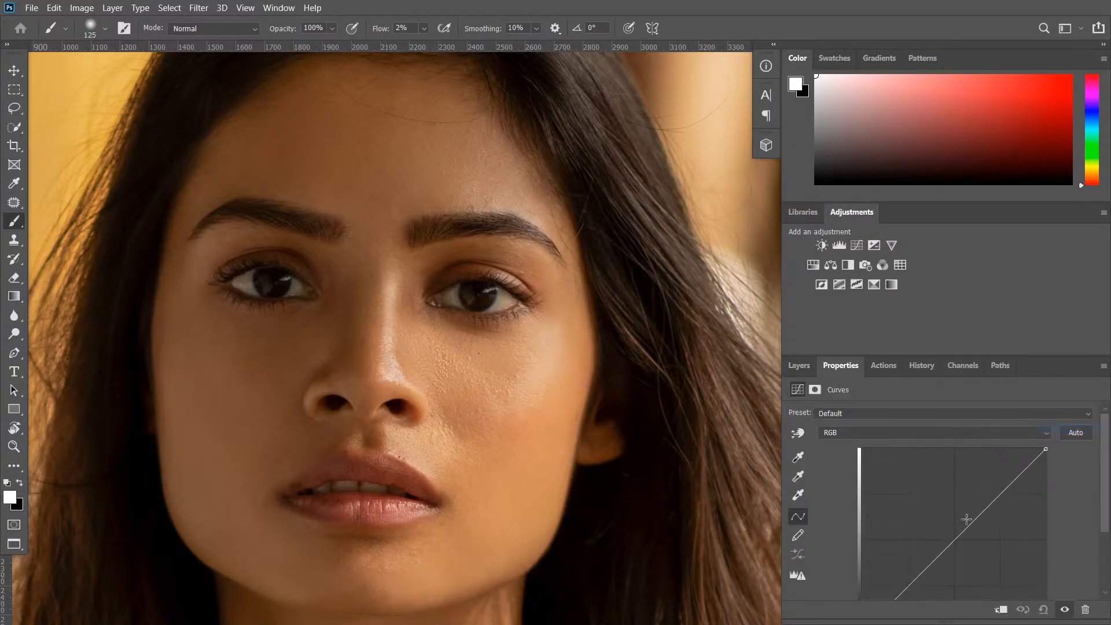
left_click_drag(958, 537, 969, 545)
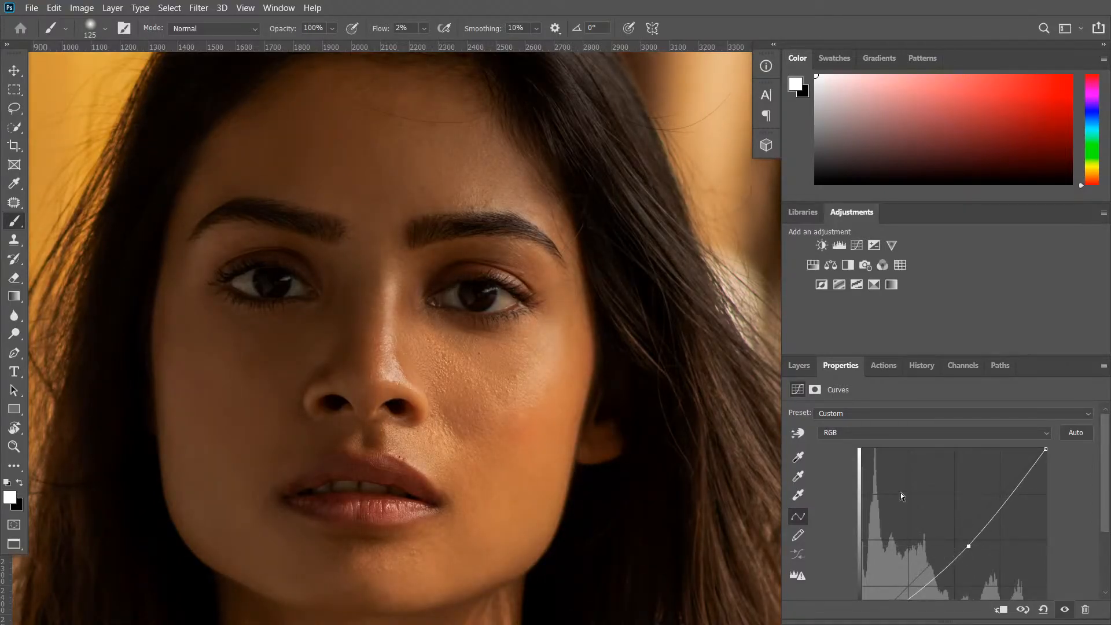
left_click(794, 365)
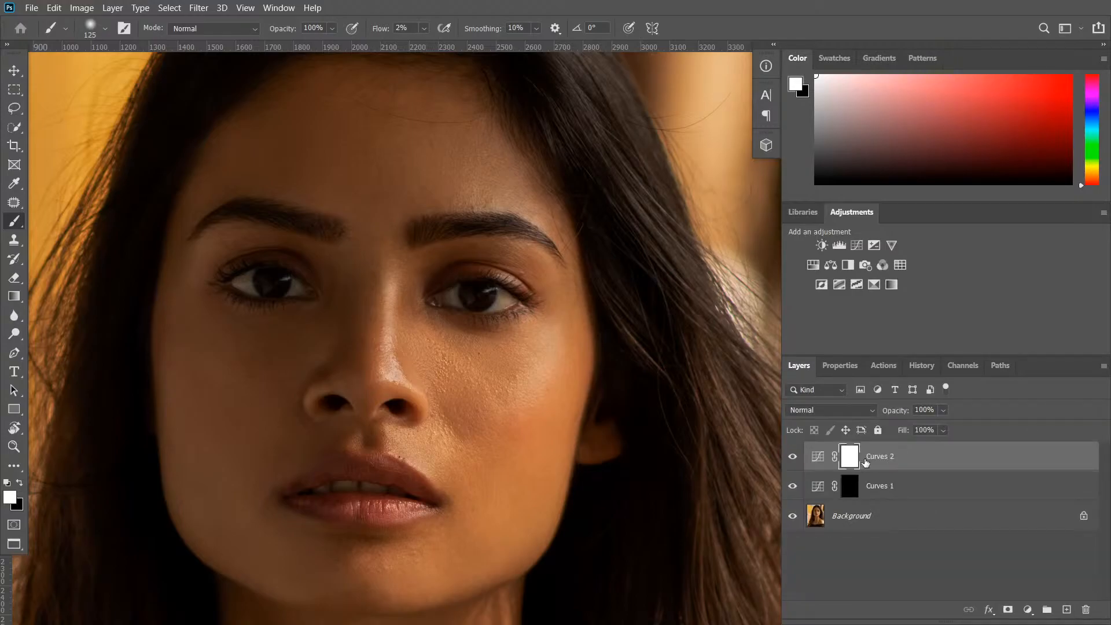
key("ctrl+i")
left_click_drag(616, 423, 615, 313)
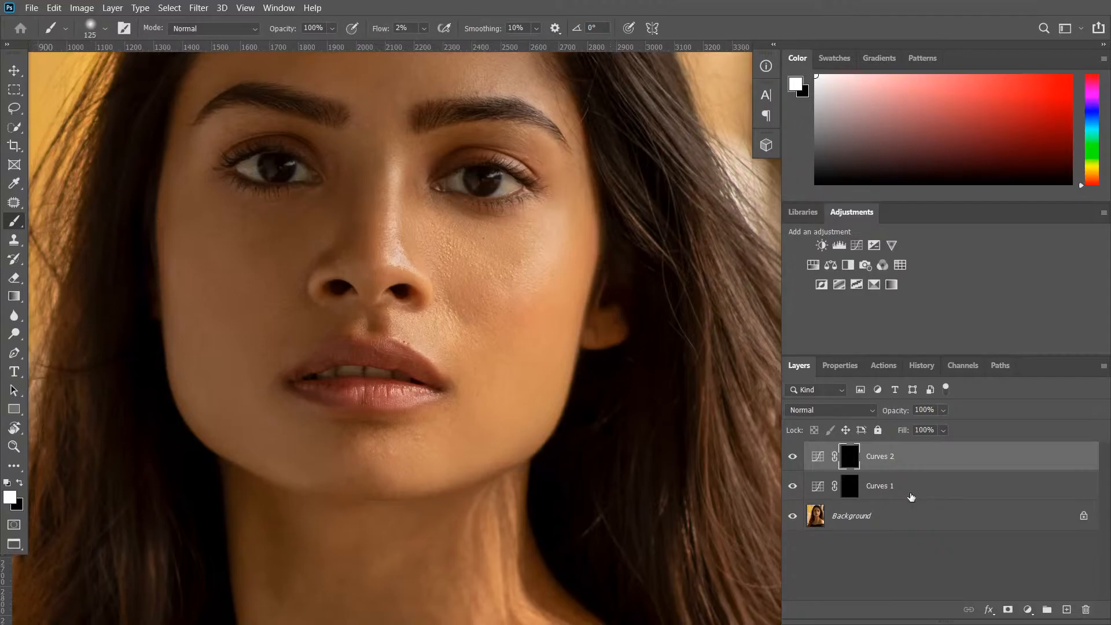
Step: Invert the mask of the brightening Curves 1 layer back to white
left_click(851, 486)
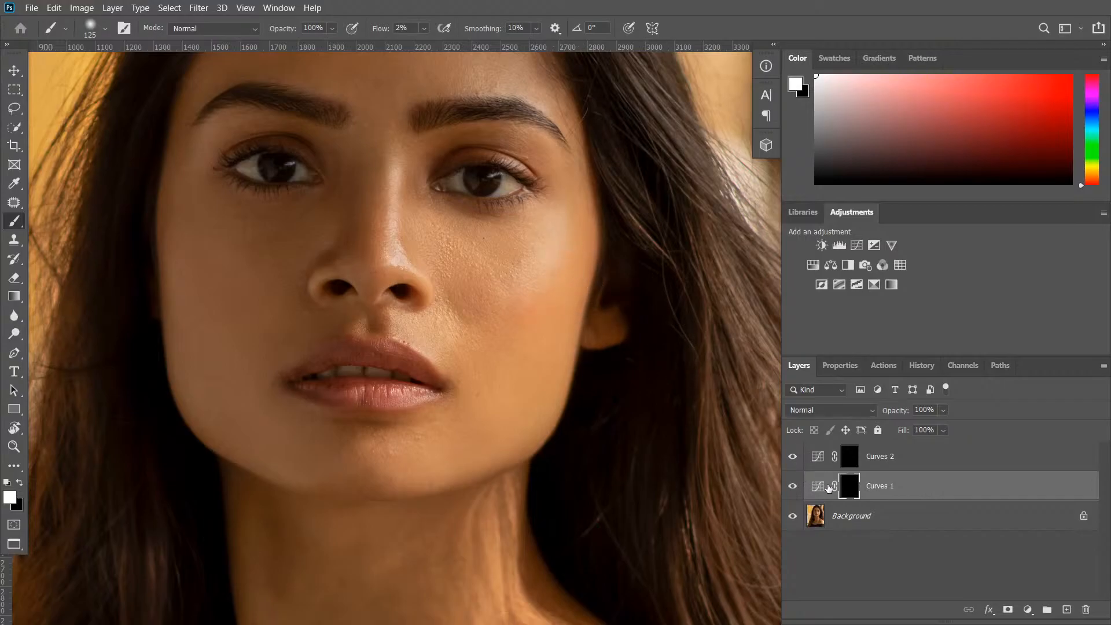
key("ctrl+i")
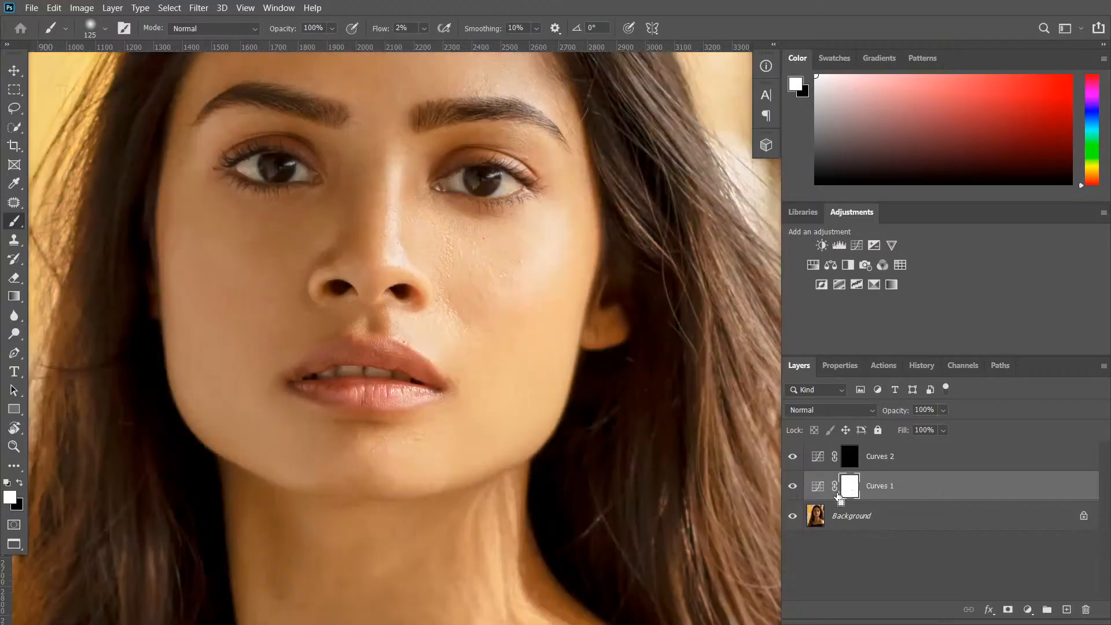
double_click(938, 489)
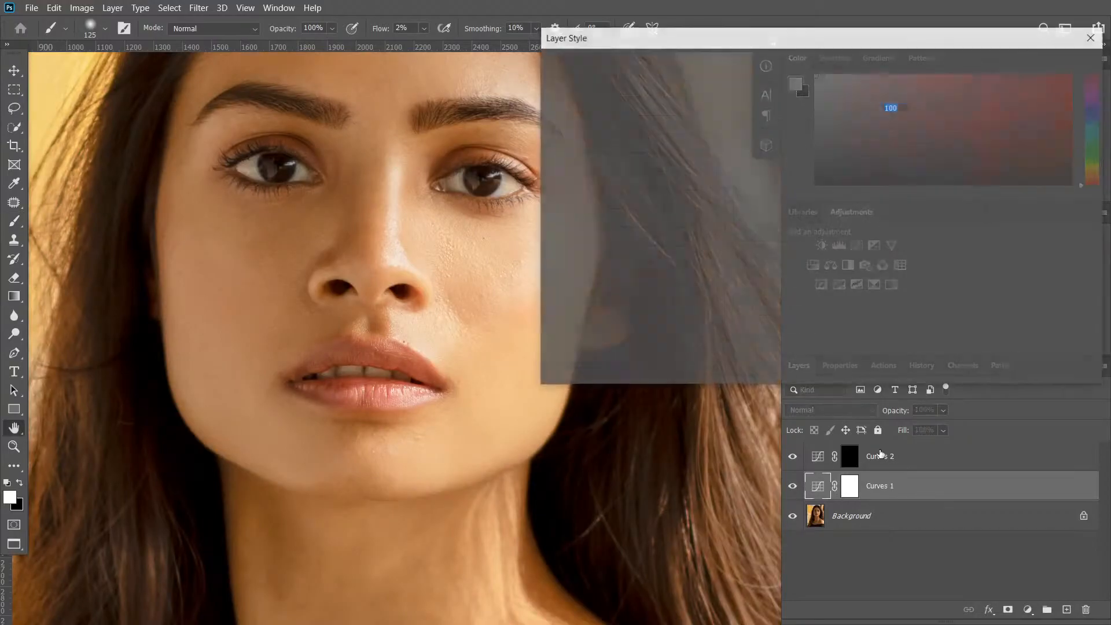
left_click_drag(744, 322, 827, 328)
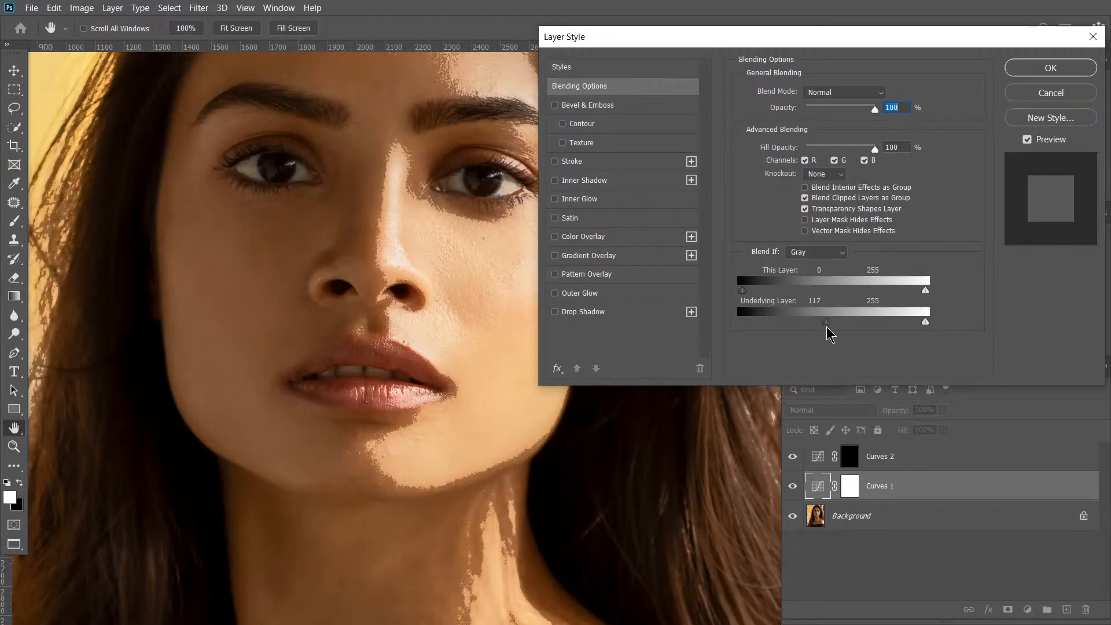
left_click_drag(849, 38, 905, 103)
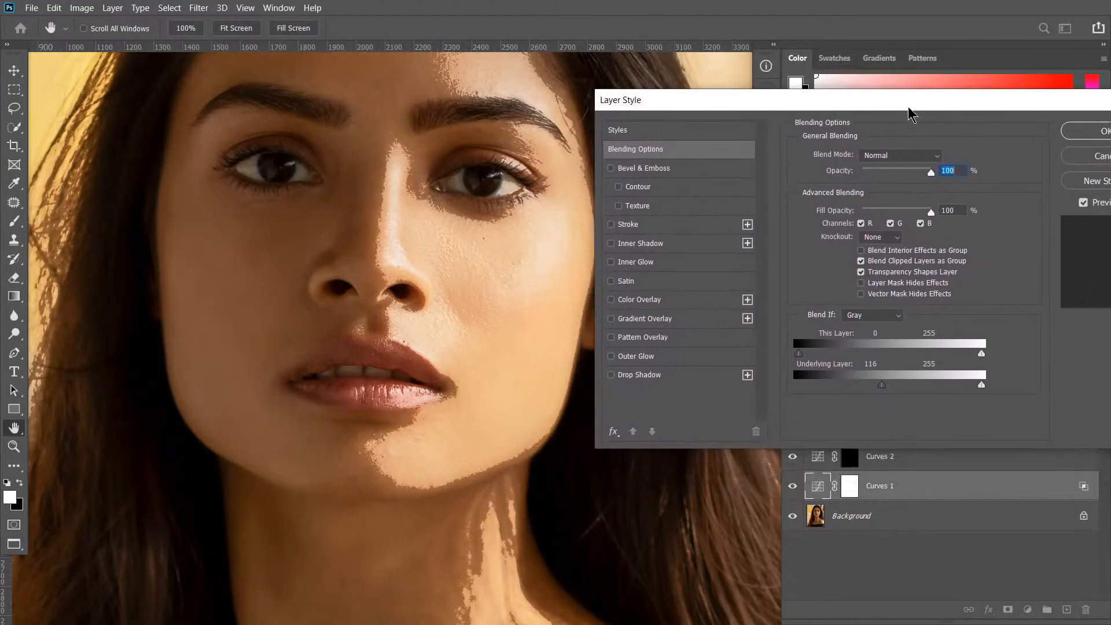
left_click(1090, 155)
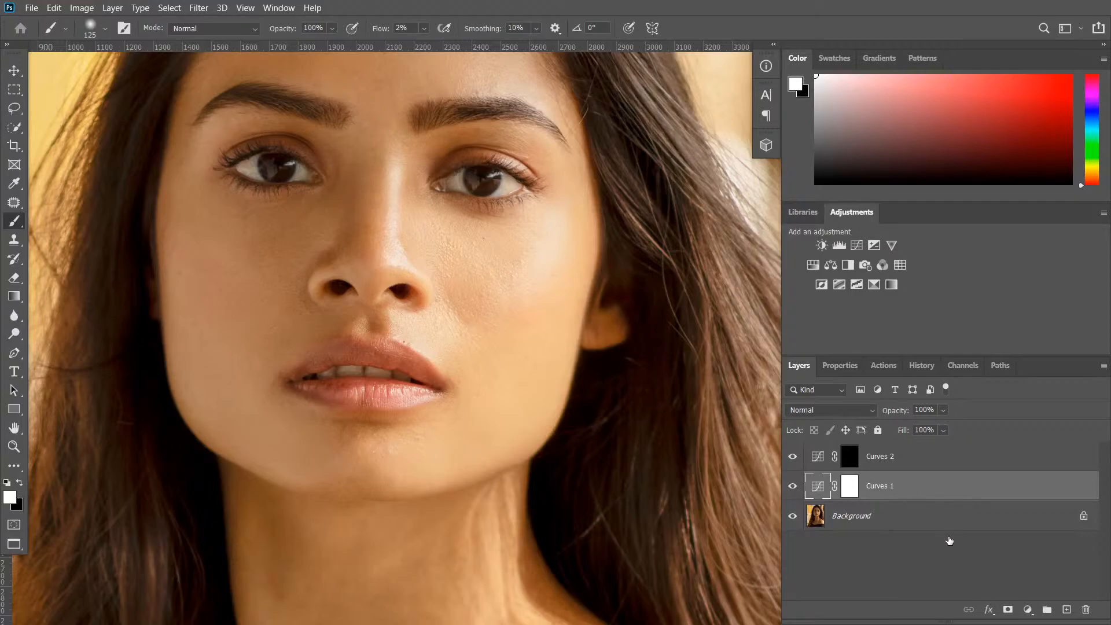
Step: In the Curves 1 blending options, split the Gray Blend If shadow threshold of the underlying layer to 95 / 255
double_click(956, 499)
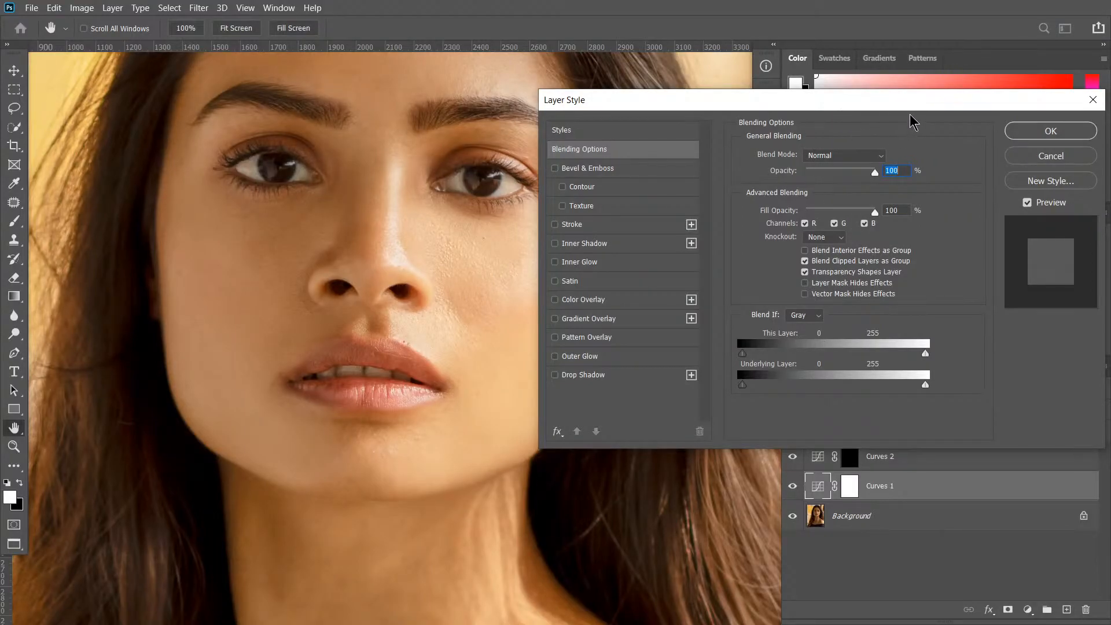
mouse_move(861, 104)
left_mouse_down()
mouse_move(885, 113)
mouse_move(878, 100)
left_mouse_up()
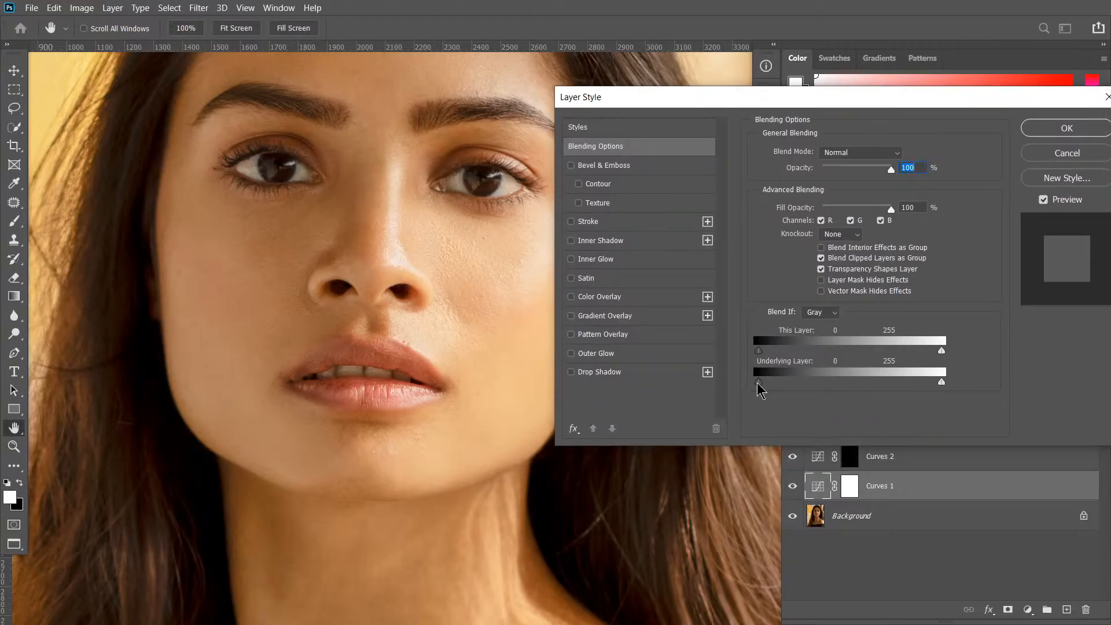
left_click_drag(760, 383, 840, 390)
key("alt")
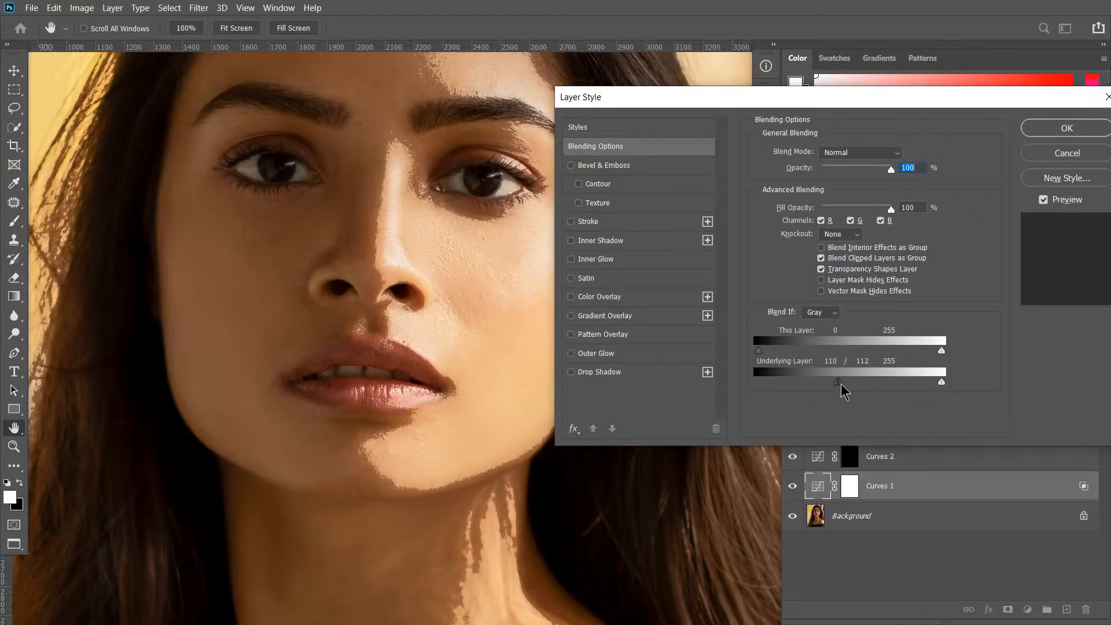
left_click_drag(845, 392, 944, 394)
key("alt")
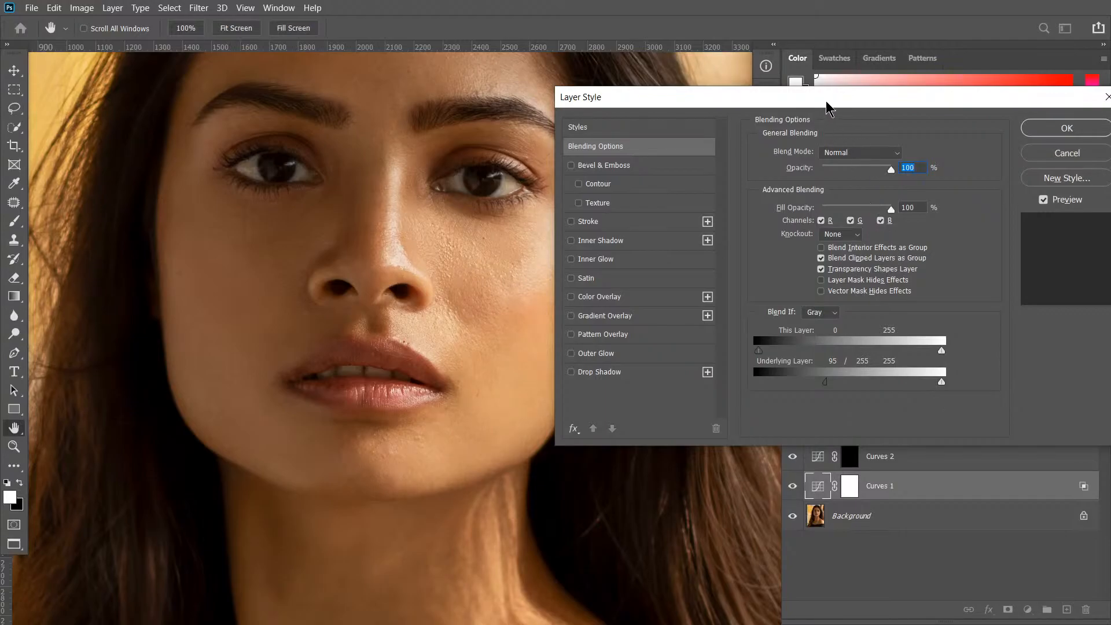
Step: Fine-tune the Curves 1 underlying-layer shadow threshold to 94 / 255 and apply the blending options
left_click_drag(855, 113, 971, 79)
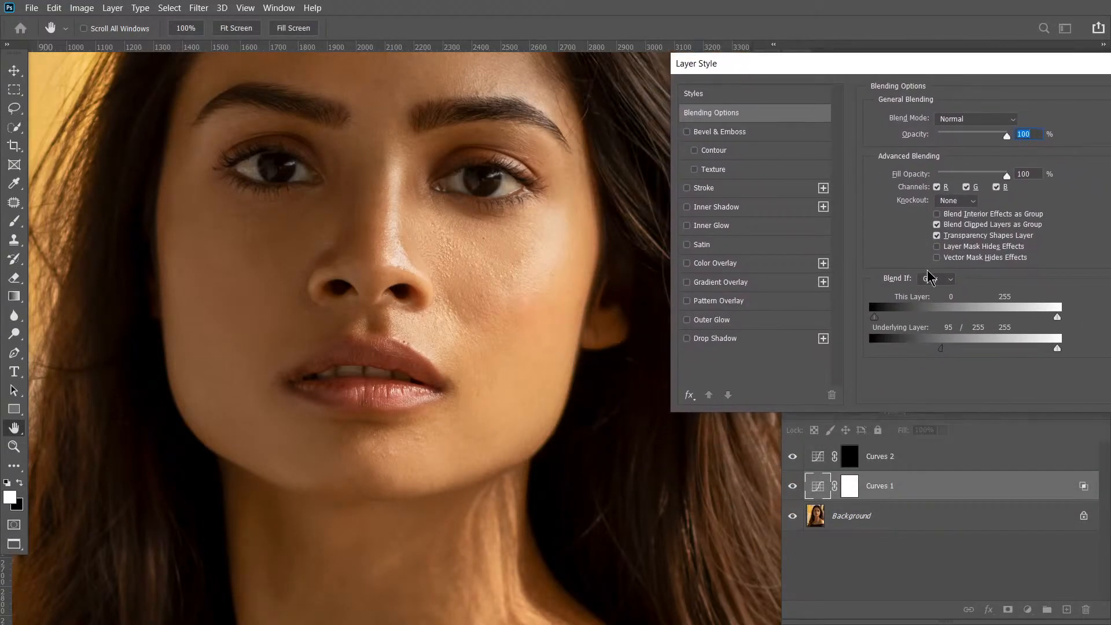
left_click_drag(942, 349, 922, 353)
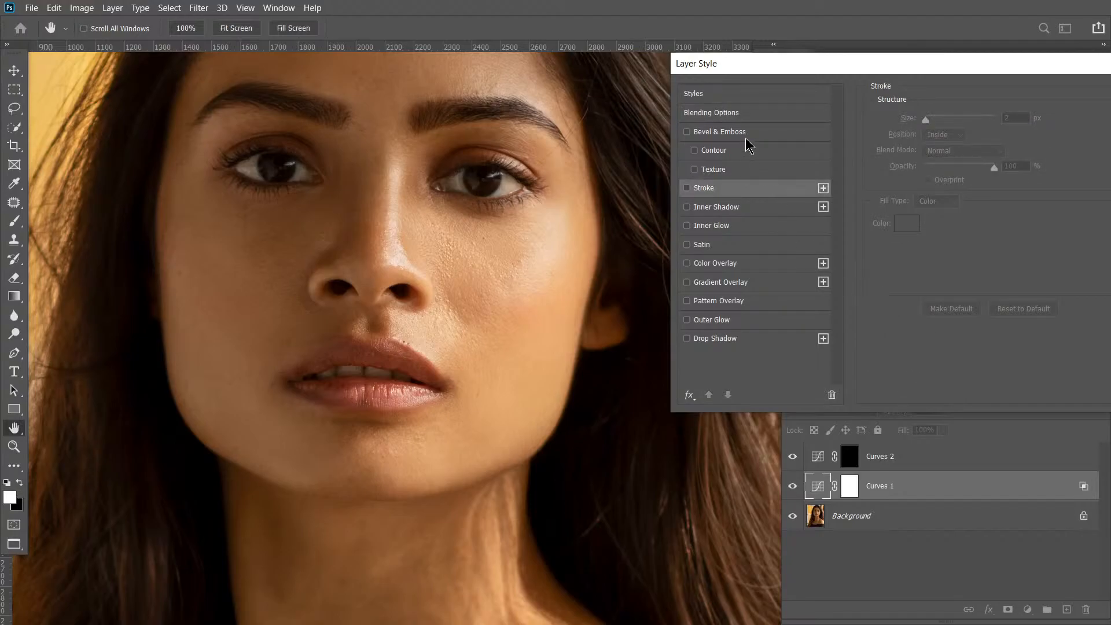
left_click(752, 114)
left_click_drag(877, 69, 811, 74)
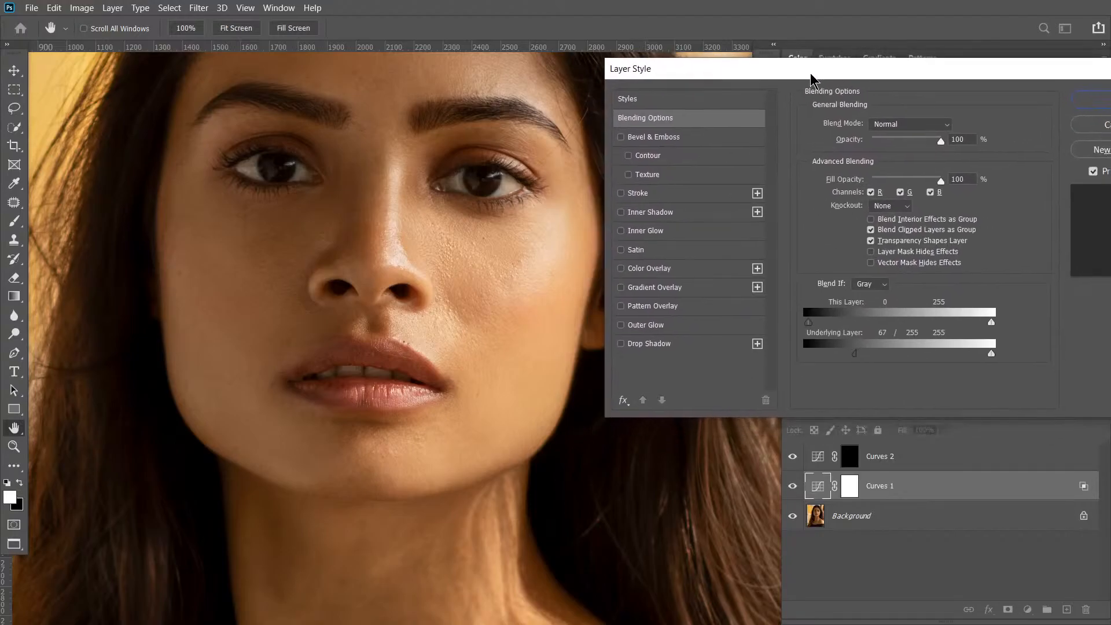
mouse_move(859, 355)
left_mouse_down()
mouse_move(886, 362)
mouse_move(862, 360)
mouse_move(873, 368)
mouse_move(895, 364)
mouse_move(862, 370)
left_mouse_up()
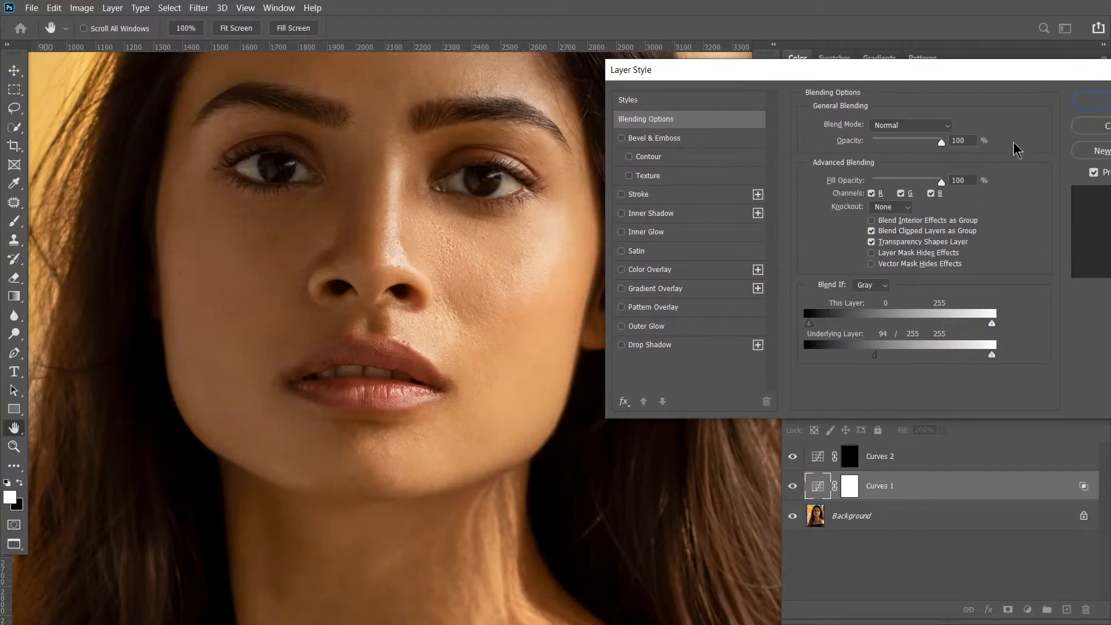
left_click(1089, 103)
Step: Compare the whole portrait with and without Curves 1, and invert the layer's mask to black
key("b")
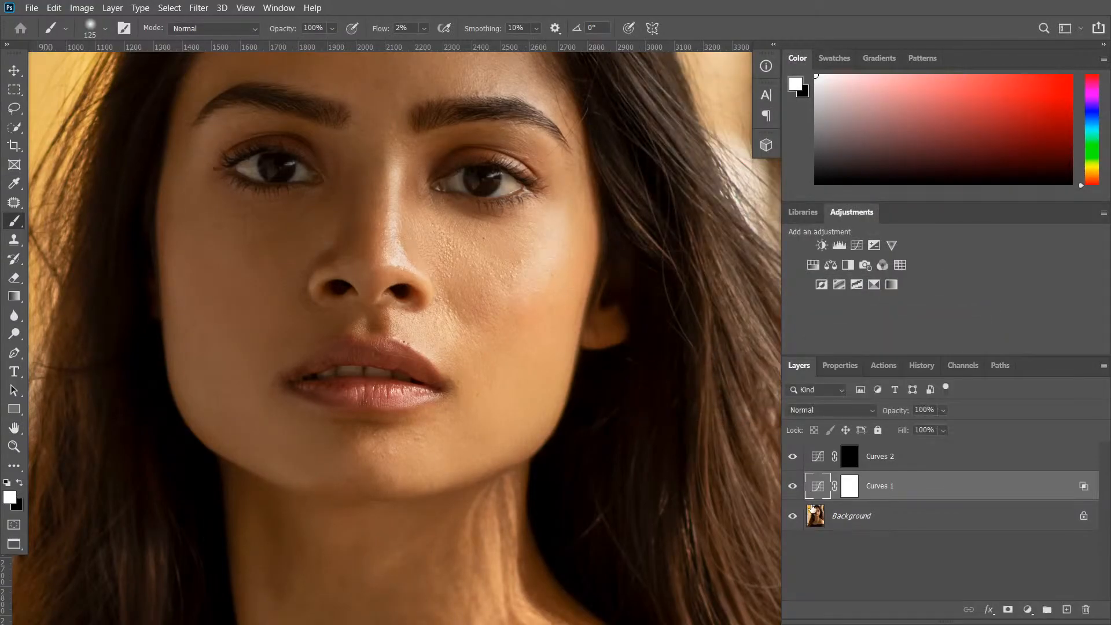
left_click(794, 488)
key("ctrl+0")
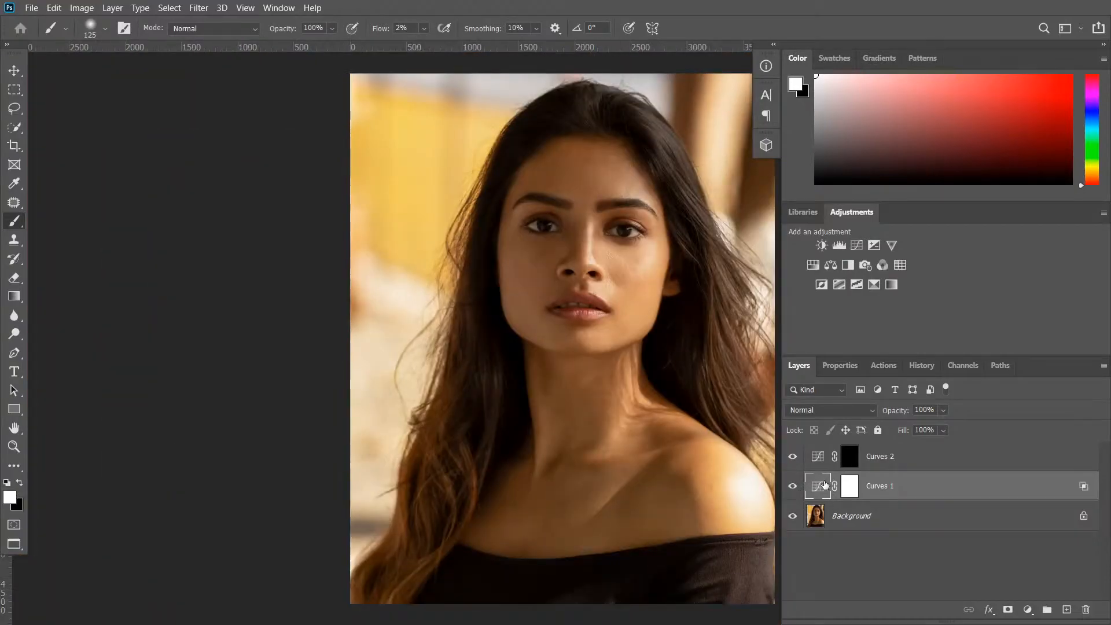
left_click(794, 487)
left_click(795, 488)
left_click(797, 491)
key("ctrl+i")
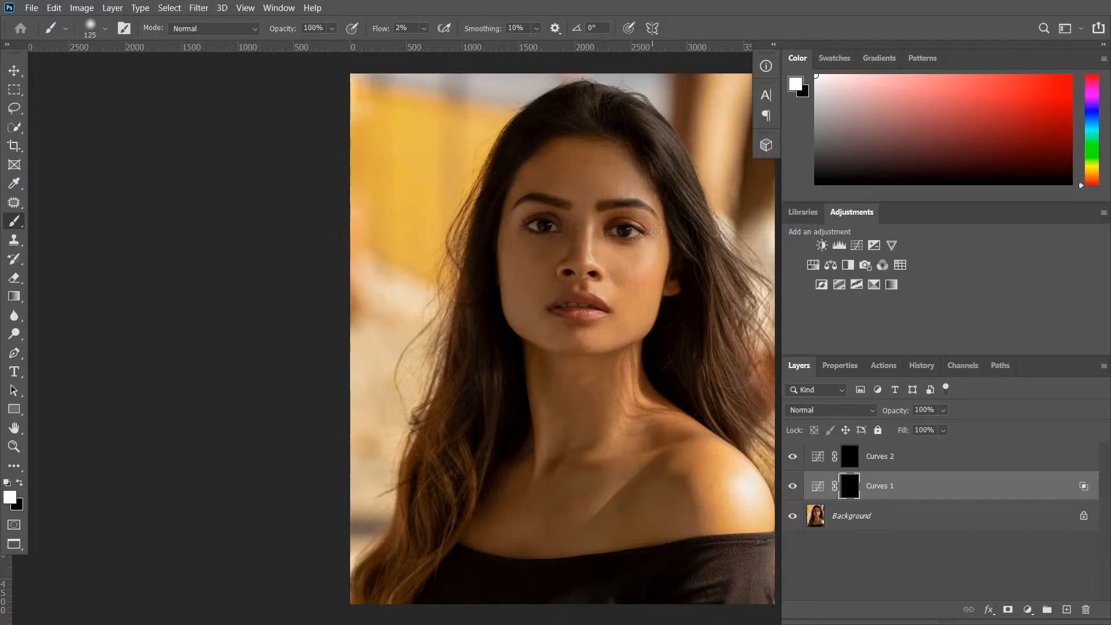
Step: Paint white on the Curves 1 mask at 2% flow to brighten the highlight on the cheek below the eye
key("ctrl+plus")
key("ctrl+plus")
key("ctrl+plus")
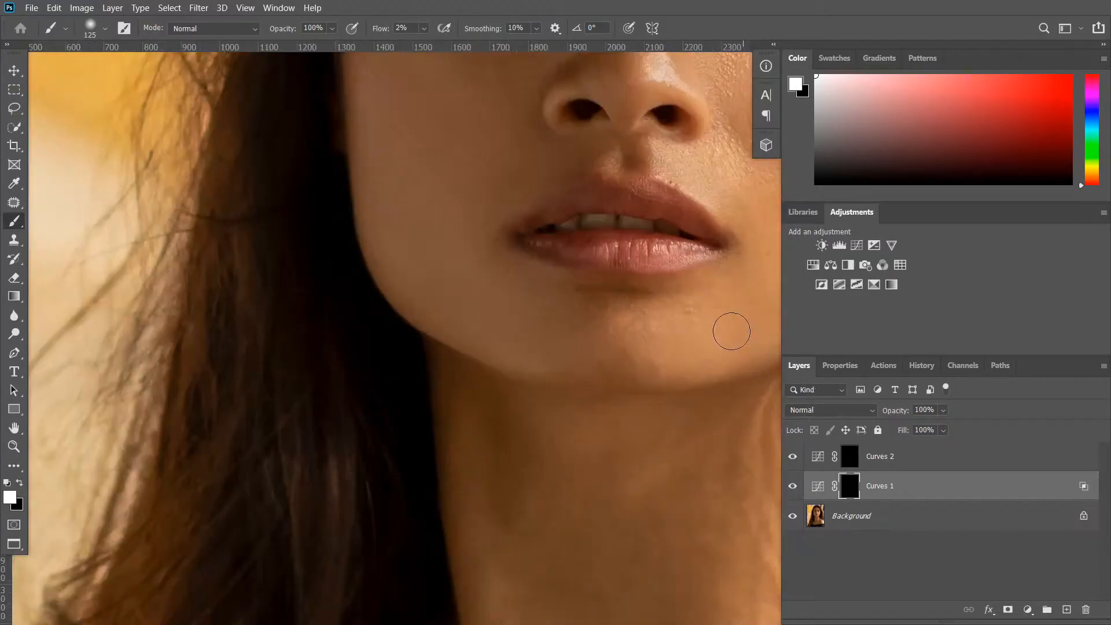
left_click_drag(672, 291, 457, 481)
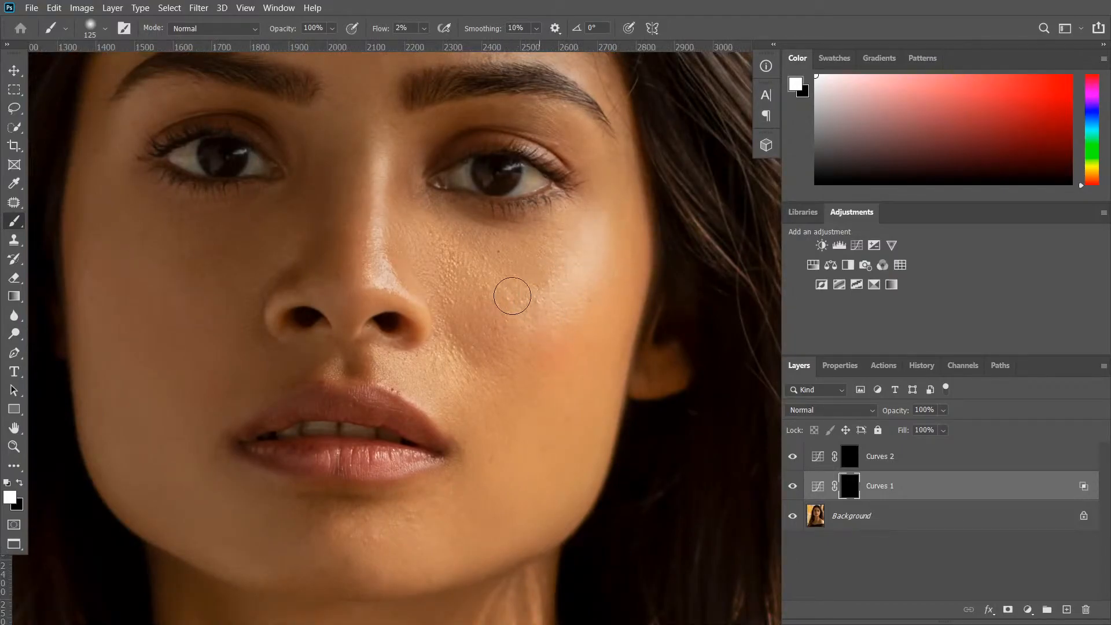
mouse_move(564, 298)
left_mouse_down()
mouse_move(582, 266)
mouse_move(514, 300)
mouse_move(582, 241)
mouse_move(577, 276)
mouse_move(523, 293)
mouse_move(600, 222)
mouse_move(508, 323)
mouse_move(561, 273)
mouse_move(548, 285)
left_mouse_up()
left_click(794, 489)
key("ctrl+0")
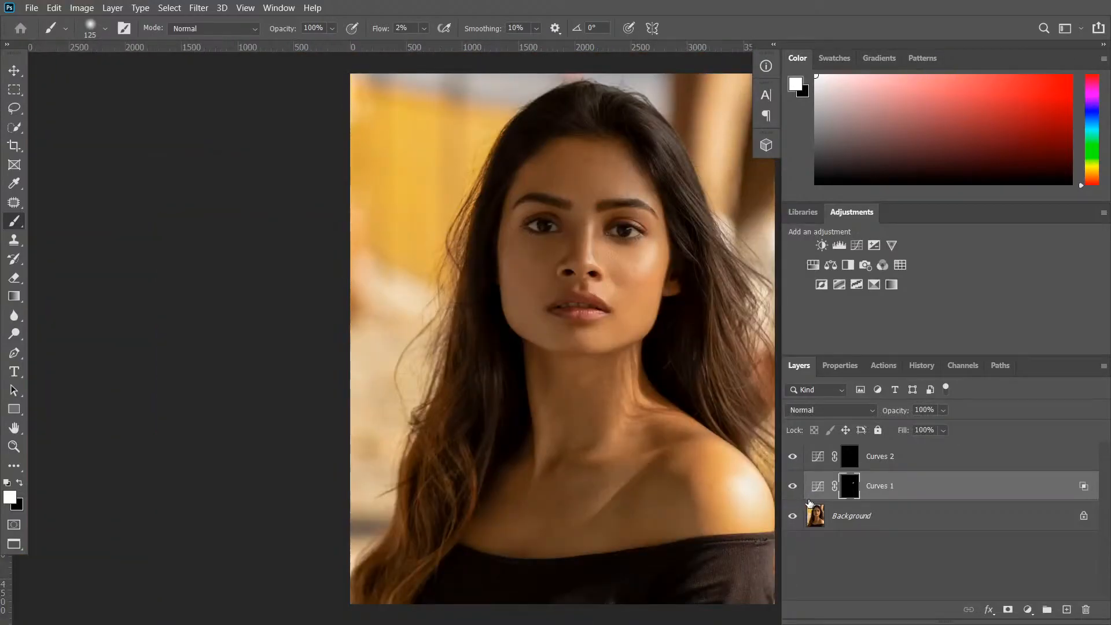
Step: Set the Curves 1 underlying-layer Blend If shadow threshold to 51 / 255 to widen the brightened range
key("ctrl+minus")
key("ctrl+plus")
key("ctrl+plus")
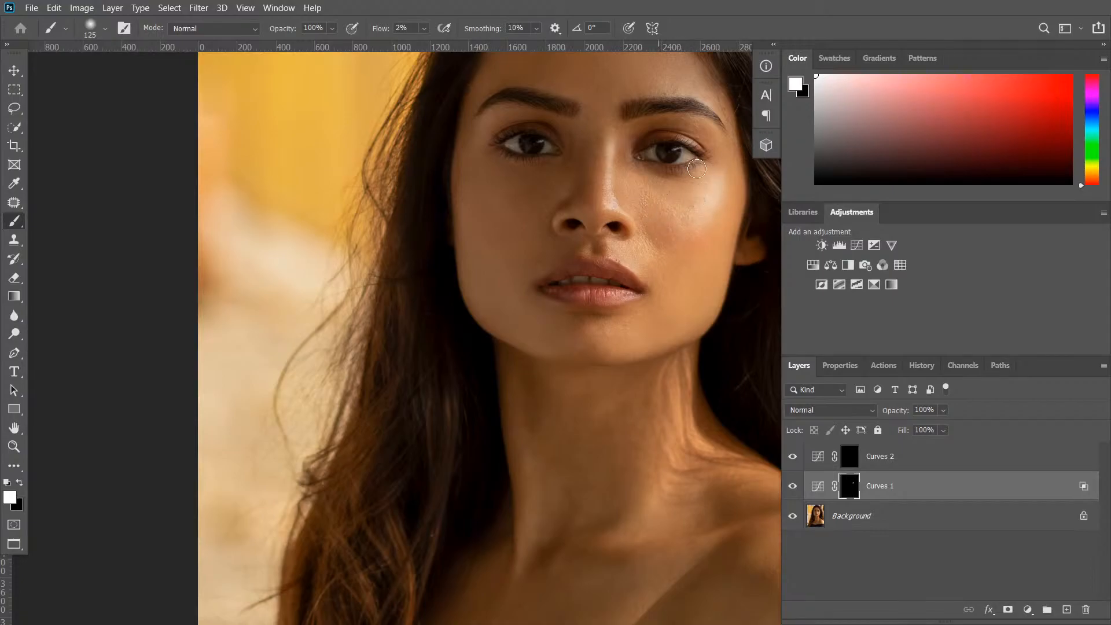
left_click(819, 491)
double_click(944, 493)
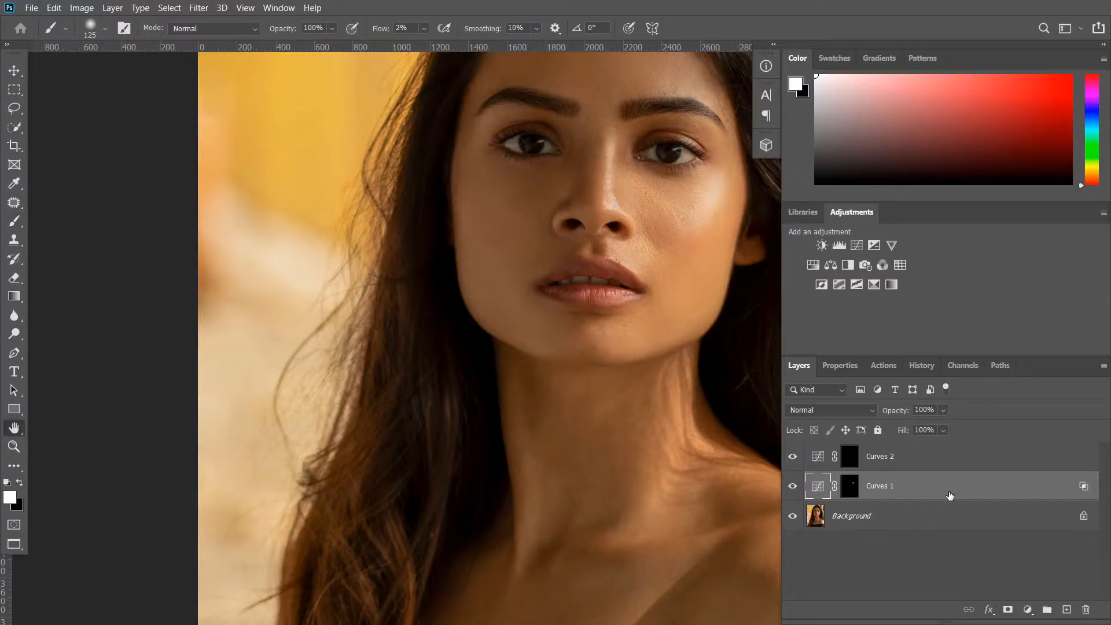
left_click_drag(828, 79, 823, 321)
left_click_drag(806, 602, 774, 596)
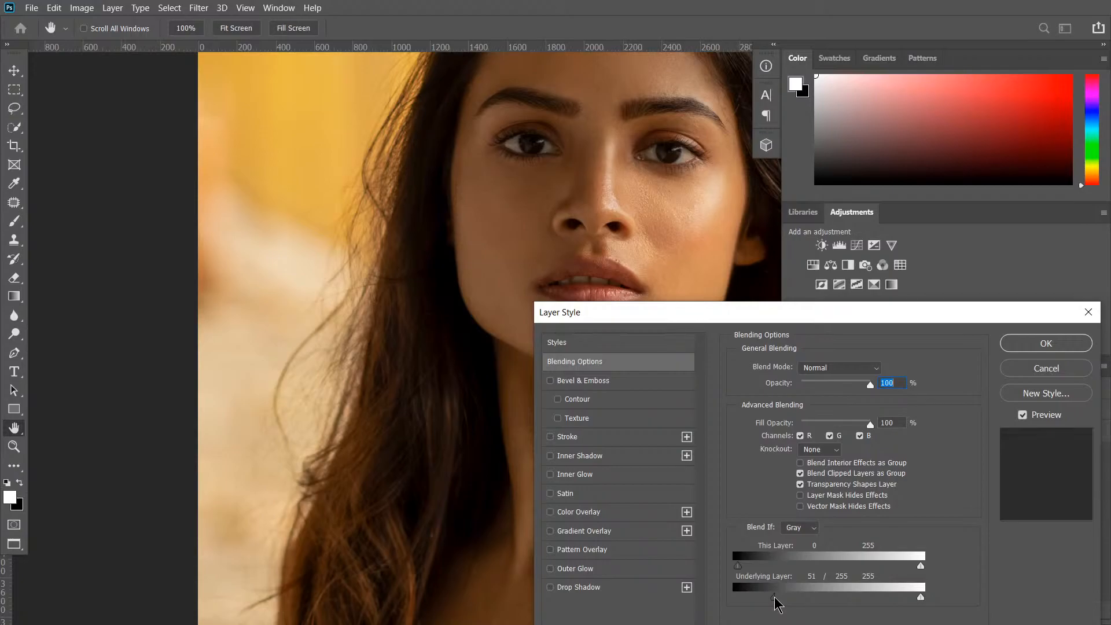
left_click(1047, 344)
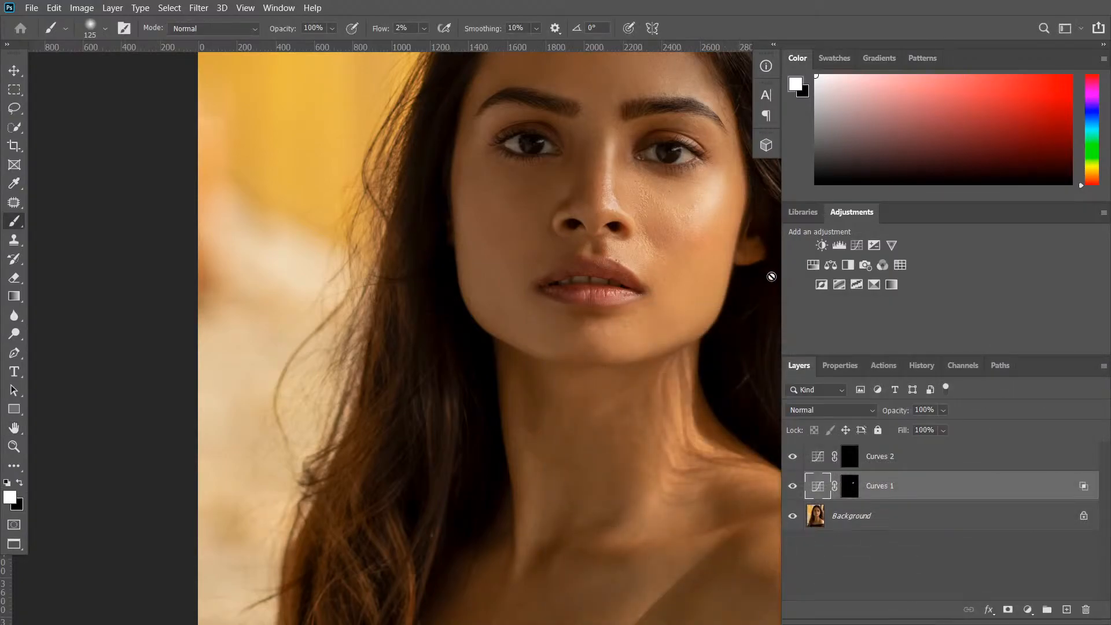
Step: Paint white on the Curves 1 mask along the nose bridge and, with the brush enlarged to 175, over the lit cheek
left_click_drag(725, 249, 713, 333)
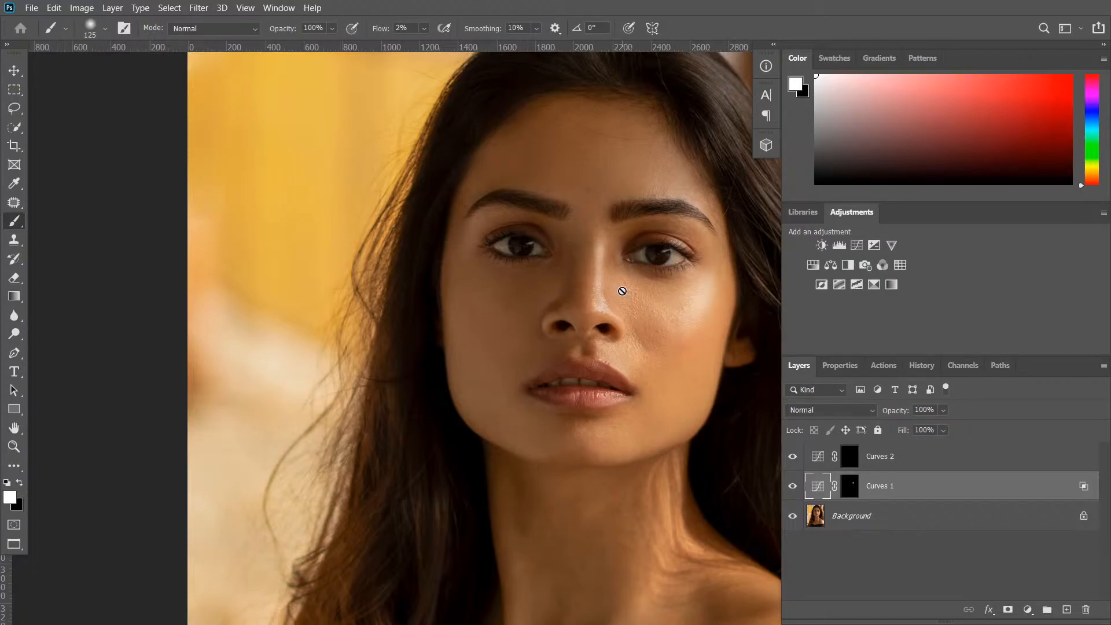
left_click(856, 491)
left_click_drag(599, 267, 603, 250)
key("bracketright")
key("bracketright")
mouse_move(686, 308)
left_mouse_down()
mouse_move(662, 310)
mouse_move(702, 280)
mouse_move(697, 308)
mouse_move(716, 285)
mouse_move(714, 312)
mouse_move(728, 262)
mouse_move(706, 278)
mouse_move(645, 285)
mouse_move(637, 377)
mouse_move(617, 351)
mouse_move(632, 363)
mouse_move(615, 362)
mouse_move(643, 367)
mouse_move(631, 362)
mouse_move(655, 399)
mouse_move(643, 349)
mouse_move(771, 287)
left_mouse_up()
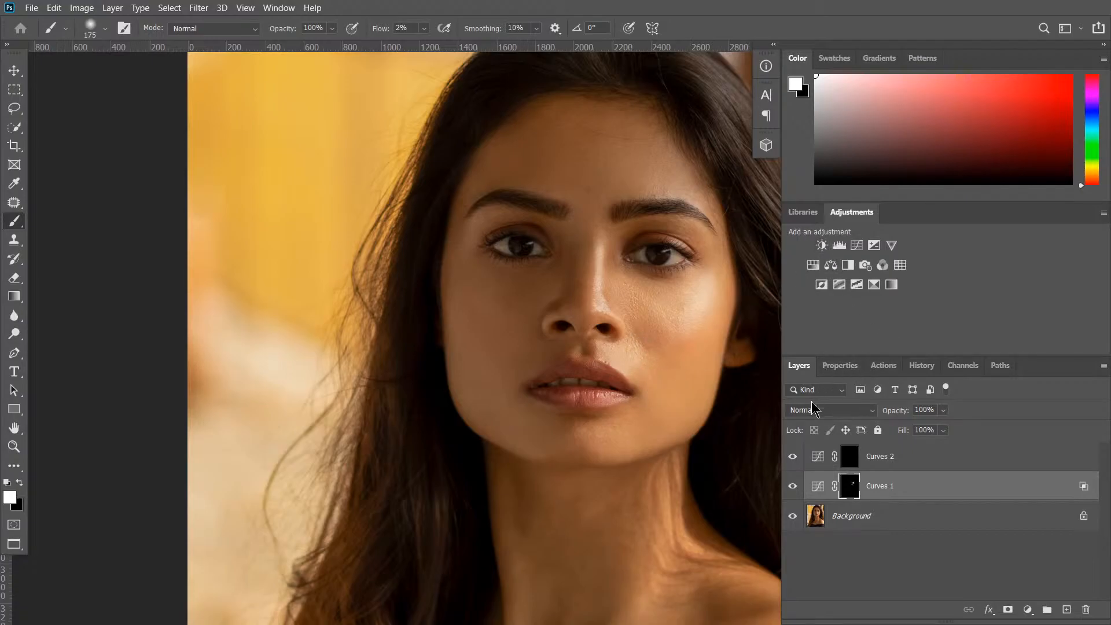
left_click_drag(670, 429, 660, 365)
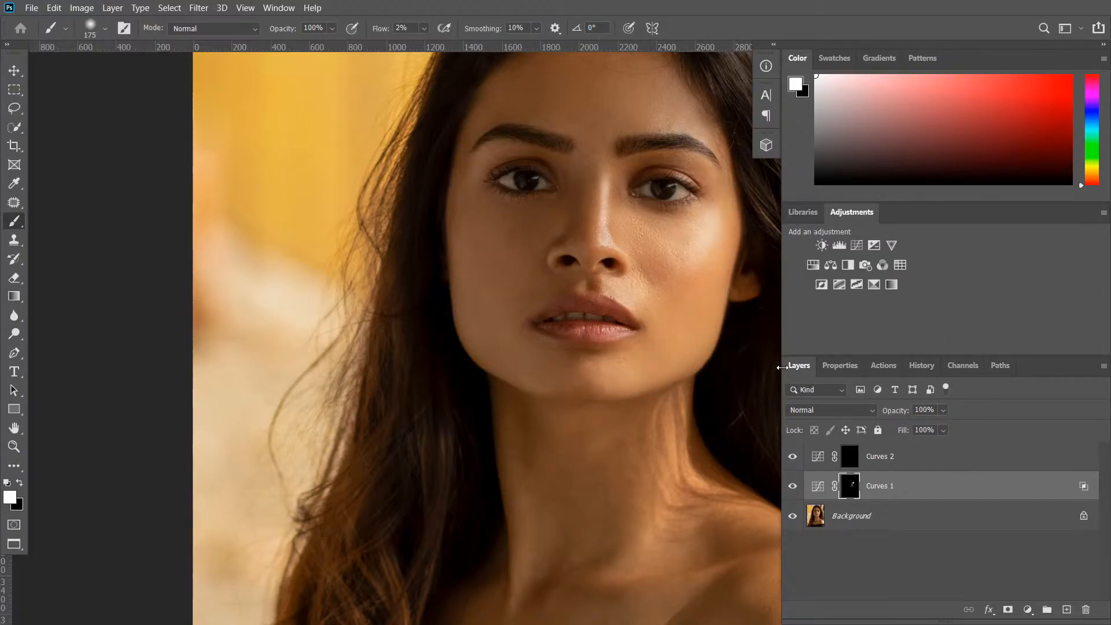
Step: Hide and show the Curves 1 layer repeatedly to compare the brightened highlights, and view the whole portrait
left_click(794, 487)
left_click(793, 487)
left_click(794, 487)
left_click(794, 487)
left_click(794, 487)
left_click(794, 487)
left_click(794, 491)
left_click(793, 490)
left_click(792, 490)
left_click(793, 491)
key("ctrl+minus")
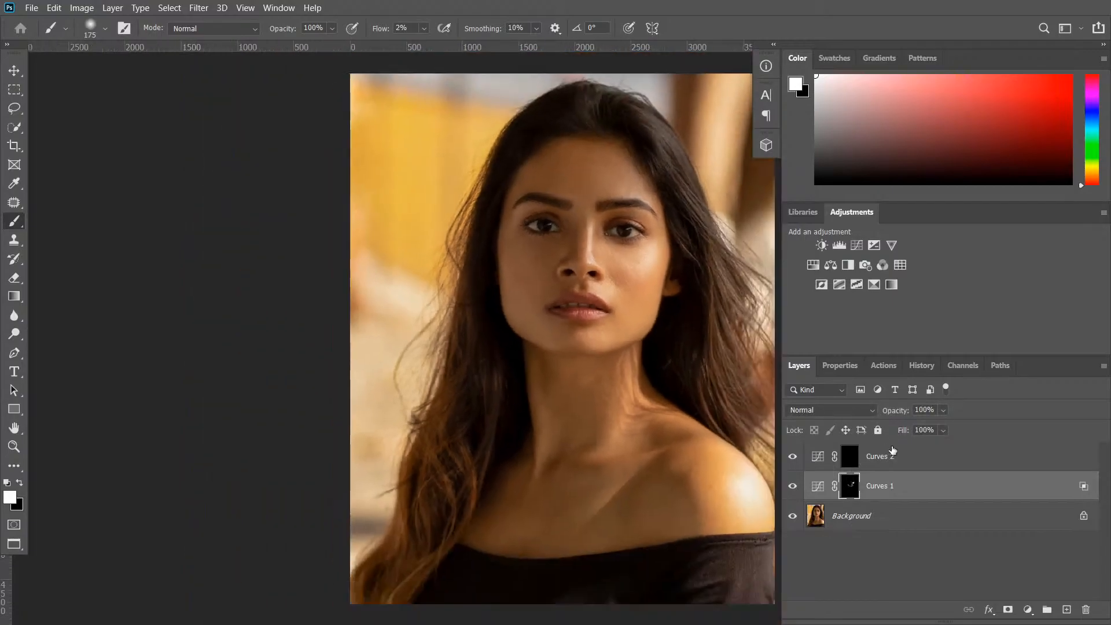
scroll(579, 355, "right", 5)
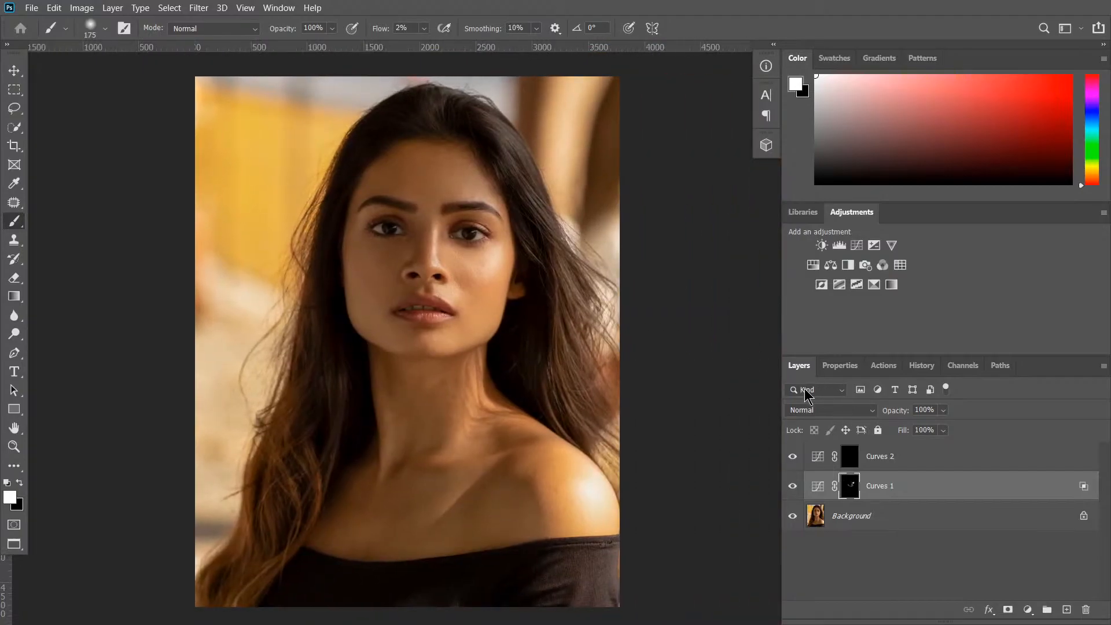
left_click(853, 467)
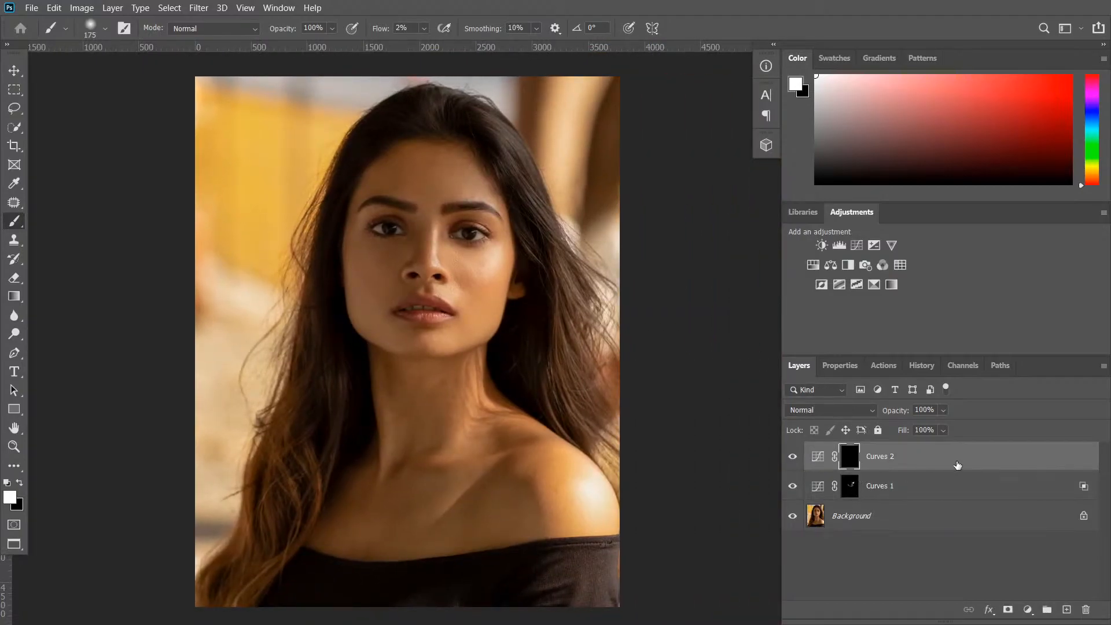
key("ctrl+2")
double_click(958, 459)
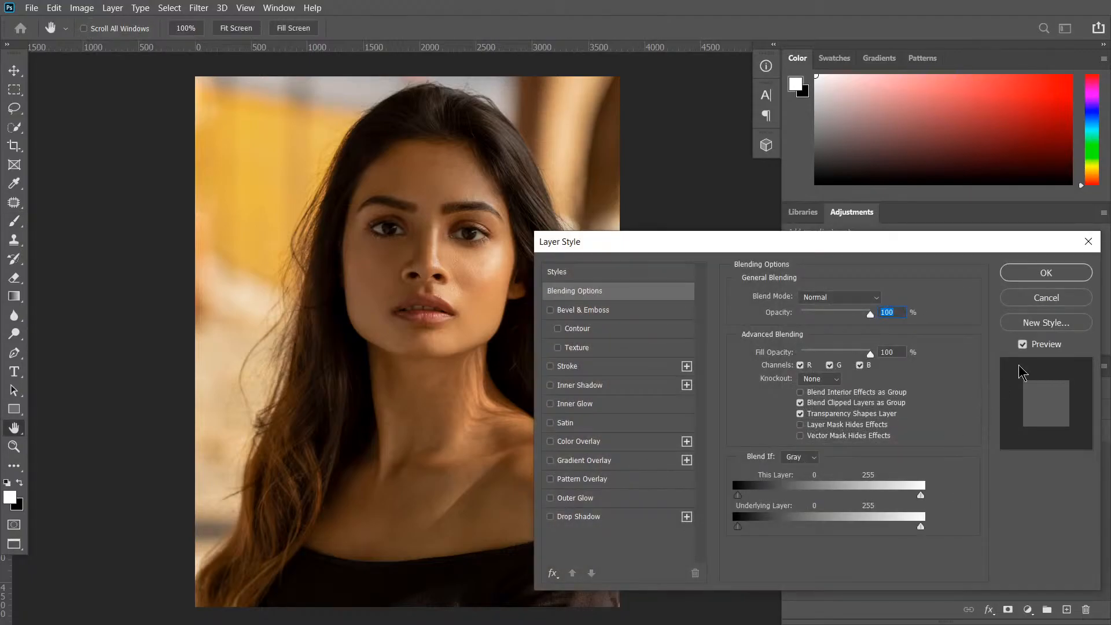
left_click(1048, 299)
Step: Invert the mask of the darkening Curves 2 layer to white
left_click(857, 459)
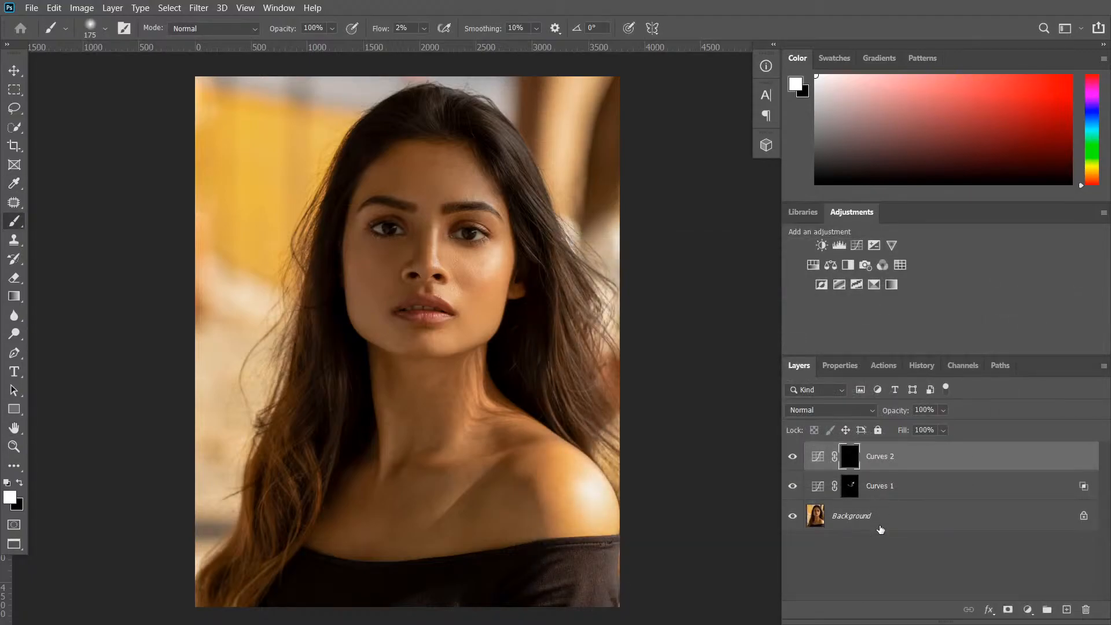
key("ctrl+i")
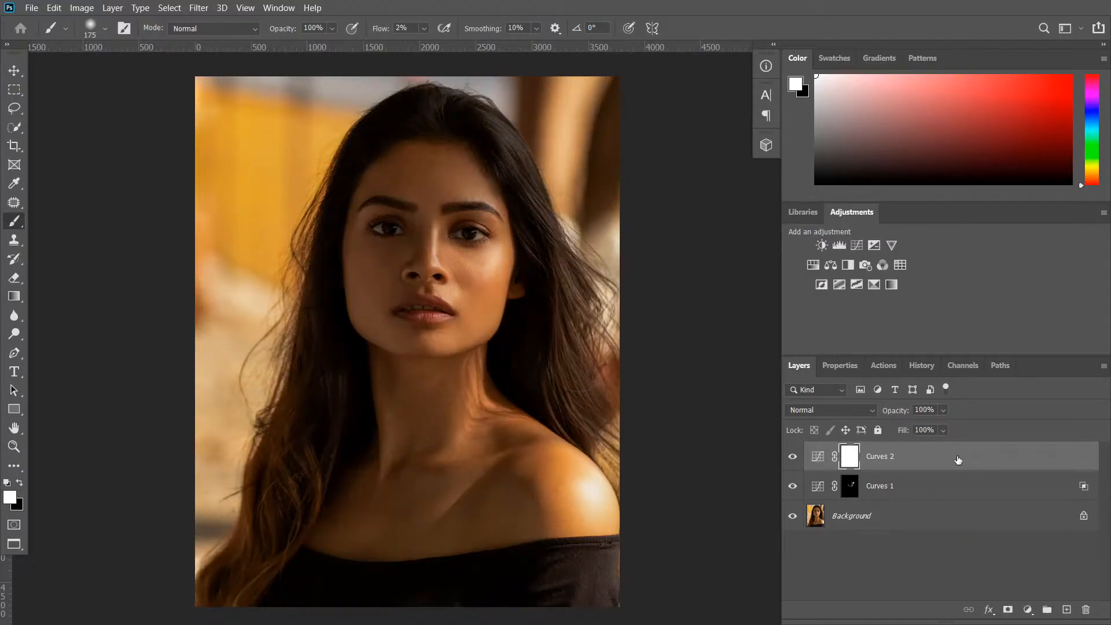
key("ctrl+2")
Step: Limit Curves 2 to the shadows by splitting the underlying layer's Blend If highlight threshold between 0 and the midtones
double_click(984, 462)
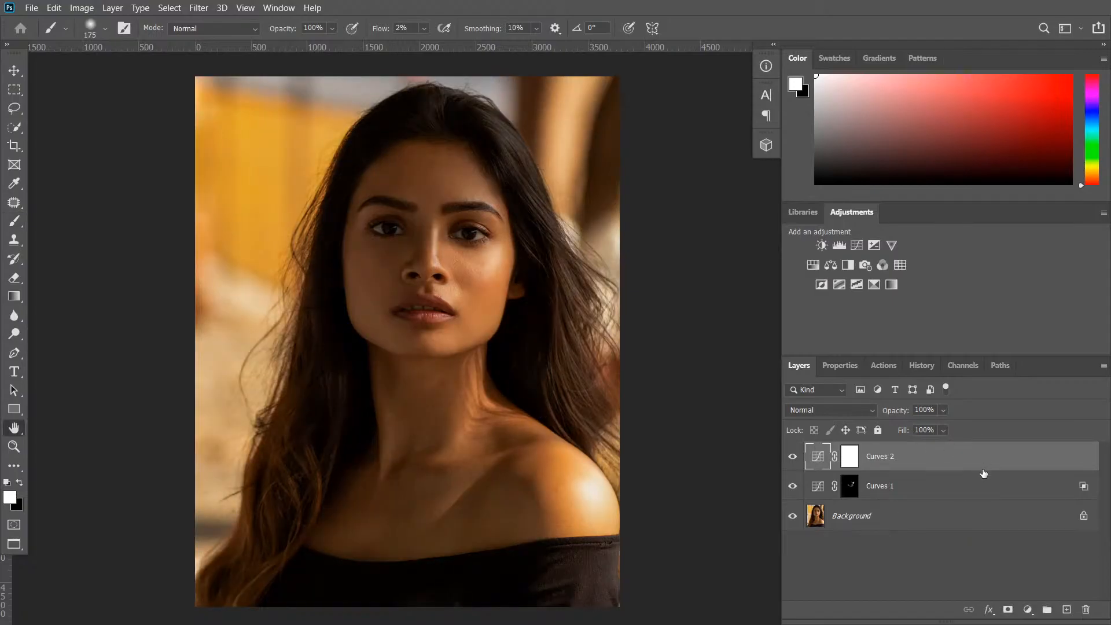
left_click_drag(921, 528, 746, 532)
key("alt")
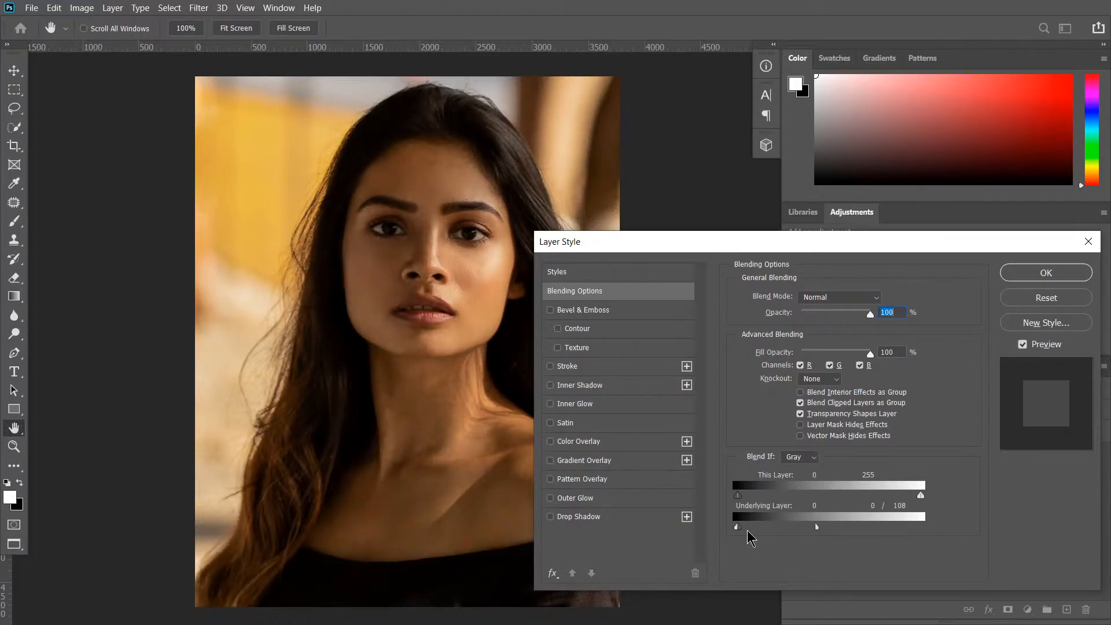
left_click_drag(817, 528, 806, 552)
left_click_drag(792, 546, 819, 549)
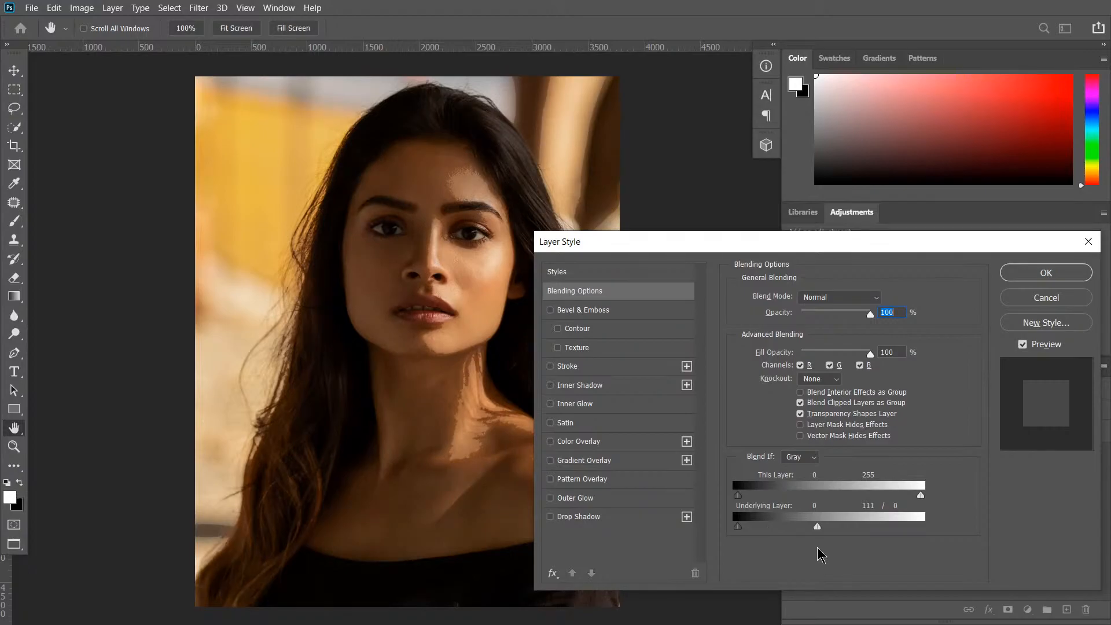
left_click_drag(822, 554, 730, 528)
key("alt")
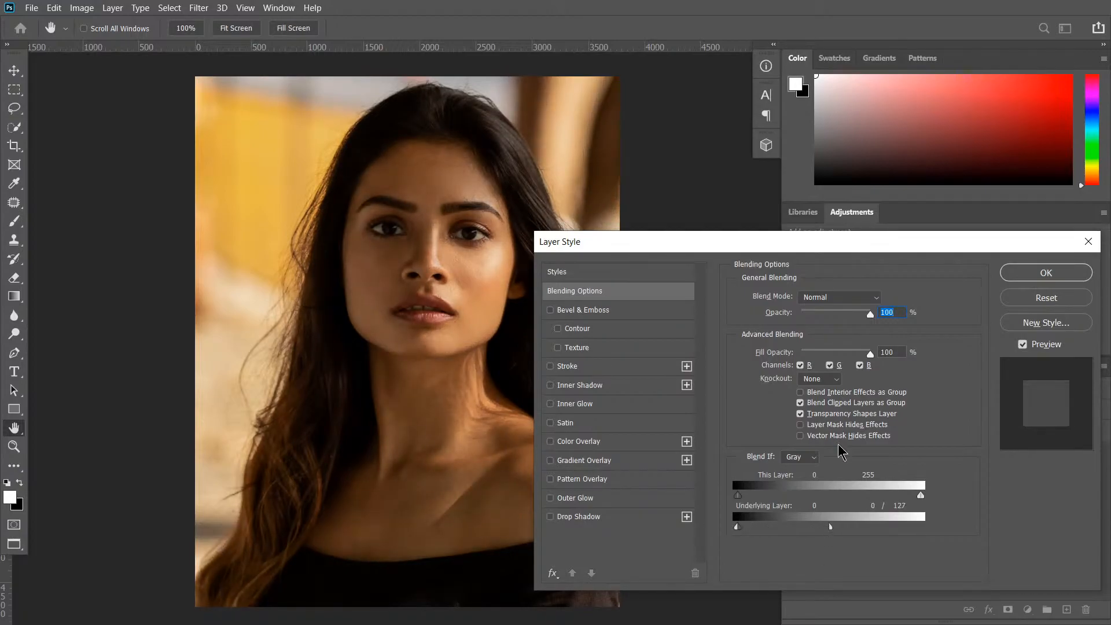
left_click_drag(835, 529, 826, 531)
mouse_move(821, 526)
left_mouse_down()
mouse_move(876, 531)
mouse_move(802, 531)
mouse_move(833, 532)
mouse_move(823, 530)
left_mouse_up()
left_click(1046, 277)
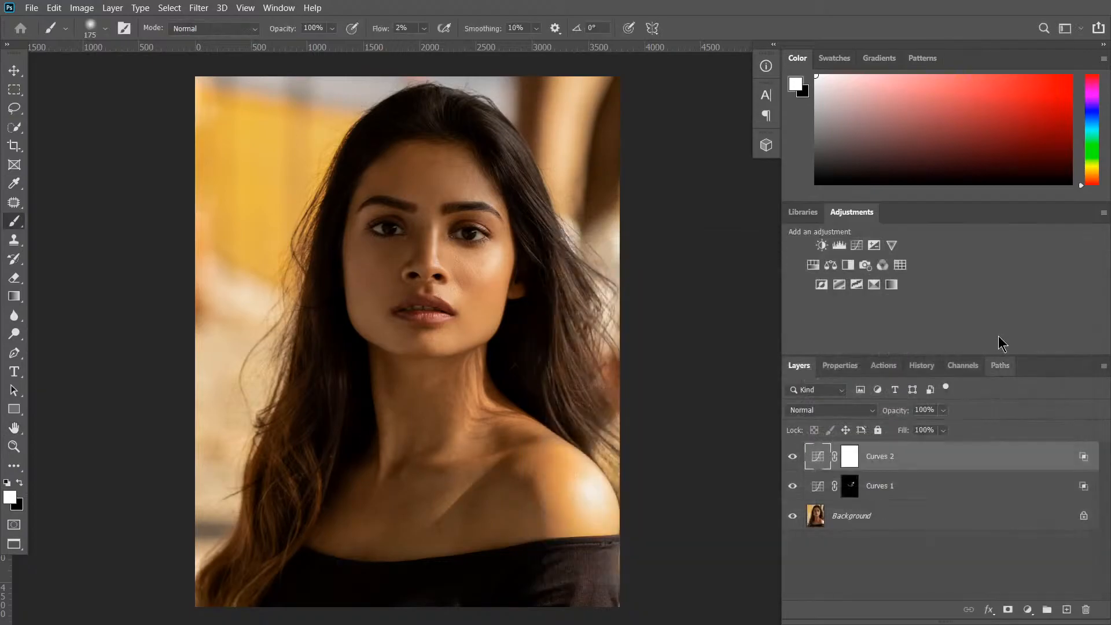
Step: Lower the Curves 2 layer's opacity to 35% and compare the portrait with the layer hidden and shown
left_click(793, 458)
left_click(793, 459)
left_click(852, 458)
left_click(943, 430)
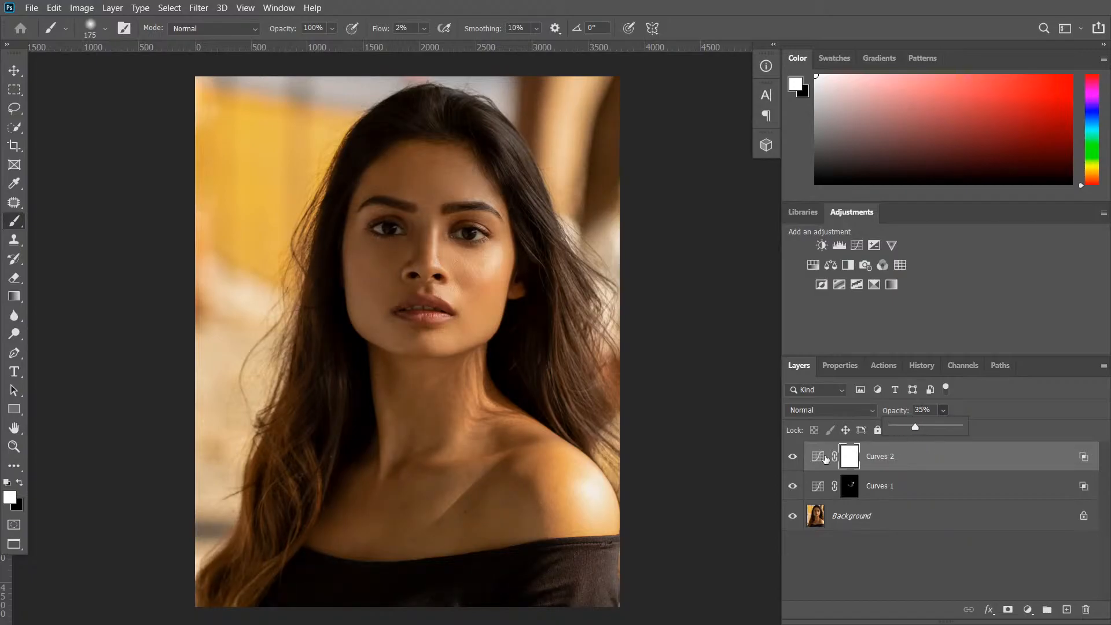
left_click(798, 464)
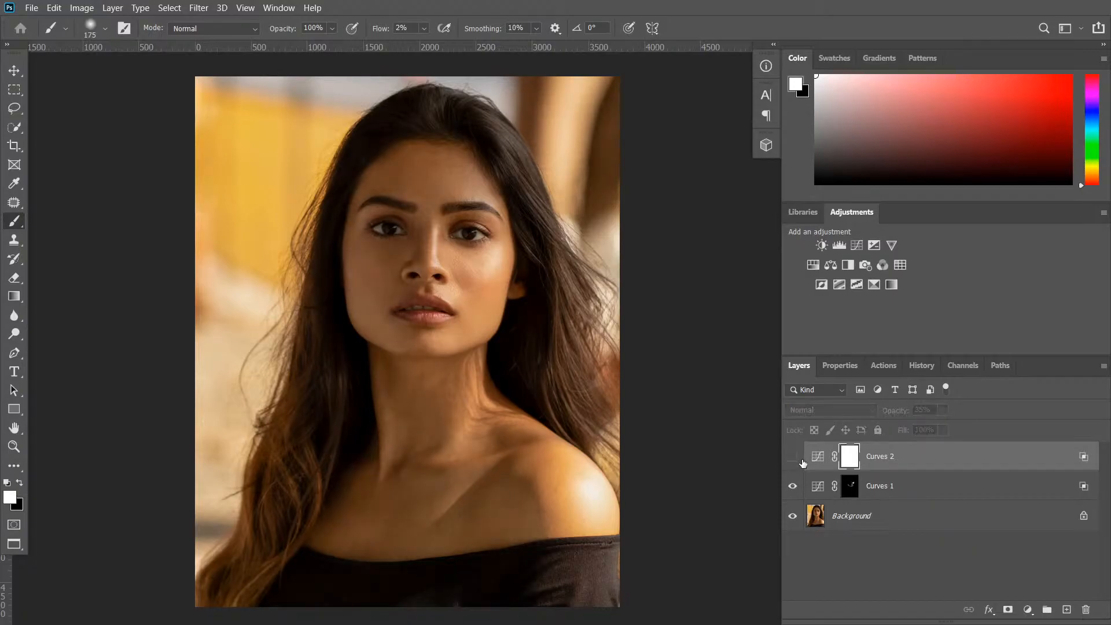
left_click(810, 460)
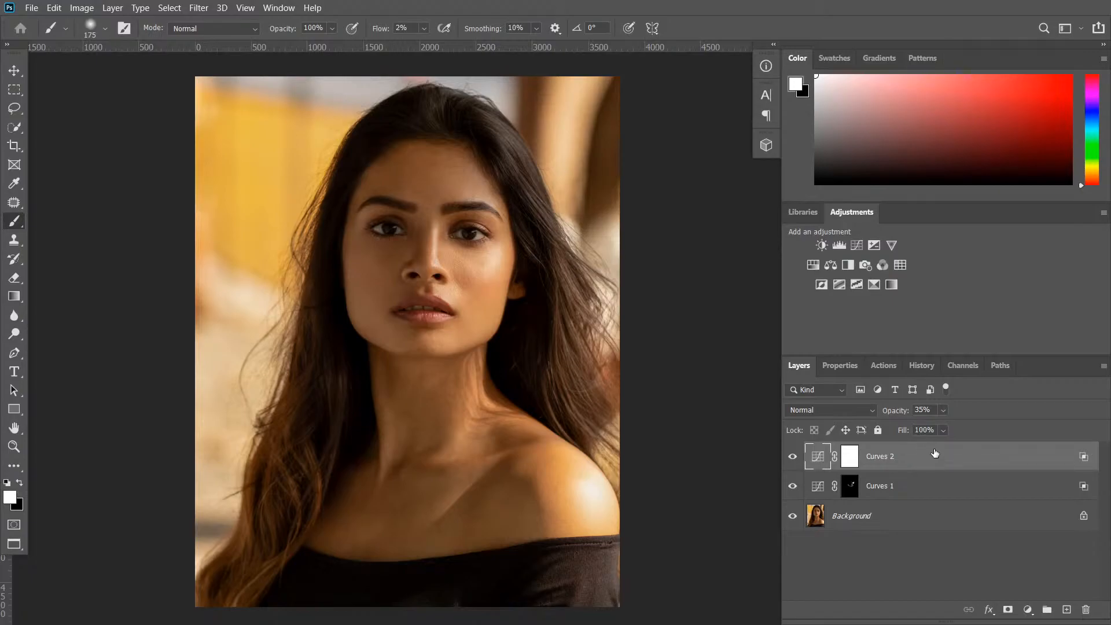
Step: Merge all visible layers into the Background and view the merged portrait close up and as a whole
key("ctrl+shift+e")
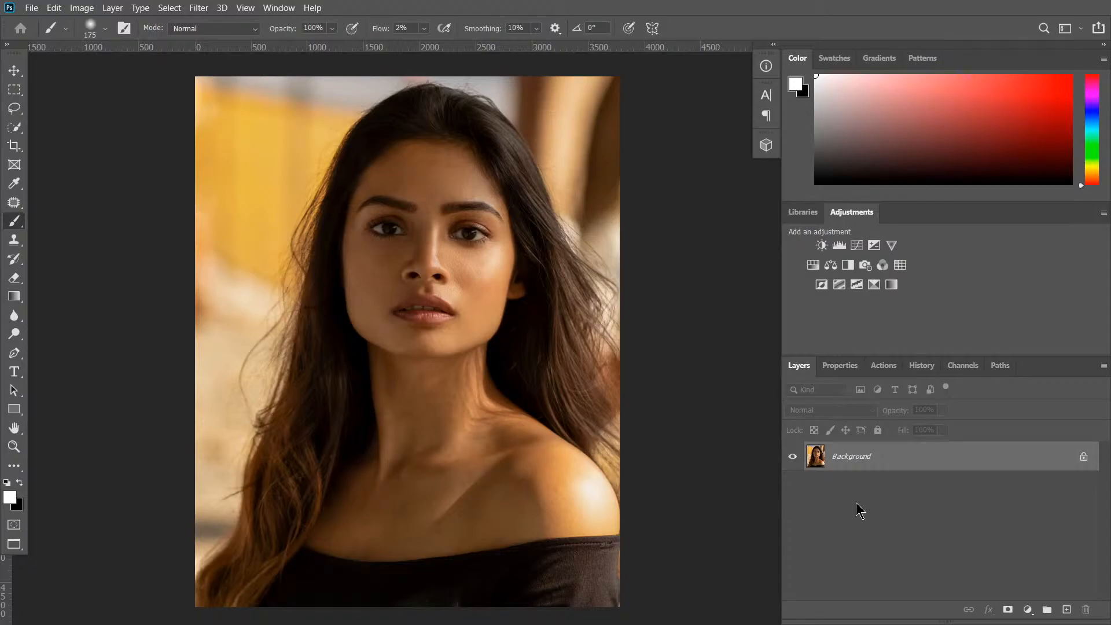
key("ctrl+plus")
key("ctrl+plus")
key("ctrl+plus")
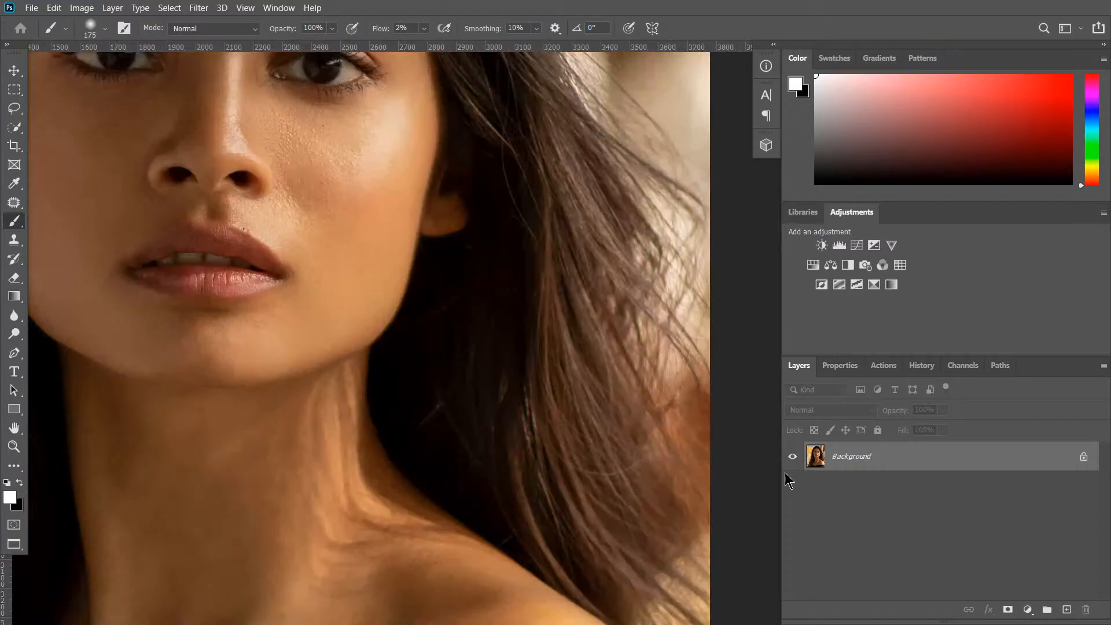
left_click_drag(474, 287, 618, 486)
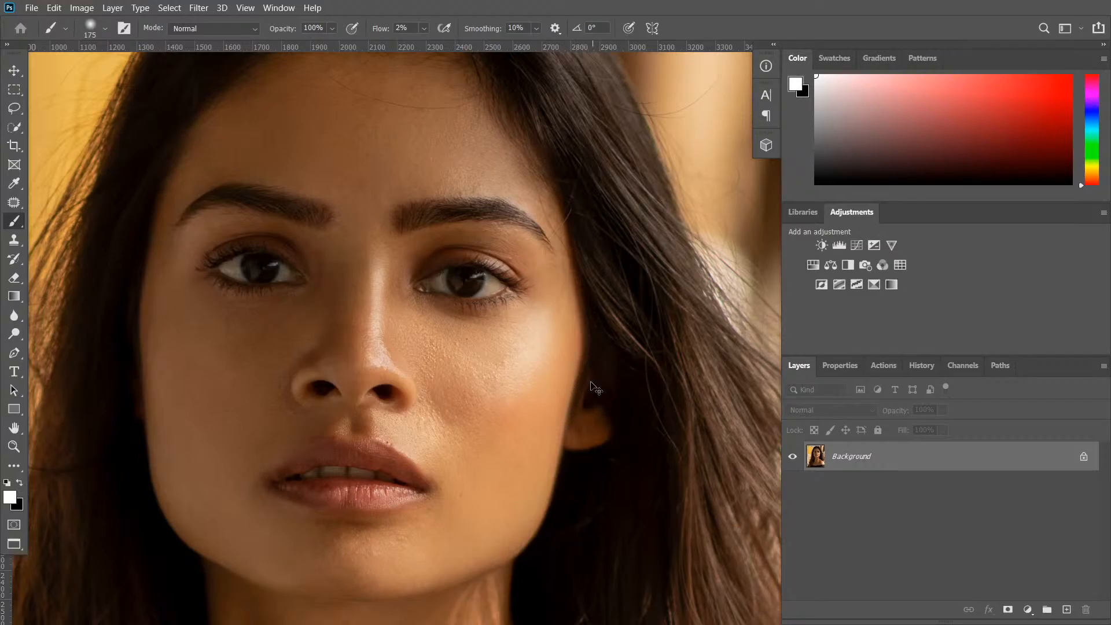
scroll(569, 399, "down", 4)
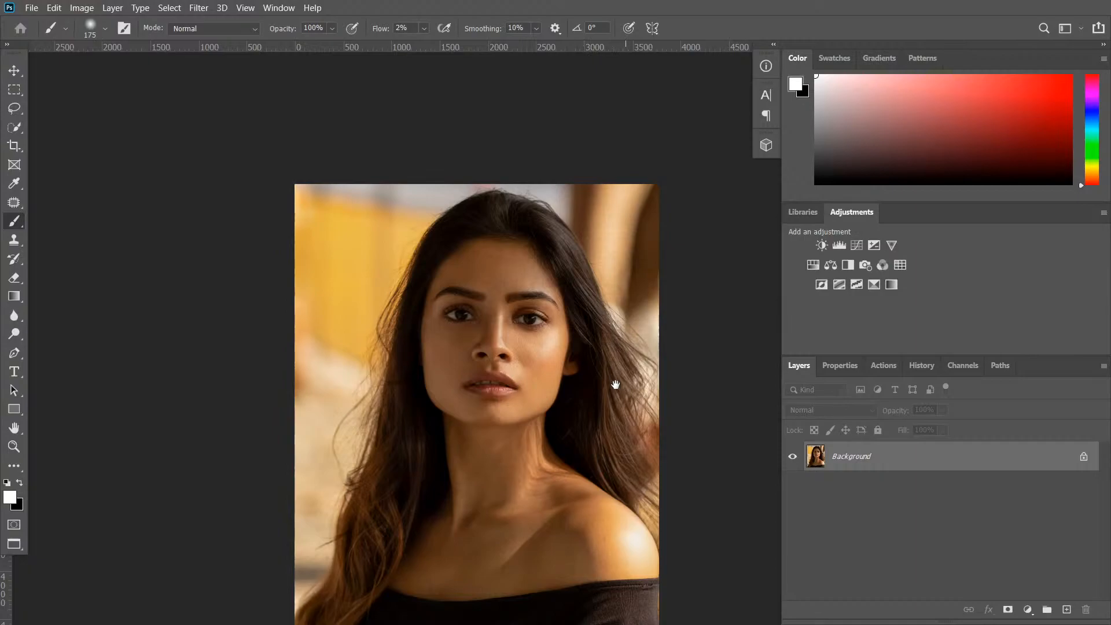
left_click_drag(592, 379, 550, 303)
scroll(566, 303, "down", 2)
scroll(556, 347, "right", 1)
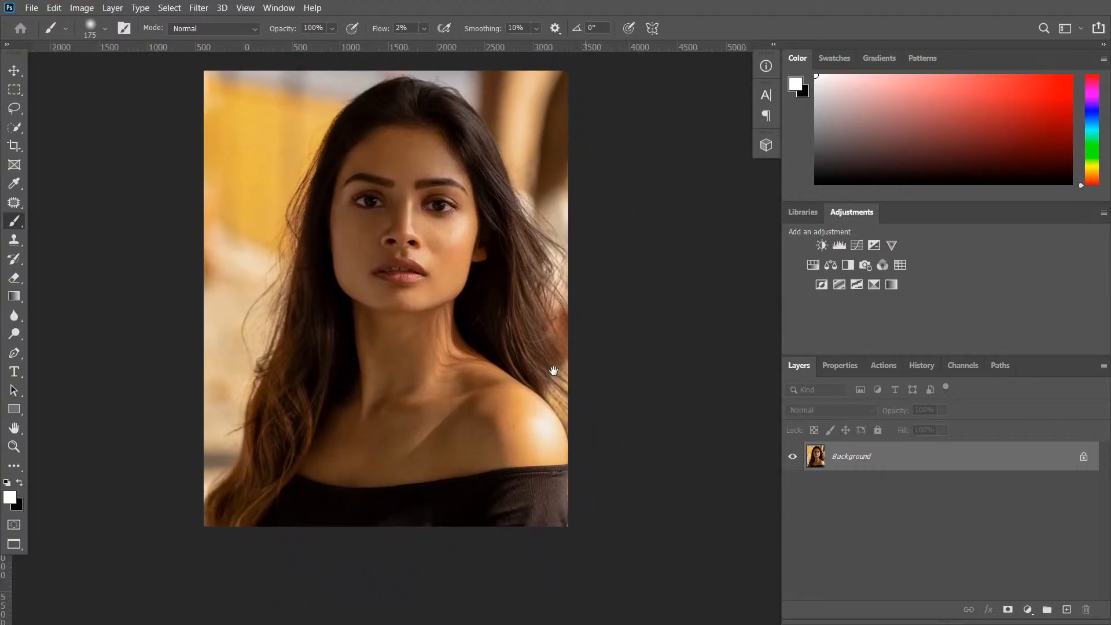
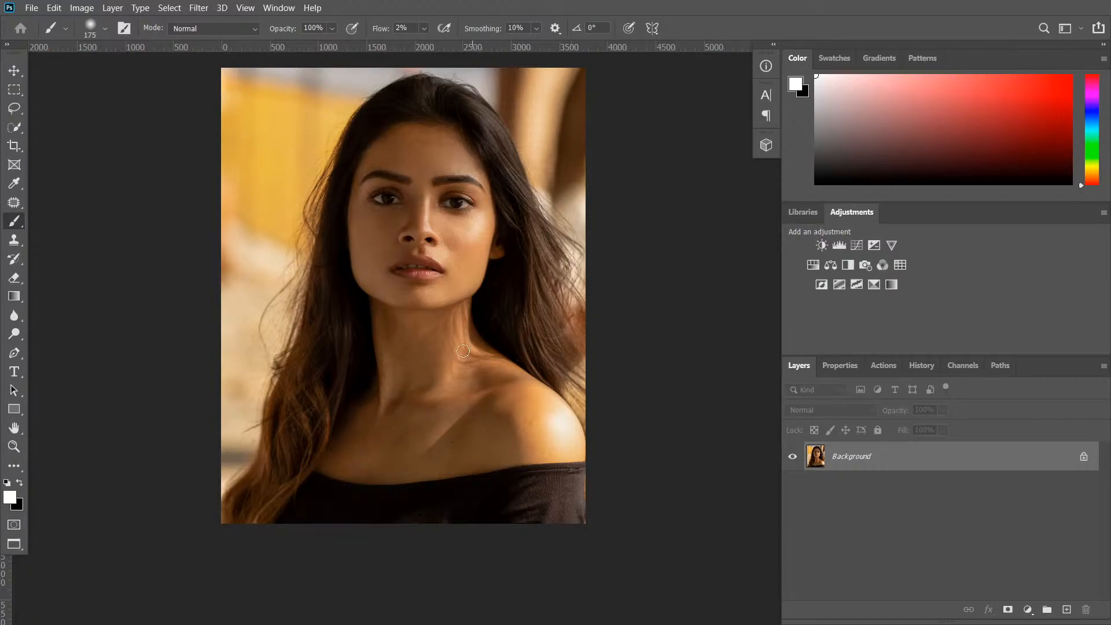
Step: Examine the retouched skin and both eyes of the portrait up close
left_click_drag(480, 349, 469, 377)
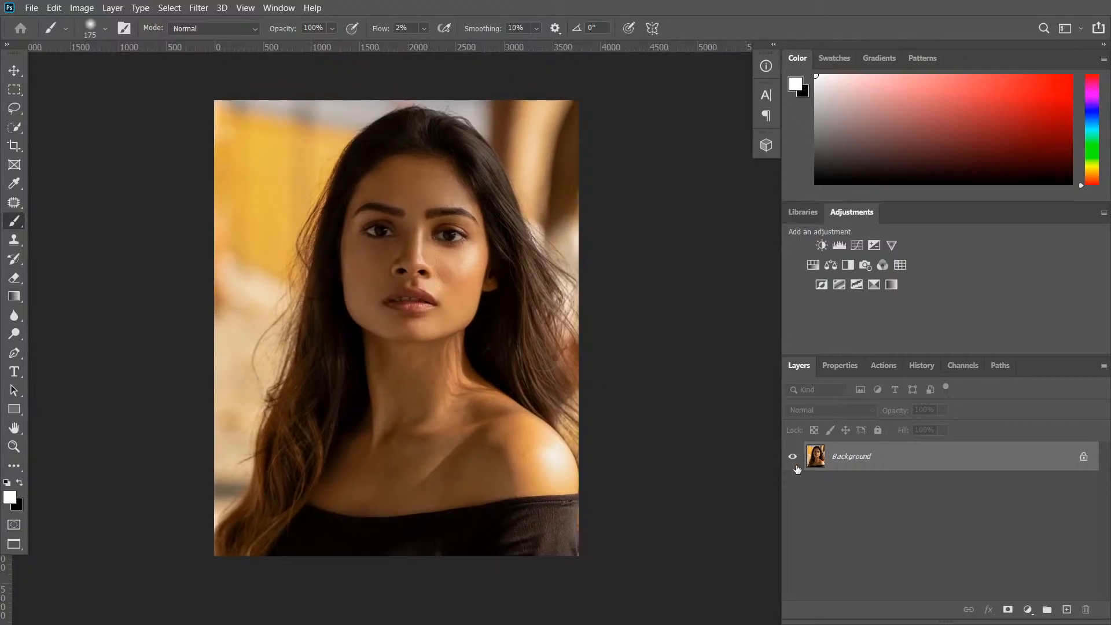
key("ctrl+plus")
key("ctrl+plus")
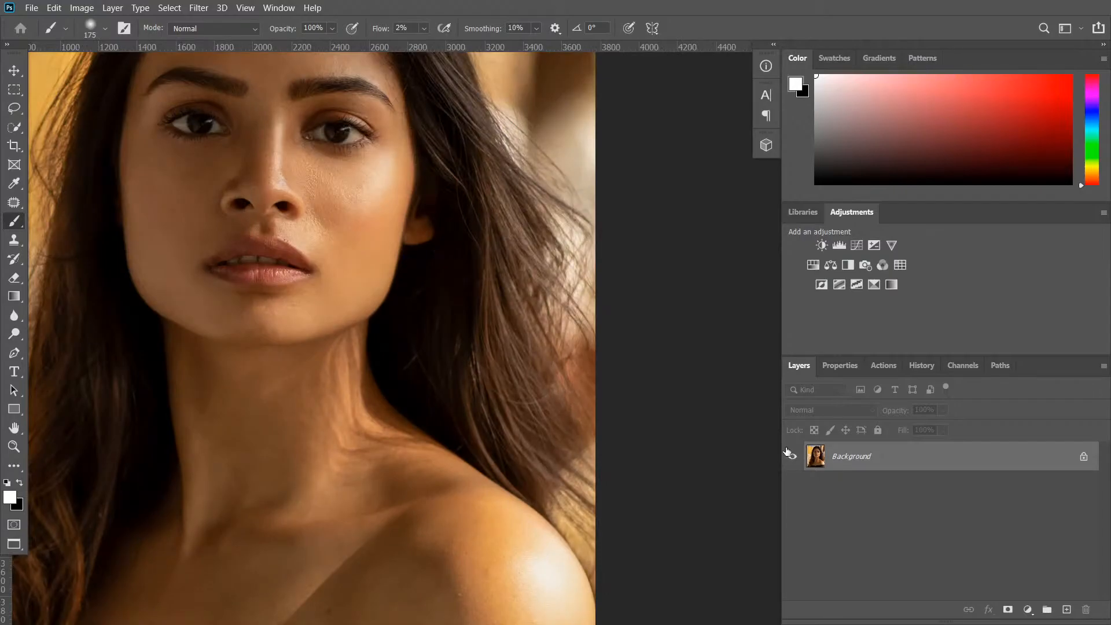
key("ctrl+plus")
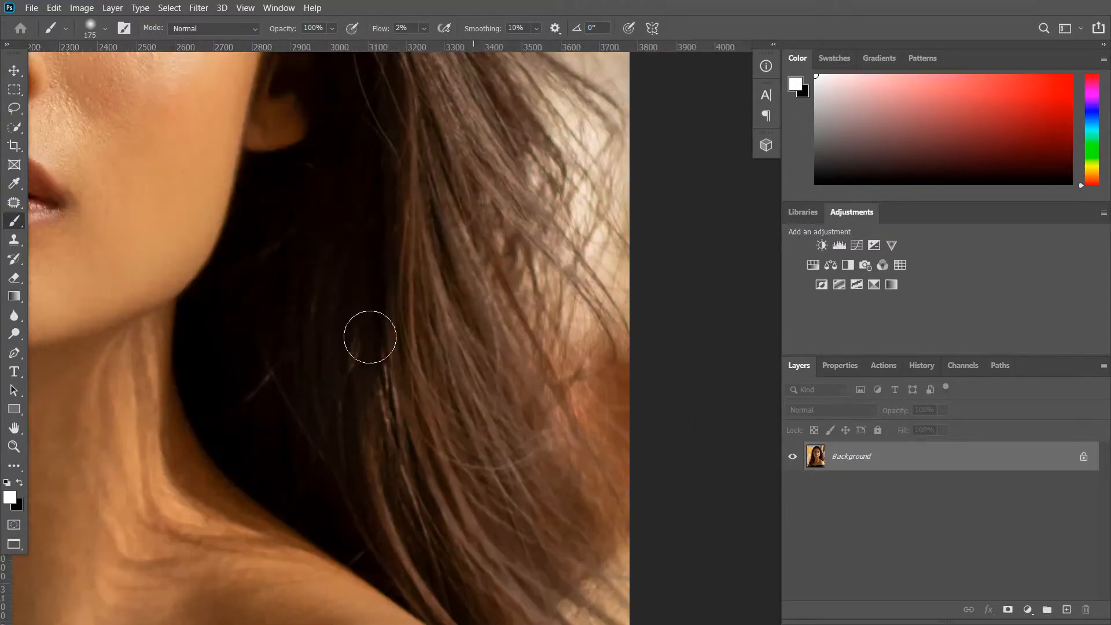
key("ctrl+plus")
left_click_drag(266, 305, 584, 585)
left_click_drag(426, 427, 504, 434)
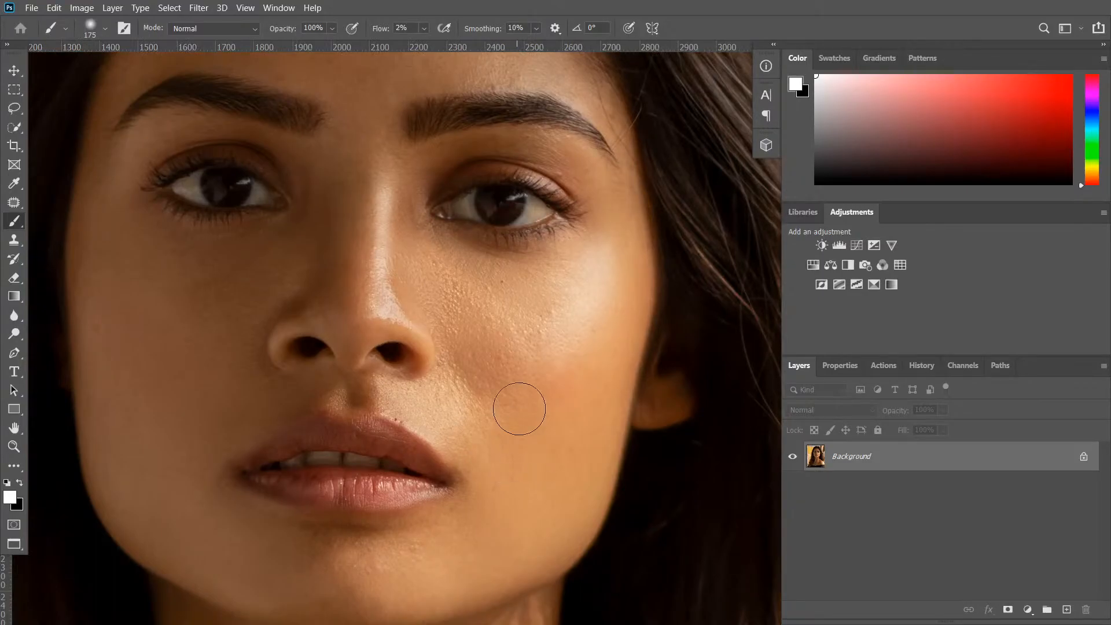
mouse_move(514, 356)
left_mouse_down()
mouse_move(536, 388)
mouse_move(540, 449)
mouse_move(573, 387)
mouse_move(567, 377)
mouse_move(554, 474)
mouse_move(547, 450)
left_mouse_up()
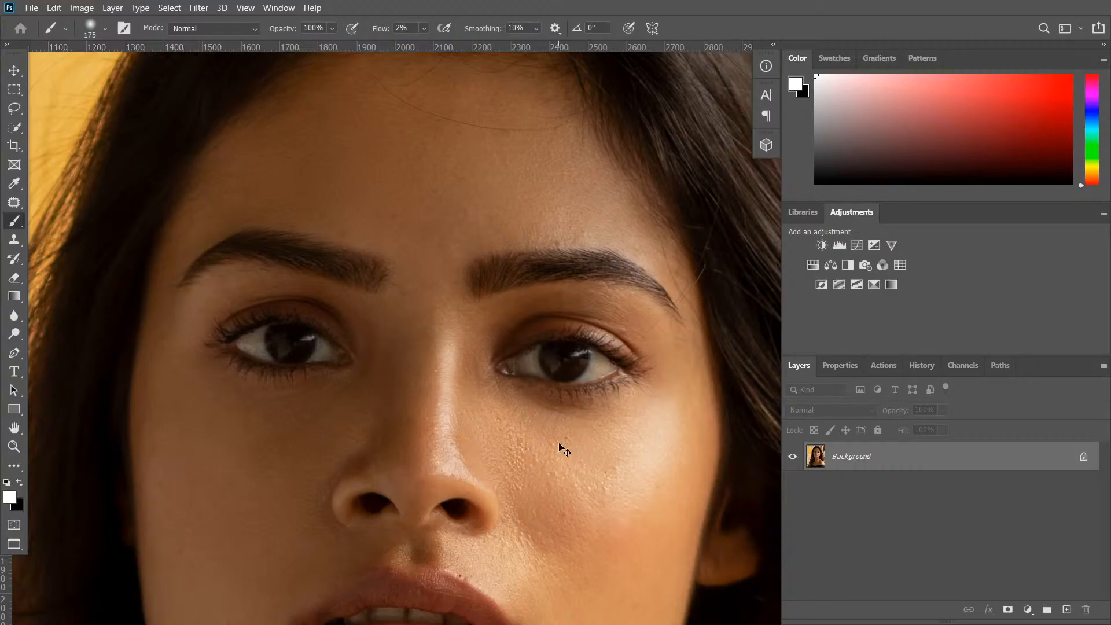
scroll(564, 450, "up", 2)
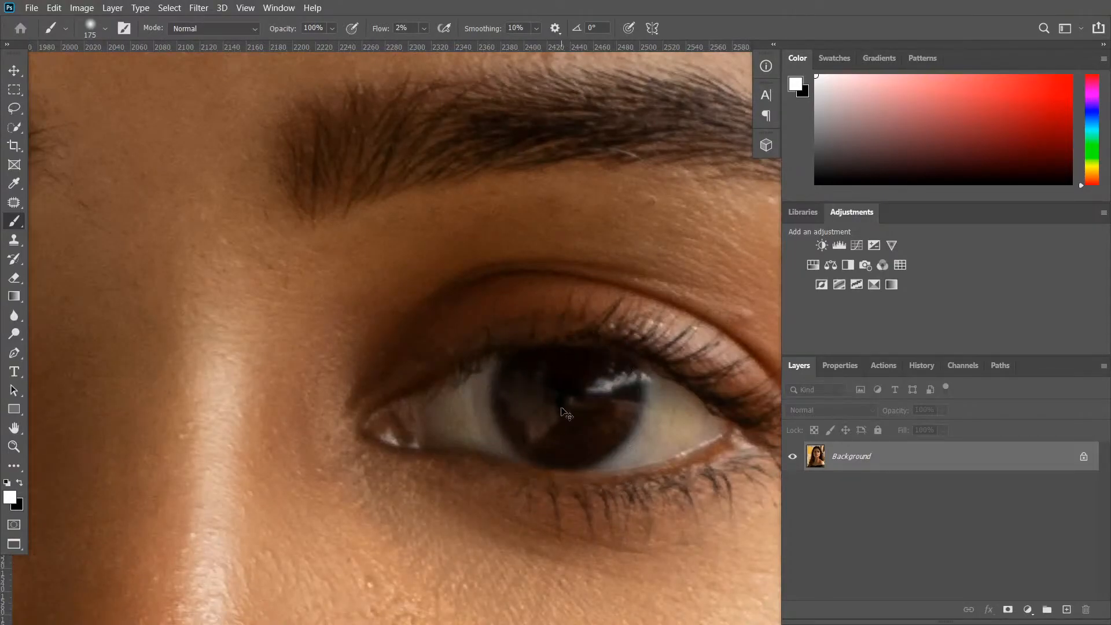
scroll(560, 412, "down", 2)
left_click_drag(520, 464, 589, 404)
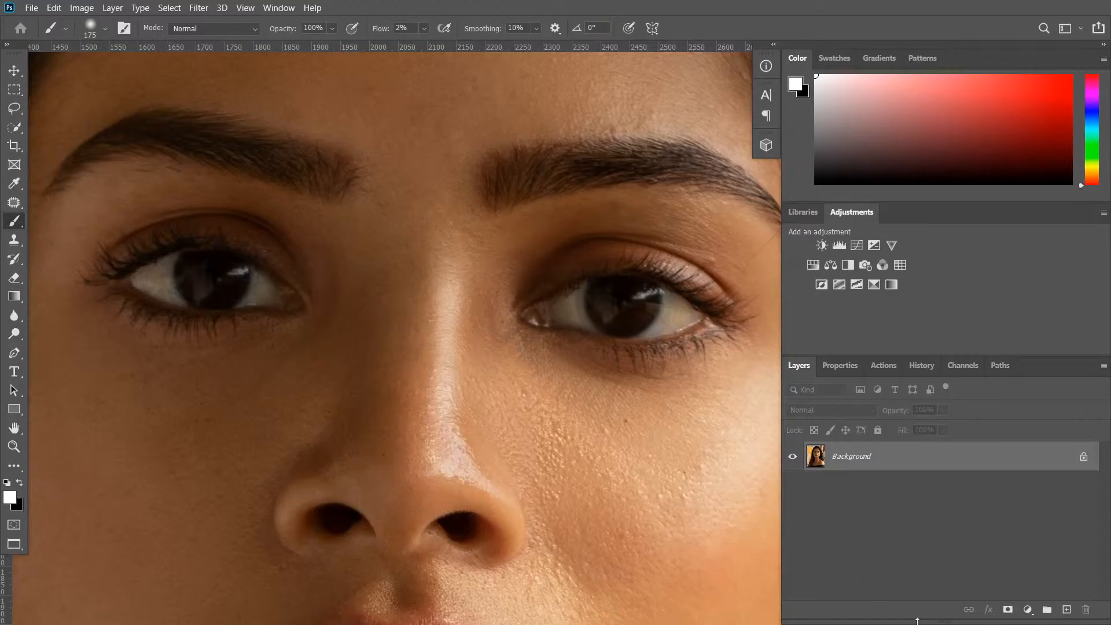
Step: Add a Curves adjustment layer that strongly brightens the midtones, and invert its mask to black
left_click(1028, 611)
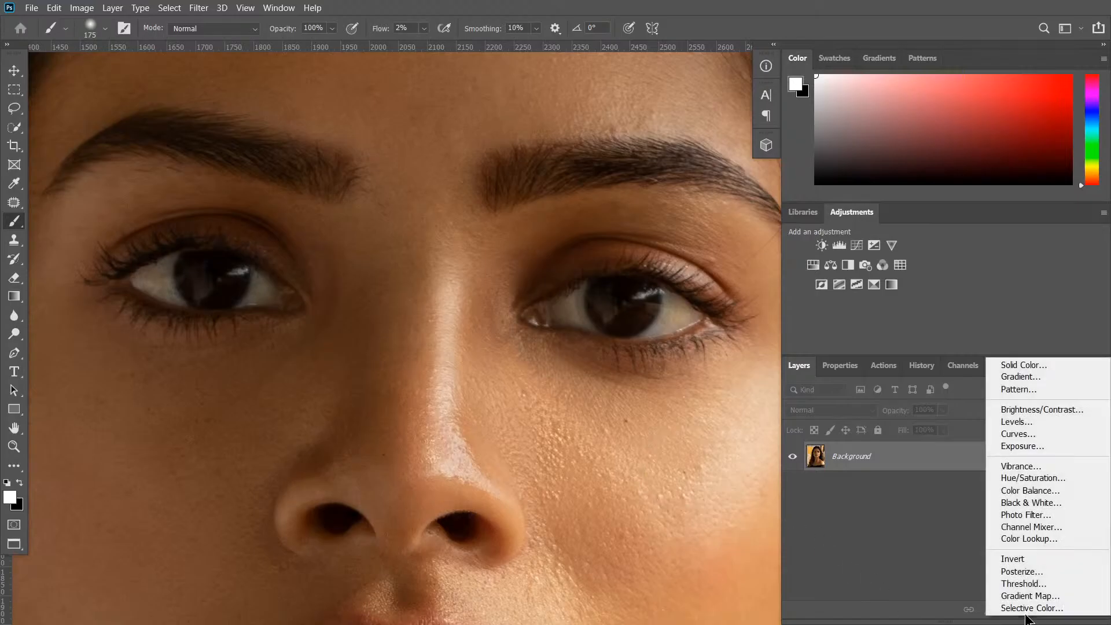
left_click(1028, 434)
left_click_drag(940, 535, 920, 511)
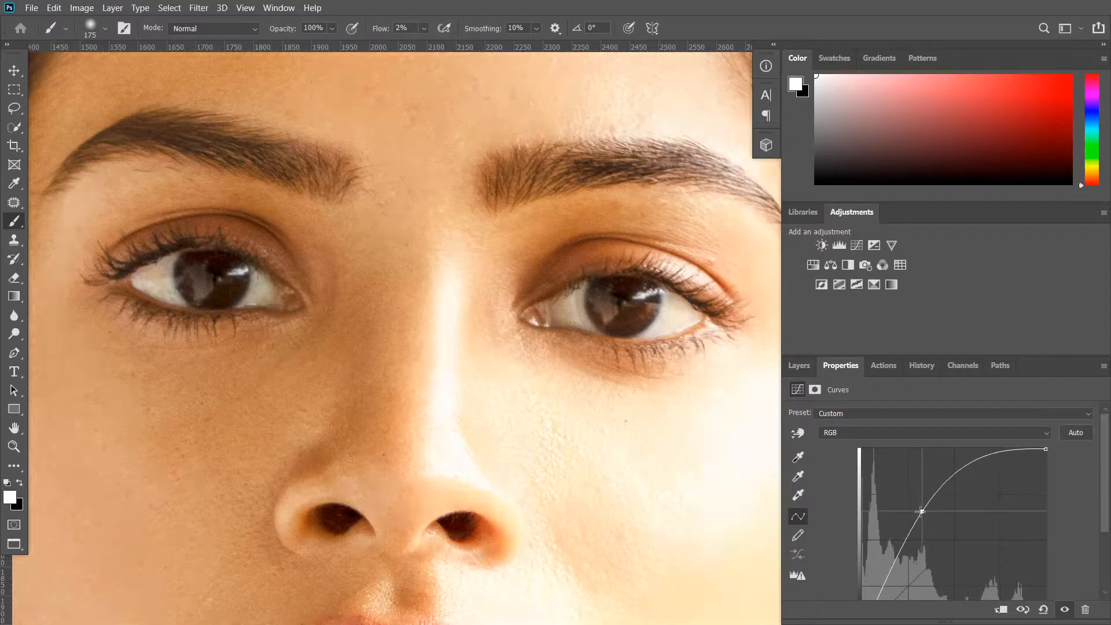
left_click(798, 365)
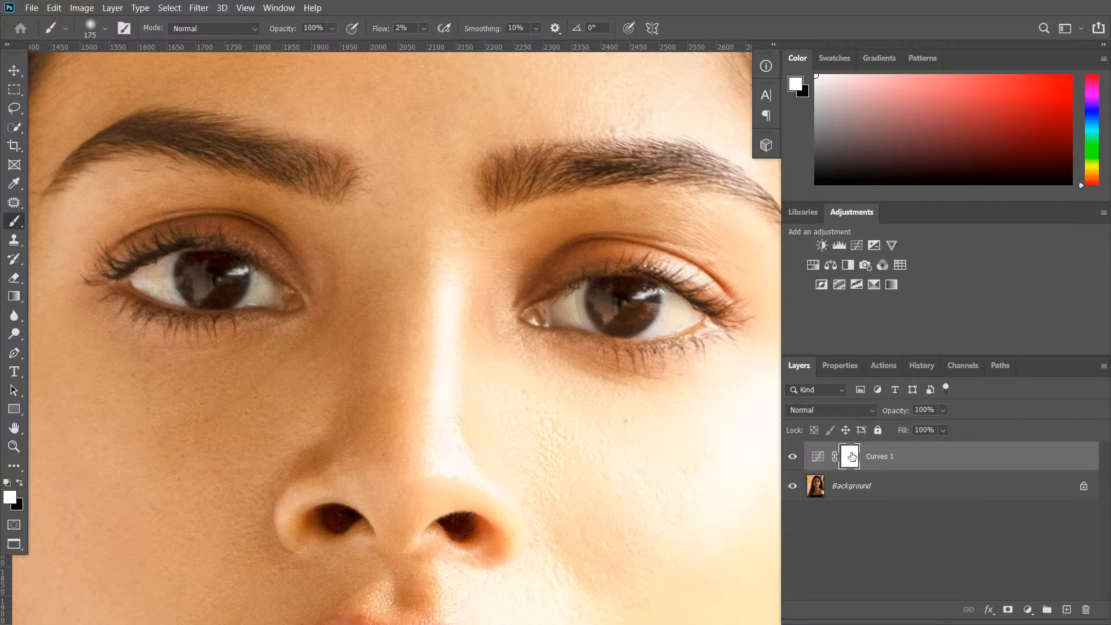
key("ctrl+i")
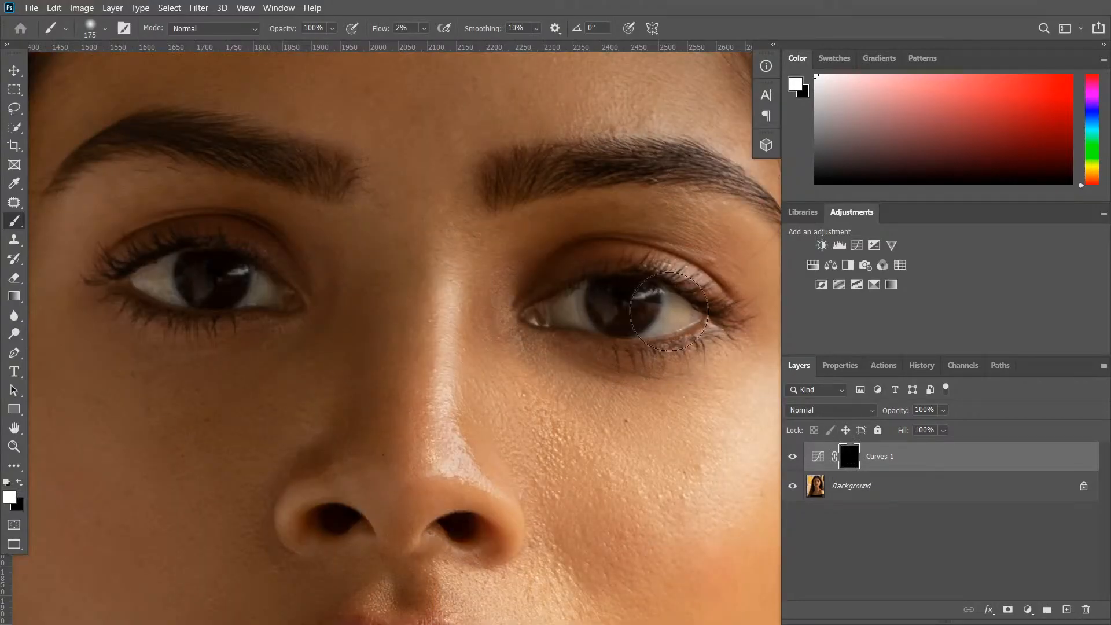
Step: Reduce the brush size to 25 and paint white on the Curves 1 mask over the whites of both eyes
left_click_drag(626, 335, 625, 318)
key("bracketleft")
key("bracketleft")
key("bracketleft")
key("bracketleft")
key("bracketleft")
key("bracketleft")
key("bracketleft")
key("bracketleft")
key("bracketleft")
key("bracketleft")
key("bracketleft")
key("bracketleft")
mouse_move(571, 309)
left_mouse_down()
mouse_move(582, 291)
mouse_move(563, 313)
mouse_move(577, 306)
mouse_move(585, 329)
mouse_move(582, 292)
mouse_move(553, 315)
mouse_move(570, 307)
mouse_move(551, 306)
mouse_move(690, 324)
left_mouse_up()
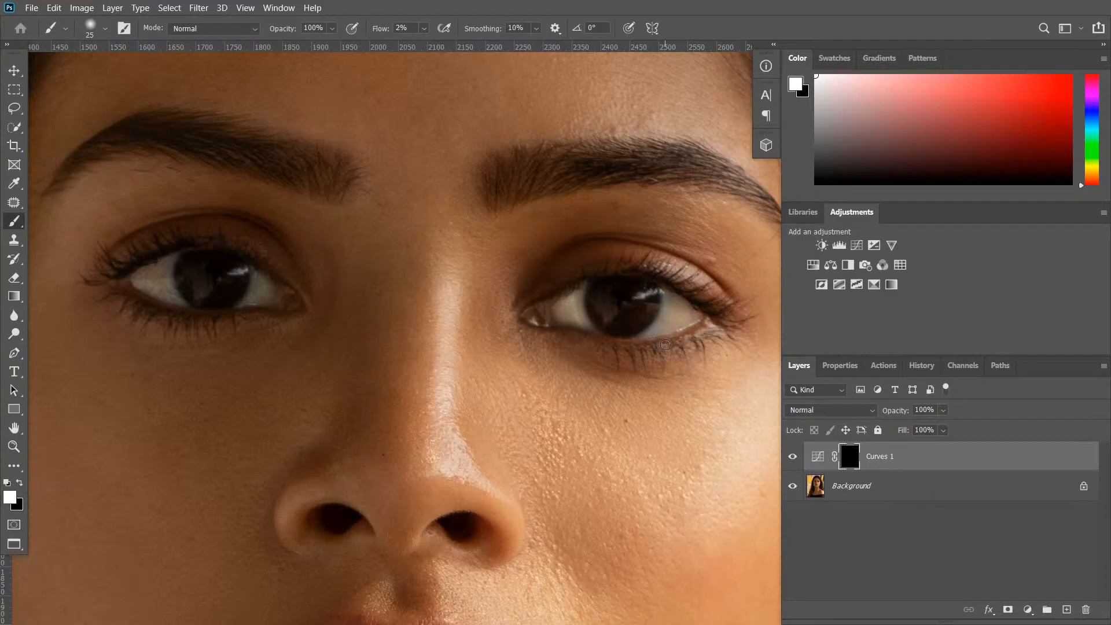
mouse_move(671, 315)
left_mouse_down()
mouse_move(662, 324)
mouse_move(668, 314)
left_mouse_up()
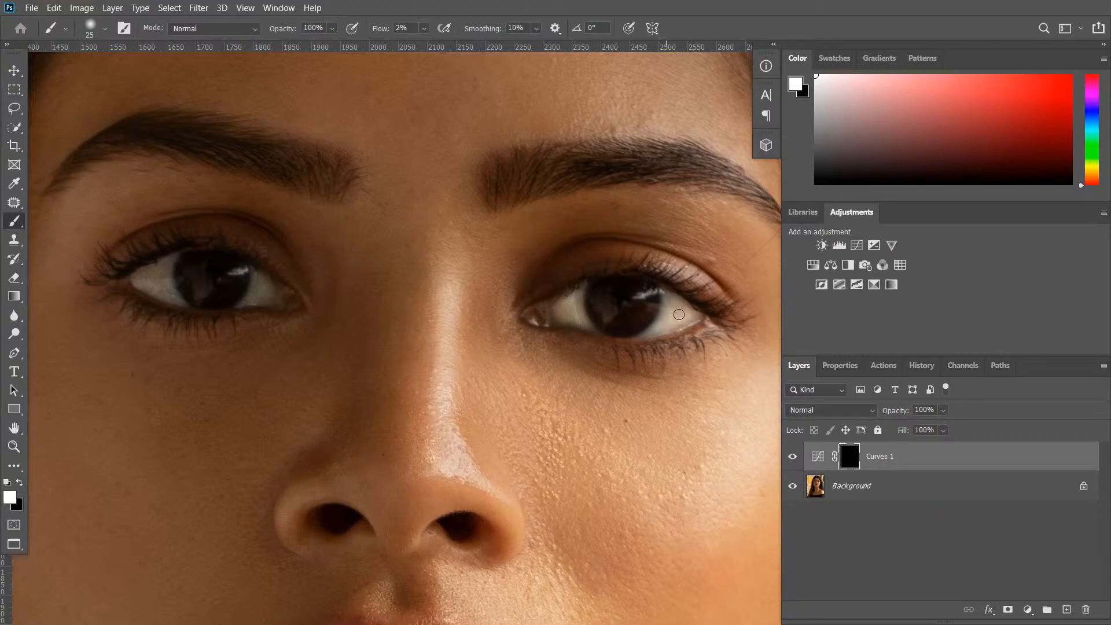
left_click_drag(668, 314, 695, 315)
mouse_move(144, 277)
left_mouse_down()
mouse_move(169, 292)
mouse_move(170, 267)
mouse_move(207, 290)
mouse_move(262, 279)
mouse_move(253, 295)
mouse_move(269, 298)
mouse_move(262, 302)
mouse_move(274, 296)
mouse_move(254, 297)
mouse_move(260, 271)
mouse_move(259, 300)
mouse_move(274, 307)
mouse_move(267, 287)
mouse_move(177, 305)
mouse_move(175, 260)
mouse_move(187, 305)
mouse_move(169, 260)
mouse_move(235, 275)
left_mouse_up()
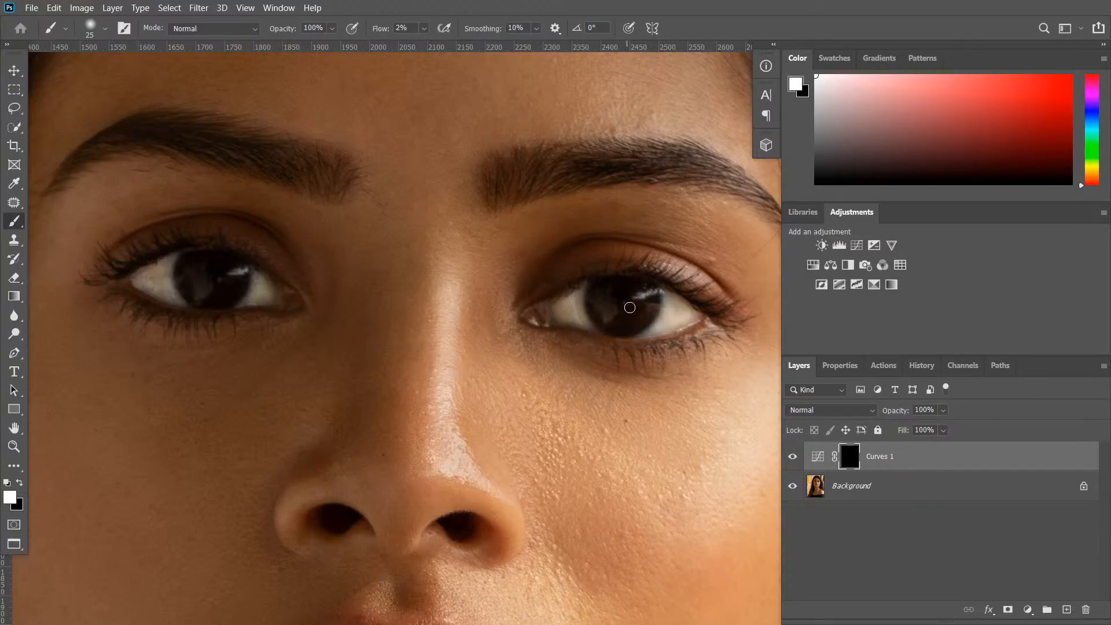
Step: Enlarge the brush to 60 and paint white on the Curves 1 mask over both irises
key("bracketright")
key("bracketright")
key("bracketright")
key("bracketright")
left_click_drag(618, 310, 634, 290)
mouse_move(228, 268)
left_mouse_down()
mouse_move(198, 277)
mouse_move(231, 283)
left_mouse_up()
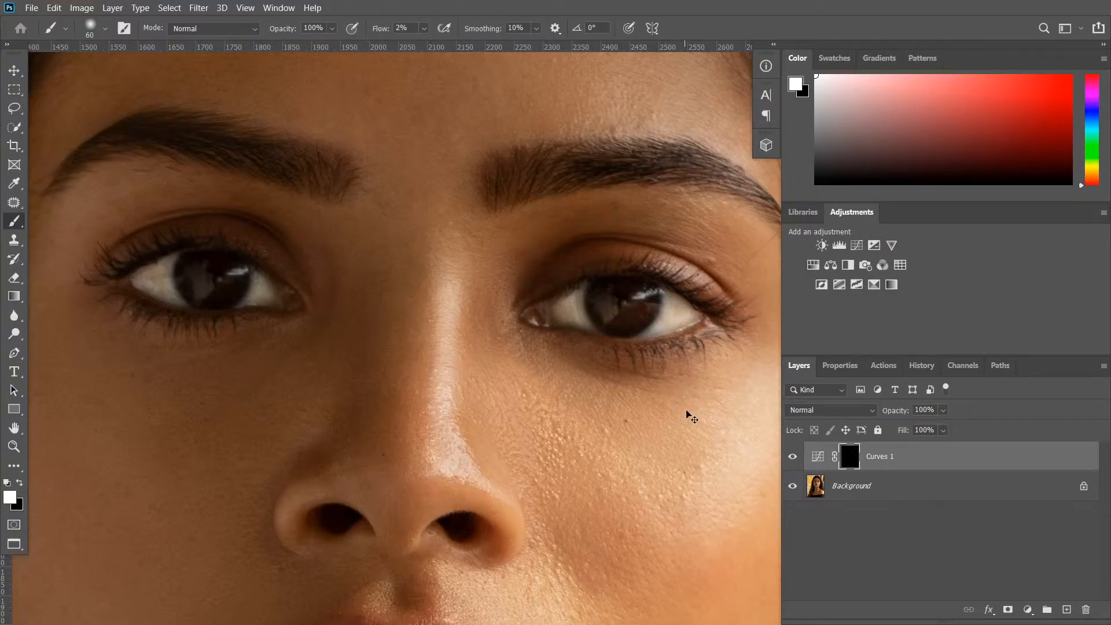
Step: Lower the Curves 1 layer's opacity to 50% and compare the eyes with the layer hidden and shown
scroll(689, 414, "down", 3)
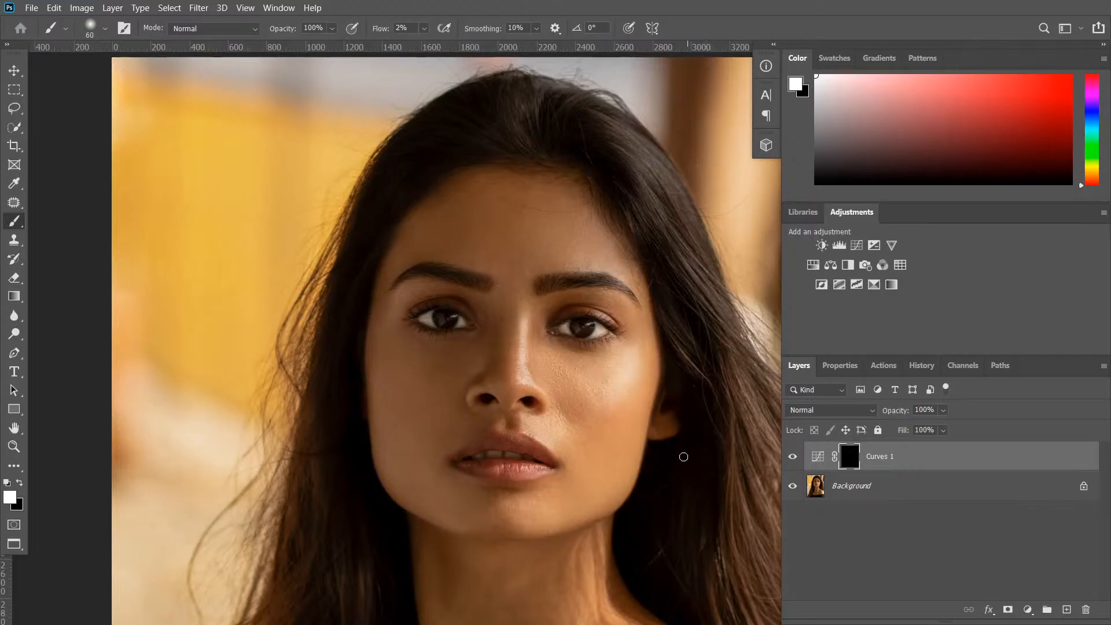
left_click_drag(680, 458, 573, 402)
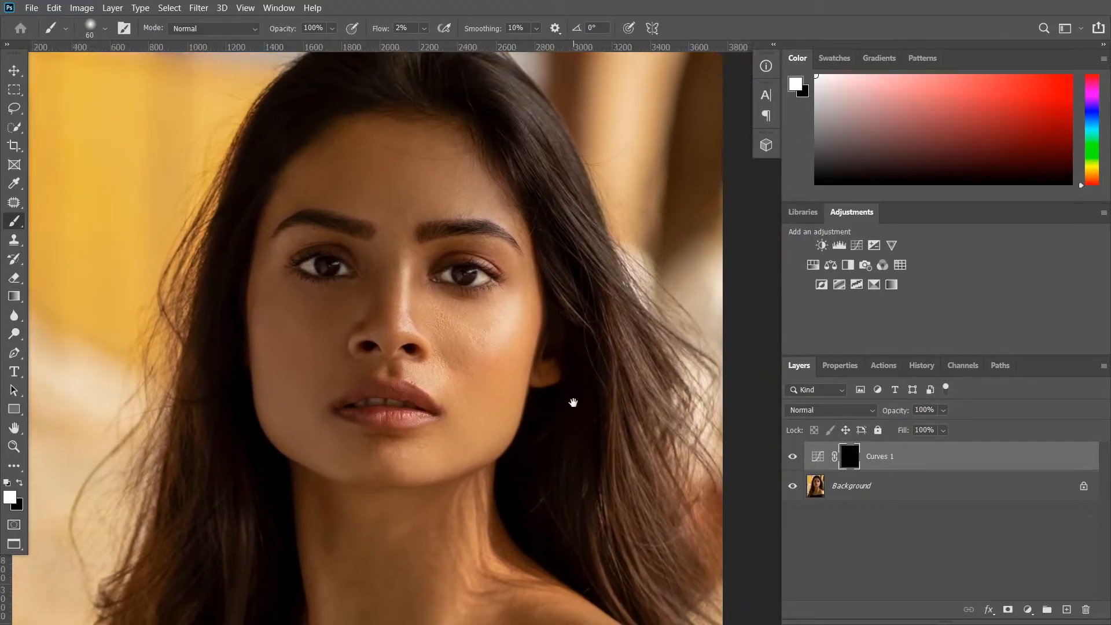
key("ctrl+0")
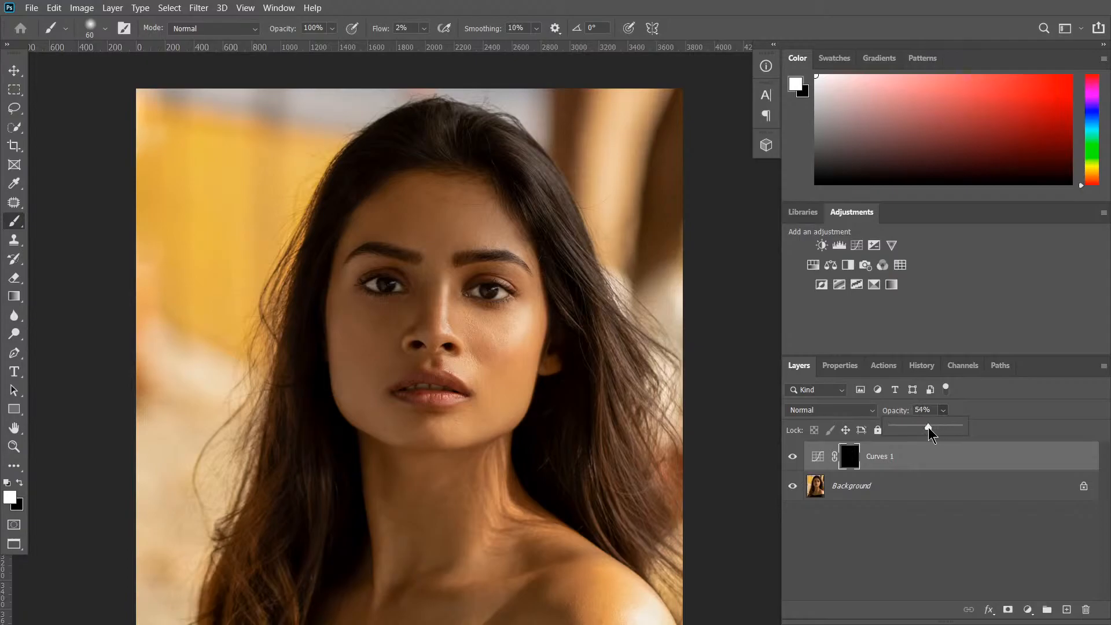
left_click_drag(928, 427, 925, 429)
key("ctrl+minus")
left_click_drag(578, 461, 502, 361)
left_click(794, 458)
left_click(796, 460)
left_click(796, 459)
left_click(798, 461)
left_click(800, 460)
left_click(801, 460)
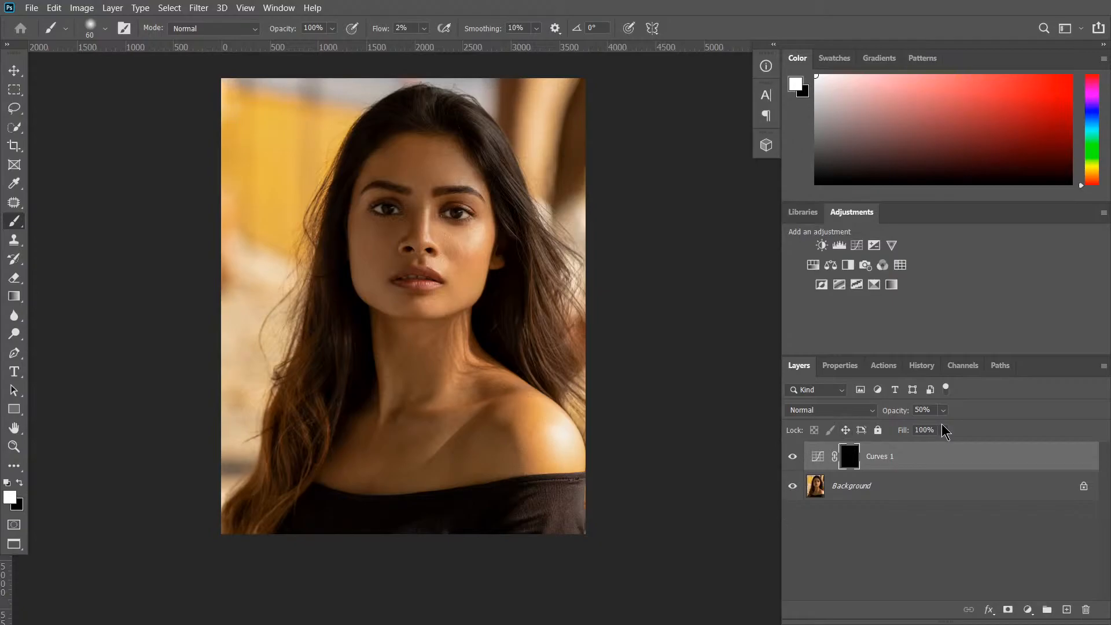
Step: Check the brightened eyes close up and in the full portrait, and flatten the document to the Background layer
key("ctrl+plus")
left_click_drag(415, 278, 498, 397)
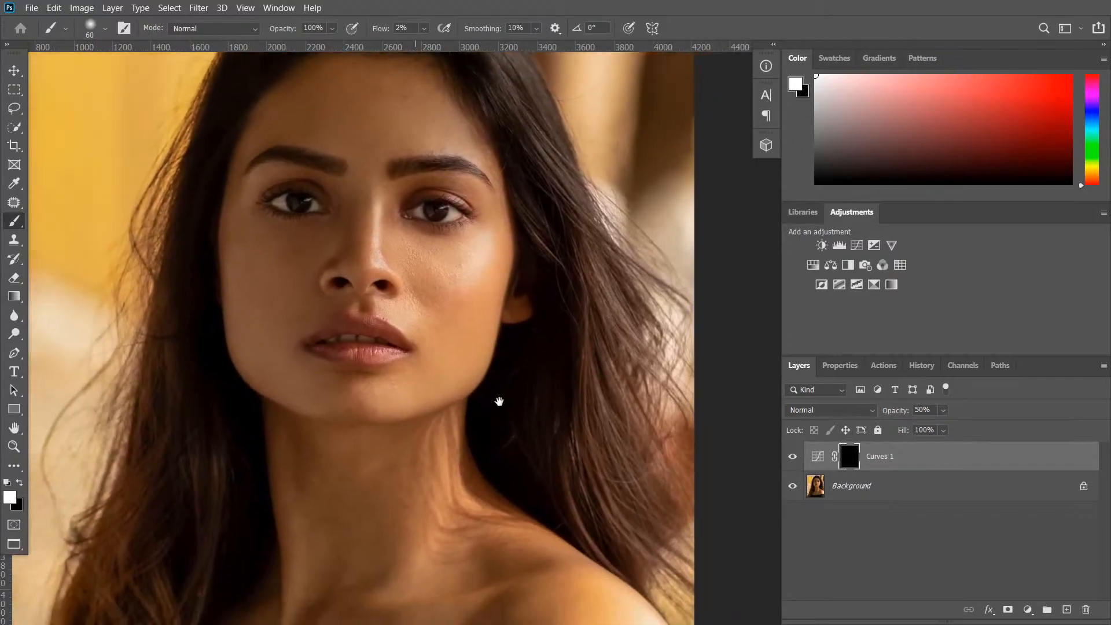
key("ctrl+minus")
key("ctrl+minus")
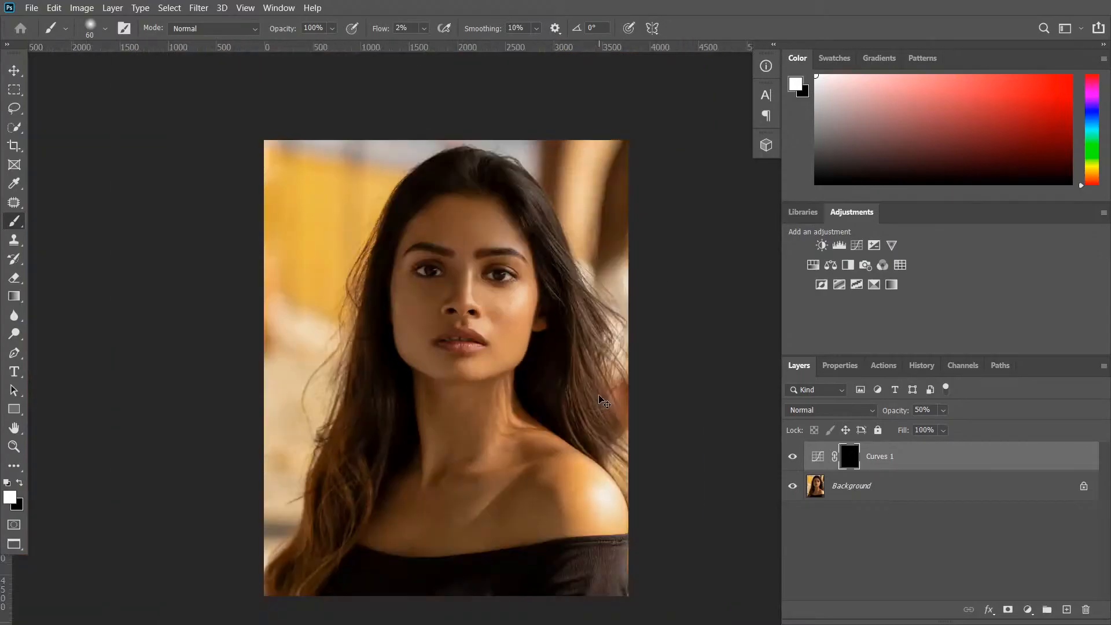
mouse_move(578, 446)
left_mouse_down()
mouse_move(508, 359)
mouse_move(518, 394)
left_mouse_up()
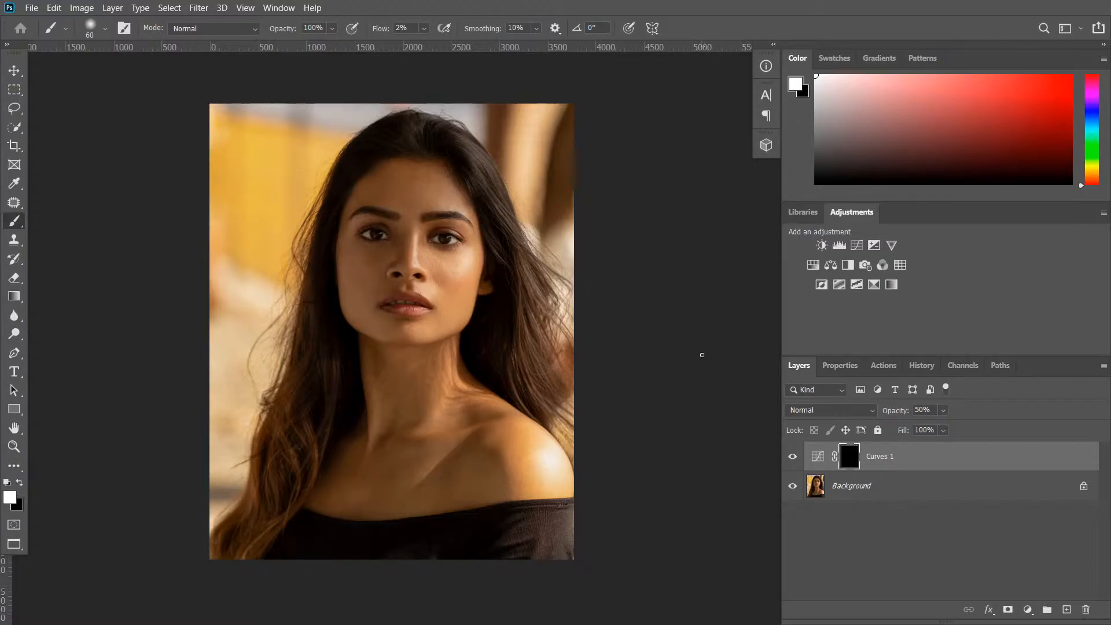
key("Delete")
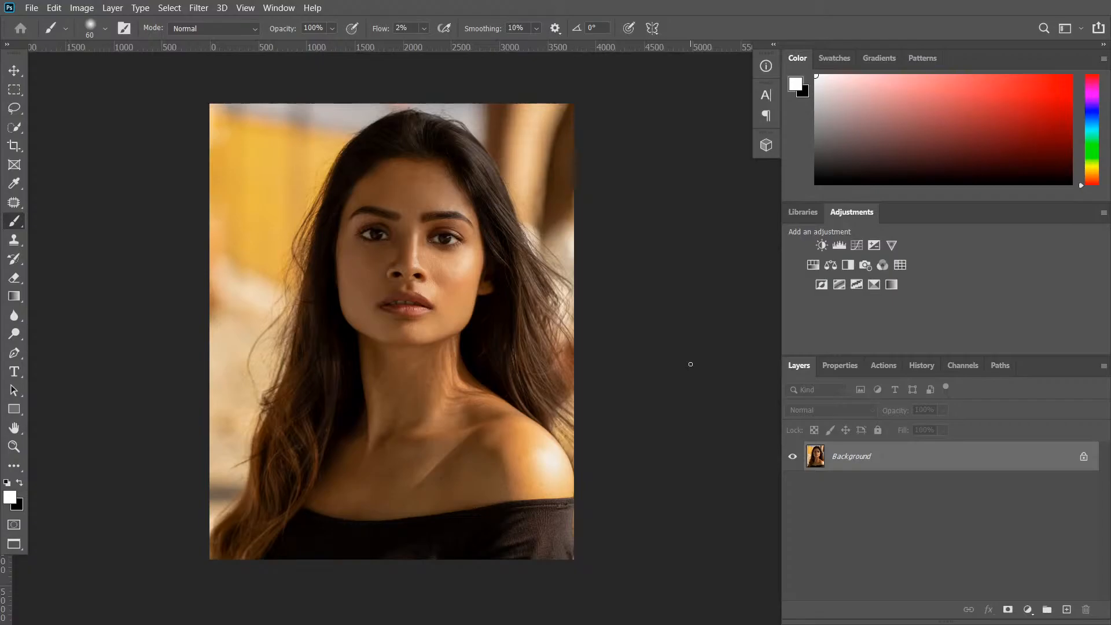
Step: Add a Gradient Map adjustment layer, open its gradient for editing and browse the Basics and Oranges presets
left_click(892, 285)
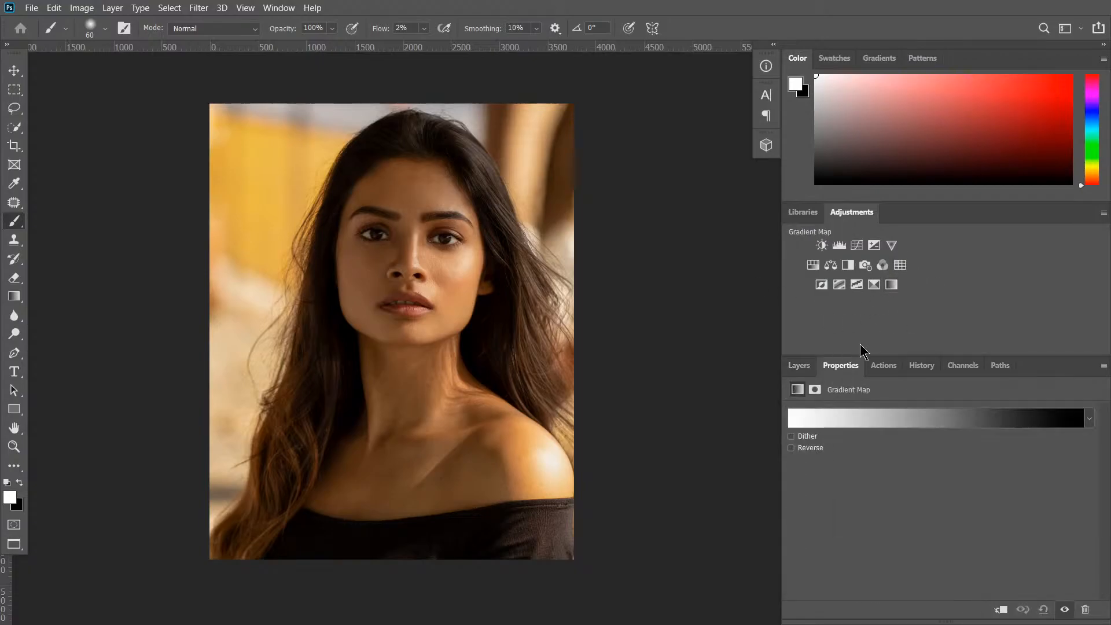
left_click(956, 419)
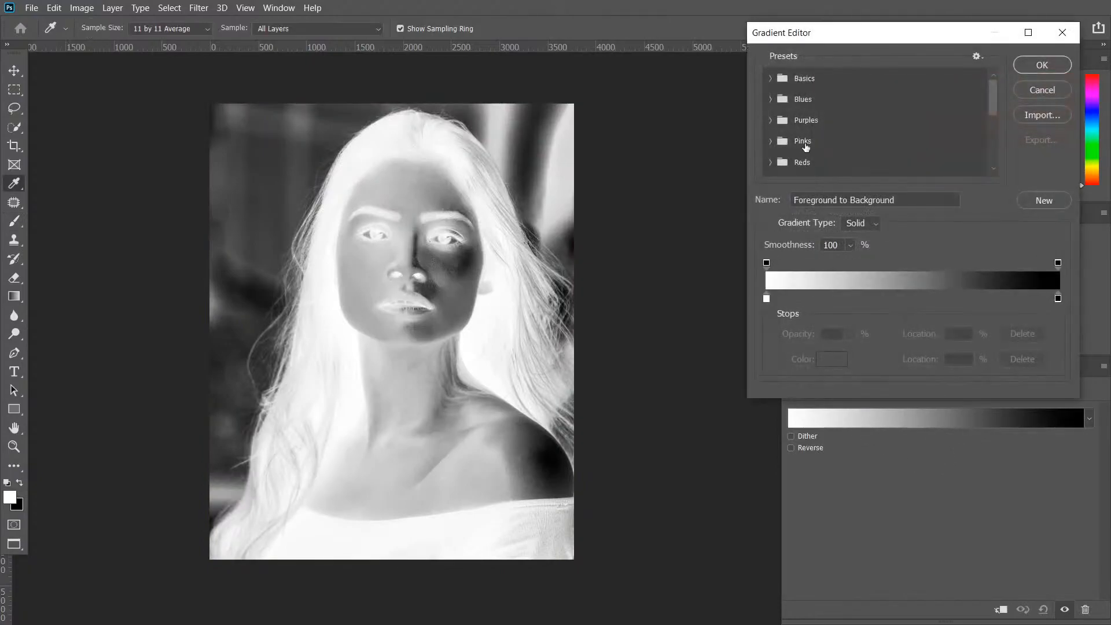
left_click(771, 79)
left_click(775, 81)
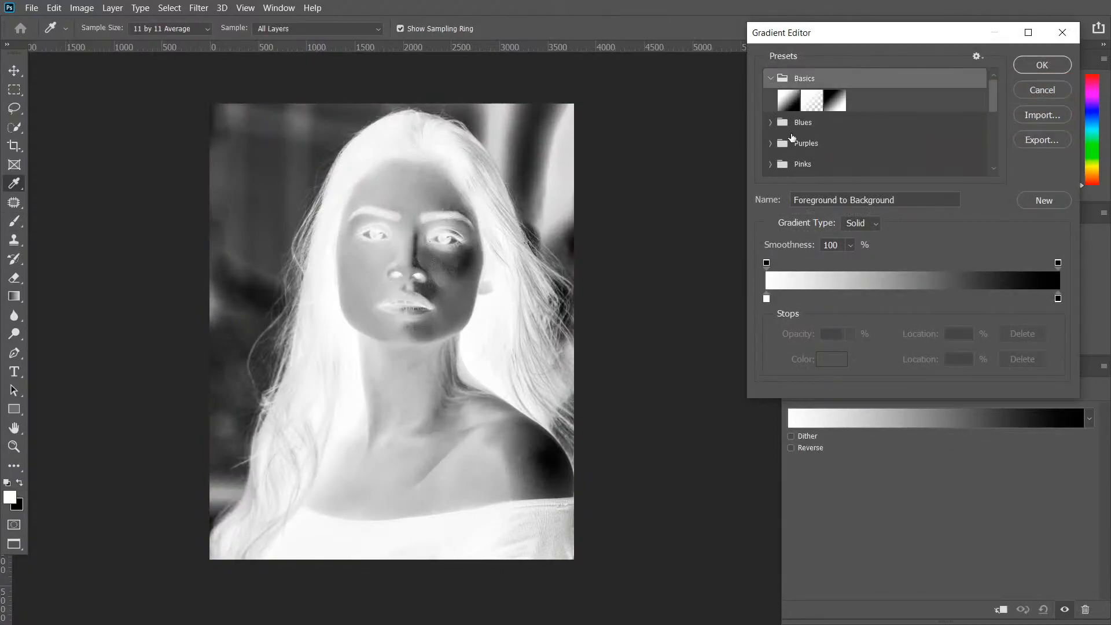
left_click(770, 80)
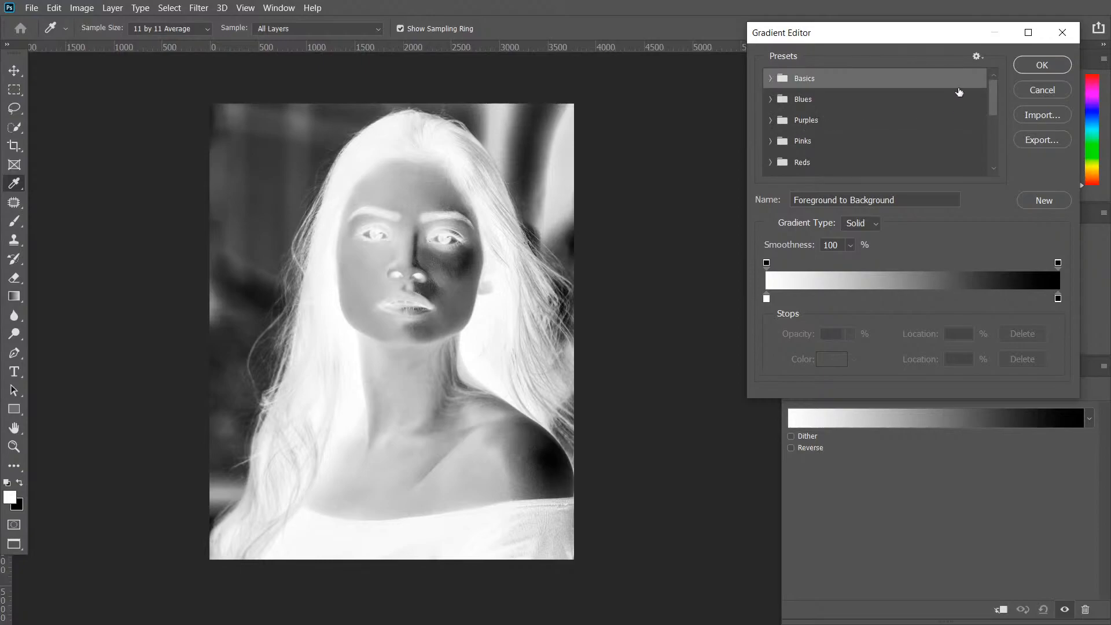
left_click_drag(996, 99, 994, 123)
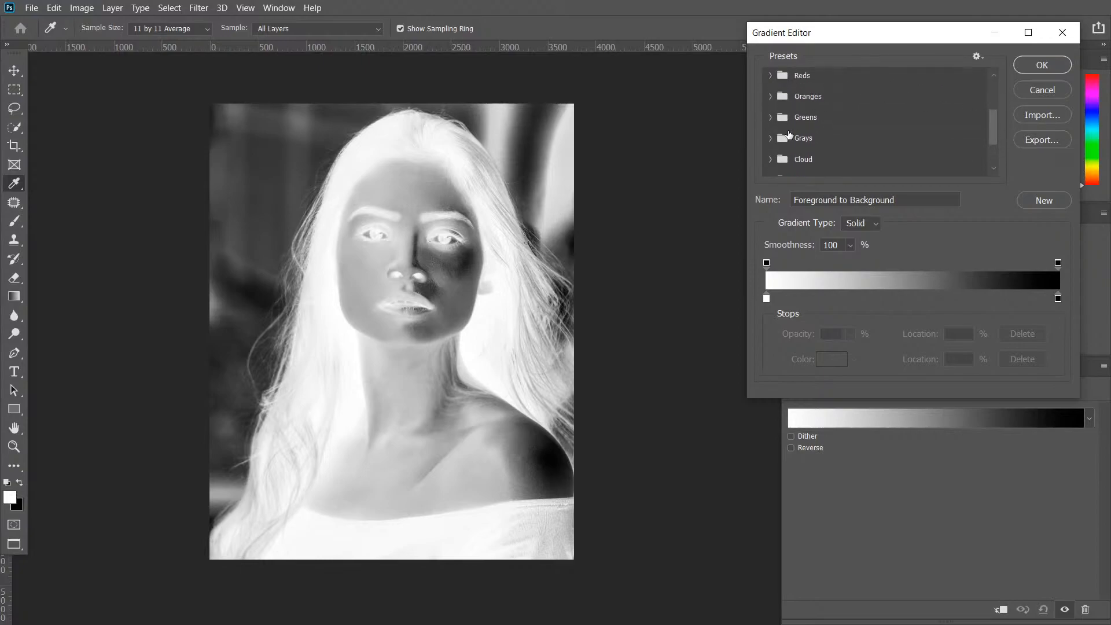
left_click(771, 97)
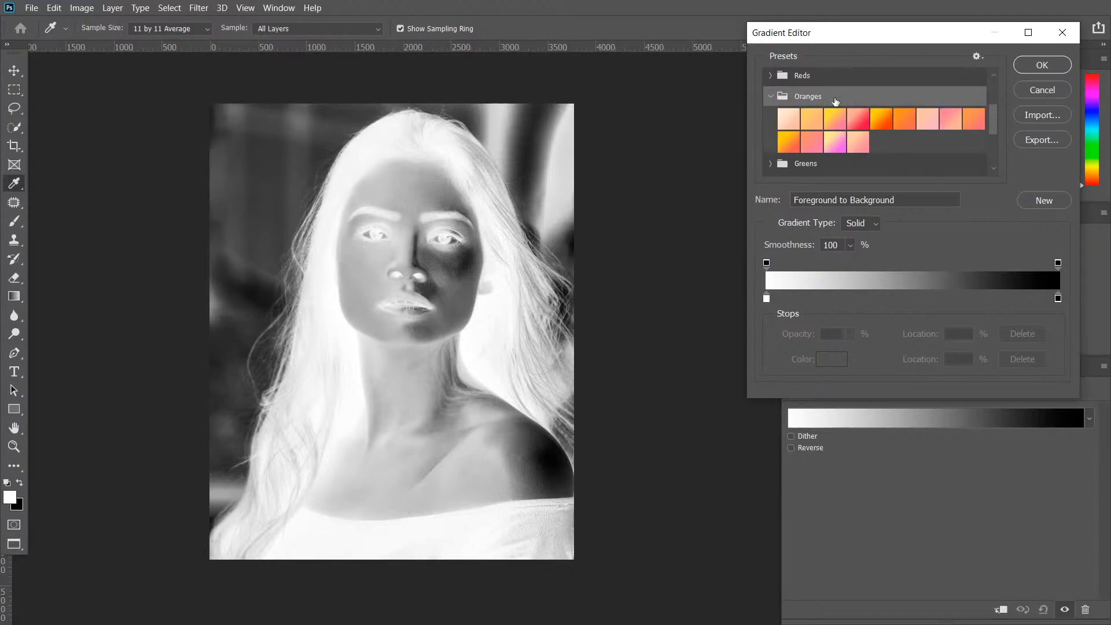
left_click(771, 96)
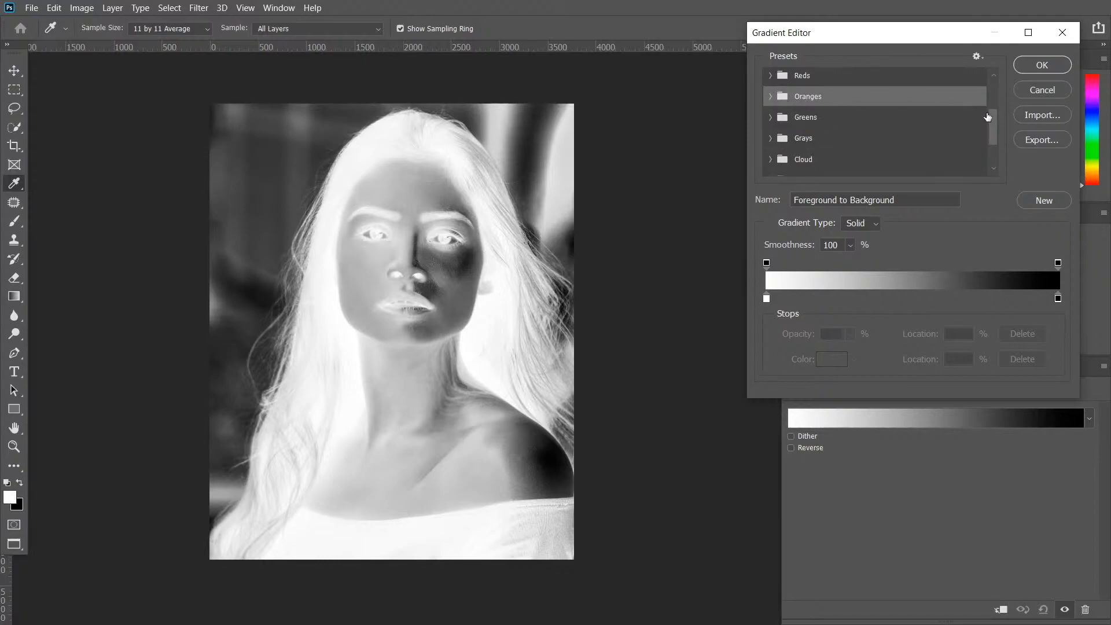
Step: Try the Orange_04, Orange_06 and Black, White gradient presets on the Gradient Map
left_click(773, 97)
left_click(835, 119)
left_click(858, 118)
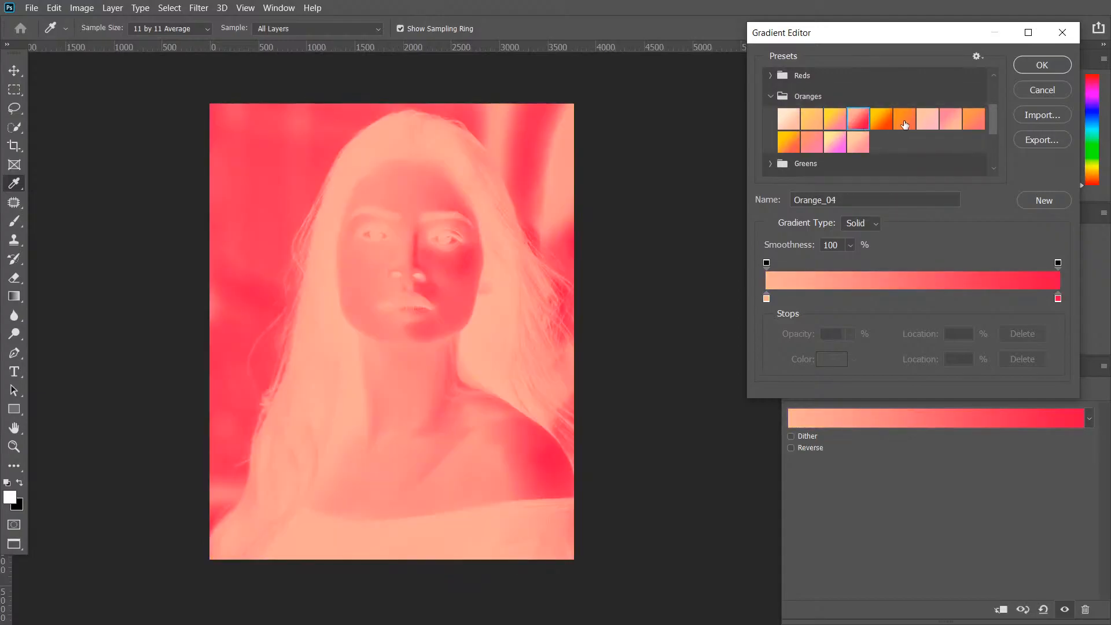
left_click(905, 119)
scroll(981, 119, "up", 5)
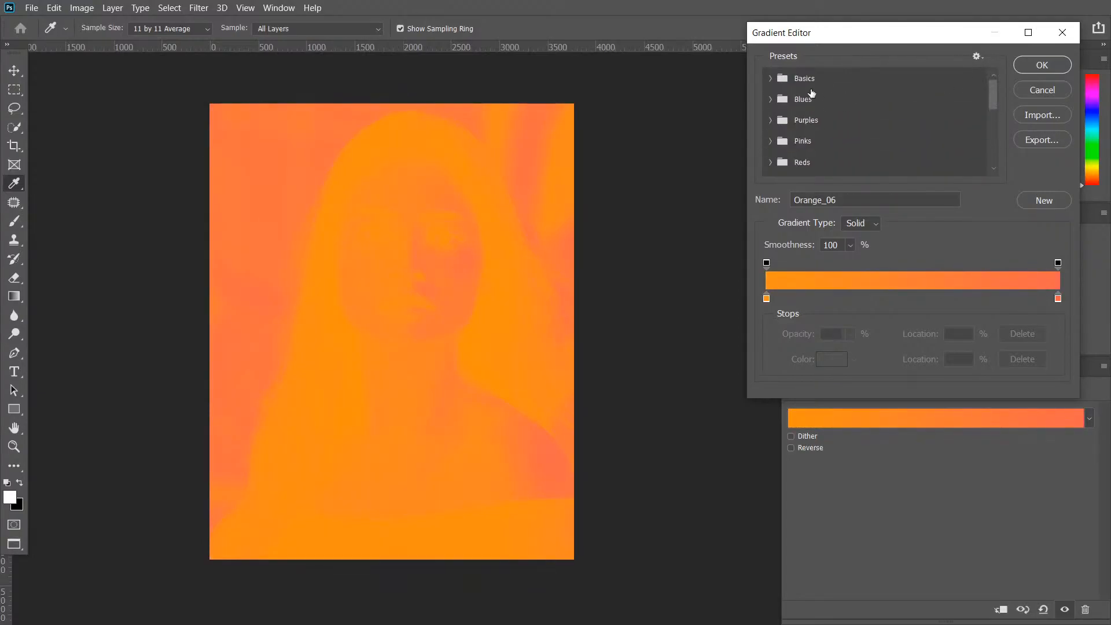
left_click(771, 80)
left_click(835, 101)
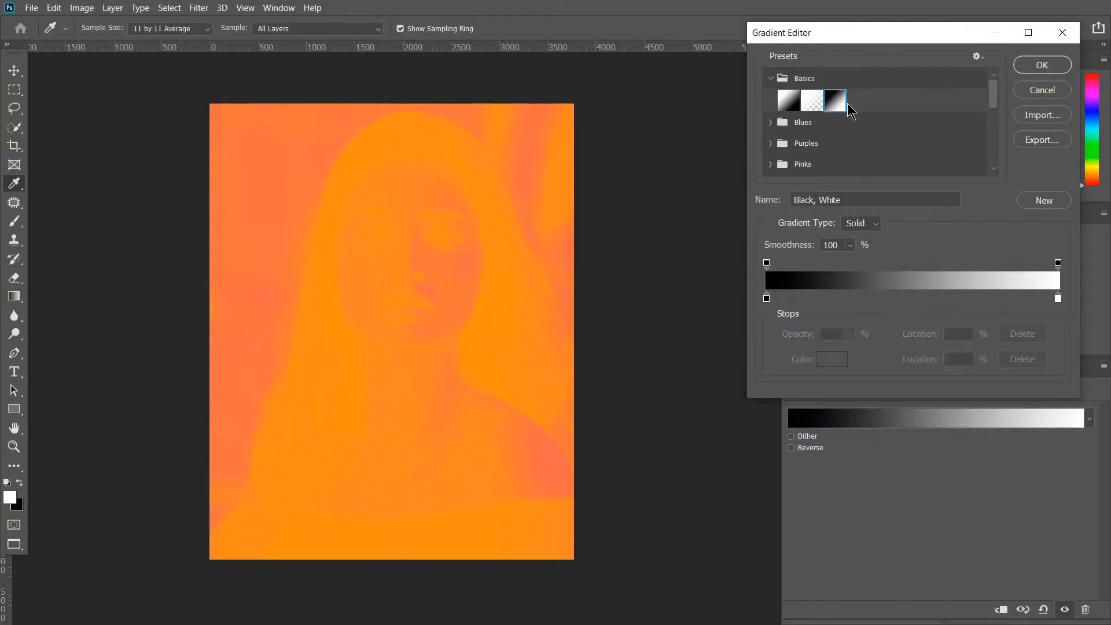
Step: Try more Oranges presets on the Gradient Map, including Orange_05, Orange_04 and Orange_08
scroll(989, 116, "down", 5)
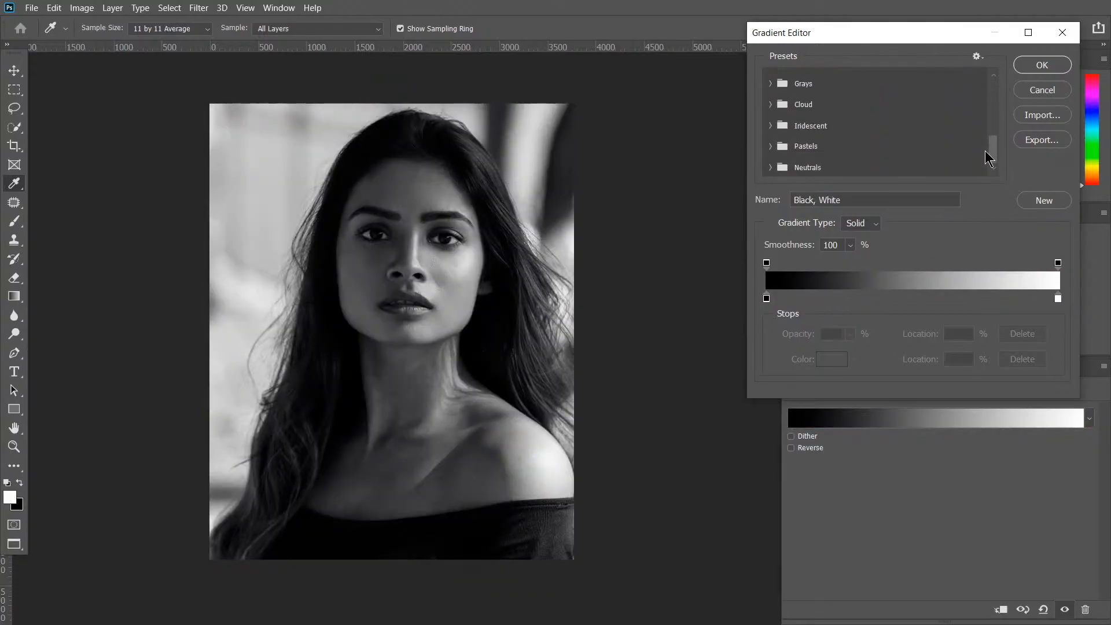
left_click(868, 130)
left_click(883, 132)
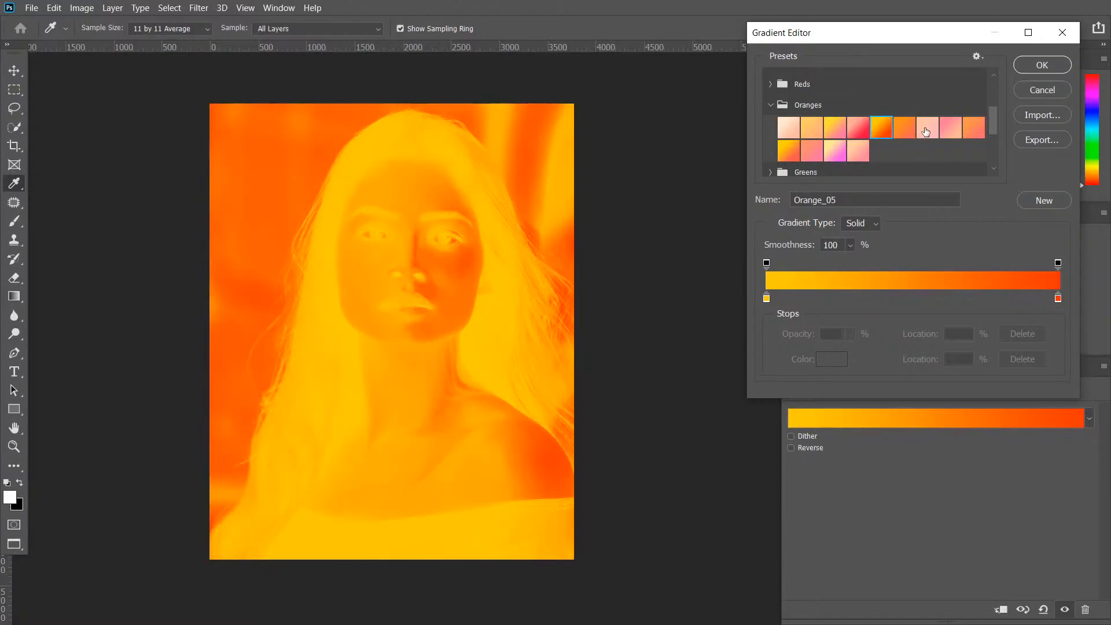
left_click(952, 129)
left_click(979, 132)
left_click(944, 133)
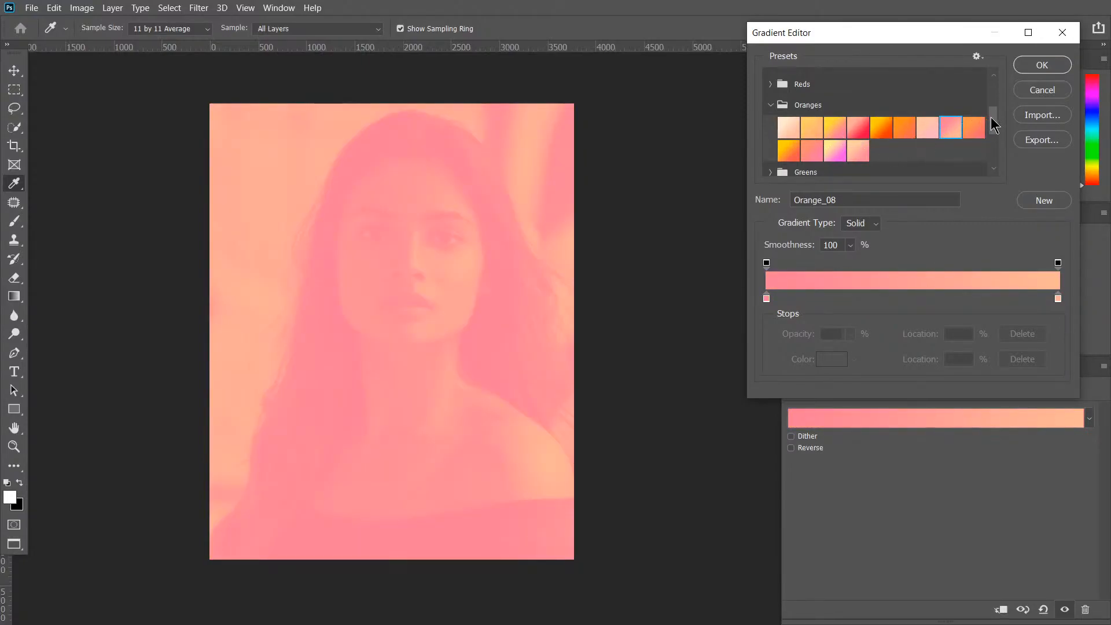
left_click(858, 133)
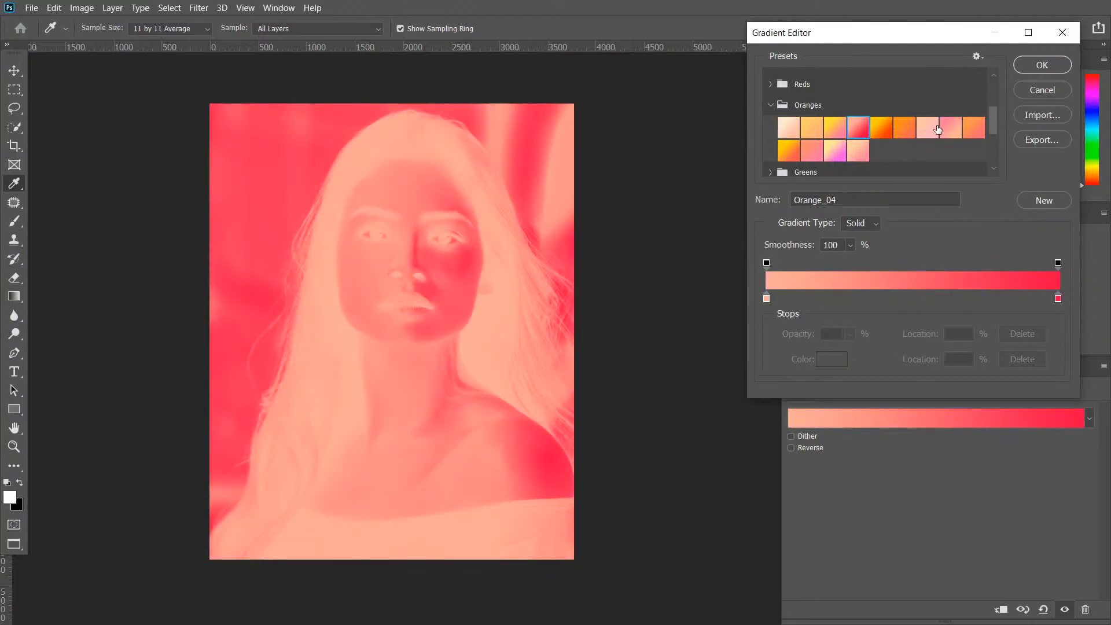
left_click(942, 128)
left_click_drag(996, 119, 997, 72)
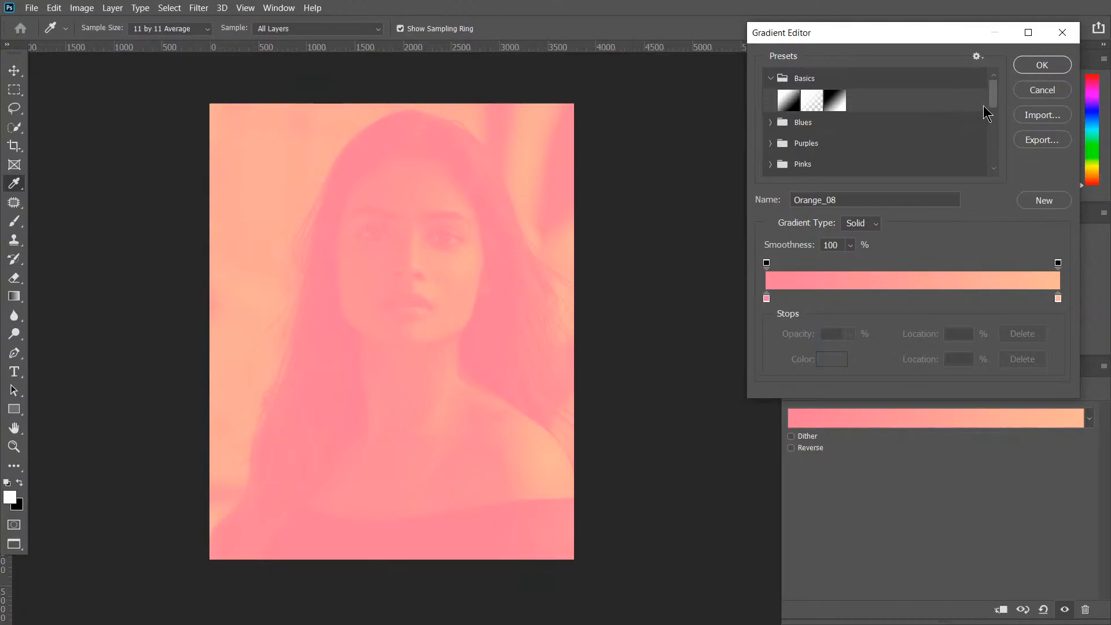
Step: Try several gradients from the Reds presets and apply Red_05 to the Gradient Map
scroll(996, 106, "down", 3)
scroll(825, 126, "up", 2)
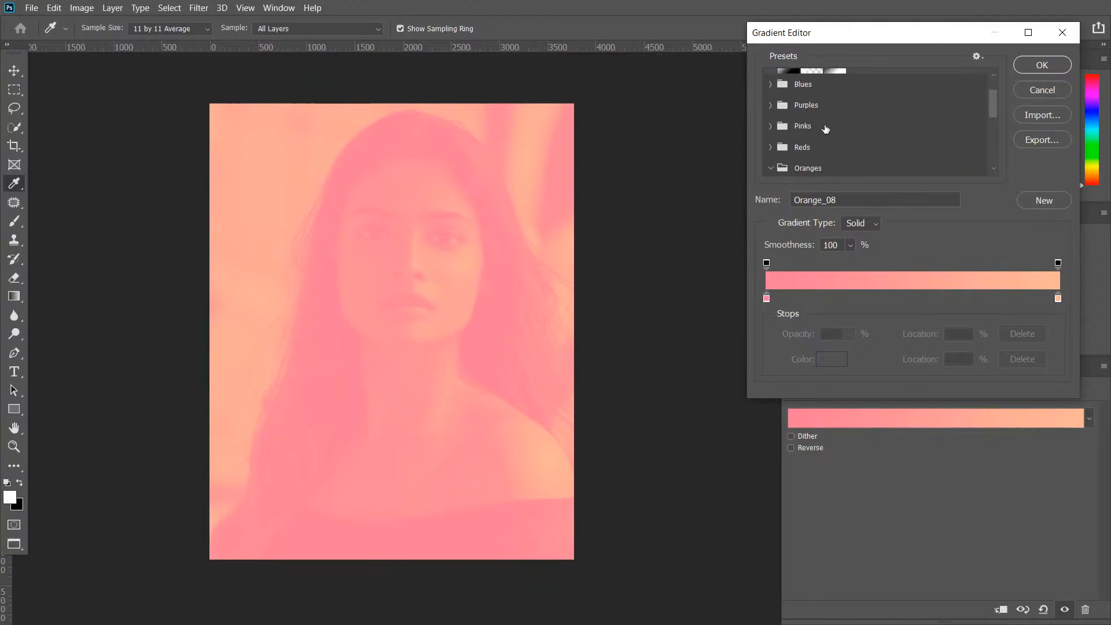
left_click(773, 147)
left_click(909, 167)
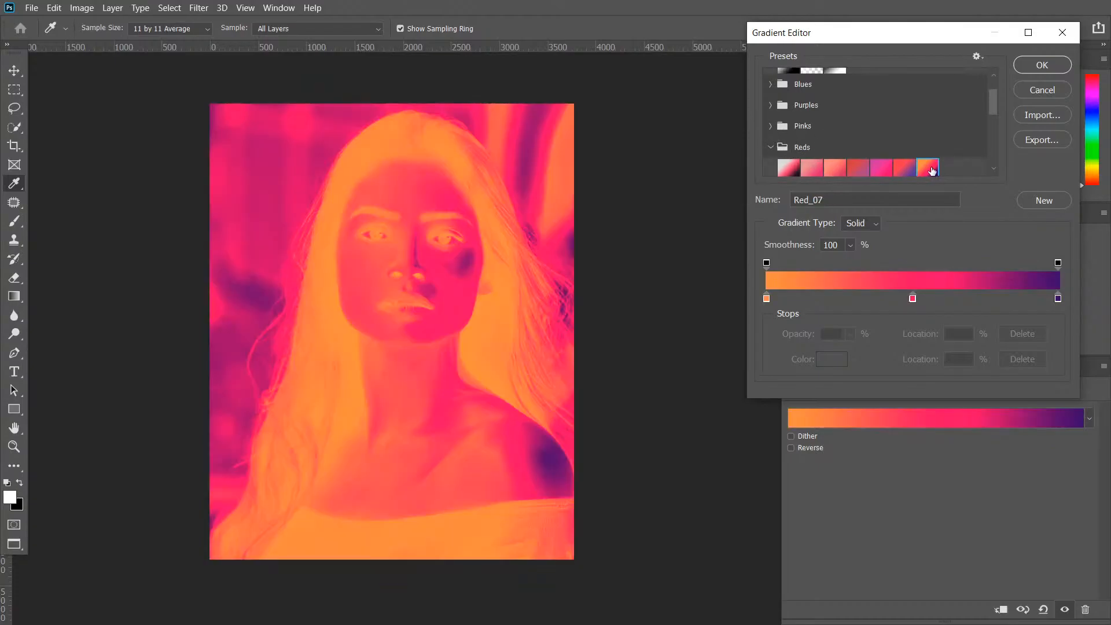
left_click(877, 169)
left_click(857, 169)
left_click(888, 172)
left_click(1033, 70)
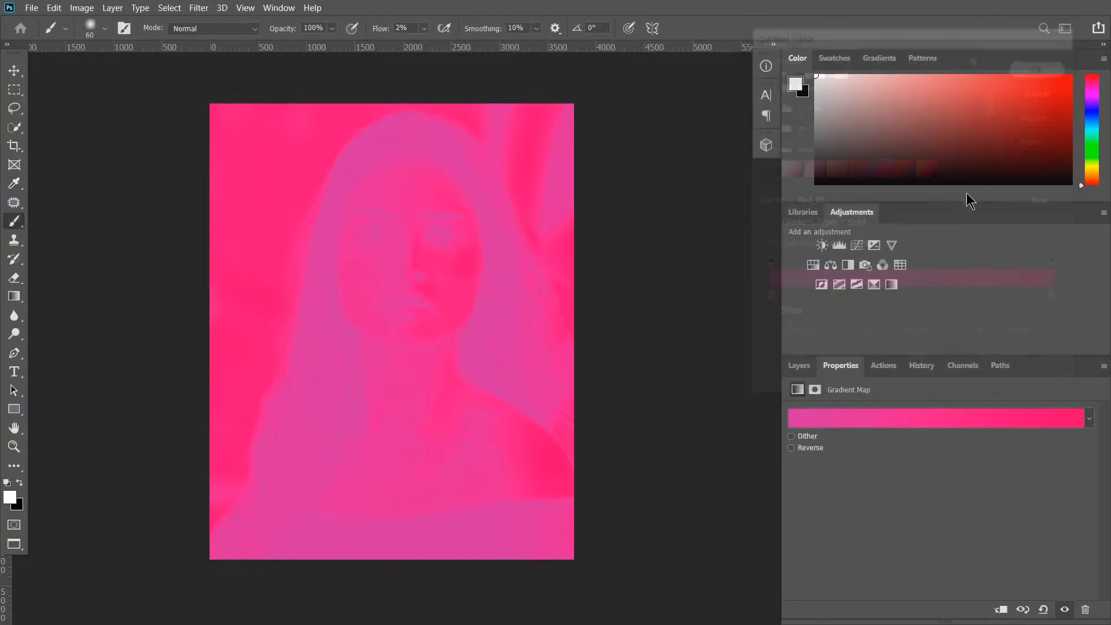
Step: Set the Gradient Map 1 layer to Lighten at 10% opacity and compare the portrait with the layer hidden and shown
key("F7")
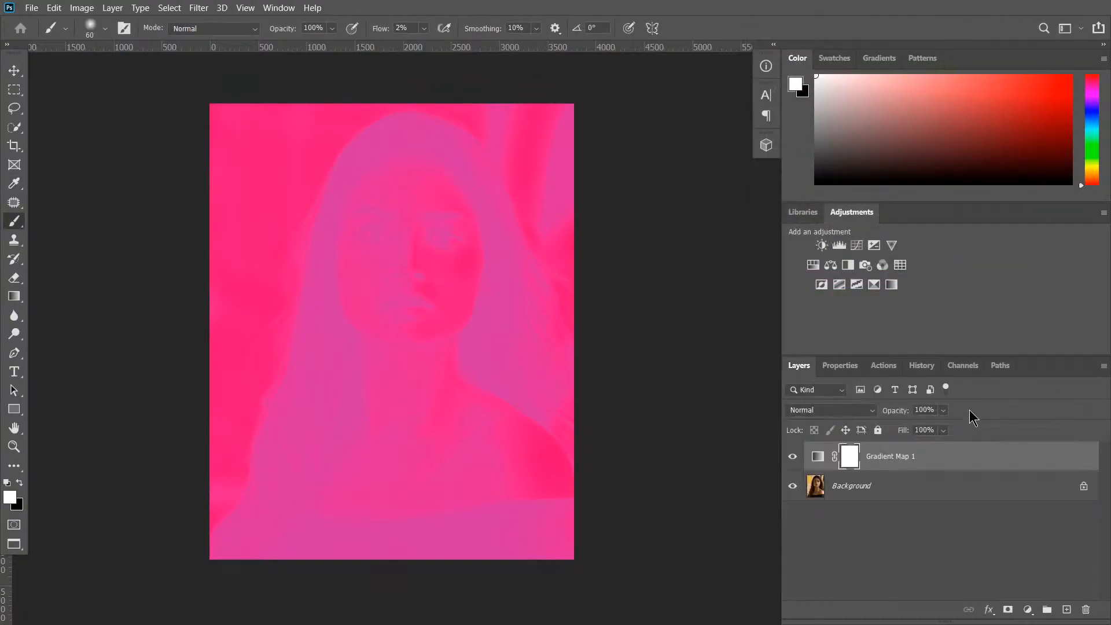
left_click(853, 410)
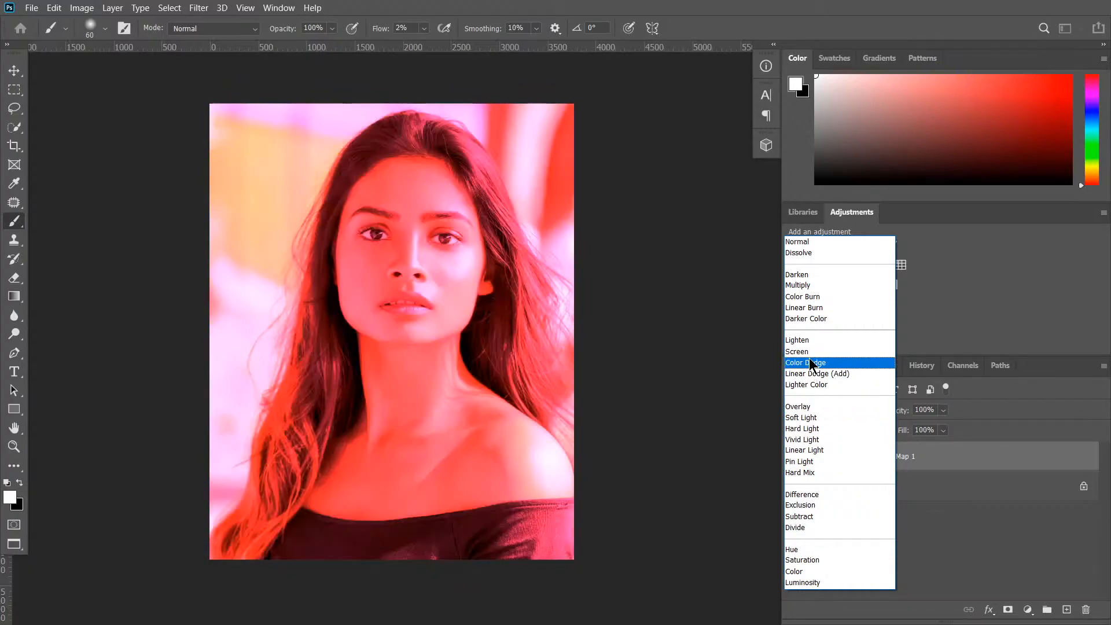
left_click(807, 343)
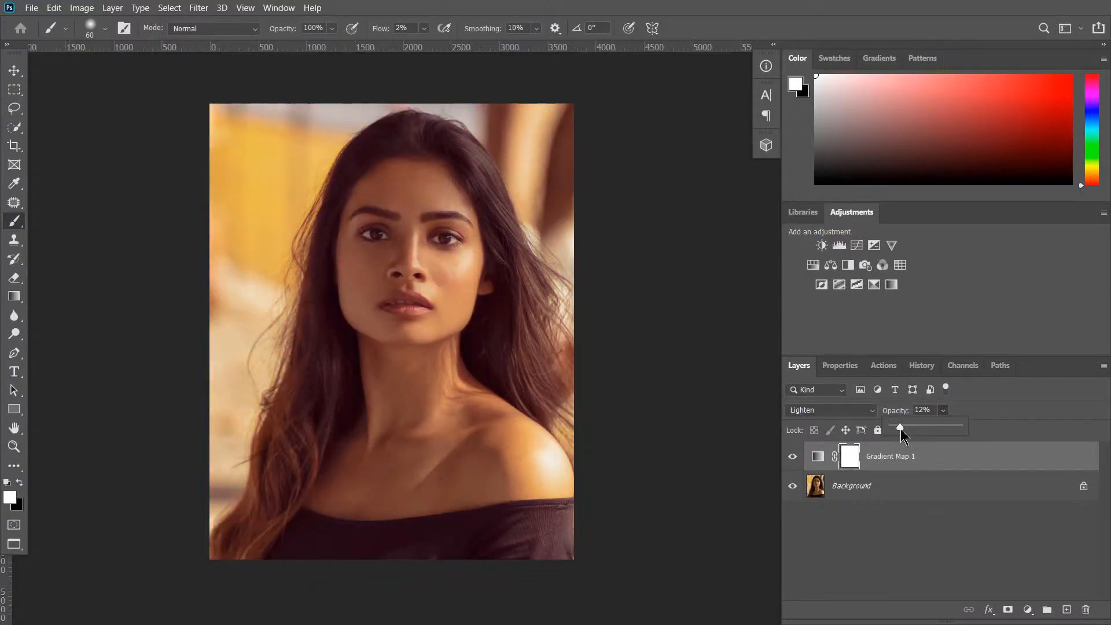
left_click(793, 456)
left_click(793, 457)
Step: Reopen the Gradient Map 1 gradient and switch it to the Red_04 preset
double_click(819, 462)
left_click(880, 422)
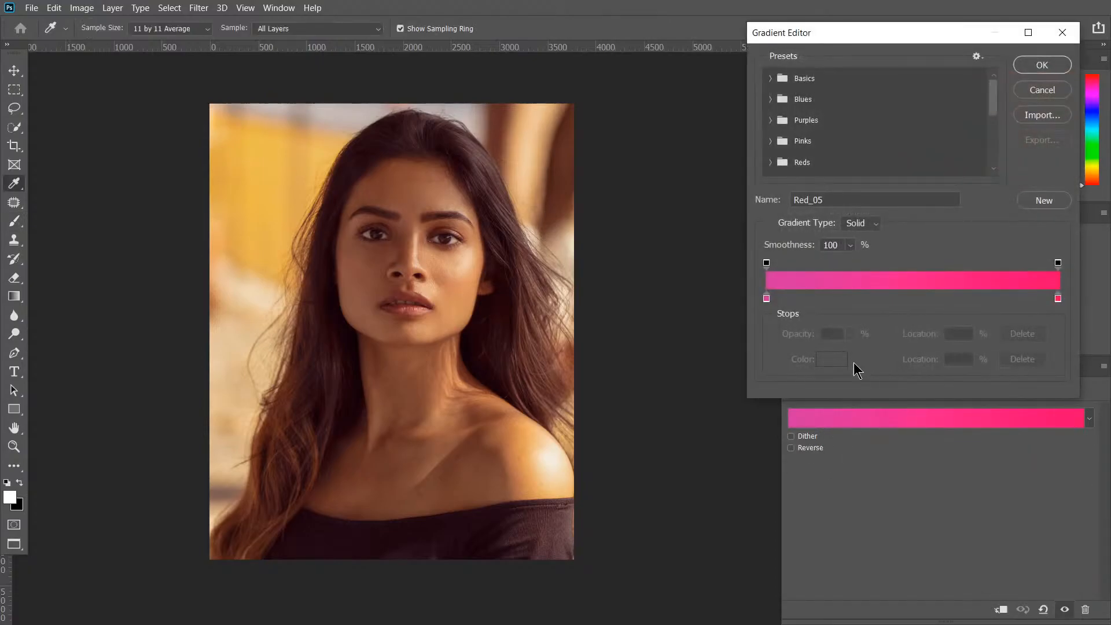
left_click(770, 163)
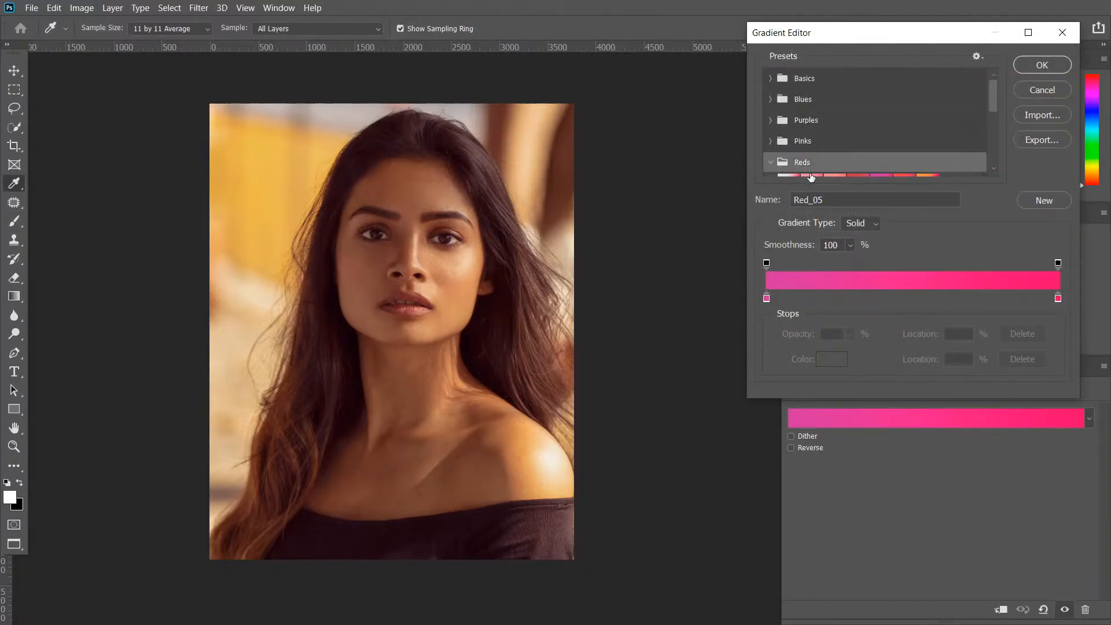
scroll(987, 113, "down", 2)
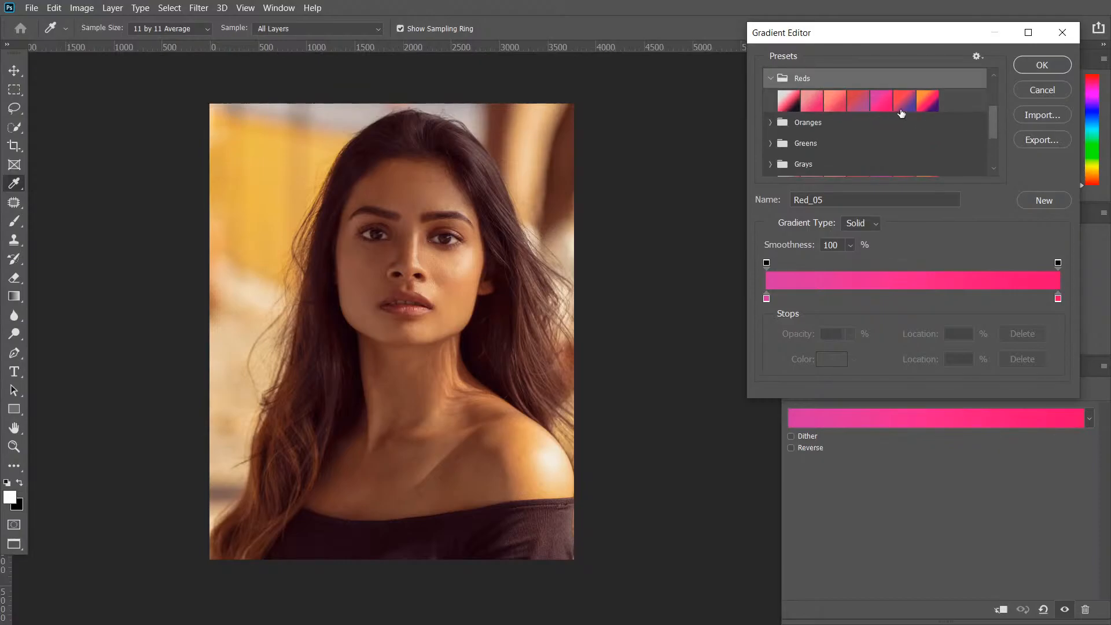
left_click(858, 102)
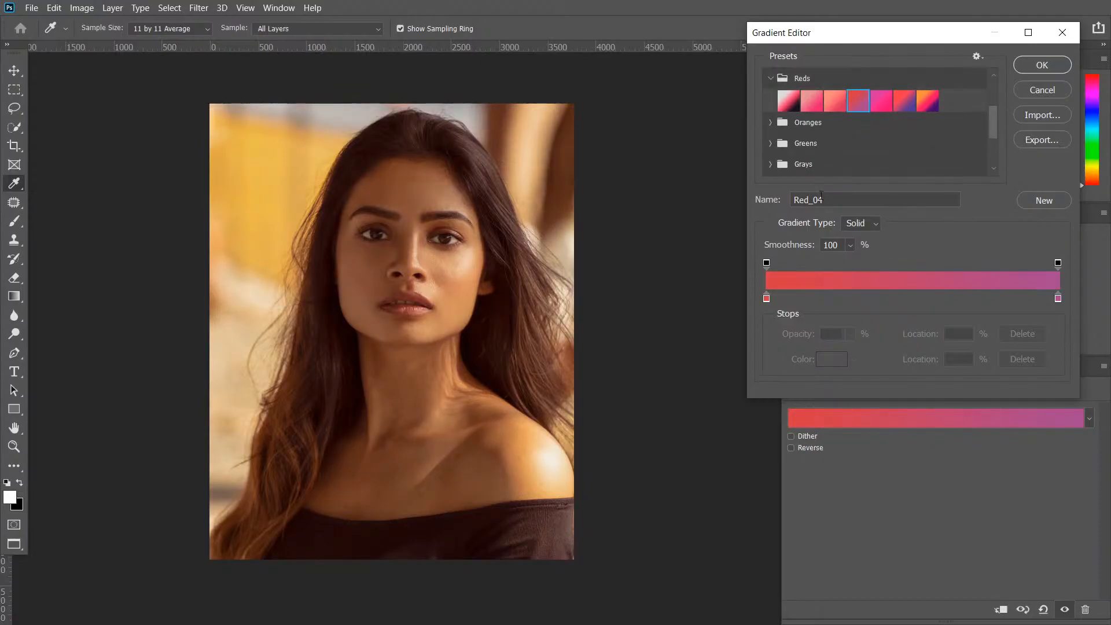
Step: Change the gradient's starting color stop to red b9000d with 100% saturation and apply the customized gradient
left_click(766, 299)
left_click(831, 359)
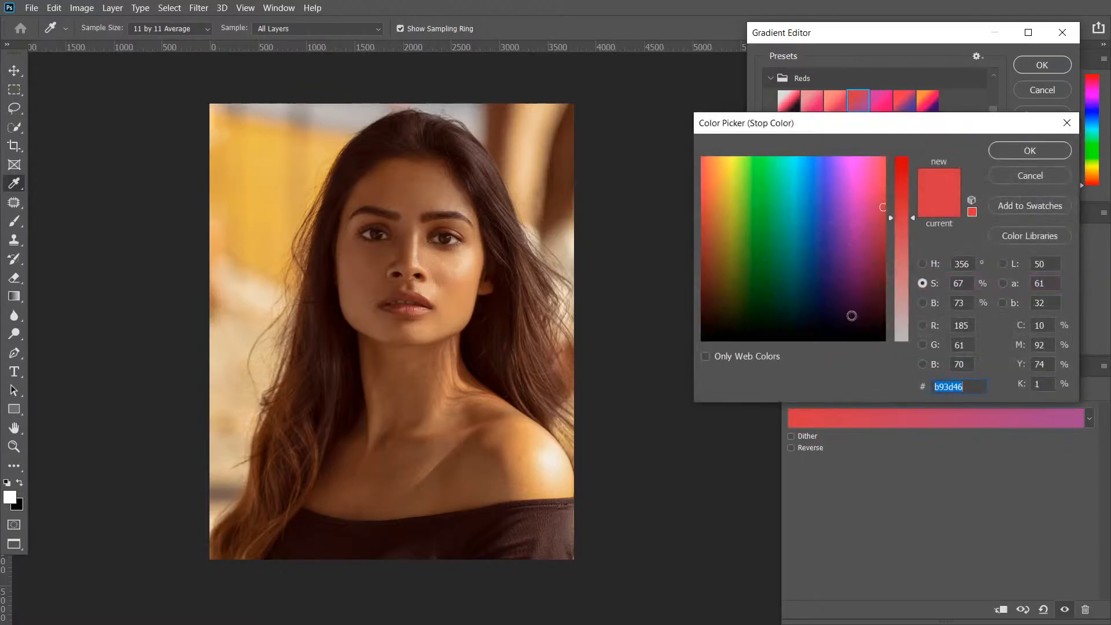
left_click_drag(893, 208, 911, 179)
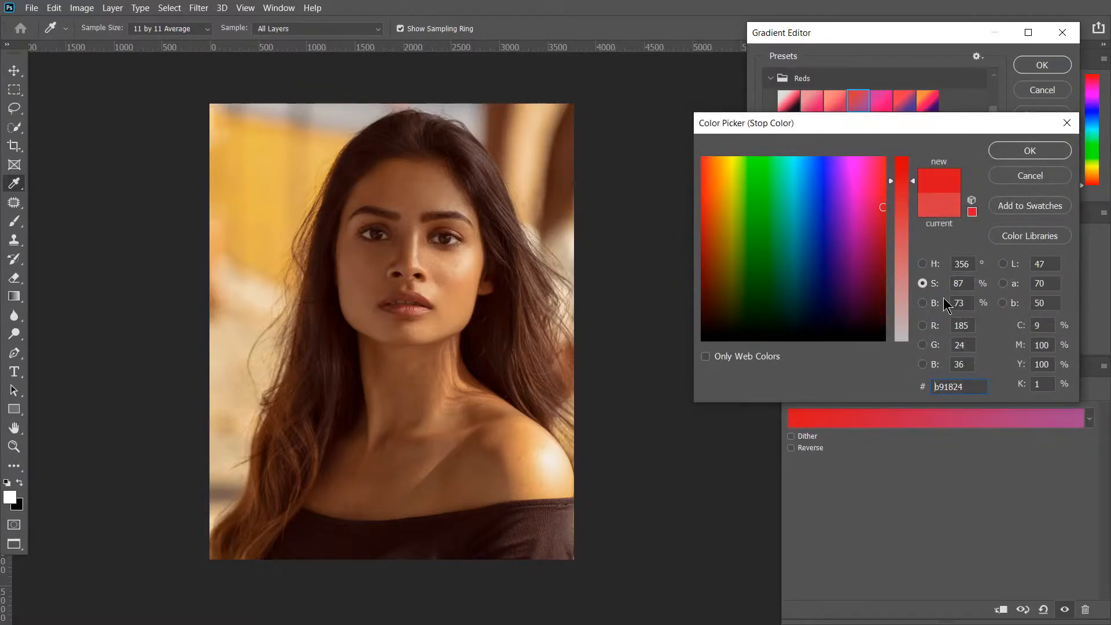
left_click(922, 264)
left_click(922, 283)
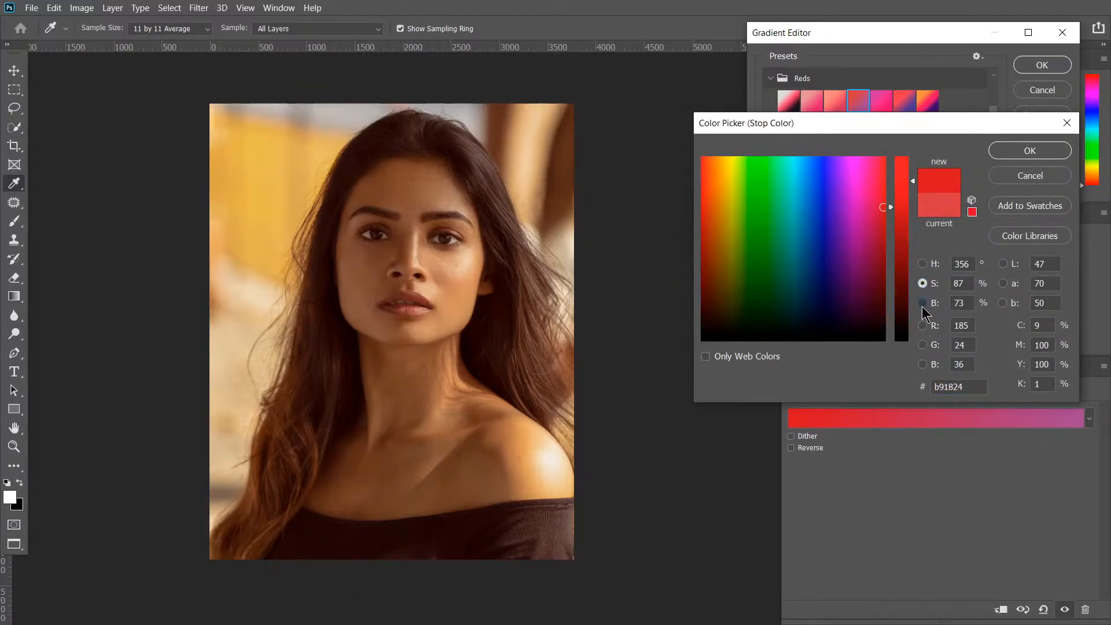
left_click(923, 303)
left_click(923, 284)
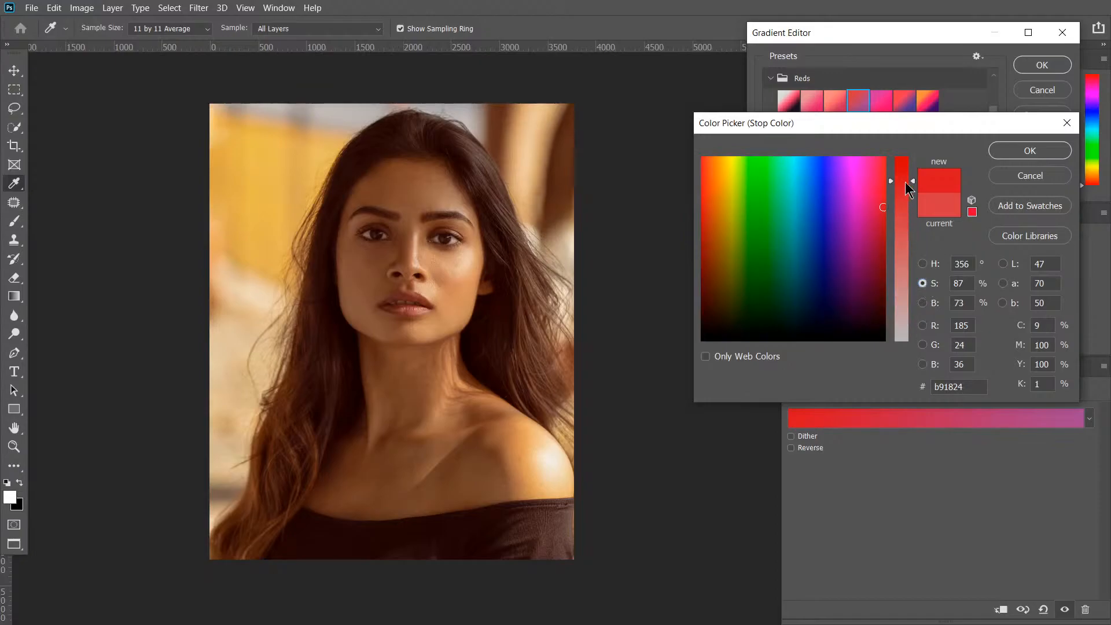
left_click_drag(913, 180, 913, 154)
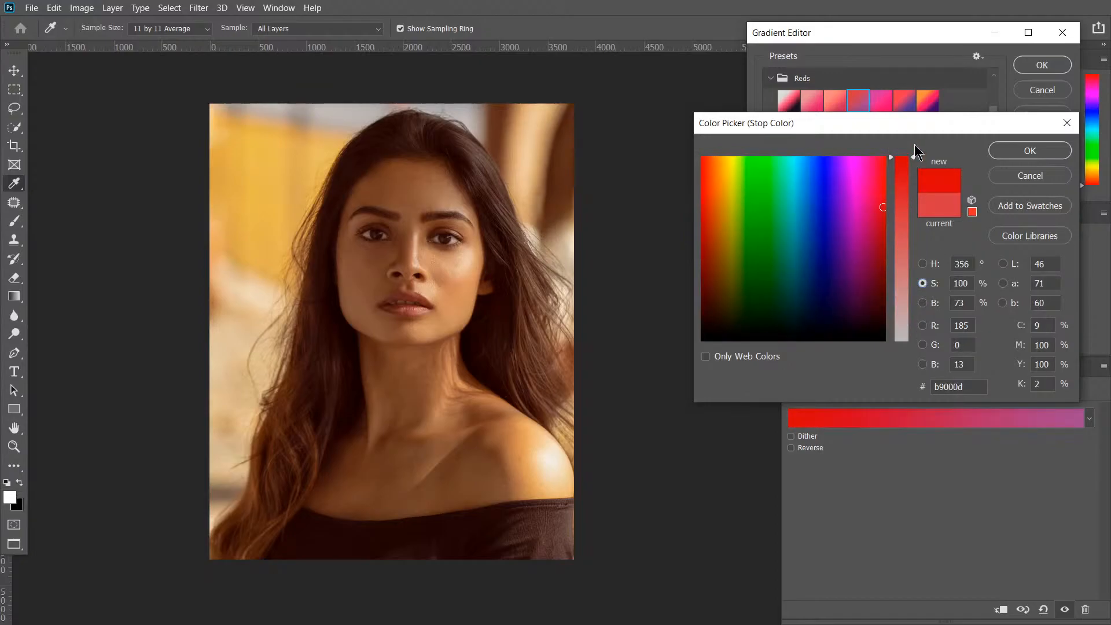
left_click(1038, 152)
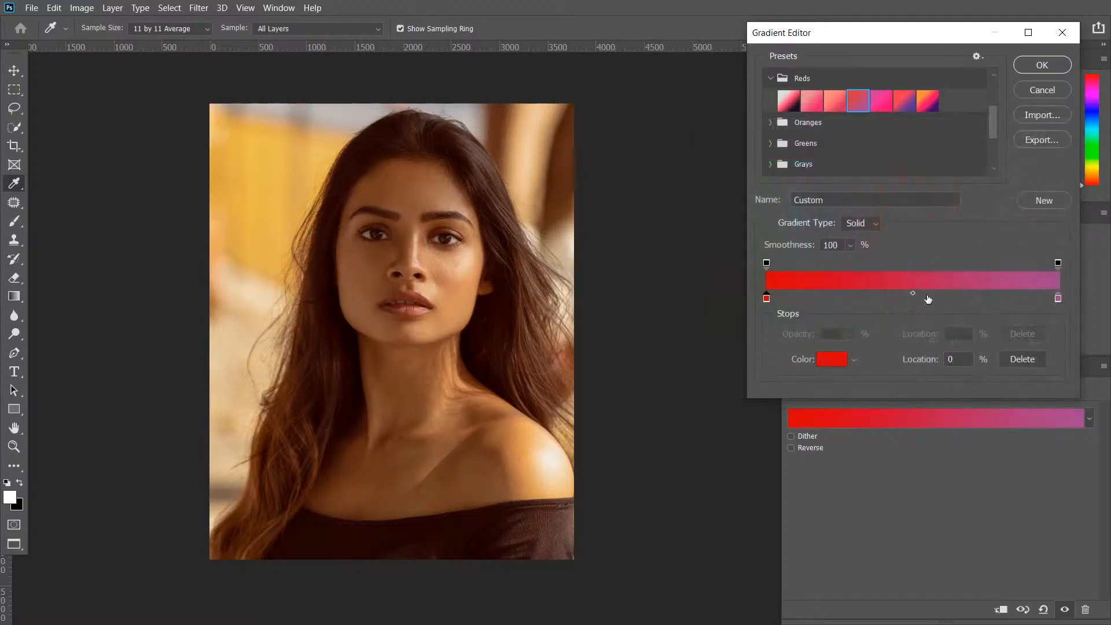
left_click(1045, 66)
Step: Lower the Gradient Map 1 layer's opacity to 5% while comparing the portrait with it hidden and shown, and select the Background layer
left_click(799, 366)
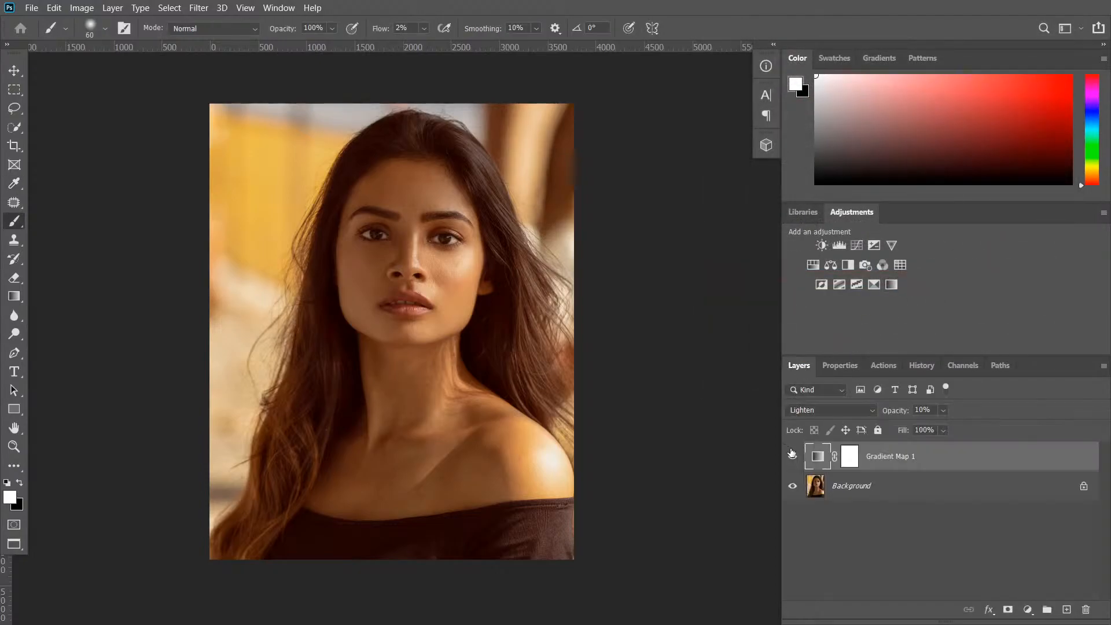
left_click(792, 457)
left_click(793, 457)
left_click(792, 456)
left_click(796, 455)
left_click(942, 430)
left_click_drag(945, 427, 945, 426)
left_click(792, 461)
left_click(793, 461)
left_click(943, 411)
left_click(793, 458)
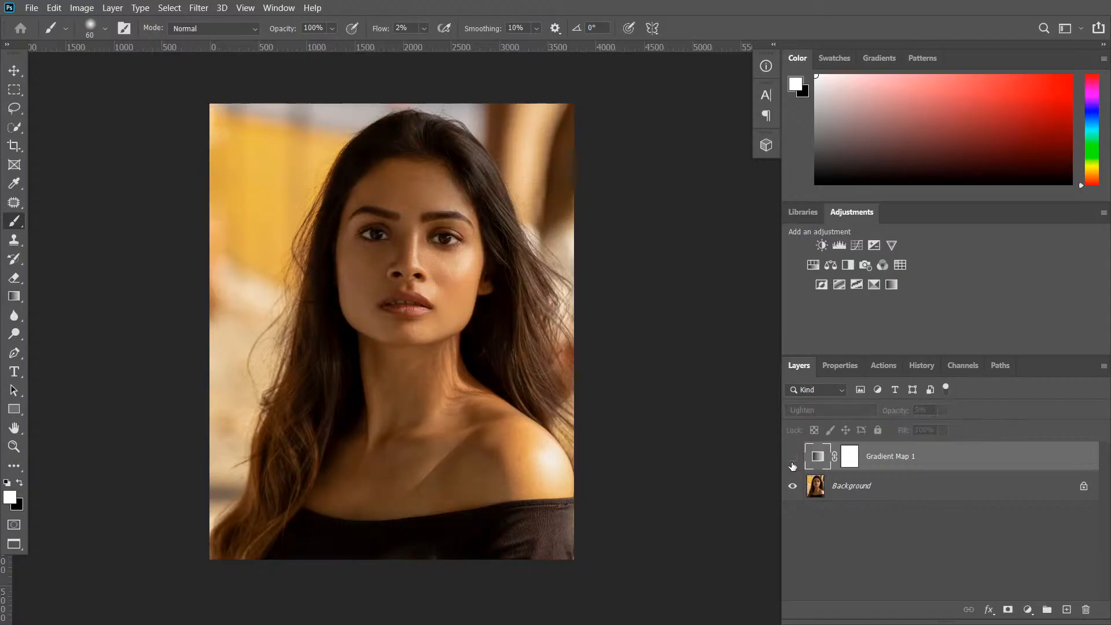
left_click(793, 463)
left_click(793, 464)
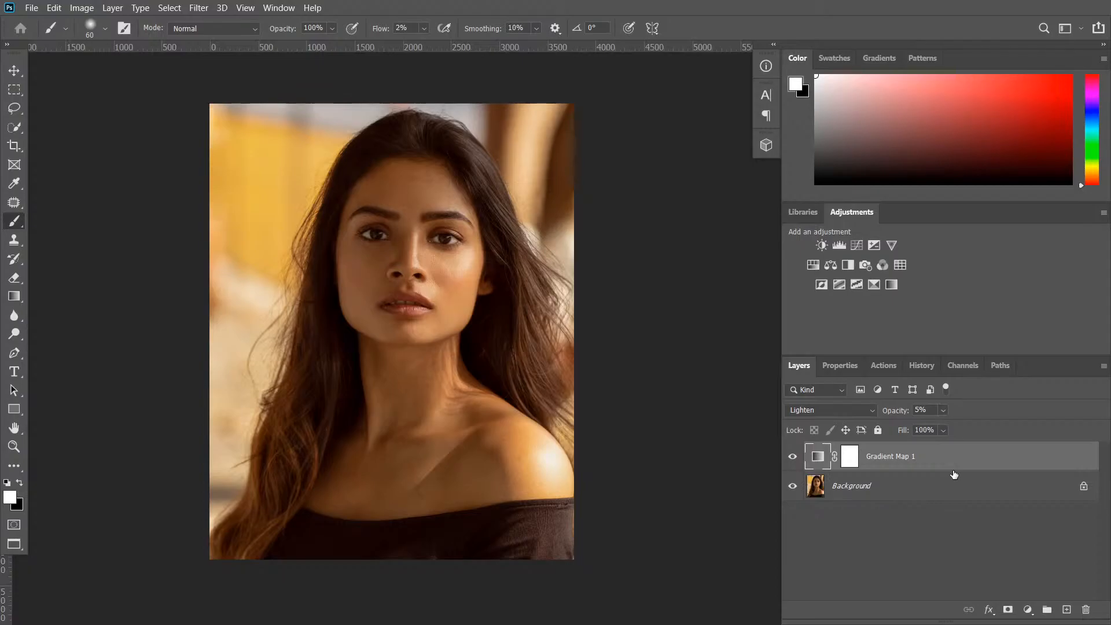
left_click(933, 493)
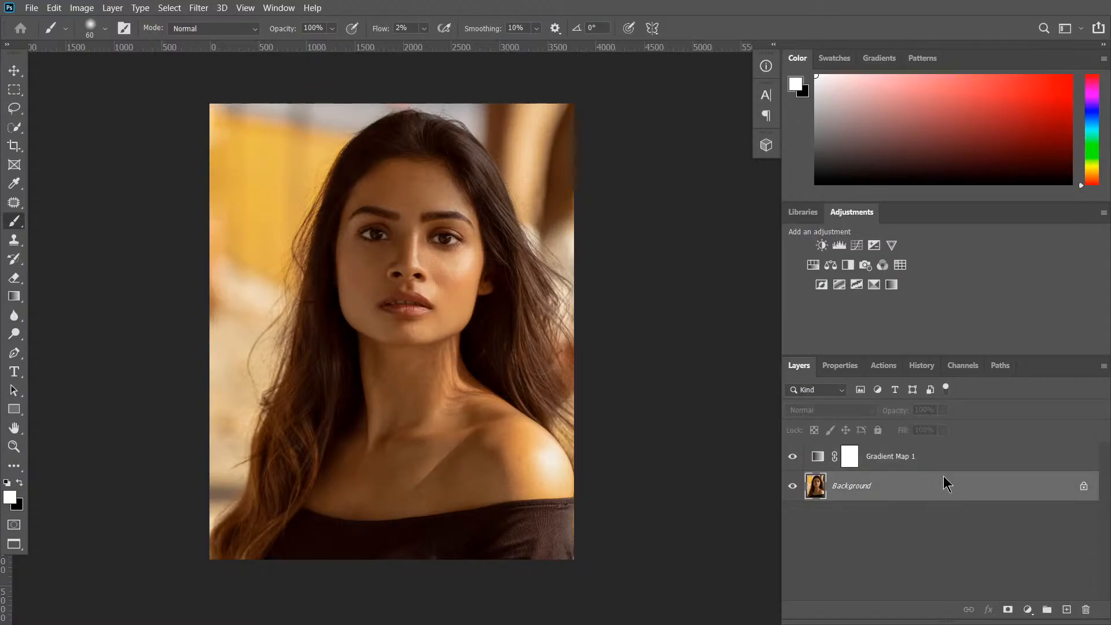
Step: Apply a Camera Raw Filter to the Background layer with Shadows +32 and Exposure +0.25
key("ctrl+shift+a")
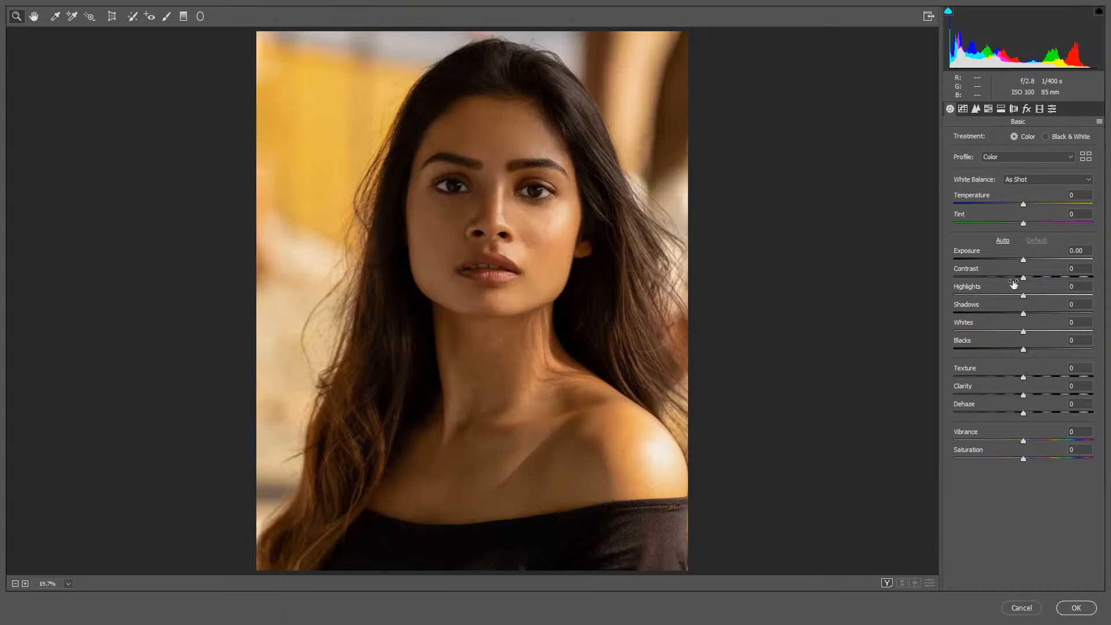
left_click_drag(1033, 313, 1045, 314)
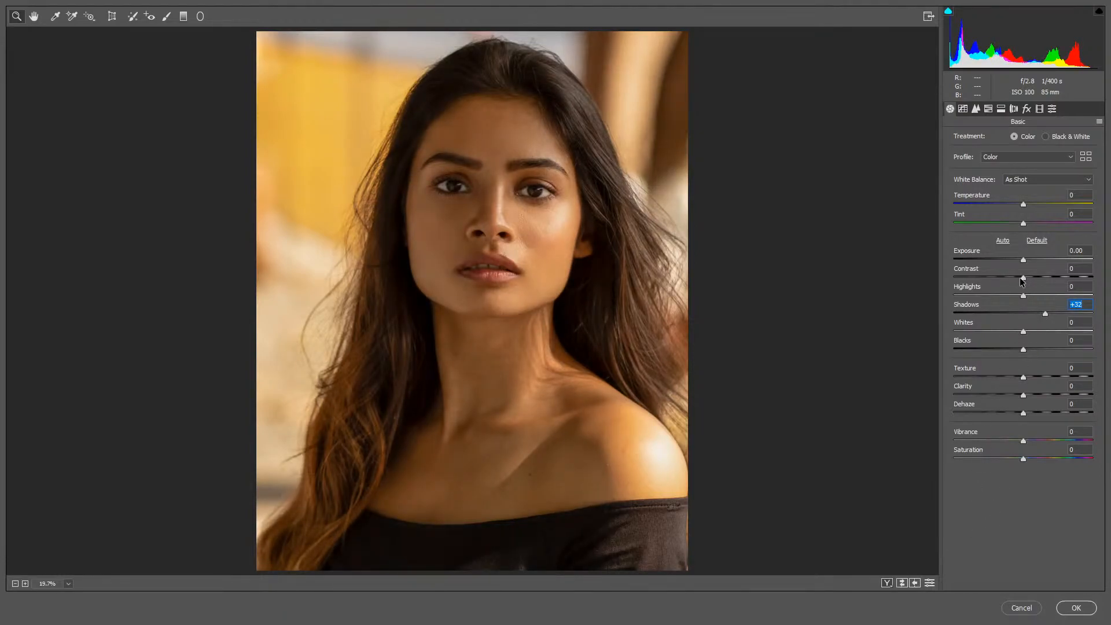
left_click_drag(1024, 262, 1026, 260)
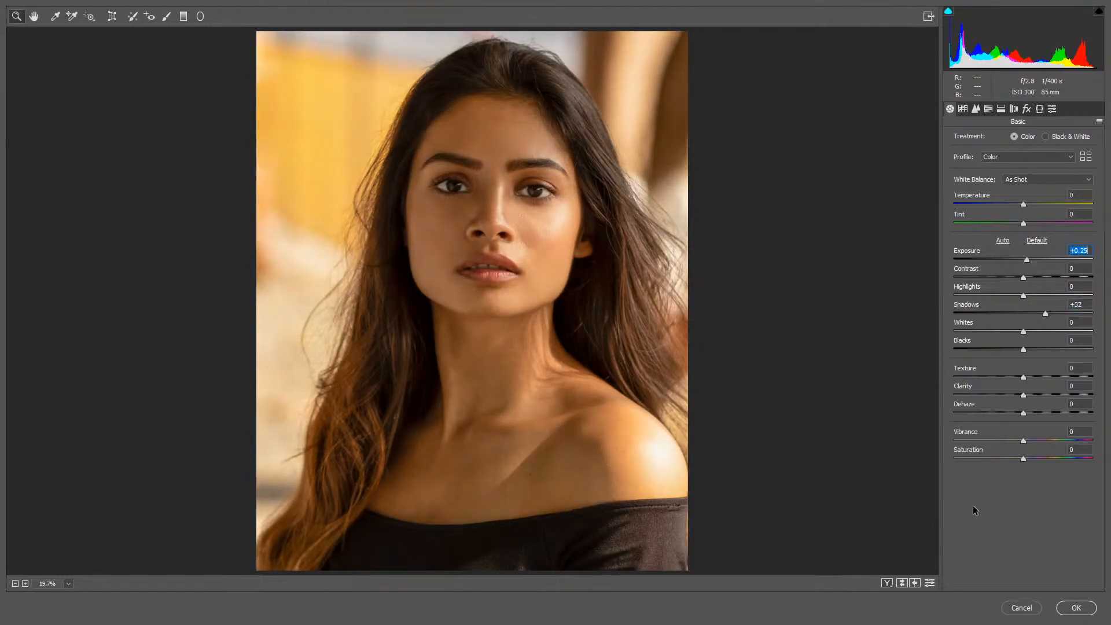
left_click(1074, 608)
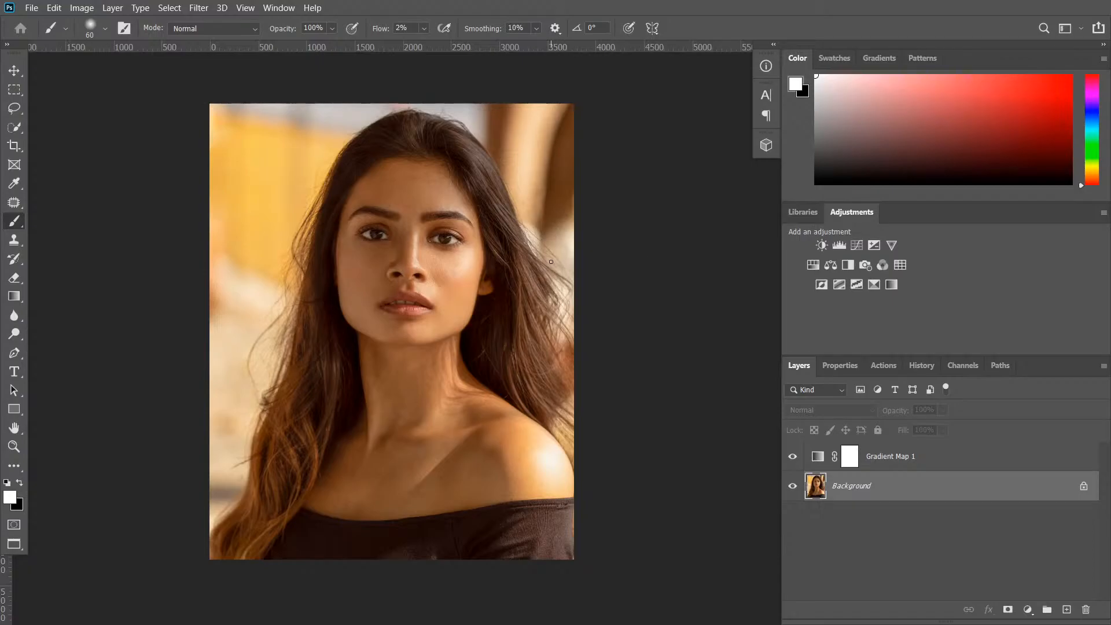
Step: Compare the retouched portrait with the original _MG_0212.dng history snapshot, returning to the latest Camera Raw Filter state
scroll(553, 265, "up", 1)
scroll(553, 265, "down", 1)
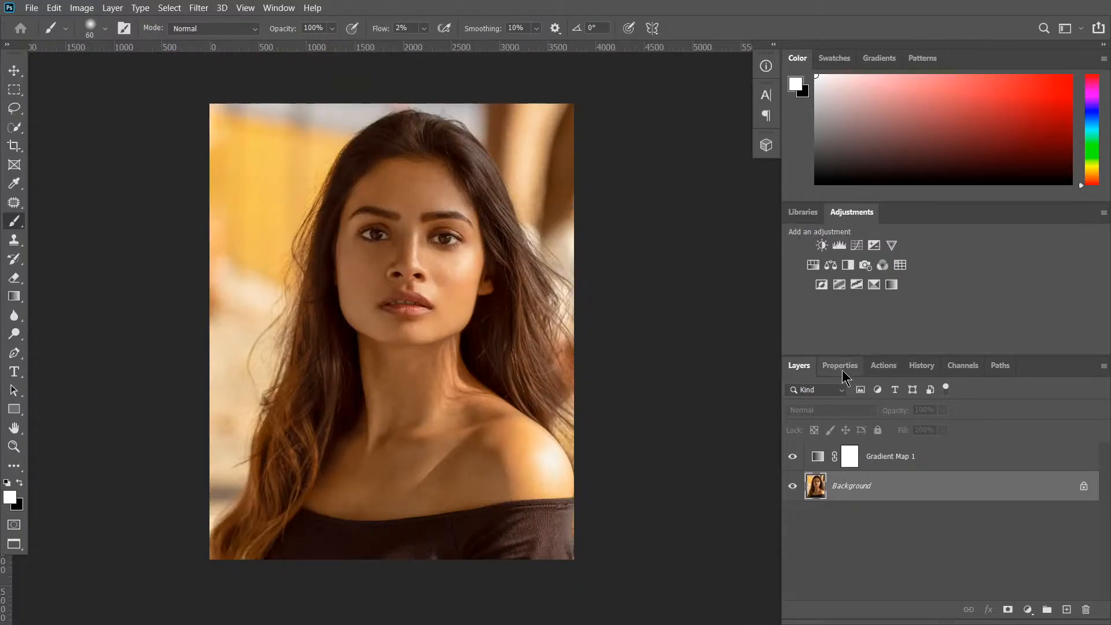
left_click(920, 368)
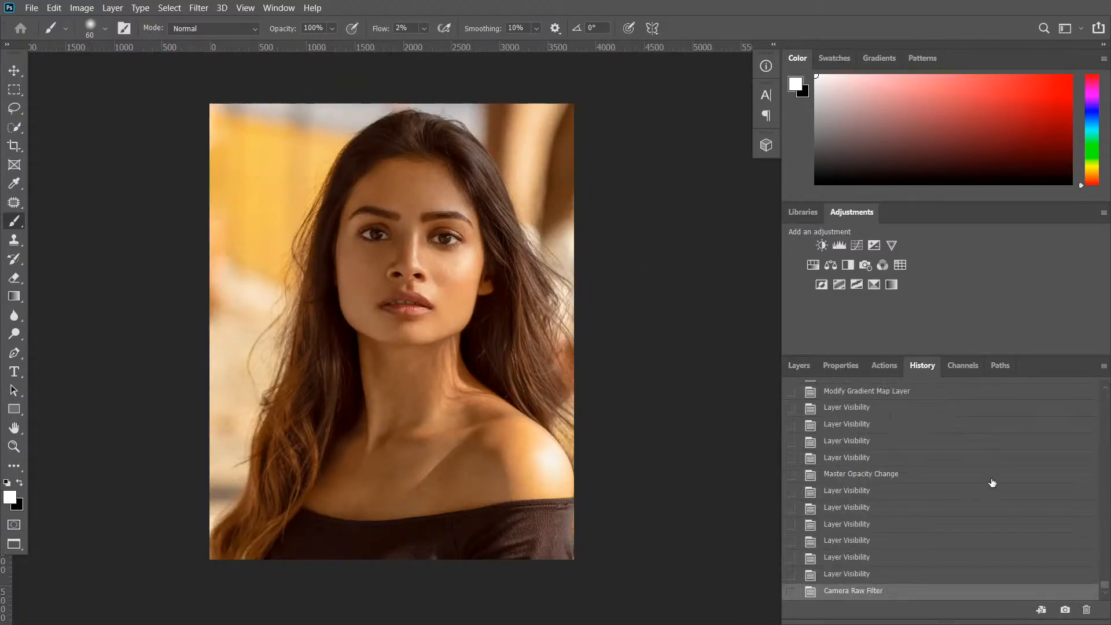
scroll(1105, 584, "up", 2)
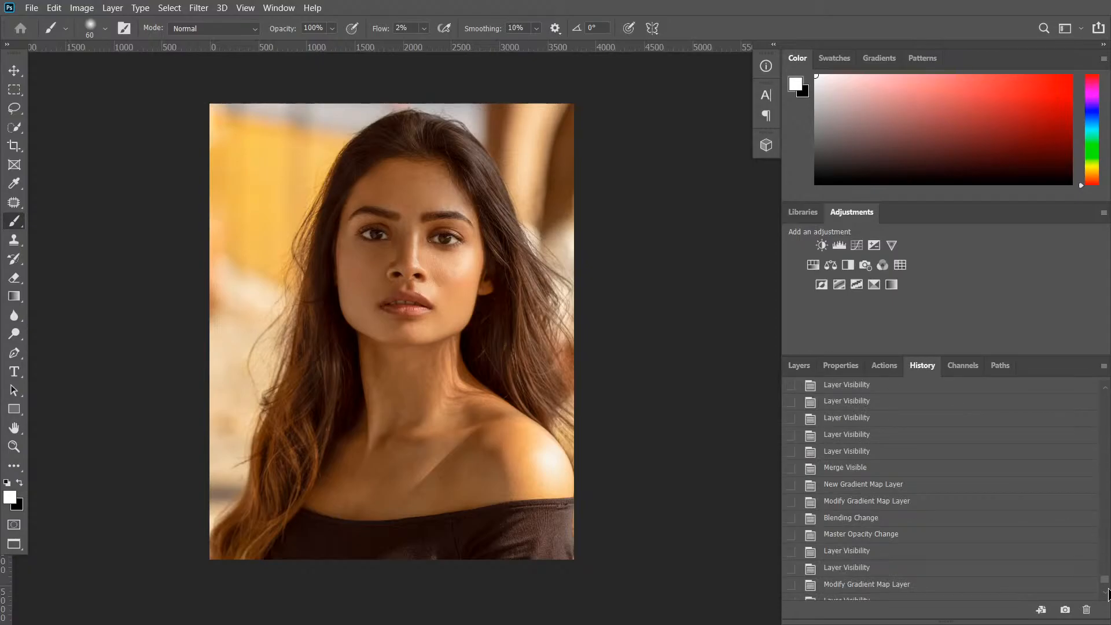
left_click_drag(1106, 580, 1102, 400)
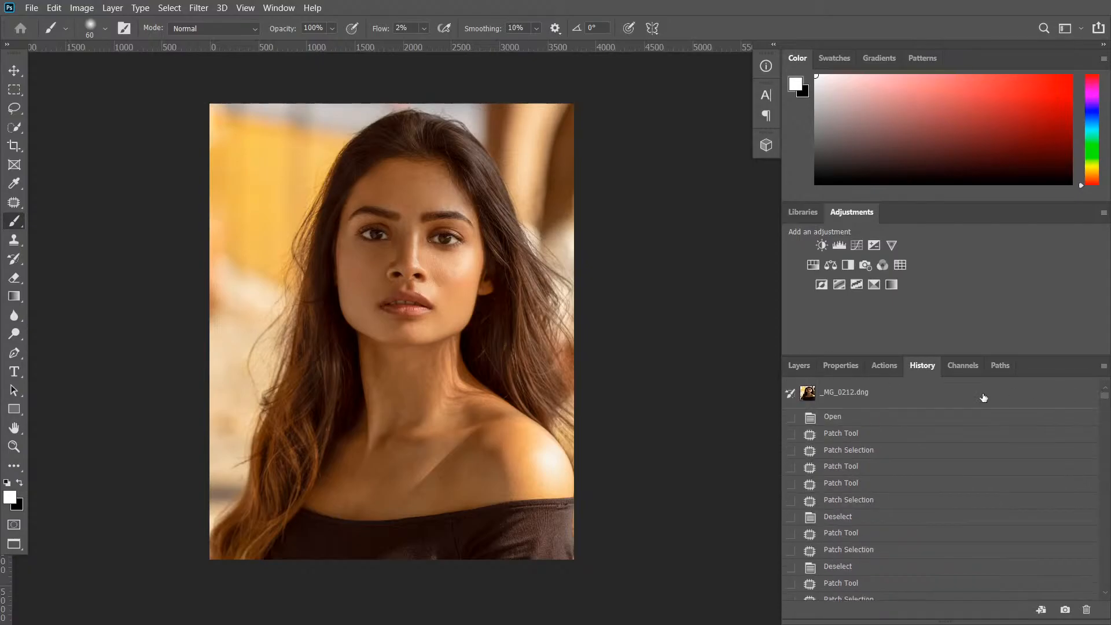
left_click(910, 392)
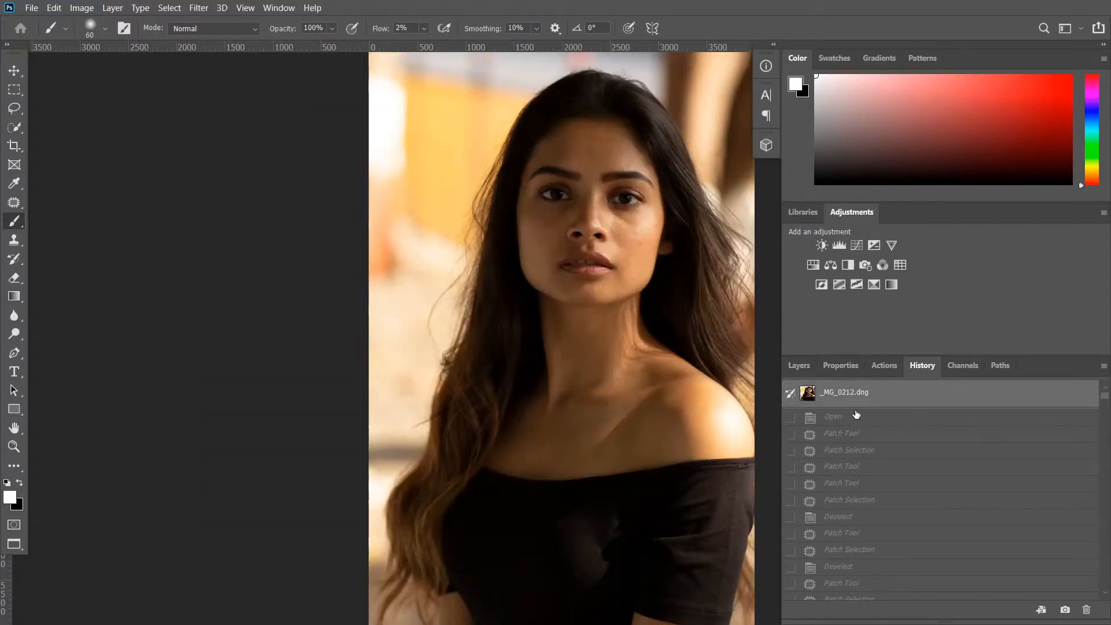
left_click_drag(651, 372, 504, 387)
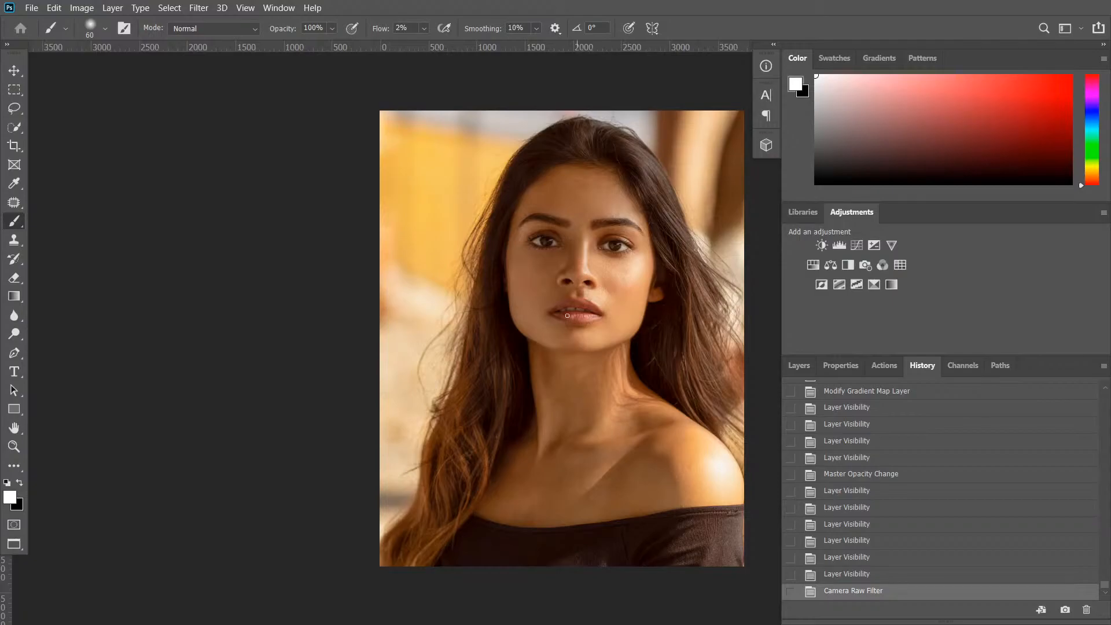
left_click_drag(562, 359, 520, 402)
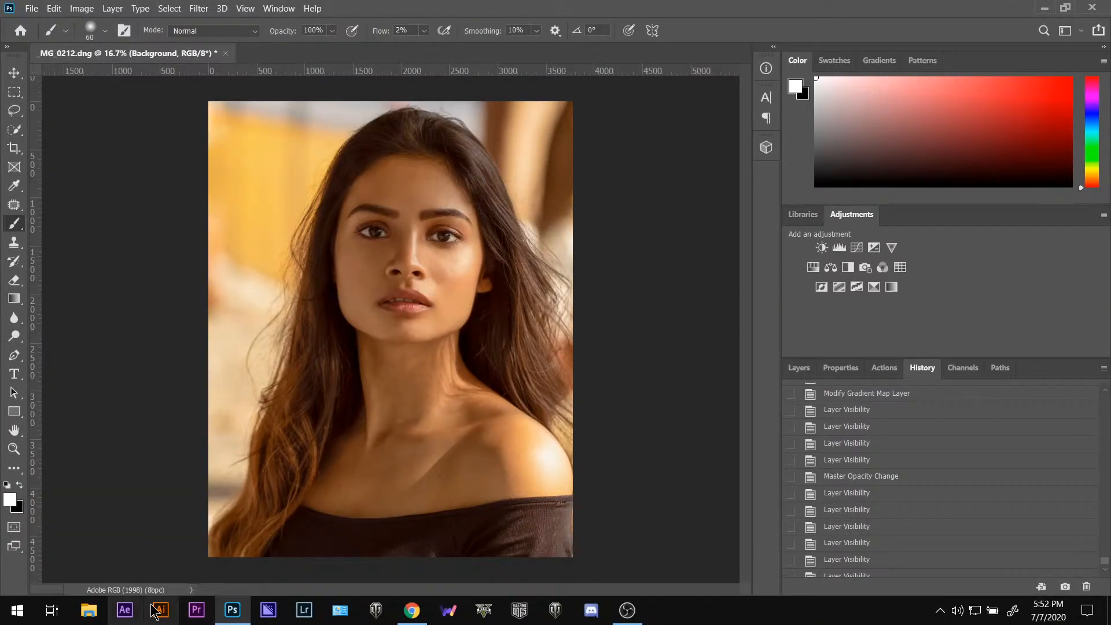
Step: Convert the image to the Working RGB - sRGB IEC61966-2.1 profile with Adobe (ACE), Relative Colorimetric intent and flattening enabled
left_click(167, 592)
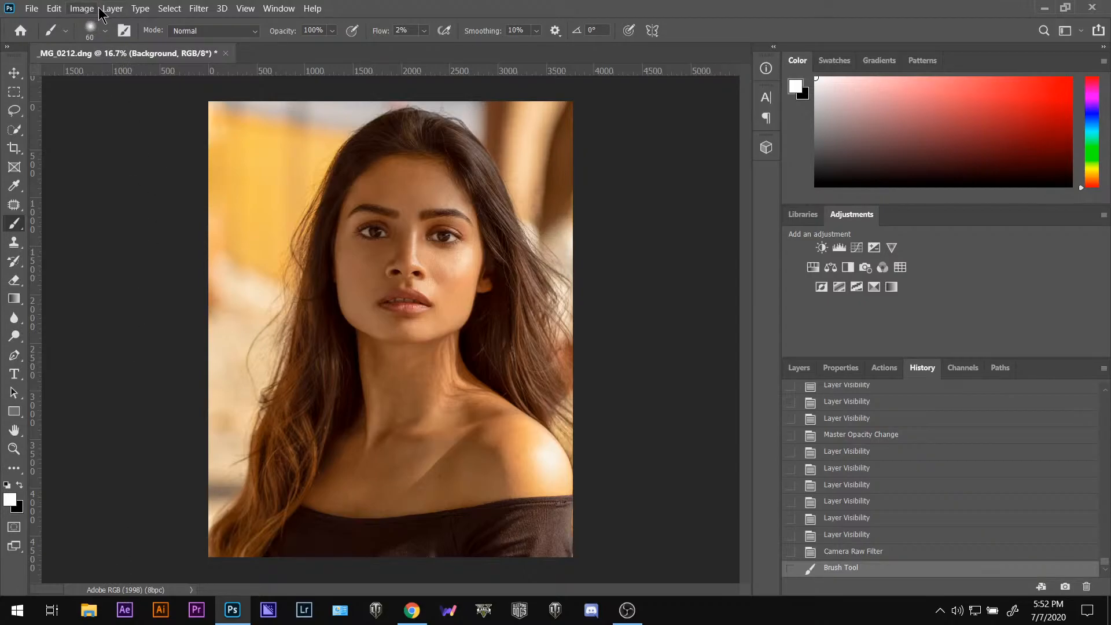
left_click(54, 9)
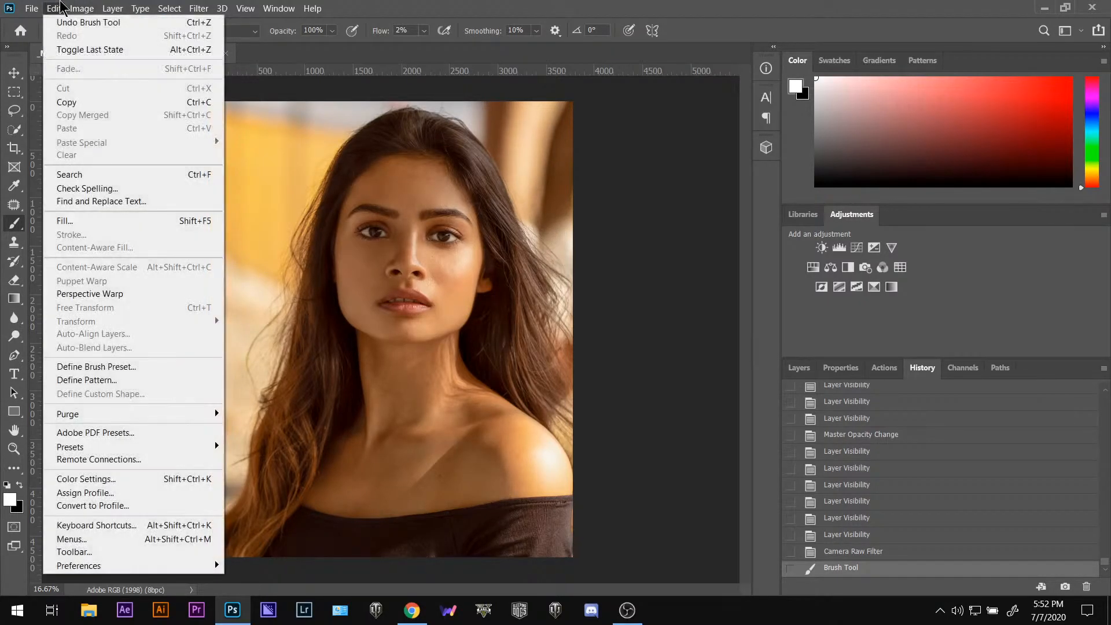
left_click(141, 507)
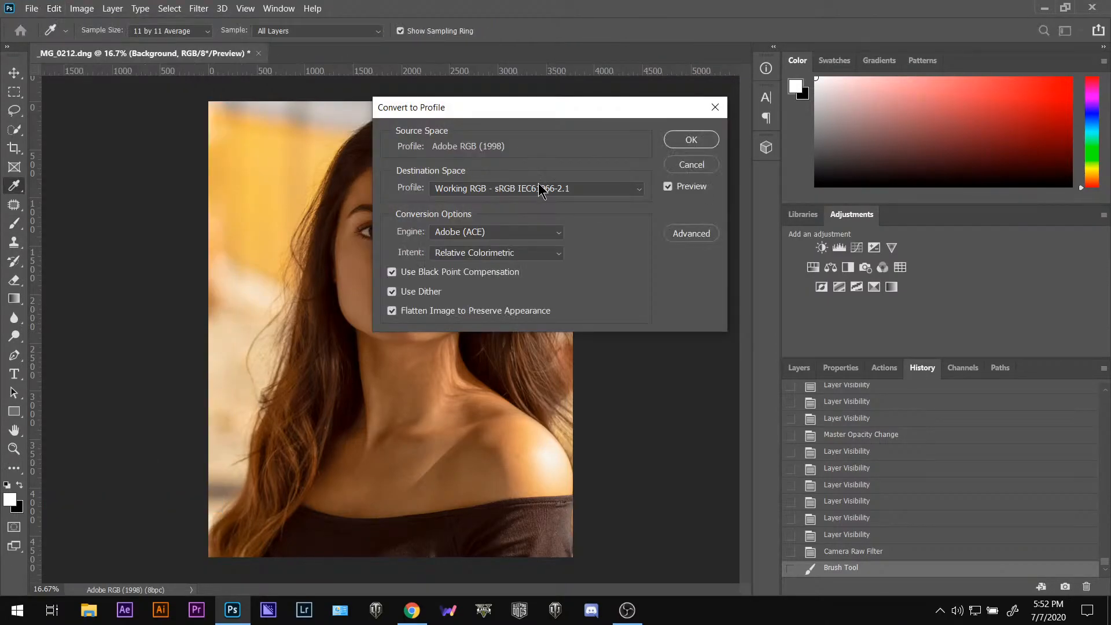
left_click(495, 191)
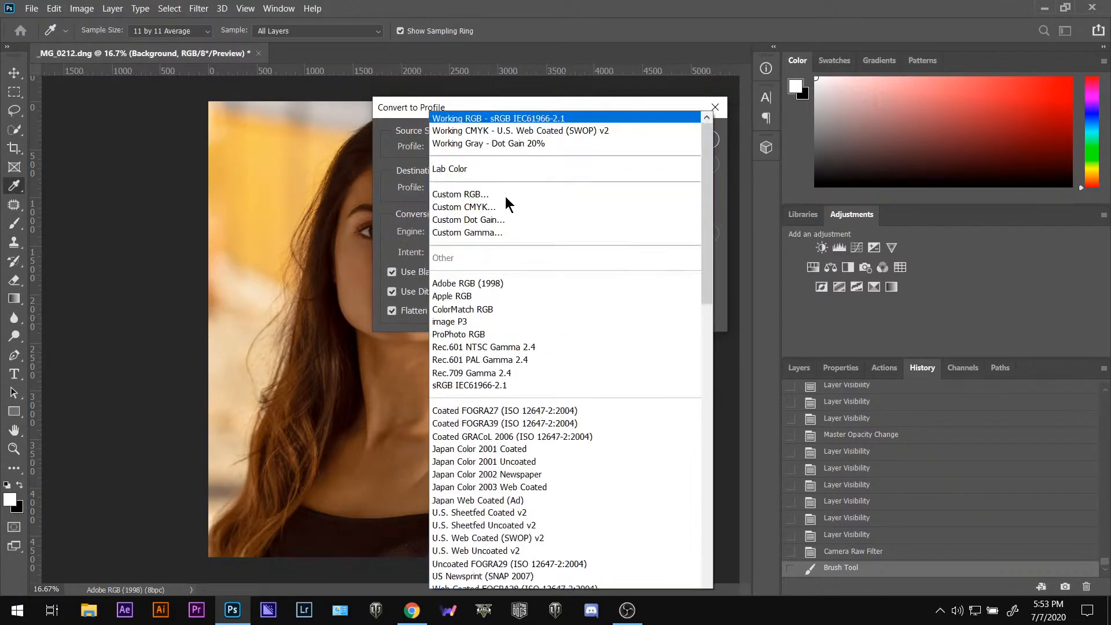
left_click(508, 33)
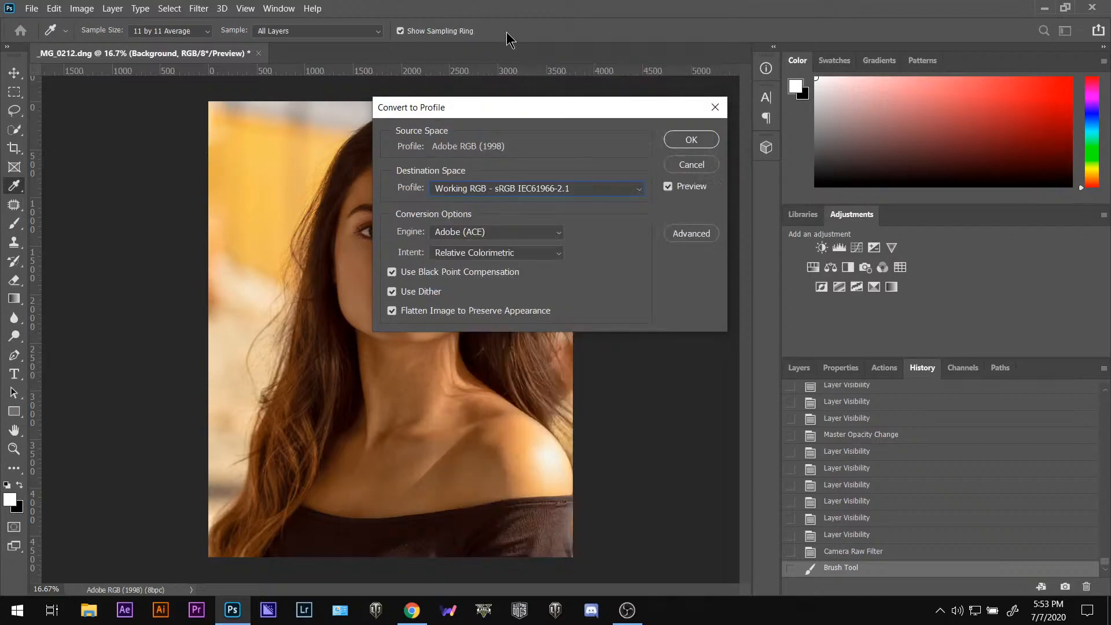
left_click(693, 140)
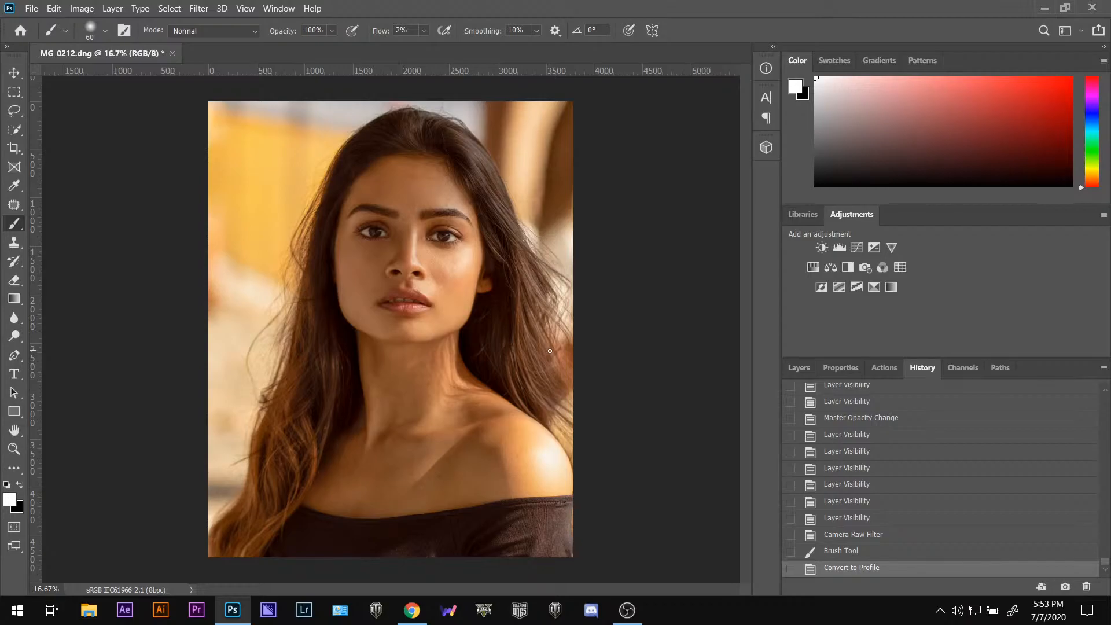
left_click(549, 350)
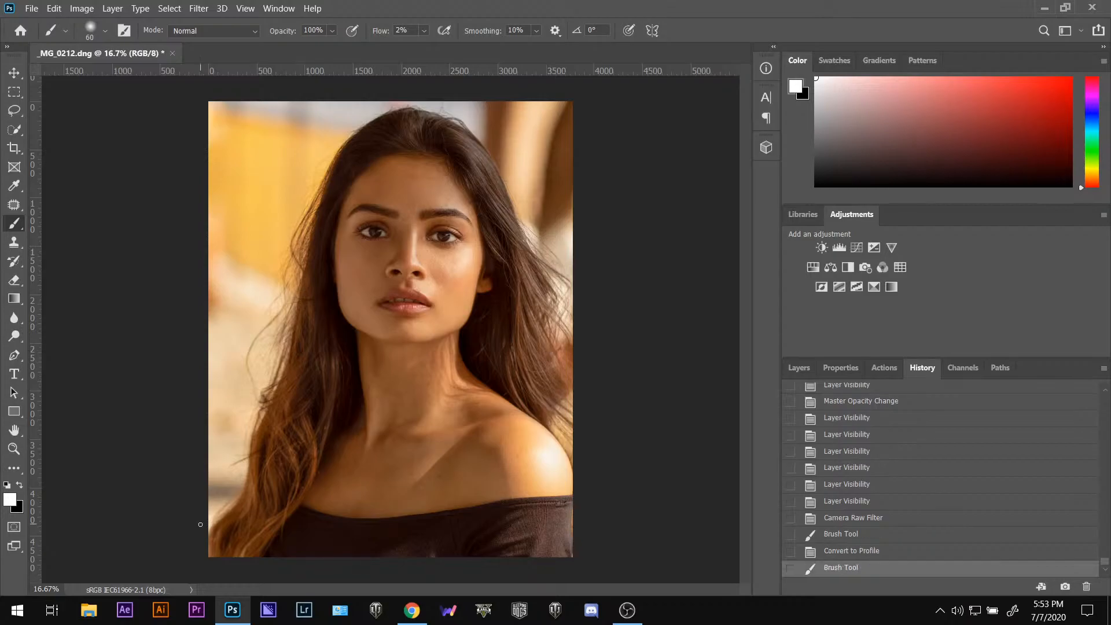
left_click(126, 590)
left_click(31, 9)
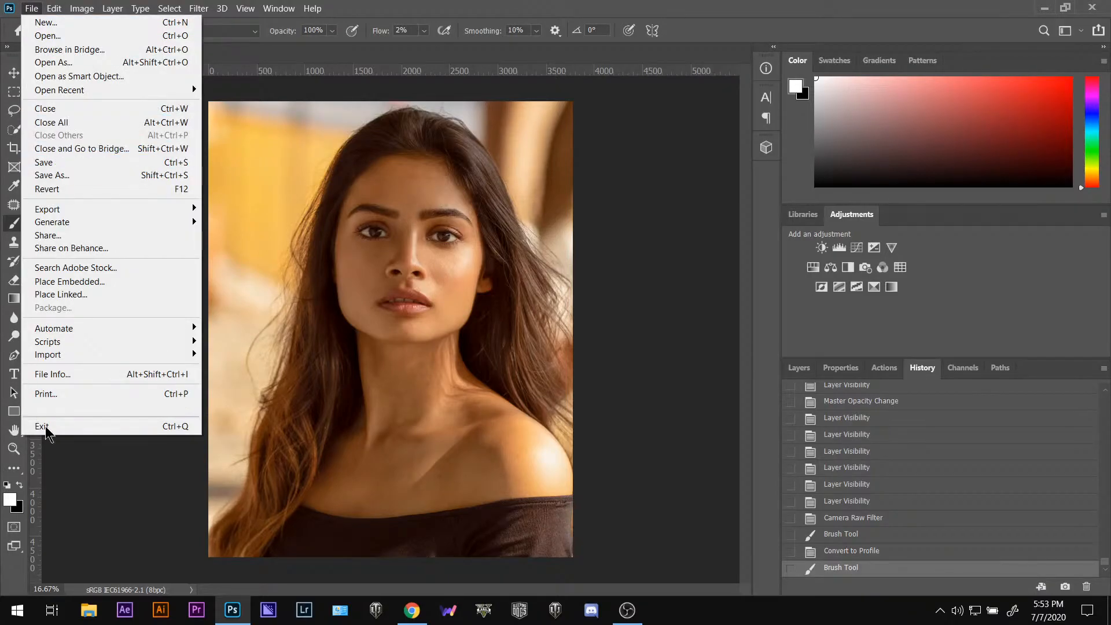
left_click(218, 296)
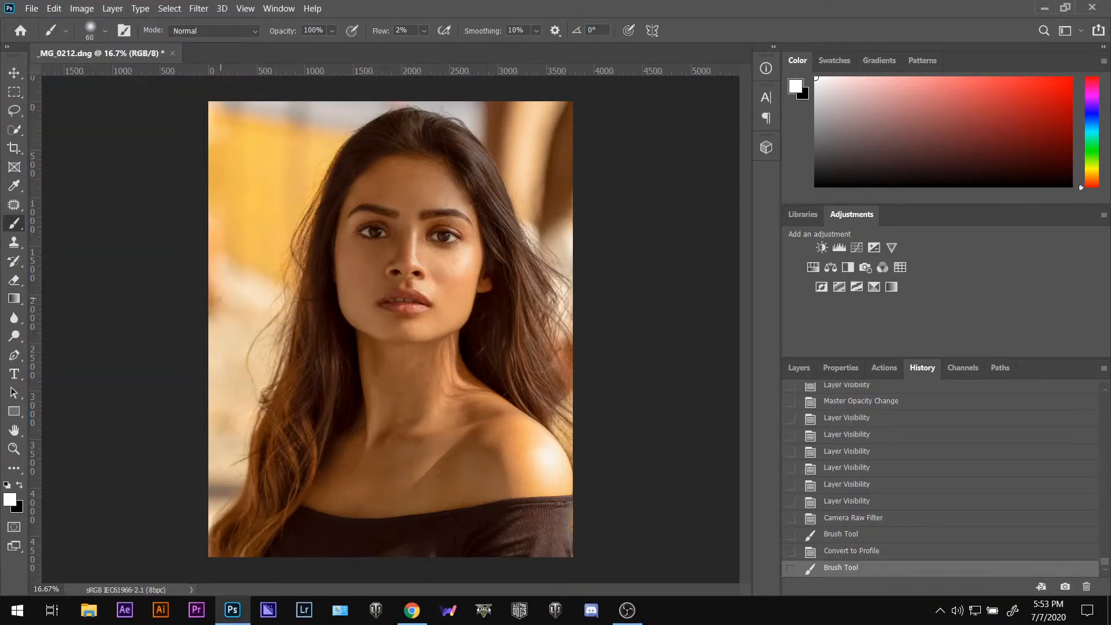
Step: In full-screen mode, compare the sRGB-converted portrait with the opening history snapshot and return to the finished edit
key("f")
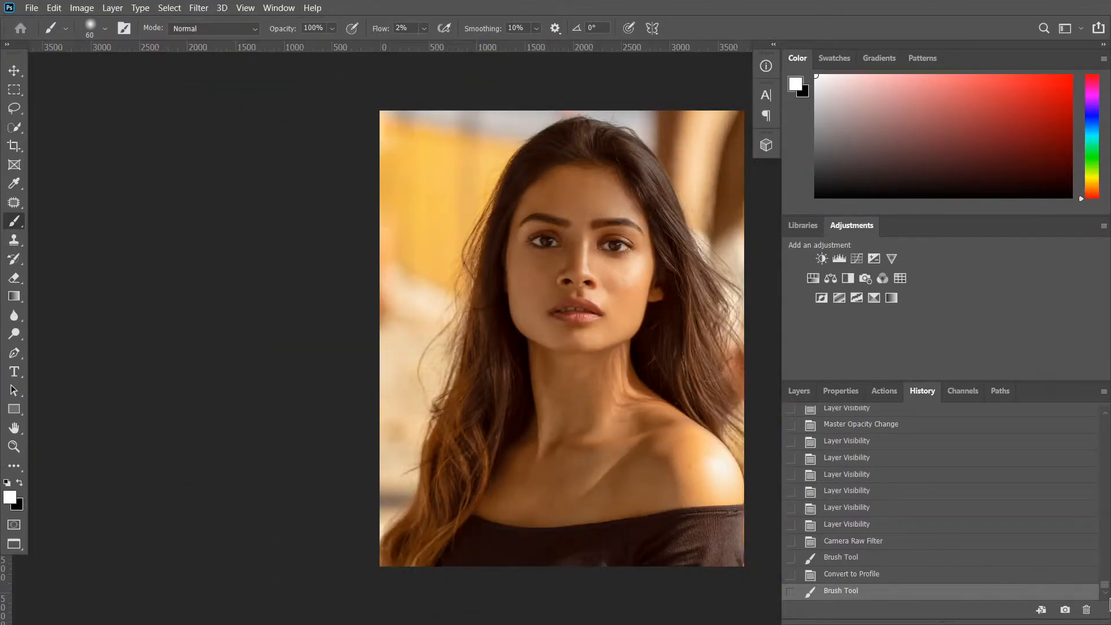
left_click_drag(1105, 585, 1105, 410)
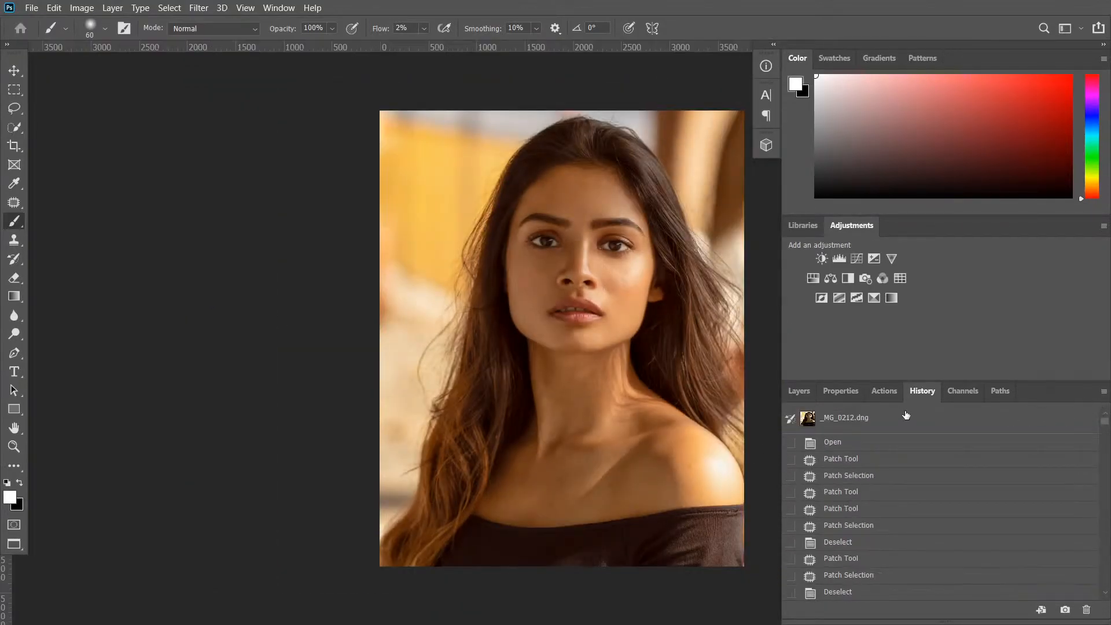
left_click(894, 425)
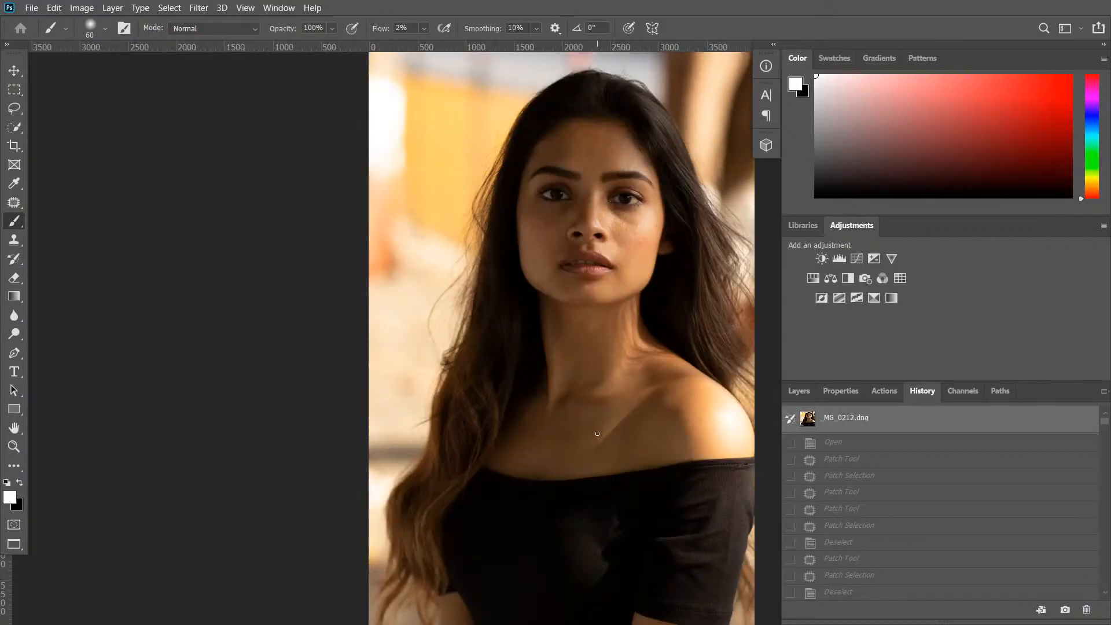
key("ctrl+z")
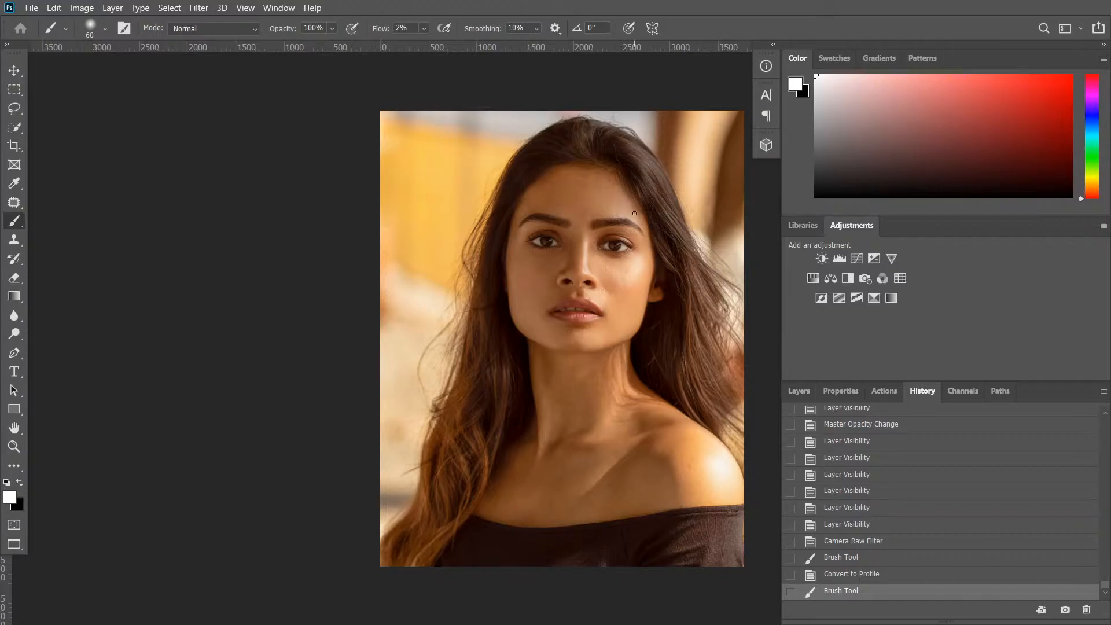
key("super")
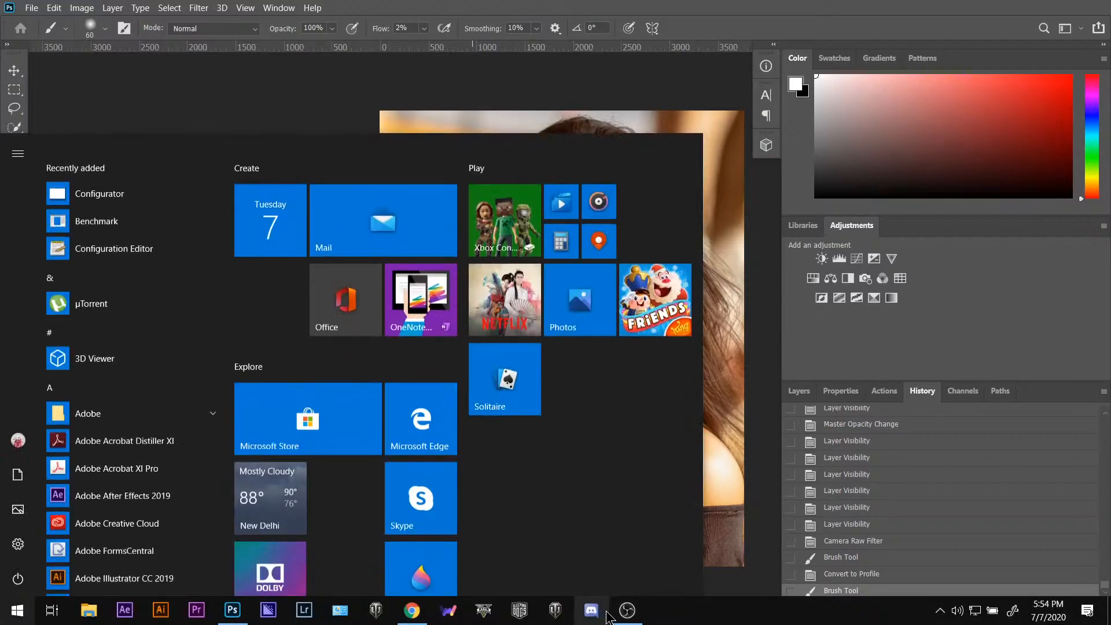